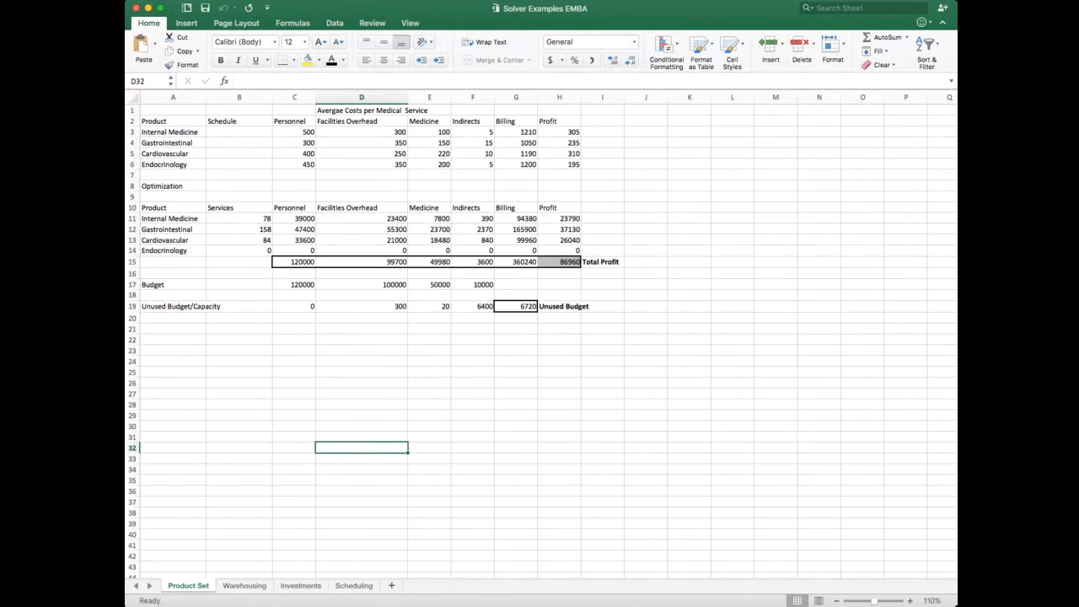
{"action": "left_click", "coordinate": [422, 349]}
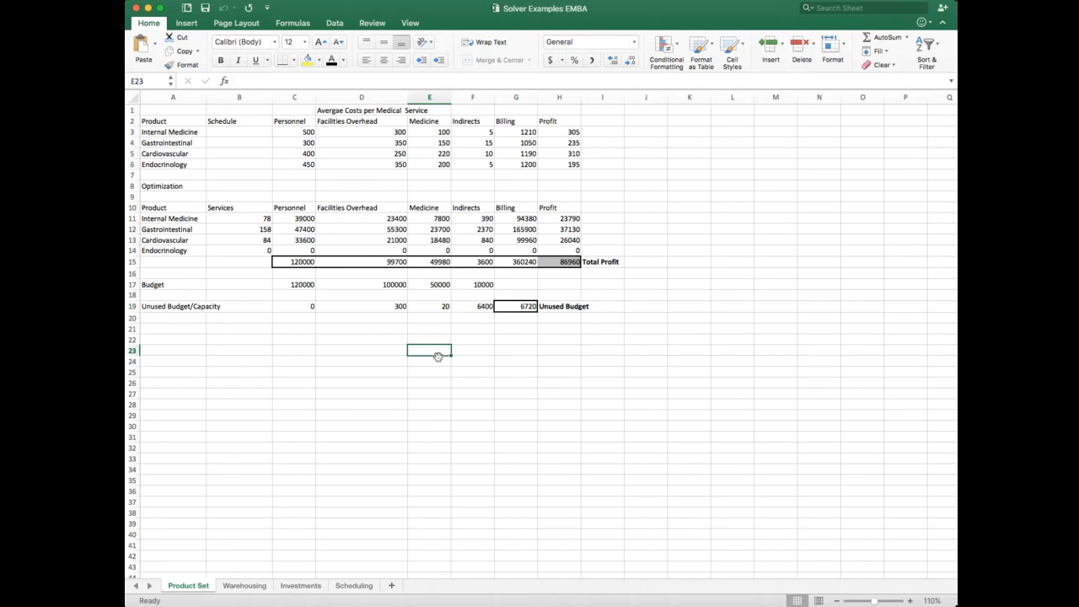
{"action": "left_click", "coordinate": [338, 339]}
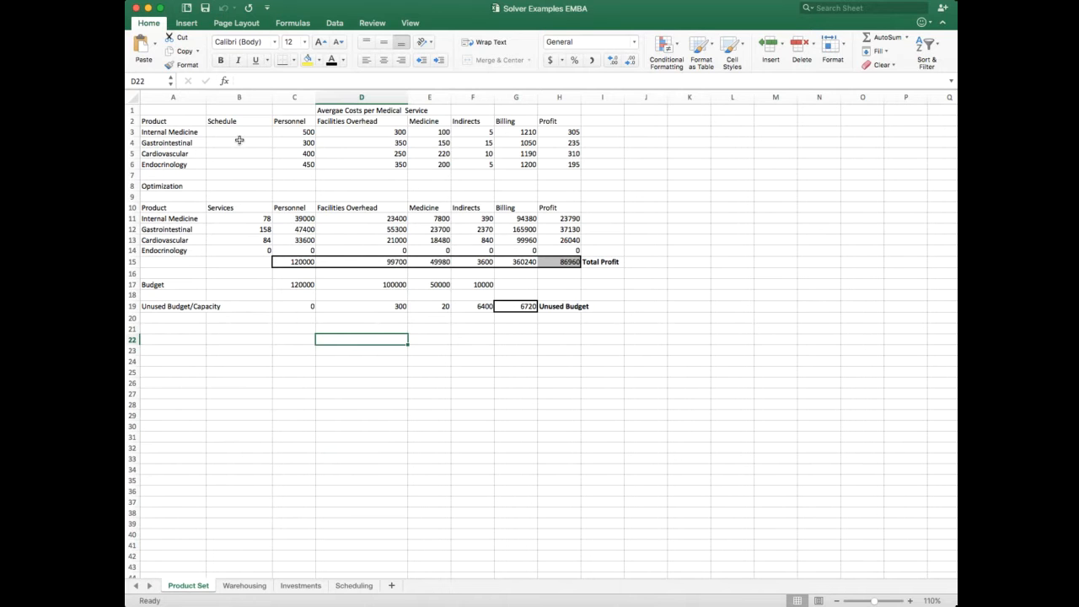
{"action": "left_click", "coordinate": [342, 187]}
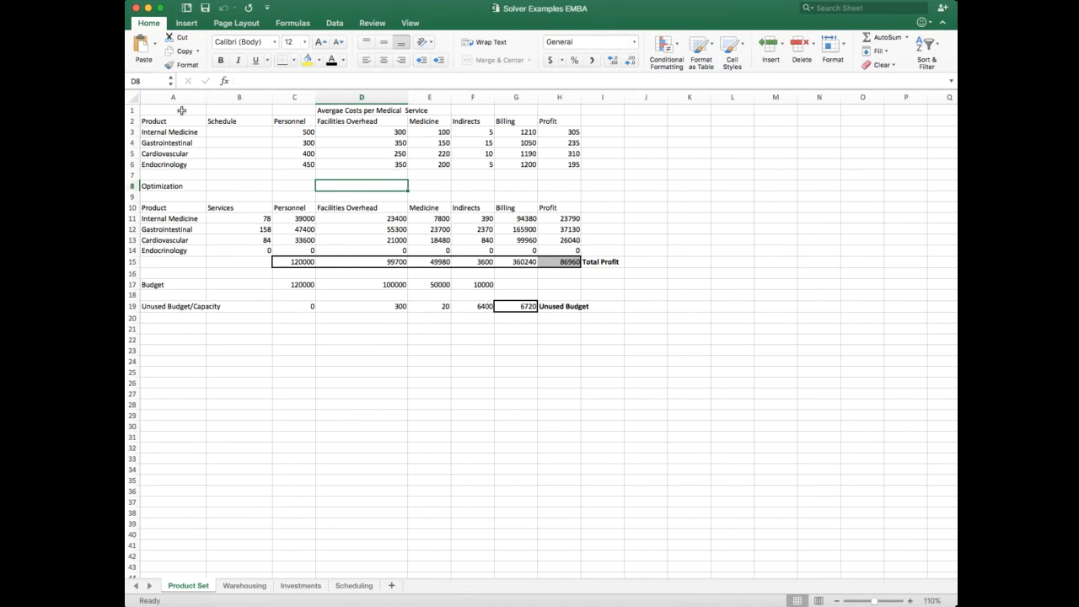
{"action": "left_click_drag", "start_coordinate": [181, 110], "coordinate": [532, 169]}
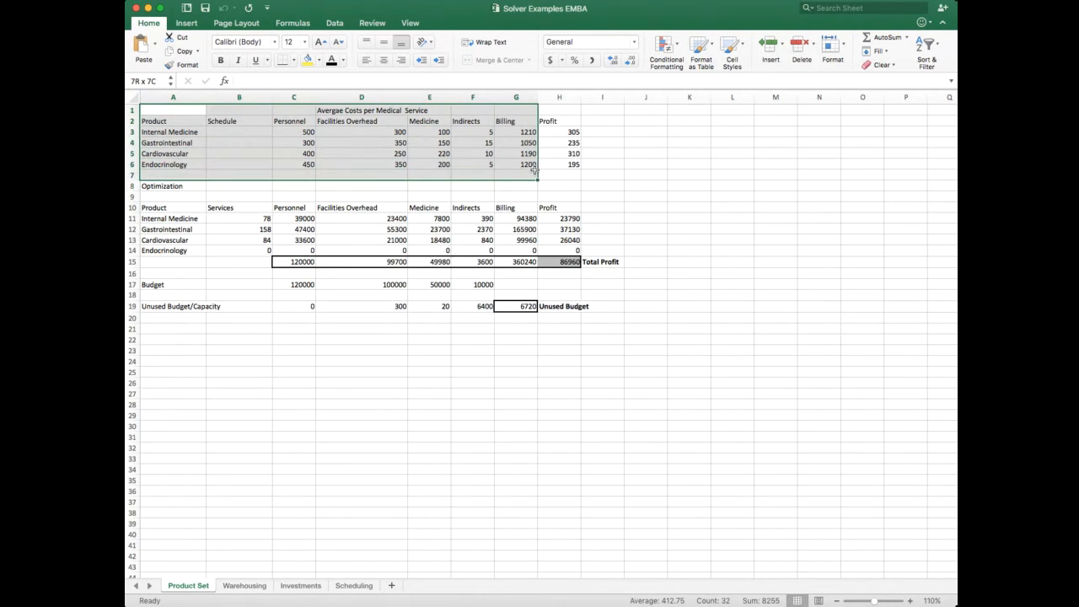
Step: Correct the misspelled first word of the title in D1 so it reads "Average Costs per Medical Service"
{"action": "left_click", "coordinate": [362, 110]}
{"action": "left_click", "coordinate": [257, 81]}
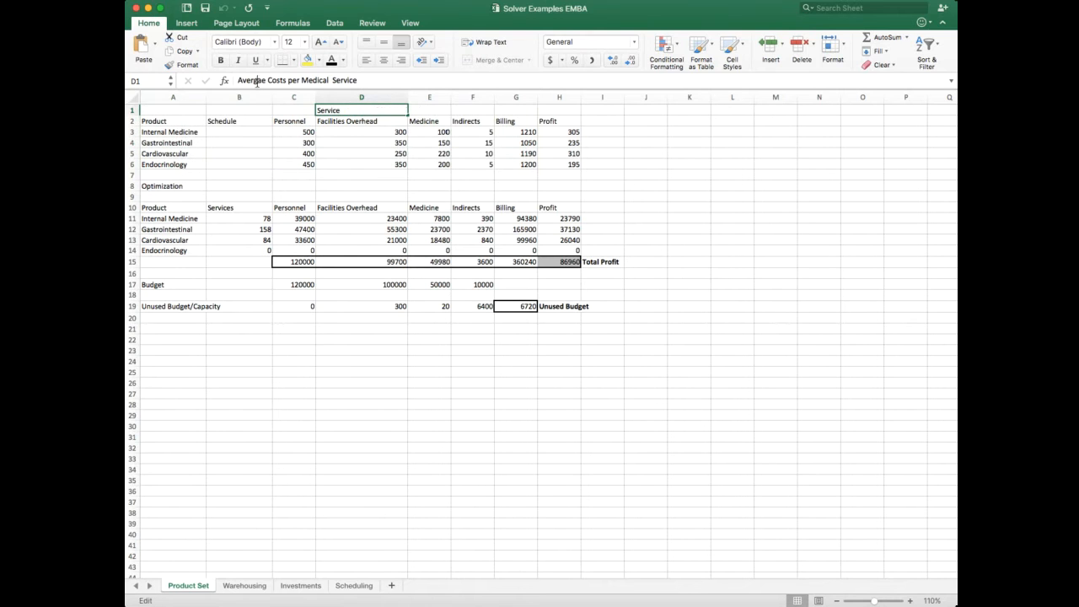
{"action": "key", "text": "BackSpace"}
{"action": "key", "text": "BackSpace"}
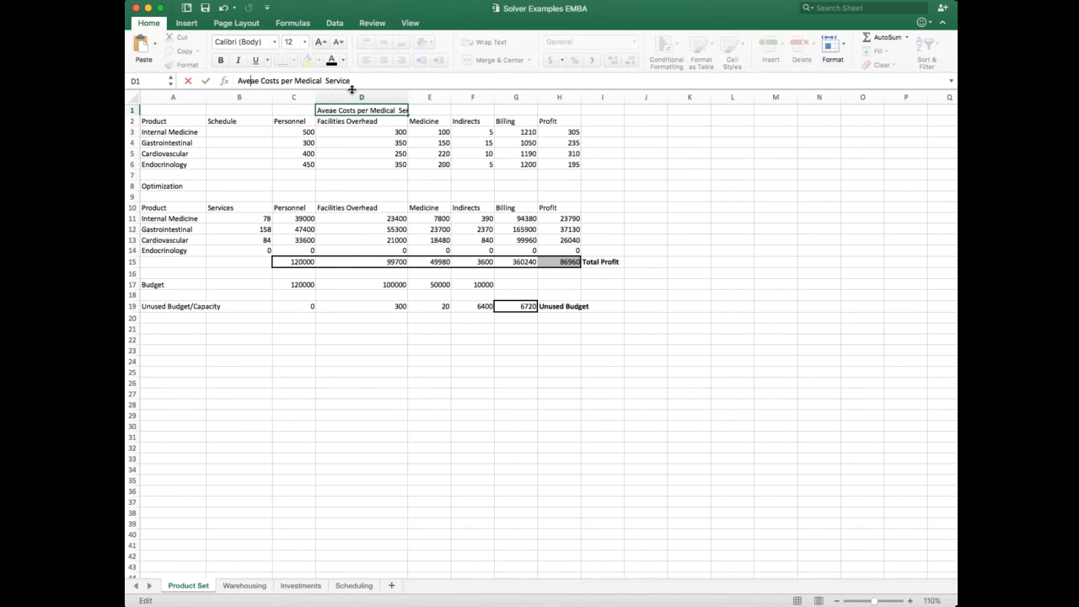
{"action": "type", "text": "rge"}
{"action": "key", "text": "BackSpace"}
{"action": "key", "text": "BackSpace"}
{"action": "type", "text": "a"}
{"action": "key", "text": "Delete"}
{"action": "type", "text": "g"}
{"action": "key", "text": "Return"}
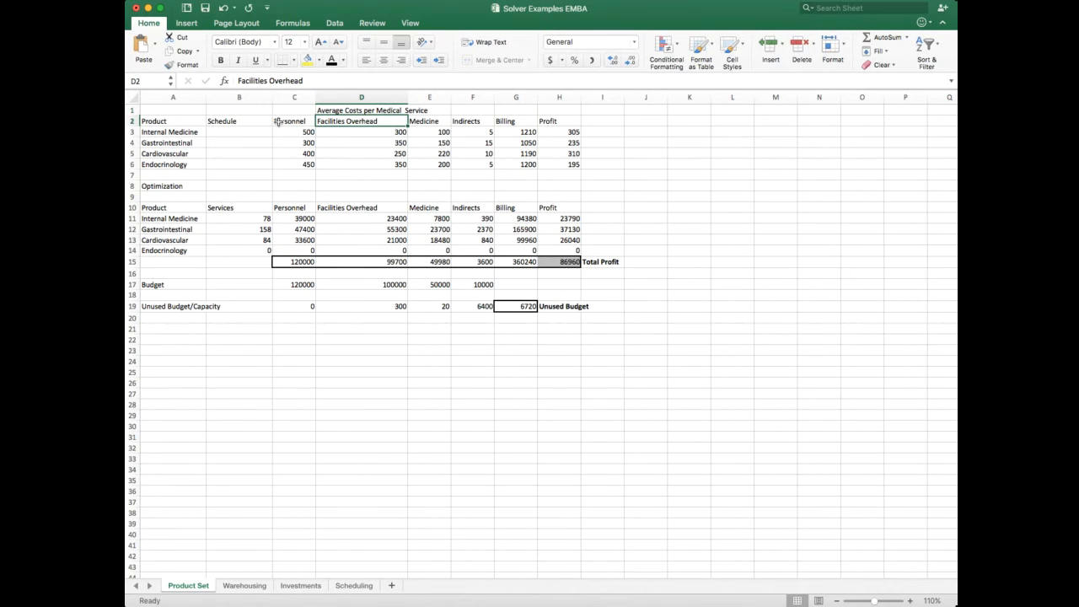
Step: Examine the product names, column headings and Internal Medicine's cost and billing entries in the average costs table
{"action": "left_click_drag", "start_coordinate": [183, 124], "coordinate": [180, 164]}
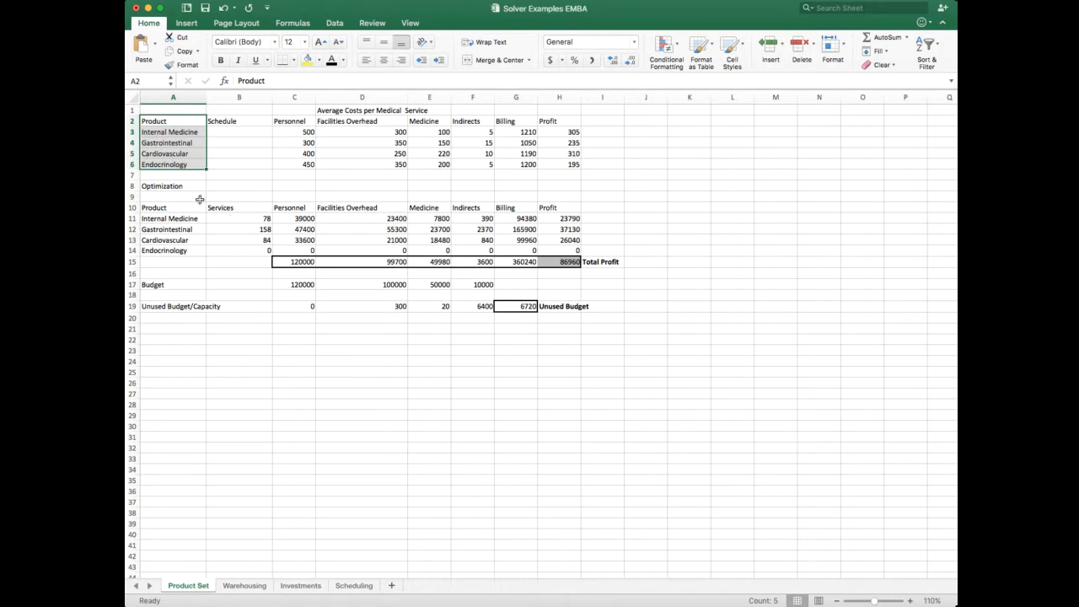
{"action": "left_click", "coordinate": [175, 129]}
{"action": "left_click_drag", "start_coordinate": [175, 123], "coordinate": [181, 163]}
{"action": "left_click_drag", "start_coordinate": [293, 122], "coordinate": [550, 123]}
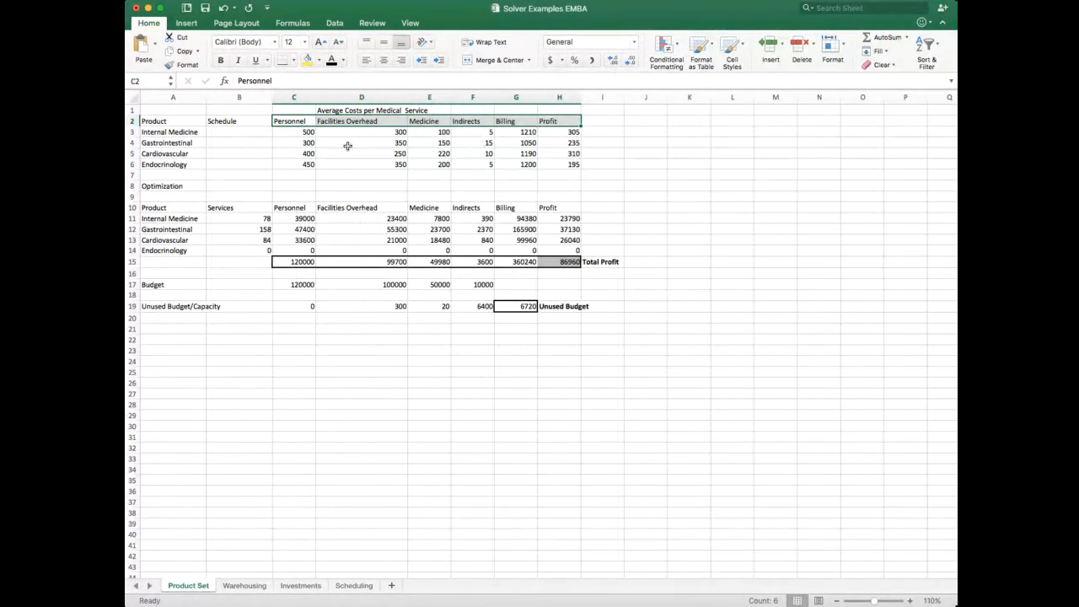
{"action": "left_click", "coordinate": [185, 132]}
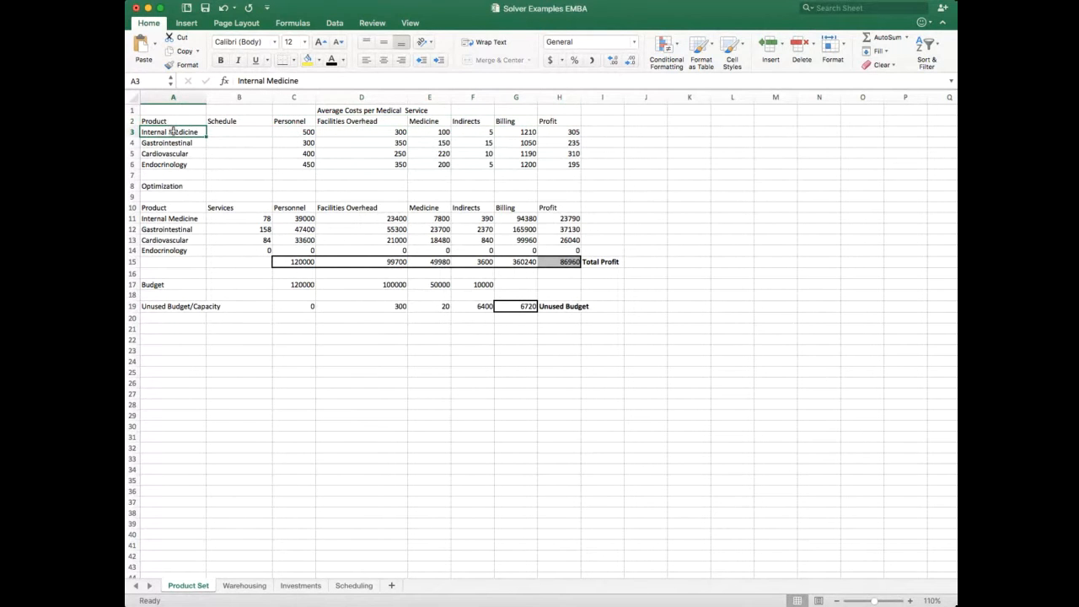
{"action": "left_click_drag", "start_coordinate": [173, 132], "coordinate": [174, 160]}
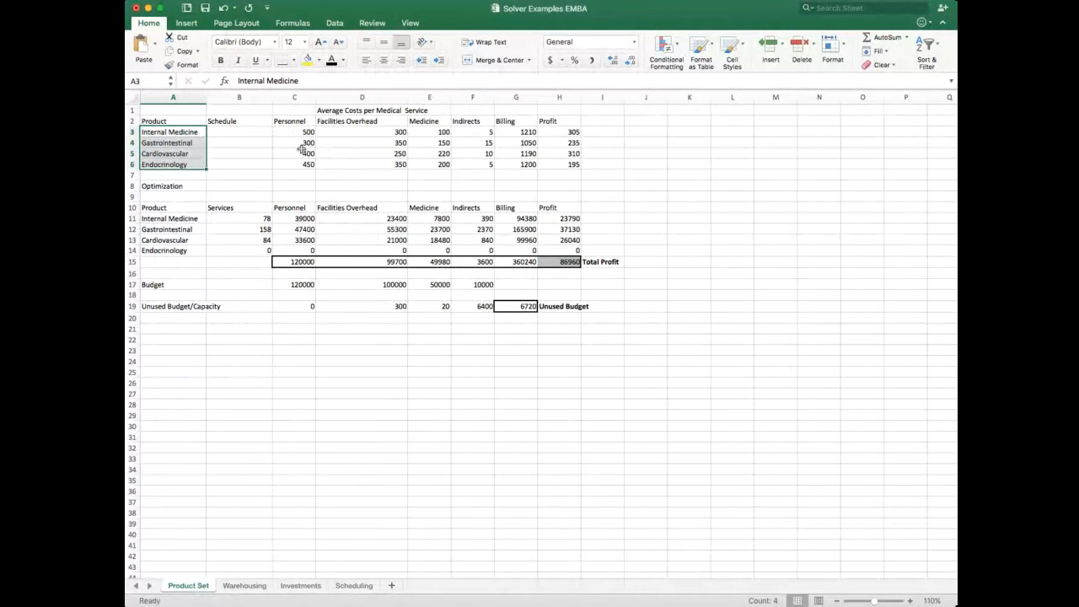
{"action": "key", "text": "BackSpace"}
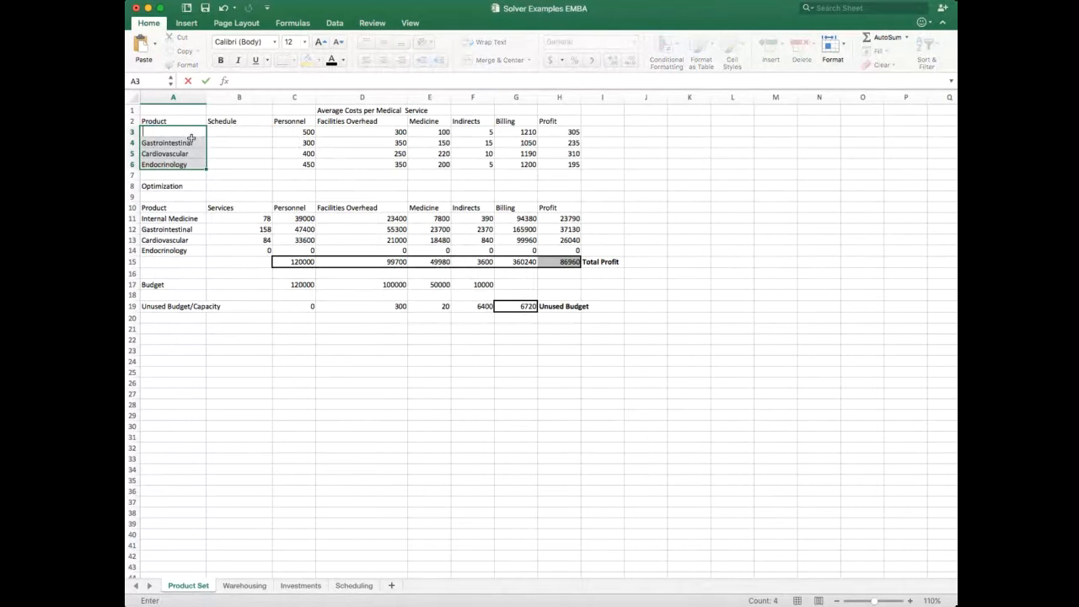
{"action": "key", "text": "Escape"}
{"action": "left_click", "coordinate": [282, 132]}
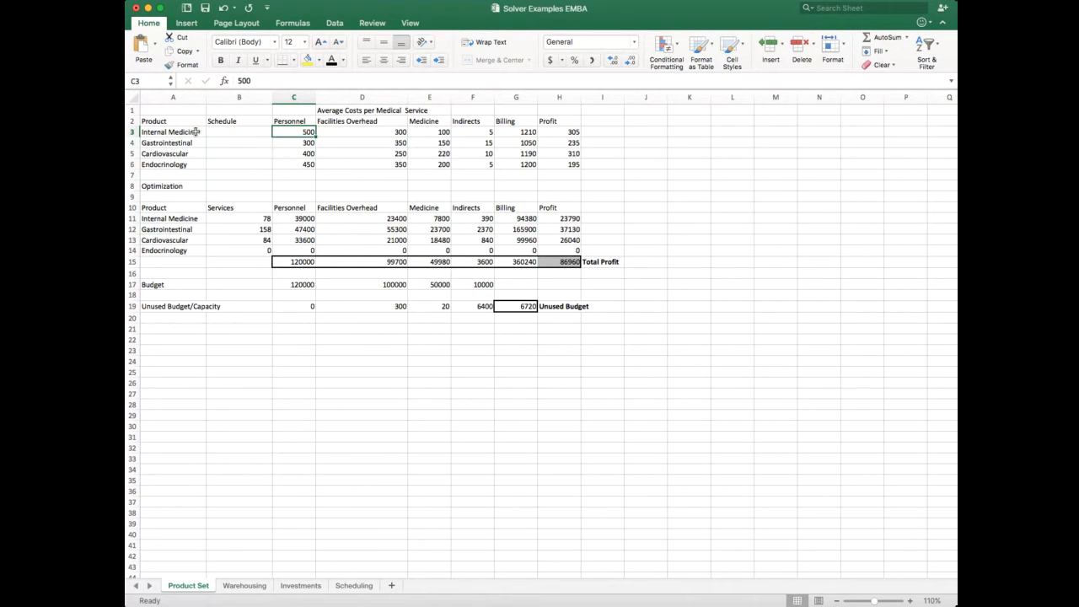
{"action": "left_click", "coordinate": [349, 133]}
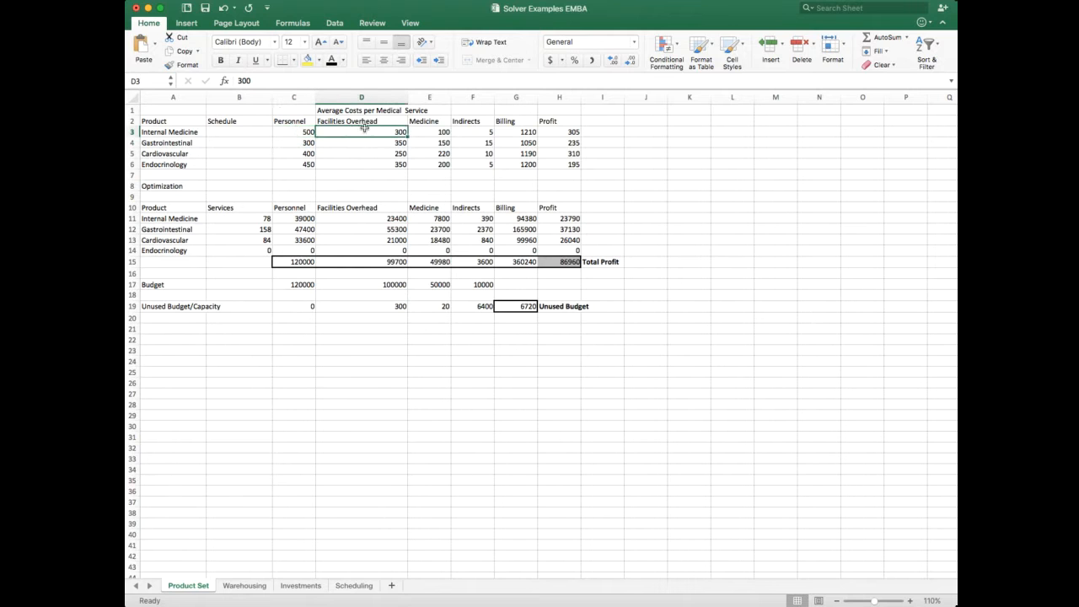
{"action": "left_click", "coordinate": [419, 133]}
{"action": "left_click", "coordinate": [474, 131]}
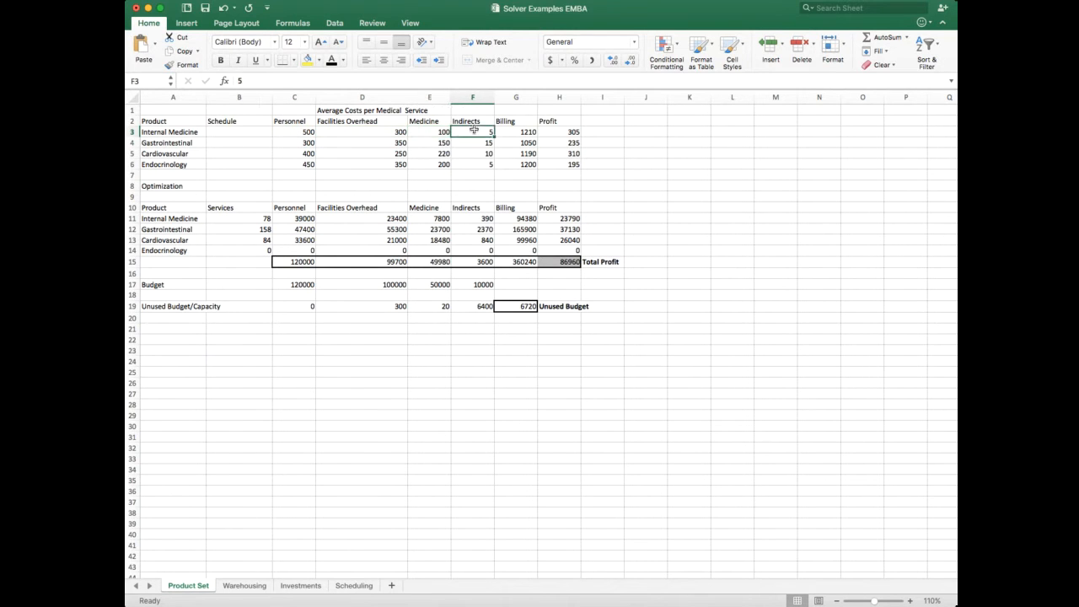
{"action": "left_click", "coordinate": [516, 132]}
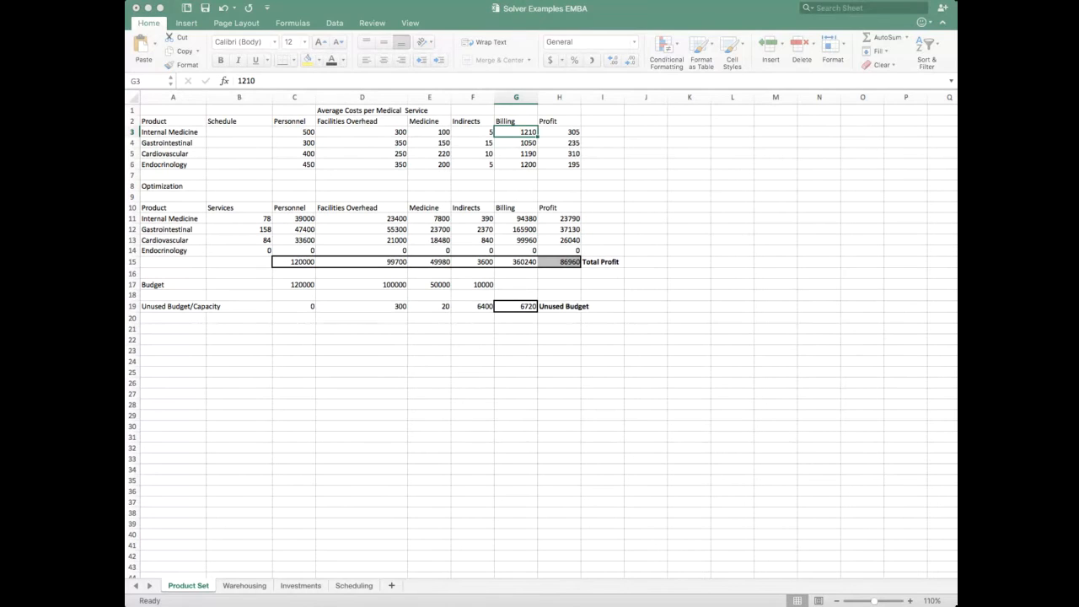
{"action": "left_click", "coordinate": [558, 390]}
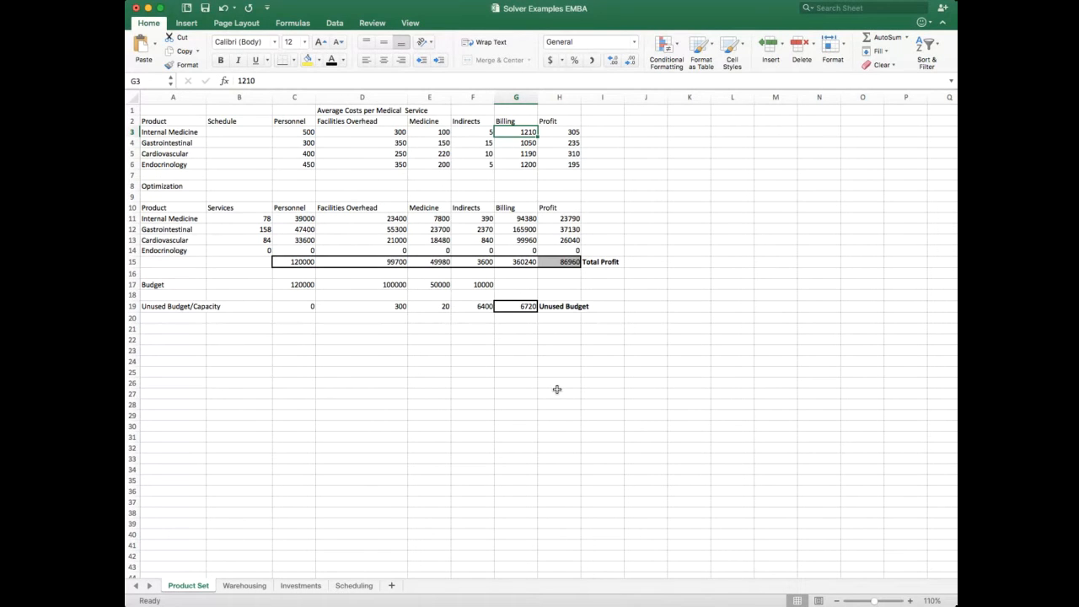
Step: Re-enter the Internal Medicine profit in H3 as billing minus the sum of its costs, =G3-SUM(C3:F3)
{"action": "left_click", "coordinate": [570, 131]}
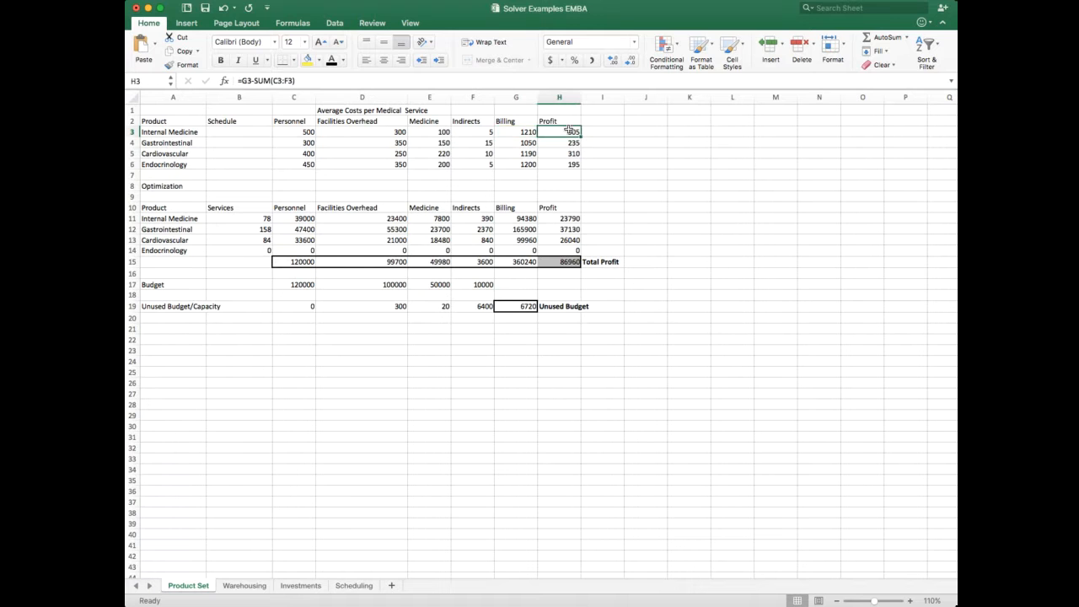
{"action": "type", "text": "="}
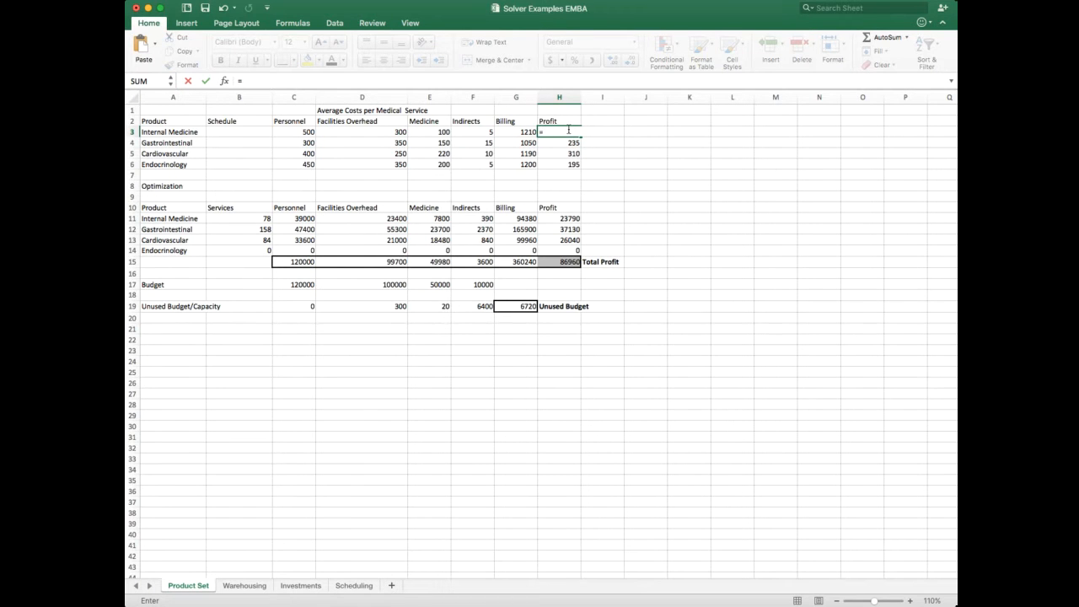
{"action": "left_click", "coordinate": [522, 132]}
{"action": "type", "text": "-"}
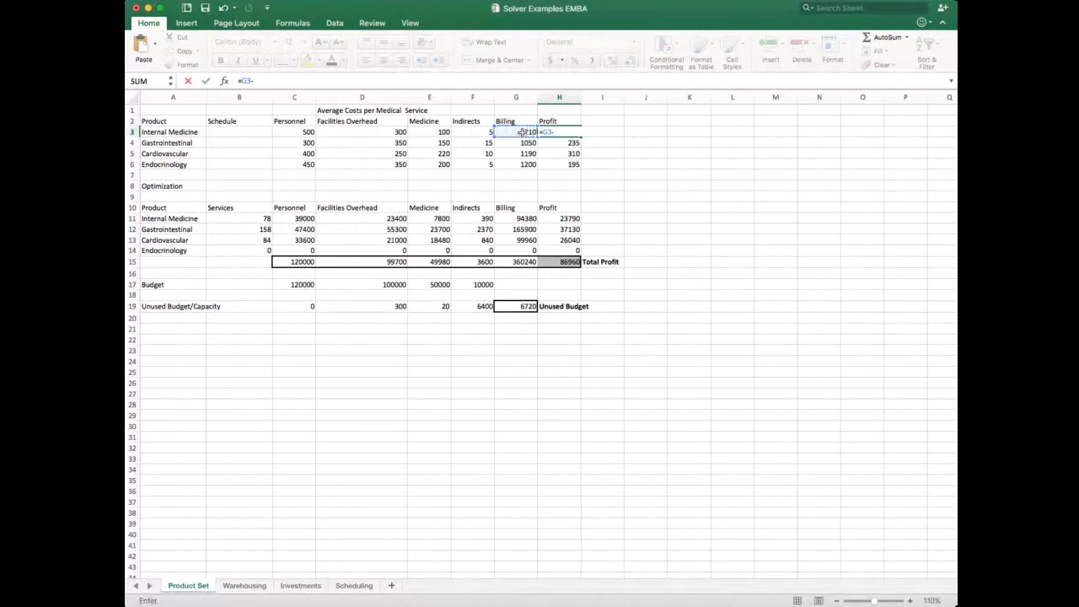
{"action": "type", "text": "sum("}
{"action": "left_click_drag", "start_coordinate": [312, 133], "coordinate": [461, 134]}
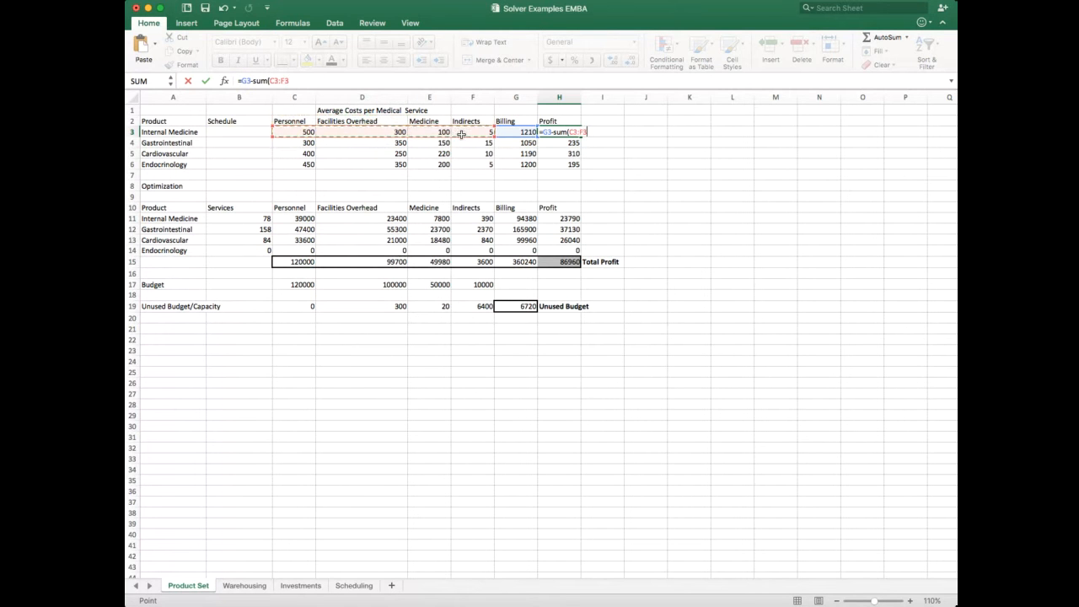
{"action": "type", "text": ")"}
{"action": "key", "text": "Return"}
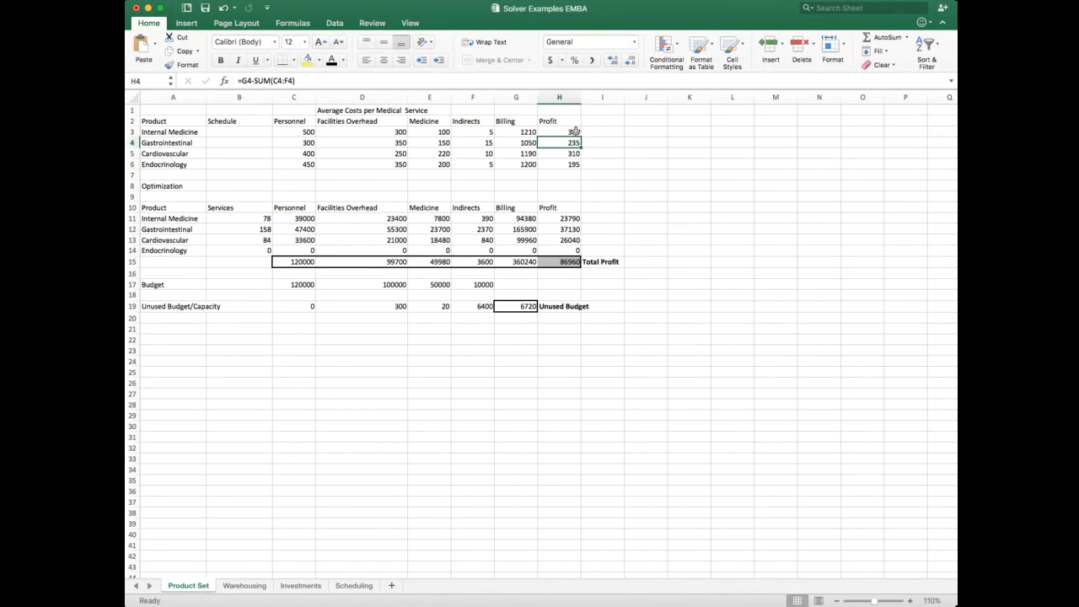
Step: Fill the Internal Medicine profit formula down through Endocrinology in H6
{"action": "left_click", "coordinate": [580, 132]}
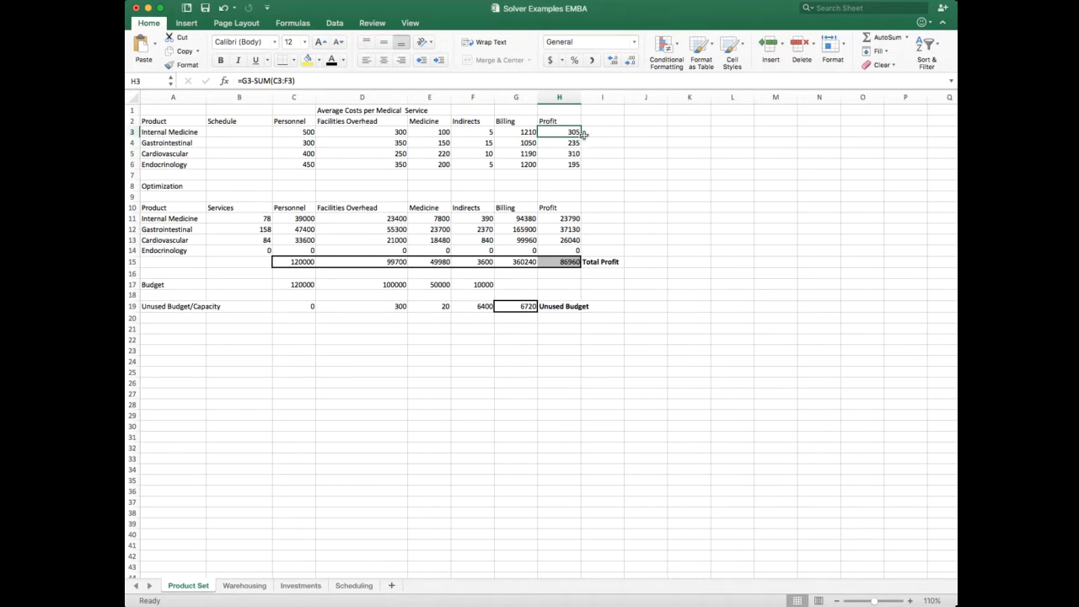
{"action": "left_click_drag", "start_coordinate": [581, 137], "coordinate": [579, 165]}
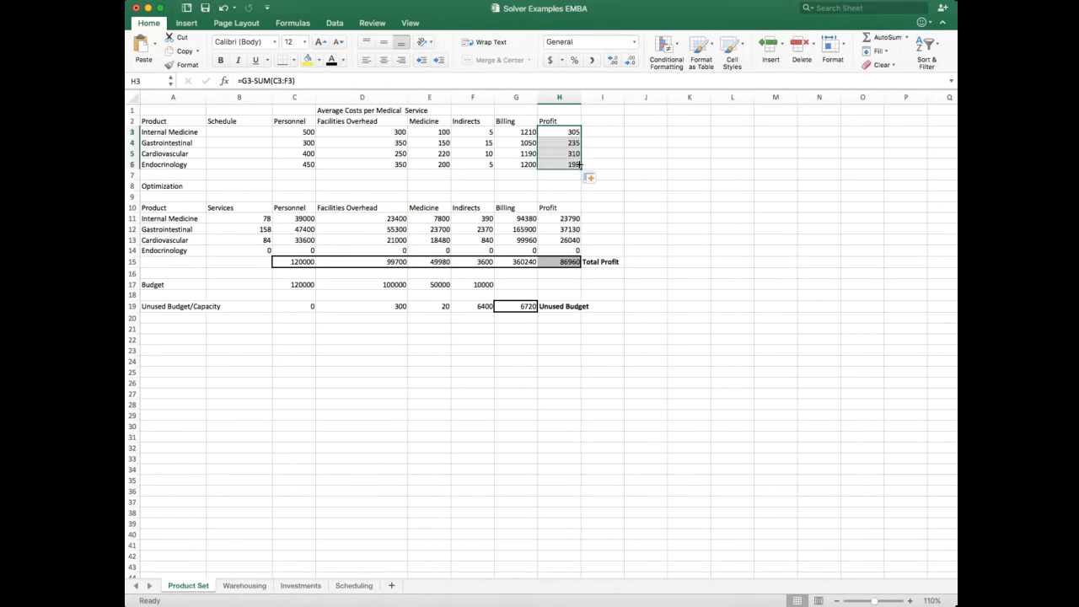
{"action": "left_click", "coordinate": [603, 173]}
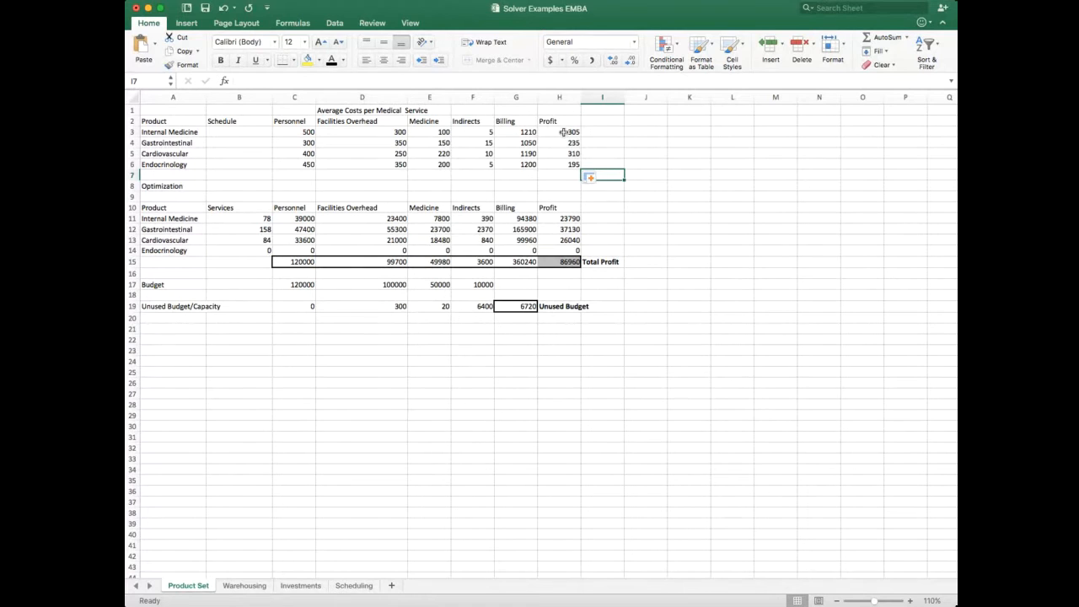
Step: Check the copied profit formulas for each service and the budget amounts for each cost category in row 17
{"action": "left_click_drag", "start_coordinate": [563, 132], "coordinate": [573, 164]}
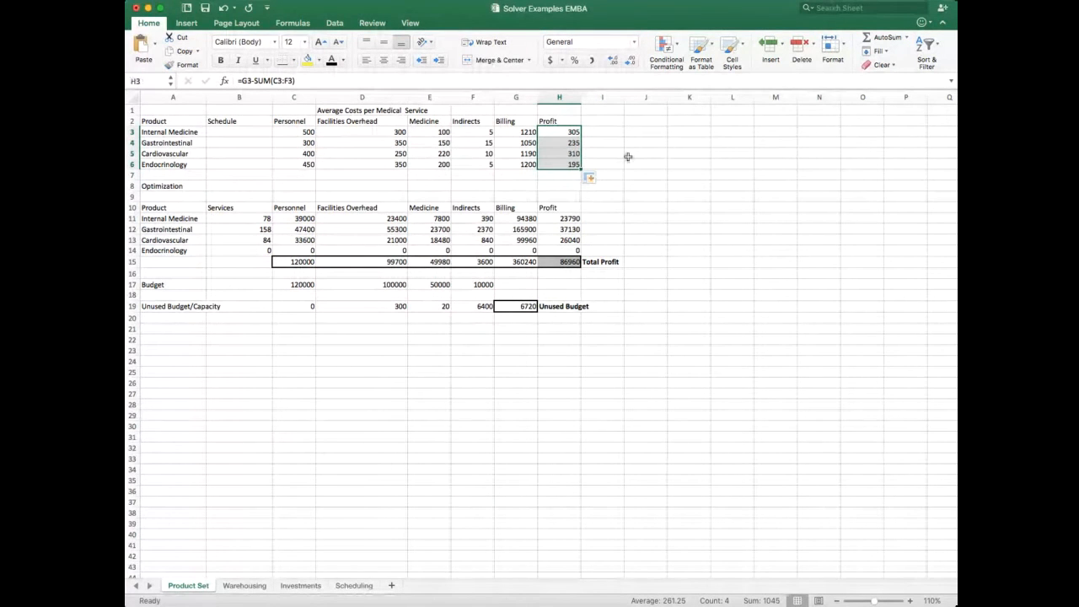
{"action": "left_click", "coordinate": [562, 142]}
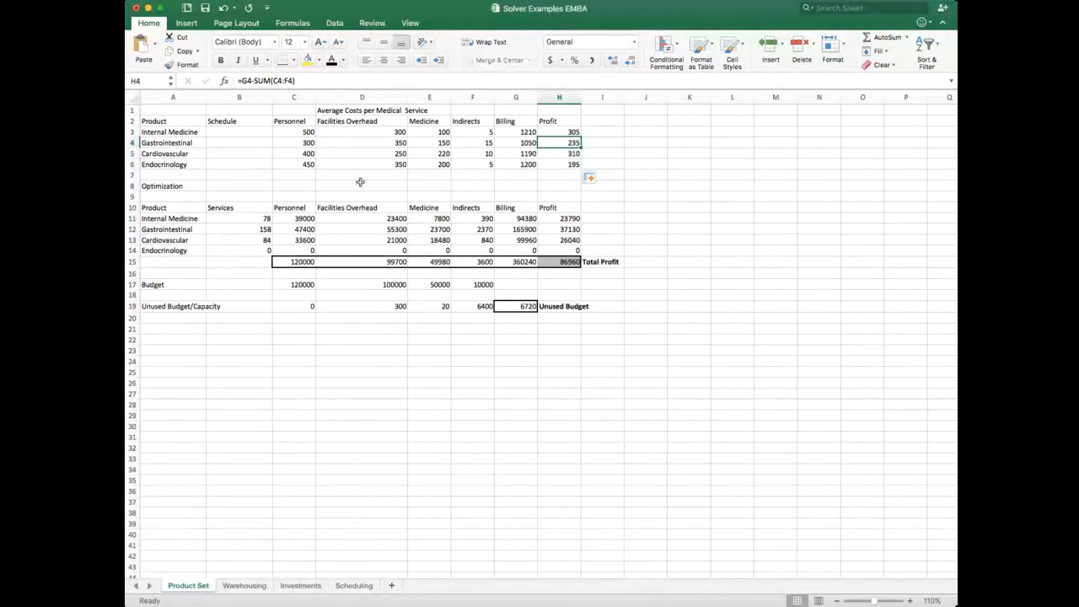
{"action": "left_click", "coordinate": [561, 154]}
{"action": "left_click", "coordinate": [569, 165]}
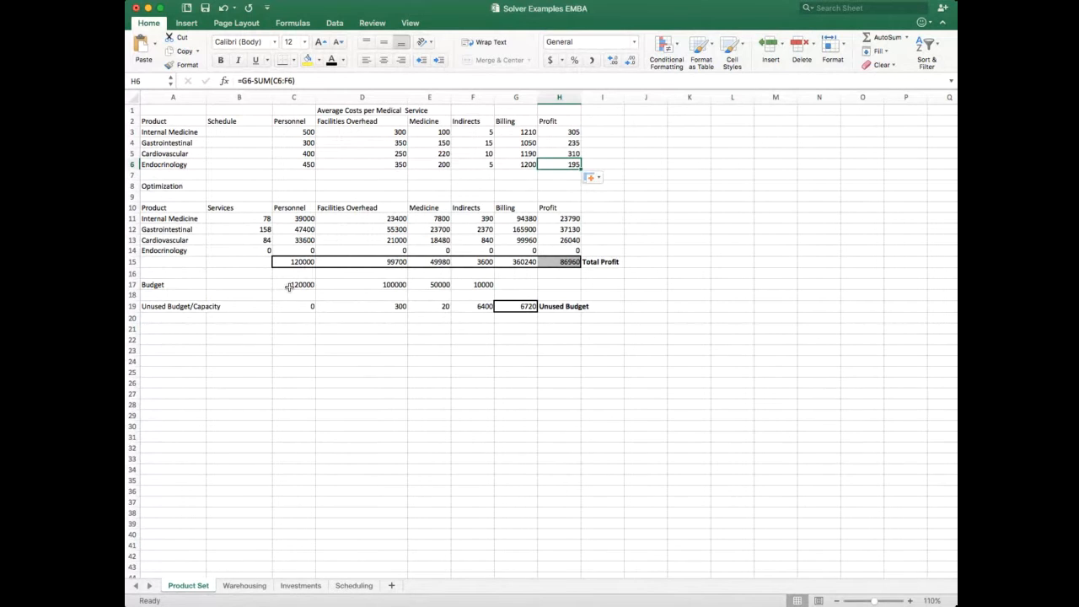
{"action": "left_click_drag", "start_coordinate": [289, 287], "coordinate": [475, 284]}
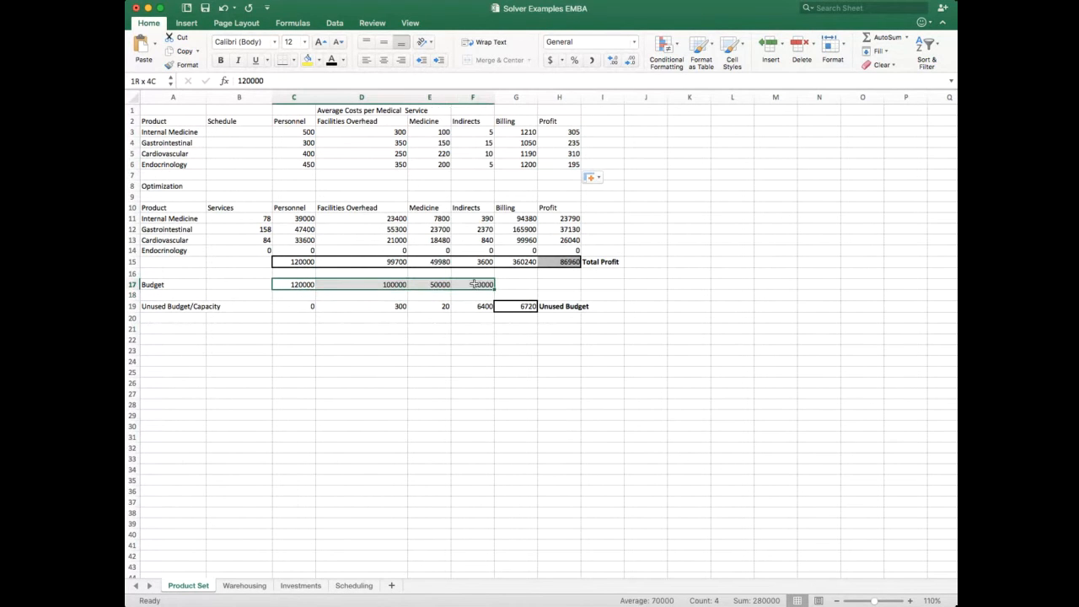
{"action": "left_click", "coordinate": [295, 284]}
{"action": "left_click", "coordinate": [375, 284]}
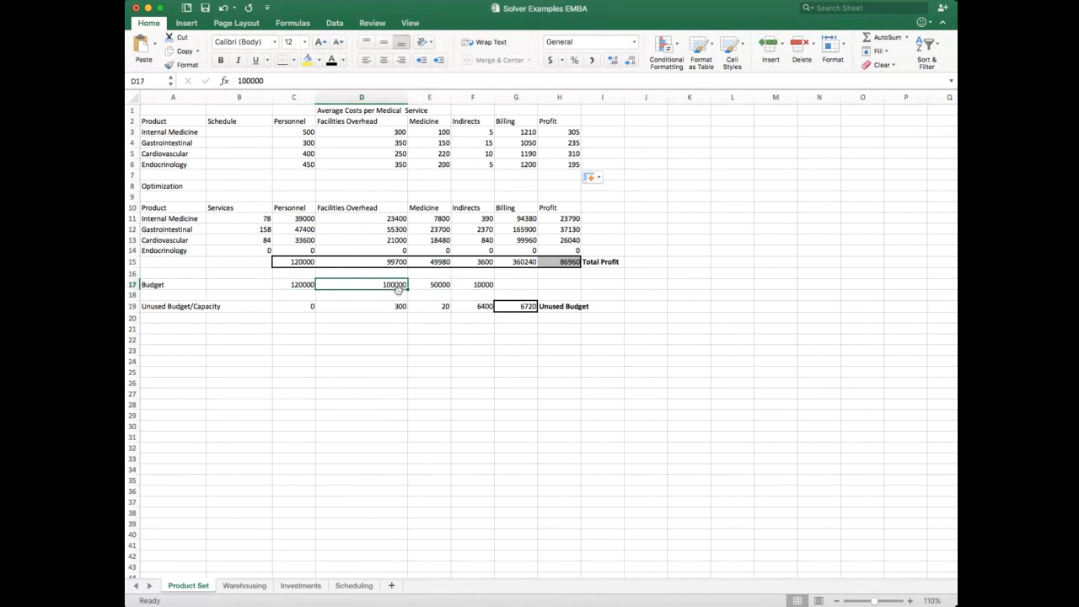
{"action": "left_click", "coordinate": [433, 285]}
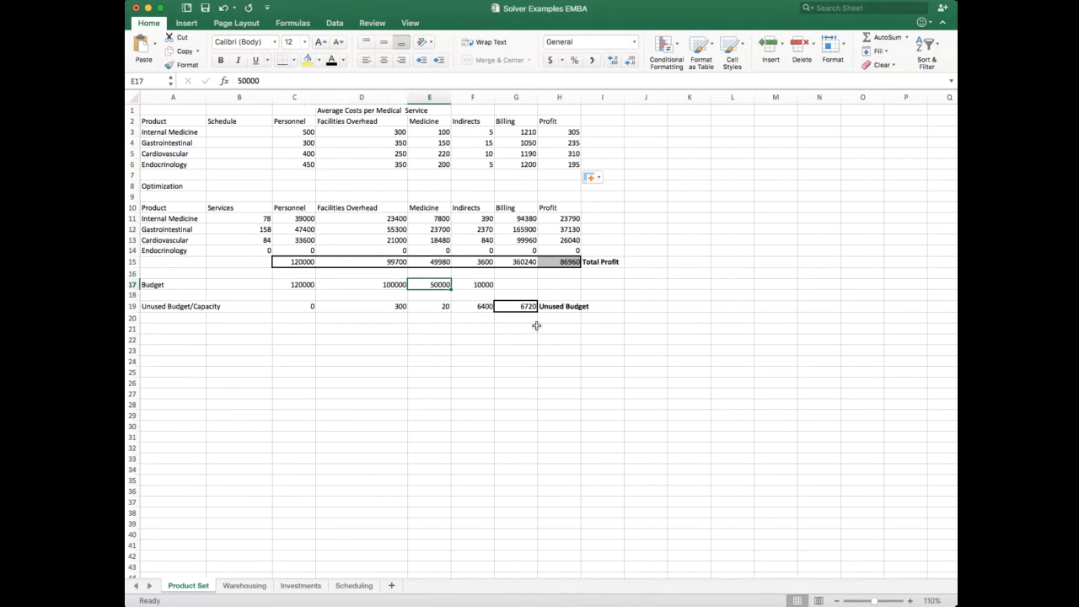
{"action": "left_click", "coordinate": [474, 286]}
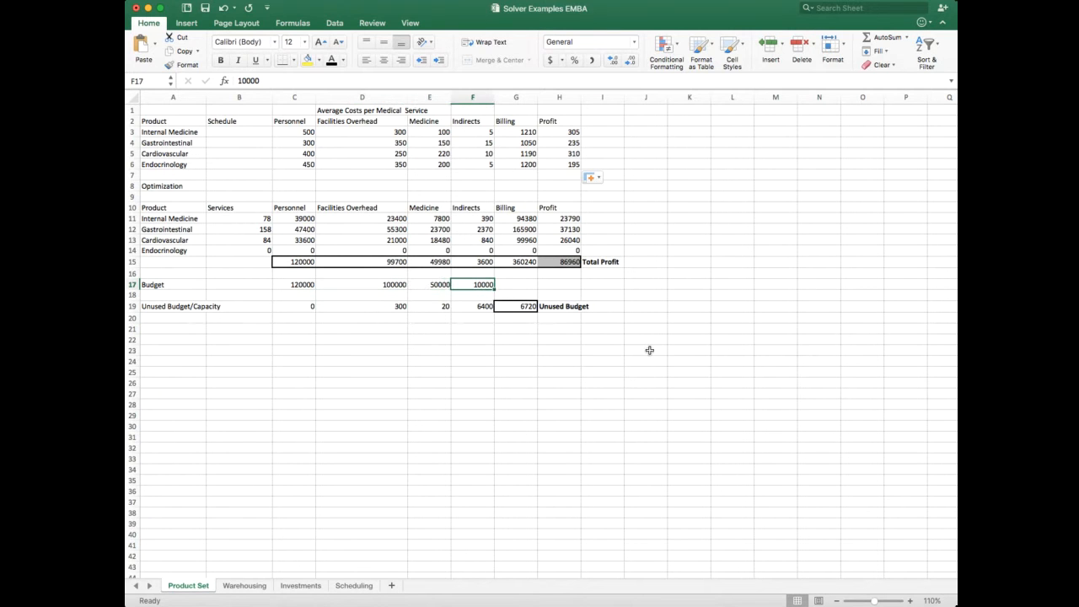
Step: Set the Personnel budget in C17 to 150000
{"action": "left_click", "coordinate": [301, 284]}
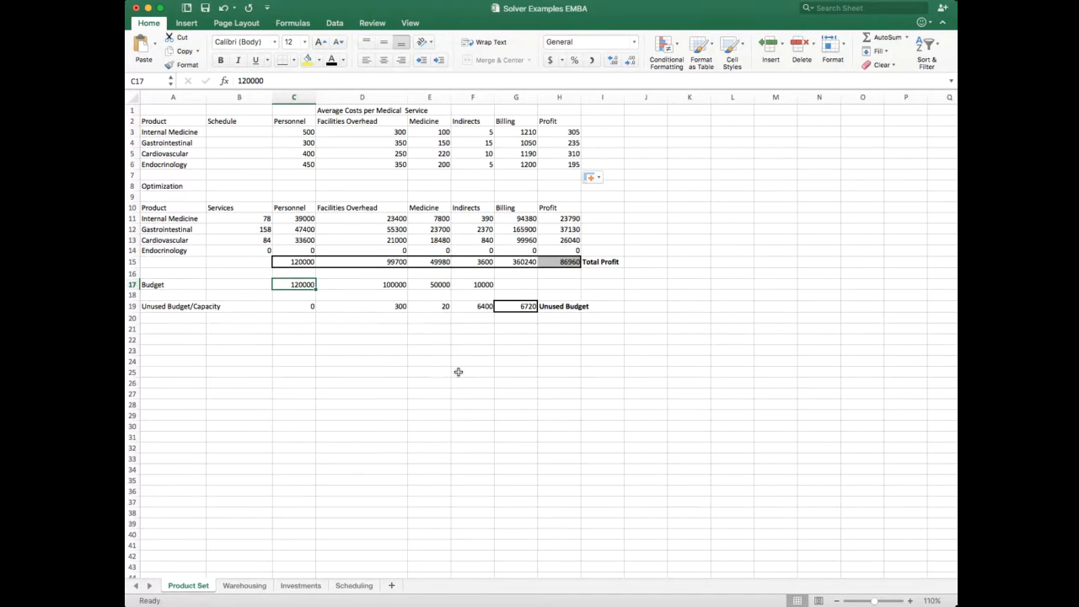
{"action": "type", "text": "15000"}
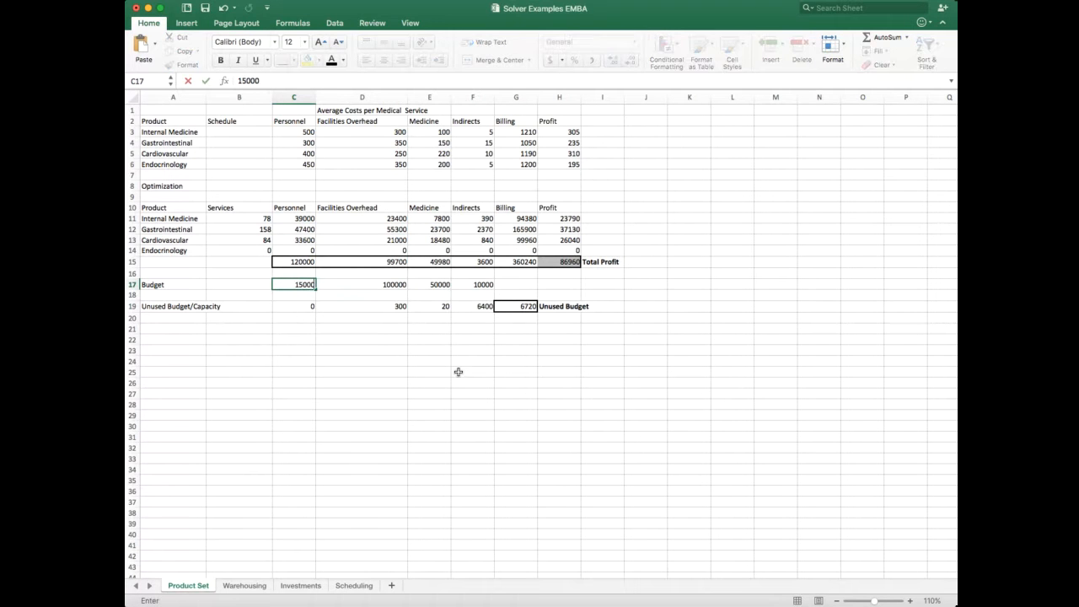
{"action": "type", "text": "0"}
{"action": "key", "text": "Tab"}
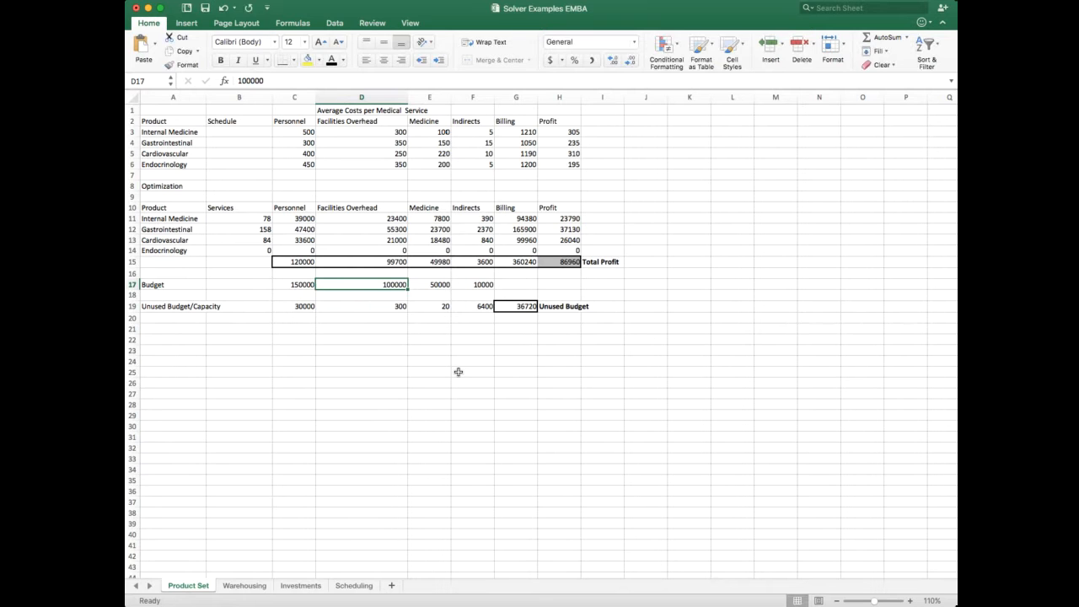
Step: Set the Facilities Overhead budget in D17 to 130000
{"action": "type", "text": "130"}
{"action": "key", "text": "Tab"}
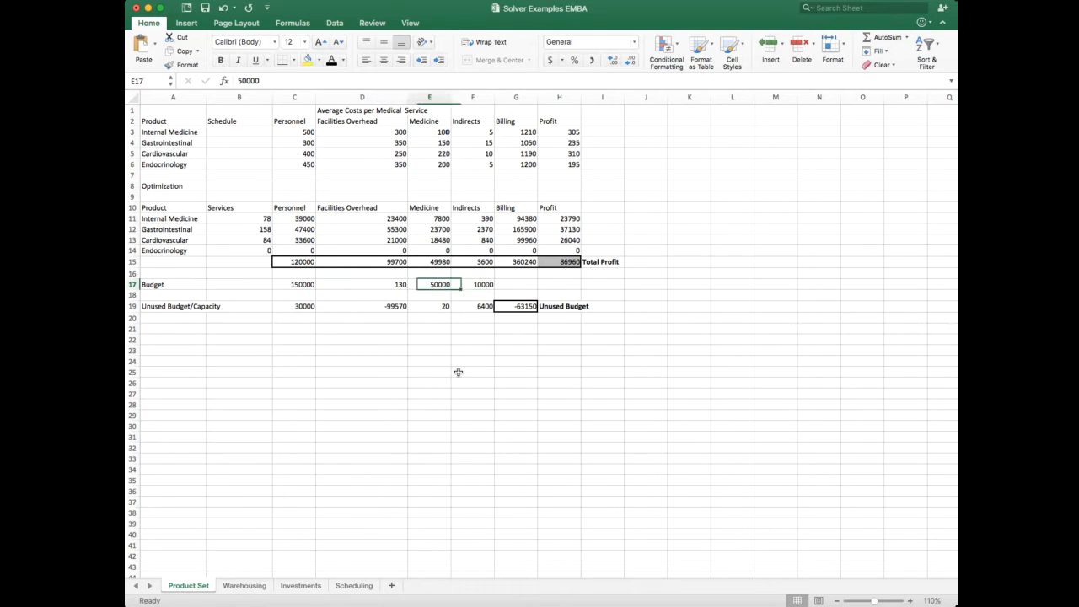
{"action": "key", "text": "shift+Tab"}
{"action": "type", "text": "13000"}
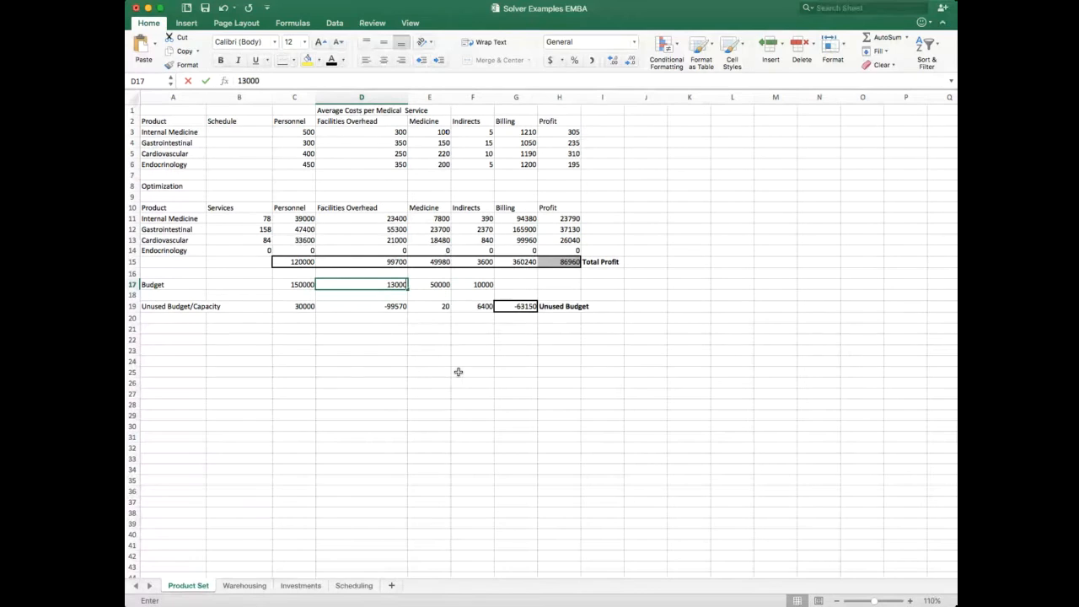
{"action": "type", "text": "0"}
{"action": "key", "text": "Tab"}
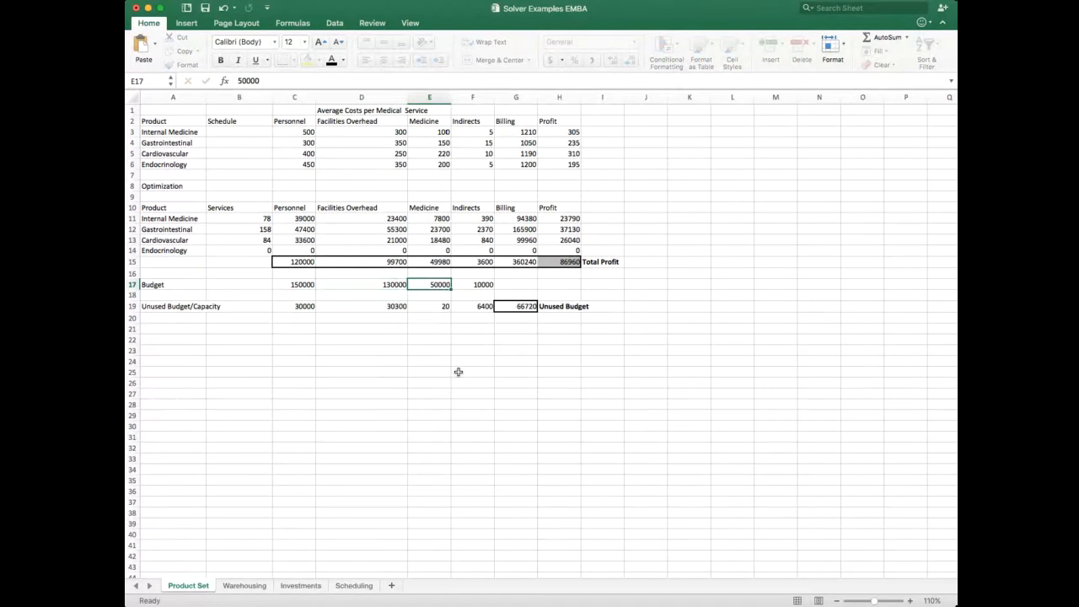
Step: Set the Medicine budget in E17 to 100000 and the Indirects budget in F17 to 40000
{"action": "type", "text": "100000"}
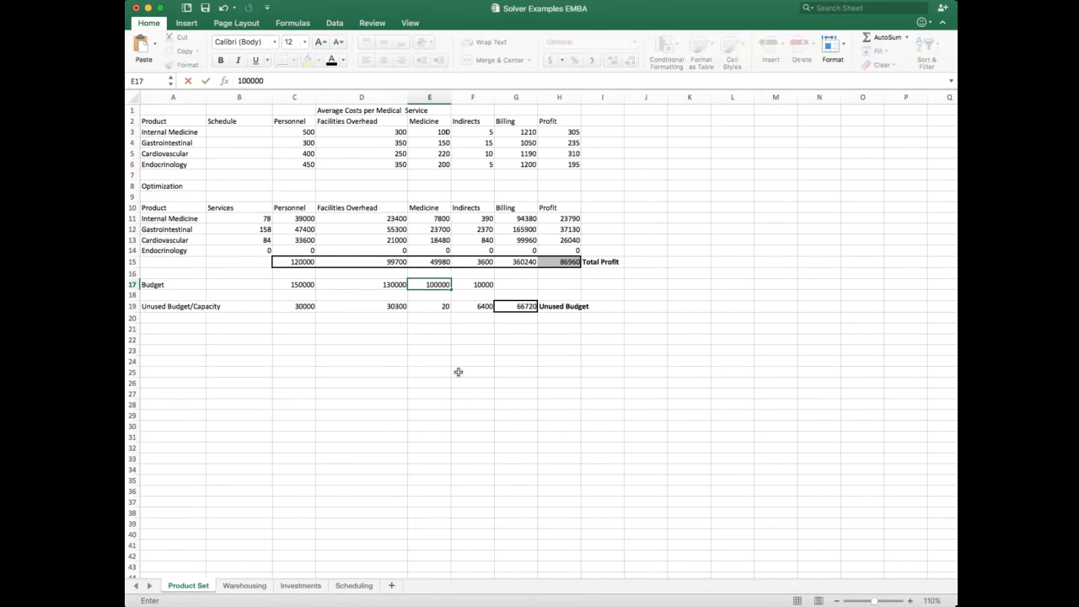
{"action": "key", "text": "Tab"}
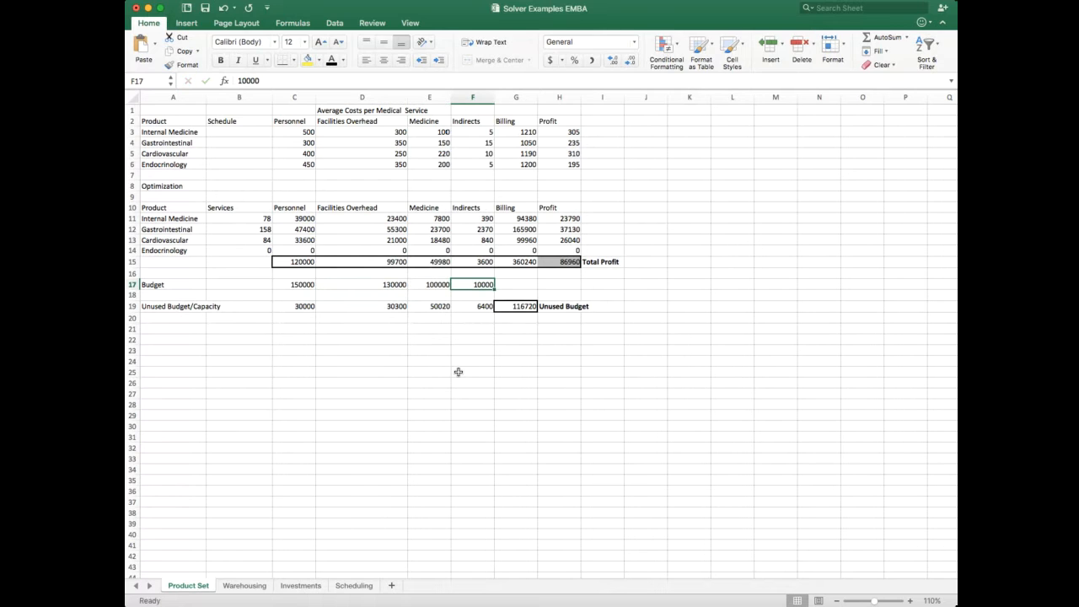
{"action": "type", "text": "400000"}
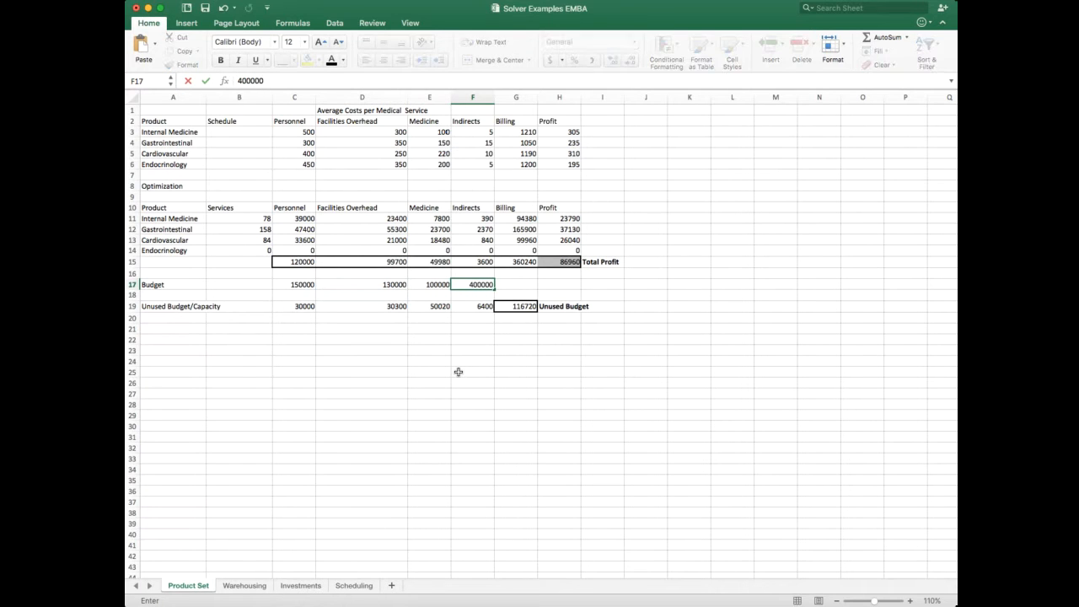
{"action": "key", "text": "BackSpace"}
{"action": "key", "text": "Return"}
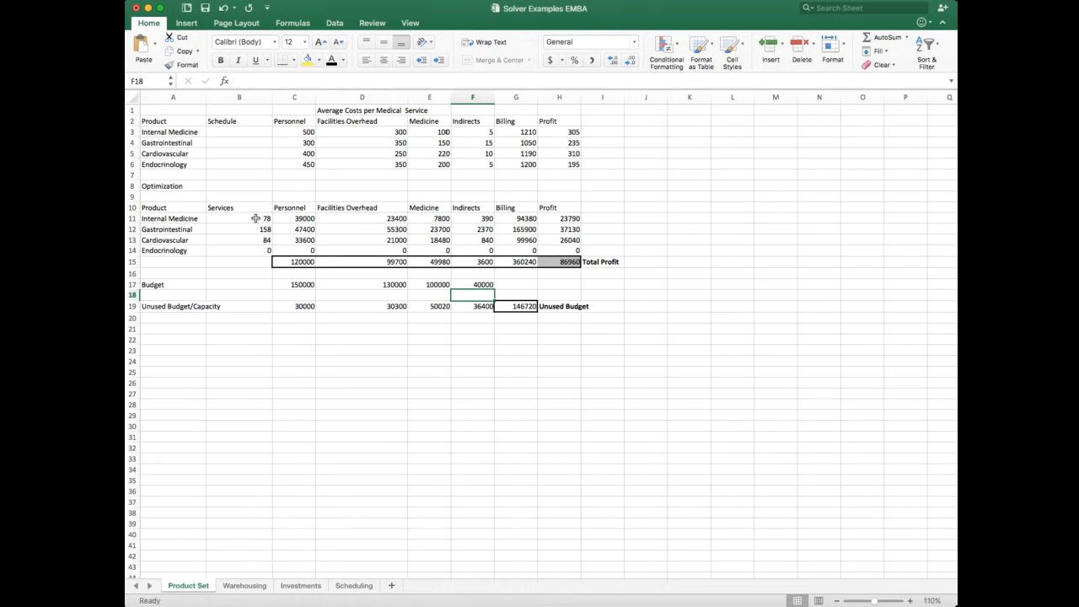
Step: Compare the per-service profits in H3:H5 and check the Internal Medicine service count in B11
{"action": "left_click", "coordinate": [573, 143]}
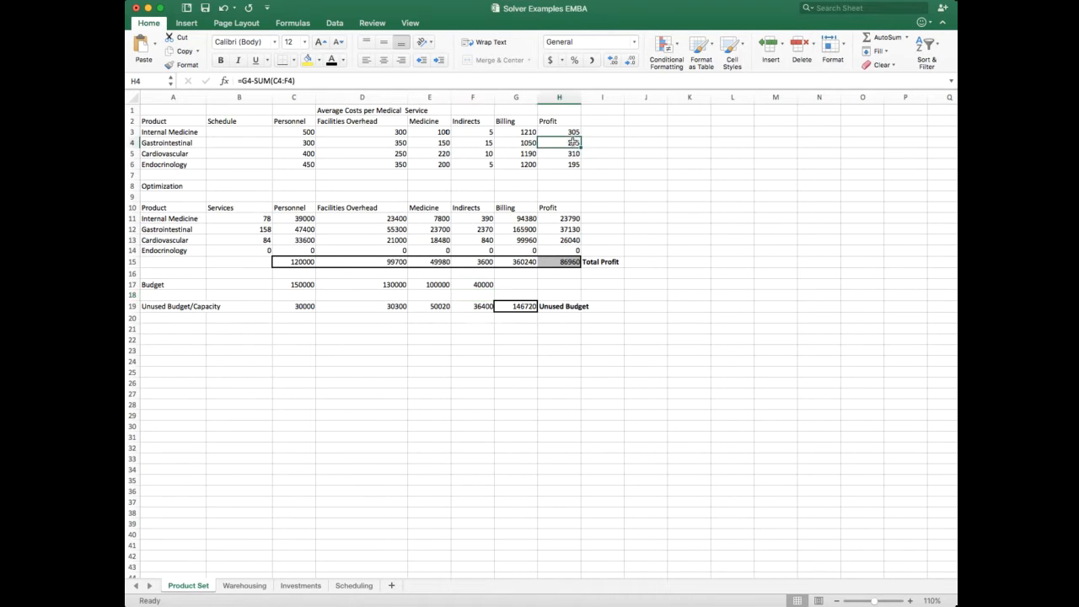
{"action": "left_click", "coordinate": [572, 132]}
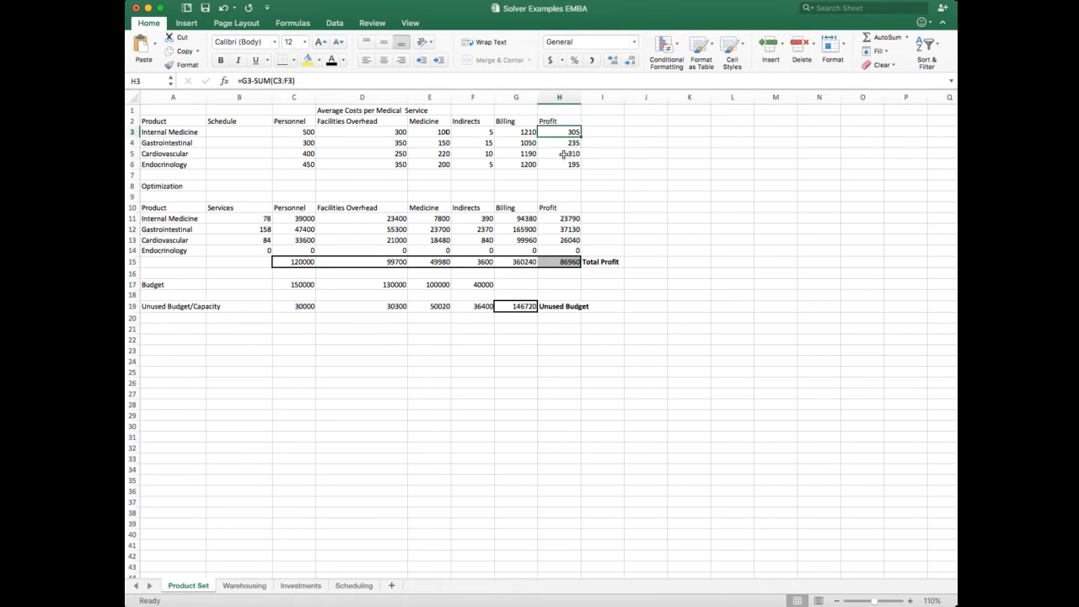
{"action": "left_click", "coordinate": [565, 153], "text": "super"}
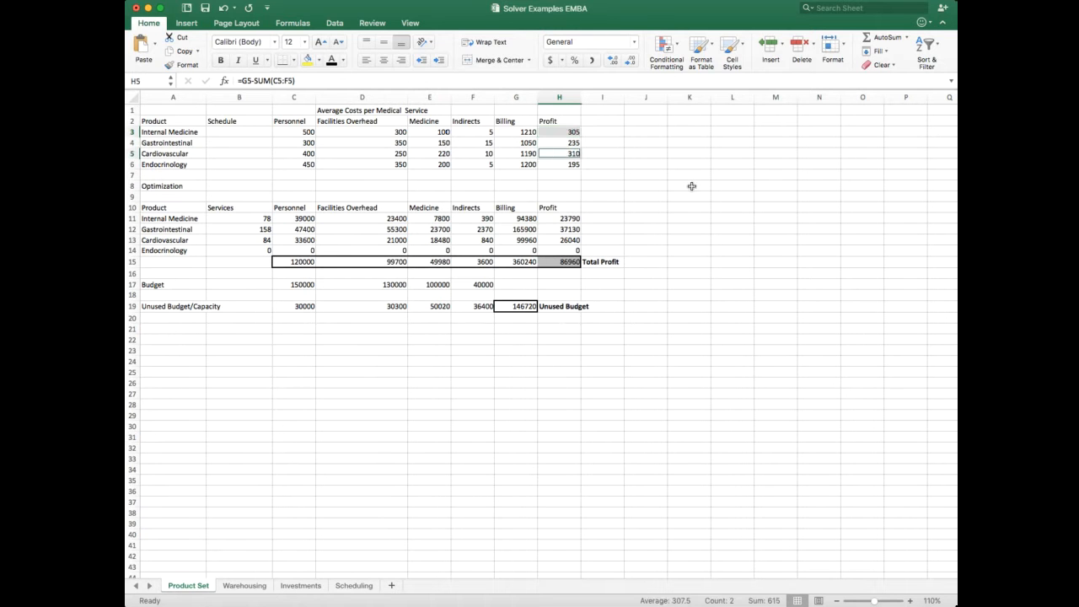
{"action": "left_click", "coordinate": [604, 180]}
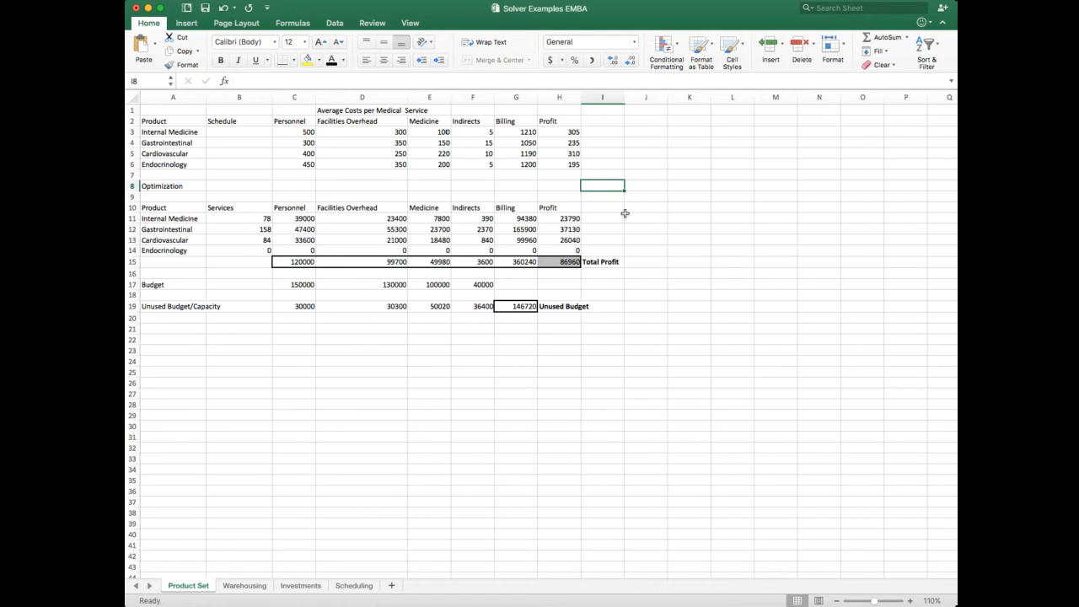
{"action": "left_click", "coordinate": [260, 216]}
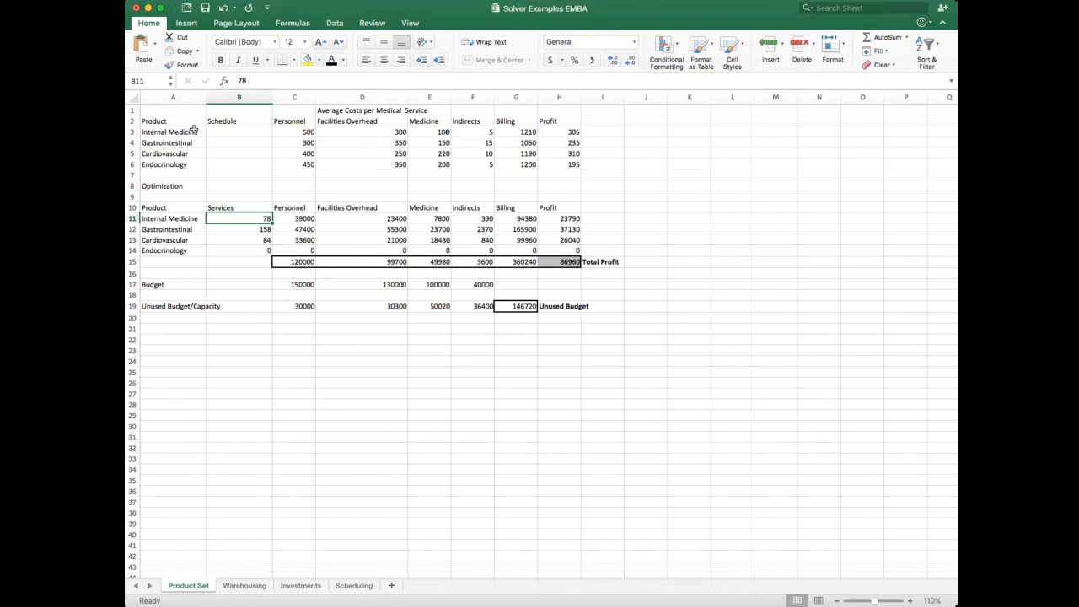
Step: Shade the average costs table in A1:H6 with a gray fill
{"action": "left_click_drag", "start_coordinate": [178, 113], "coordinate": [565, 165]}
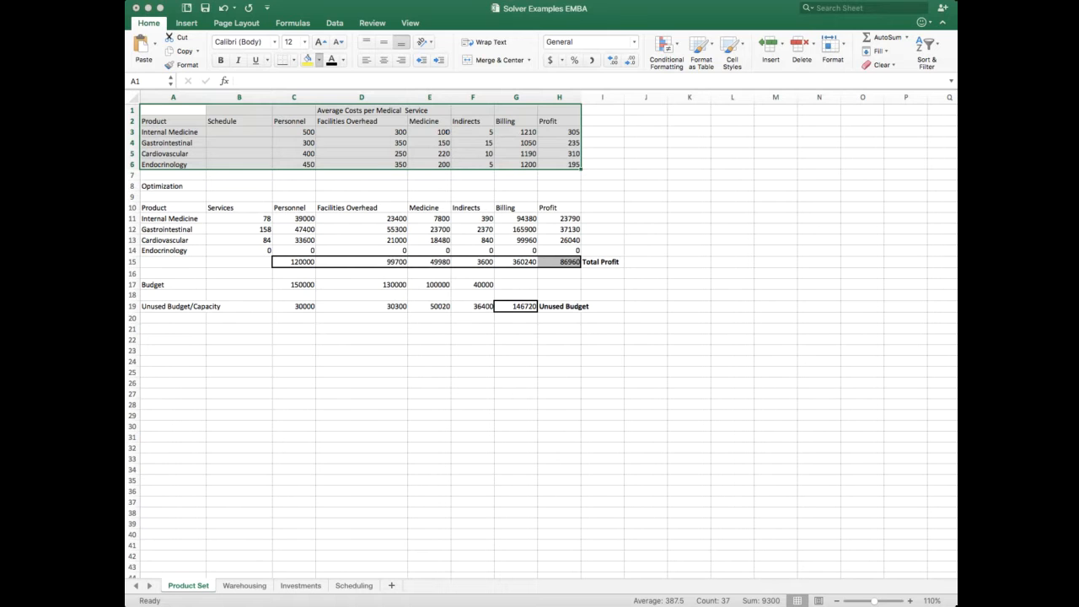
{"action": "left_click", "coordinate": [314, 59]}
{"action": "left_click", "coordinate": [594, 196]}
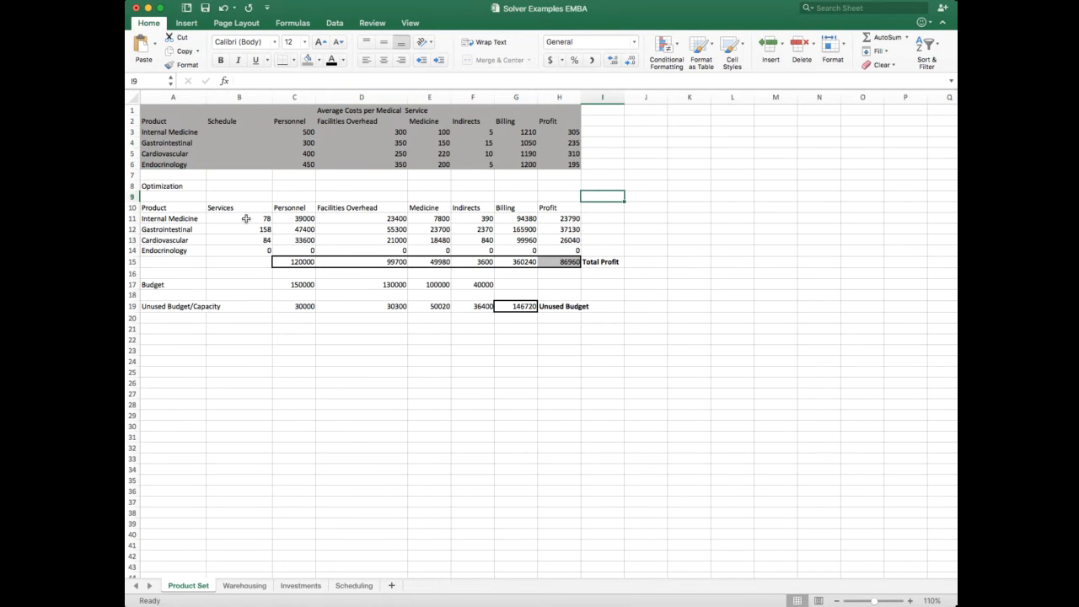
Step: Shade the Optimization table in A8:H15 with a light gold fill
{"action": "left_click_drag", "start_coordinate": [245, 219], "coordinate": [249, 250]}
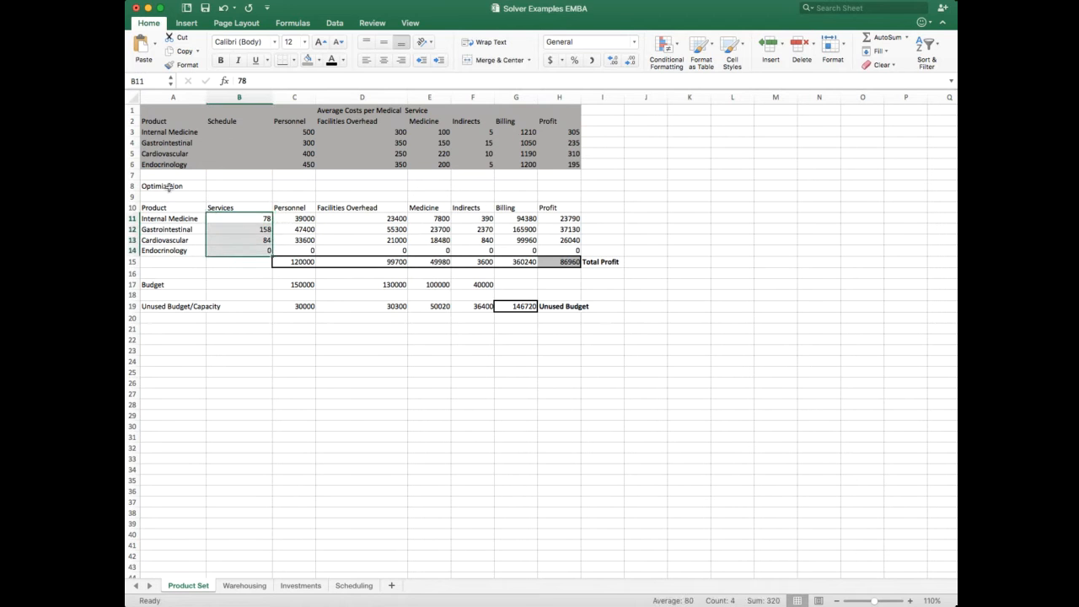
{"action": "left_click_drag", "start_coordinate": [169, 187], "coordinate": [562, 262]}
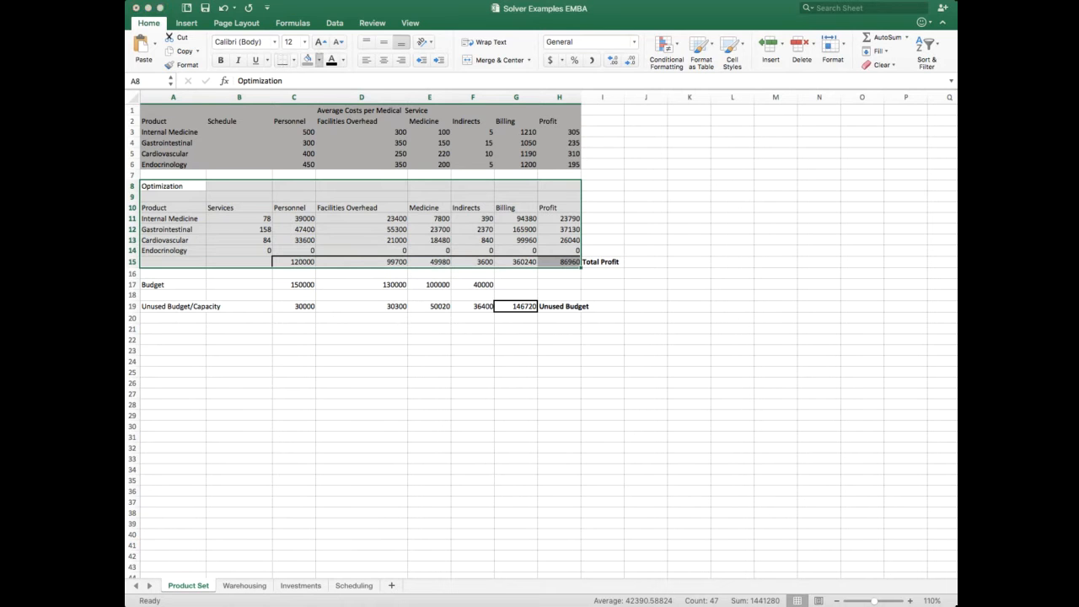
{"action": "left_click", "coordinate": [308, 59]}
{"action": "left_click", "coordinate": [646, 272]}
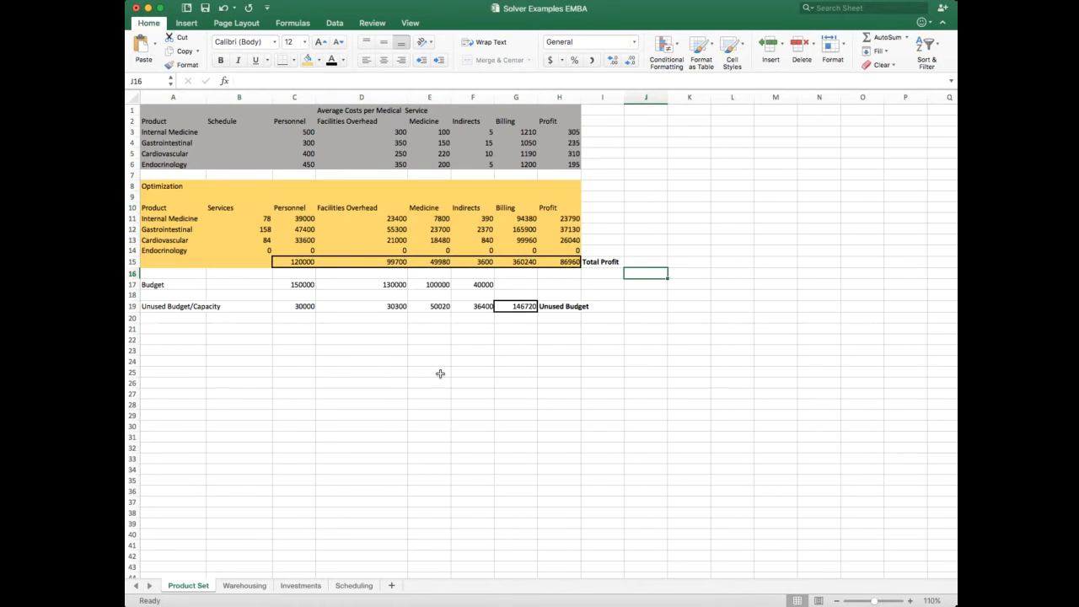
{"action": "left_click_drag", "start_coordinate": [177, 187], "coordinate": [573, 262]}
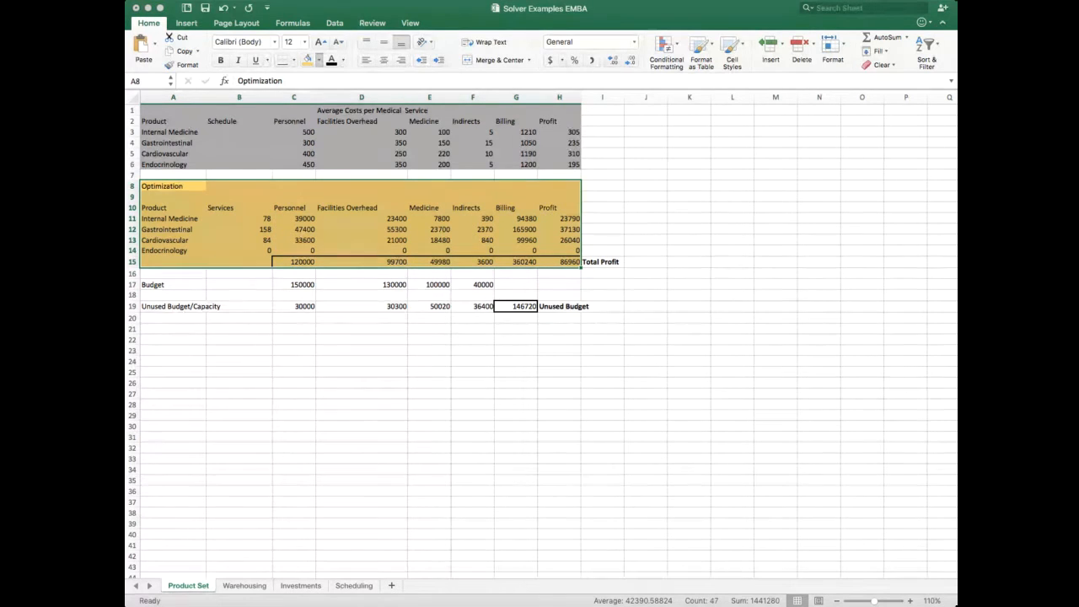
{"action": "left_click", "coordinate": [659, 231]}
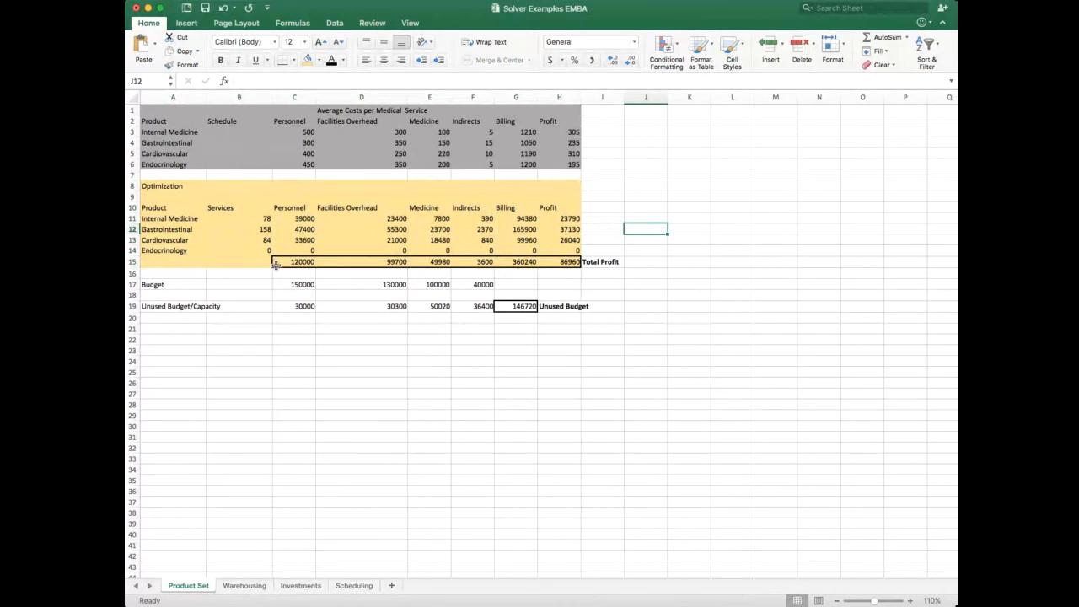
Step: Shade the Budget row in A17:F17 with a light orange fill
{"action": "left_click_drag", "start_coordinate": [162, 286], "coordinate": [482, 283]}
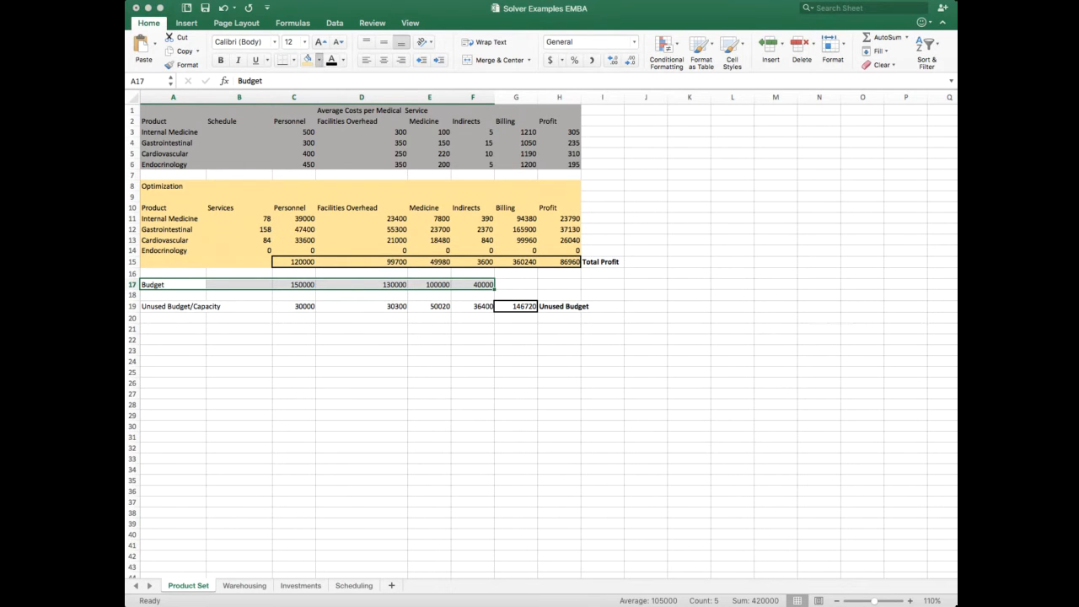
{"action": "left_click", "coordinate": [312, 59]}
{"action": "left_click", "coordinate": [655, 284]}
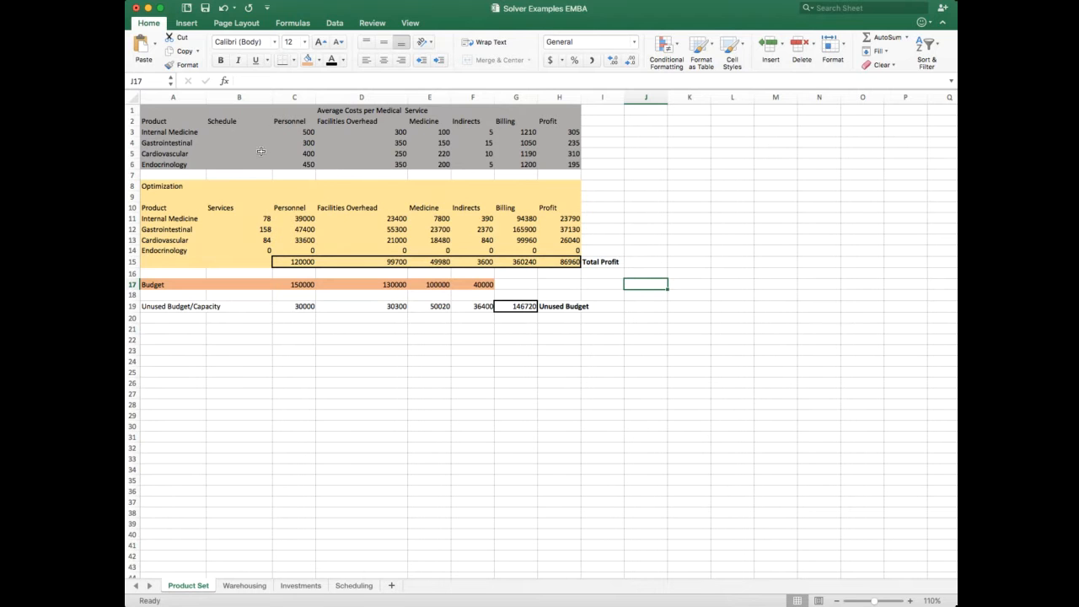
Step: Review the three shaded blocks in turn: the average costs, the Optimization table and the Budget row
{"action": "left_click_drag", "start_coordinate": [172, 111], "coordinate": [561, 165]}
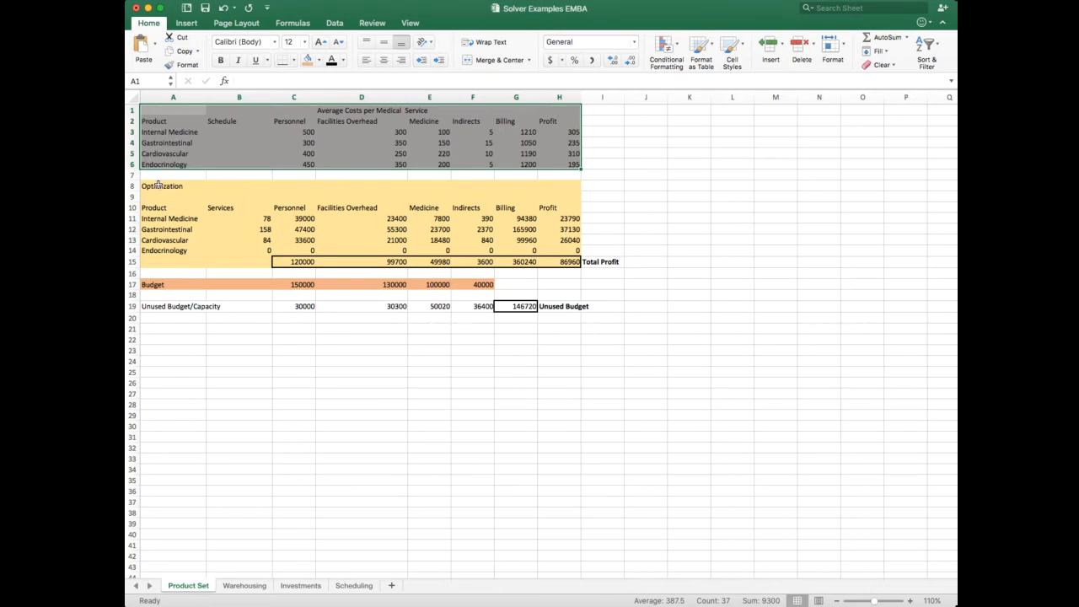
{"action": "left_click_drag", "start_coordinate": [158, 185], "coordinate": [561, 261]}
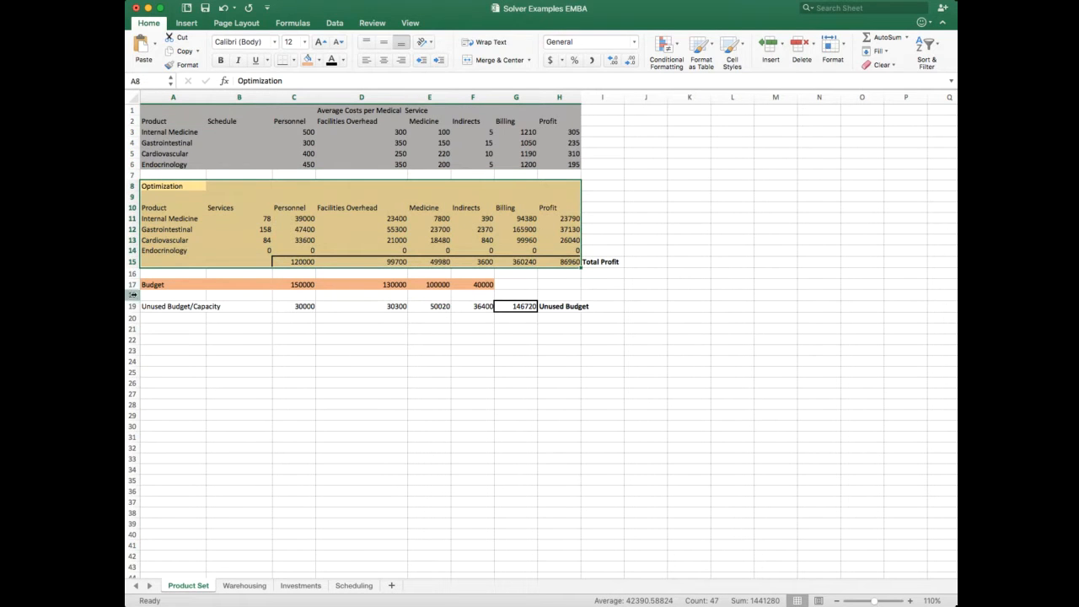
{"action": "left_click_drag", "start_coordinate": [152, 285], "coordinate": [455, 290]}
{"action": "left_click", "coordinate": [533, 359]}
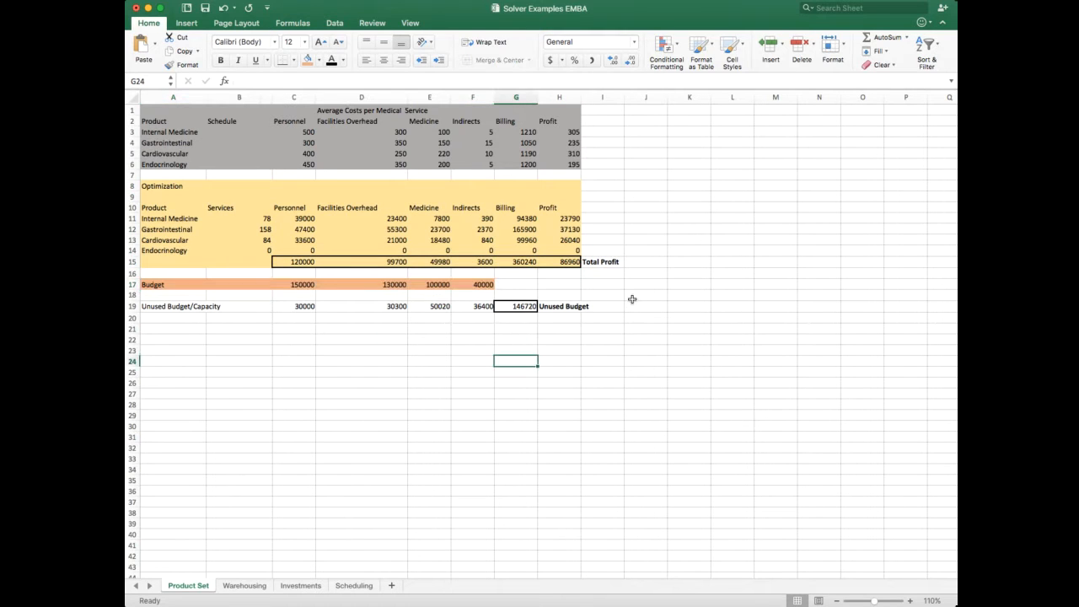
Step: Set the Services count to 1 for all four medical services in B11:B14
{"action": "left_click", "coordinate": [247, 219]}
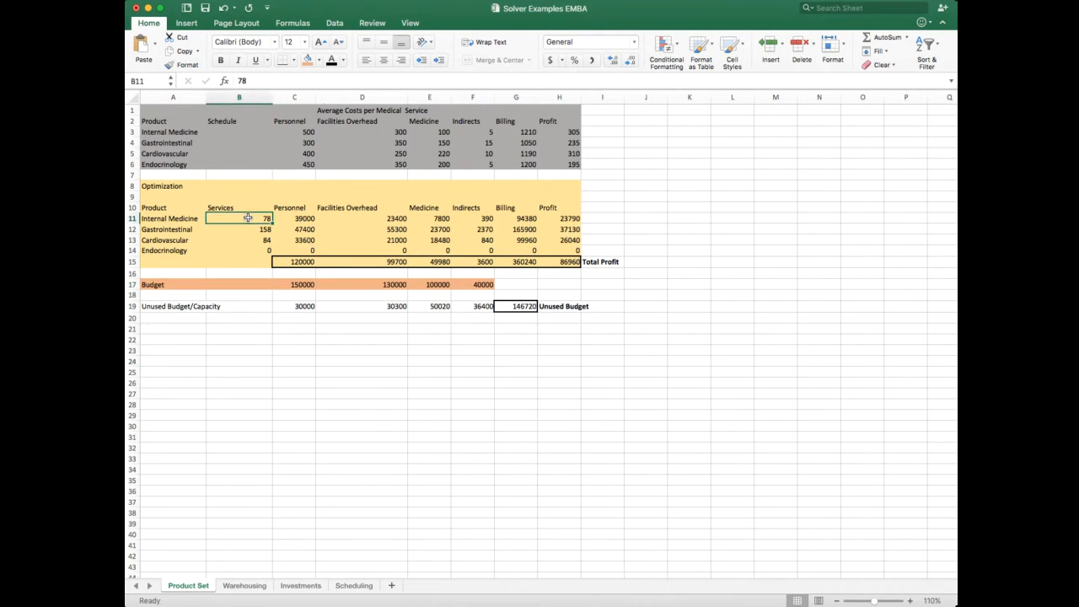
{"action": "type", "text": "1"}
{"action": "key", "text": "Return"}
{"action": "type", "text": "1"}
{"action": "key", "text": "Return"}
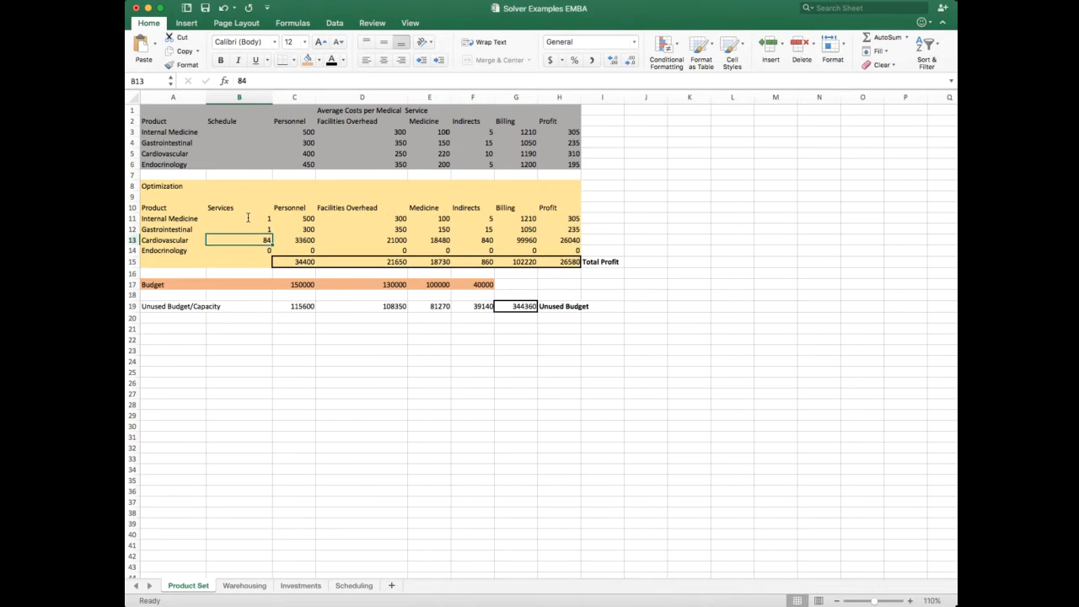
{"action": "type", "text": "1"}
{"action": "key", "text": "Return"}
{"action": "type", "text": "1"}
{"action": "key", "text": "Return"}
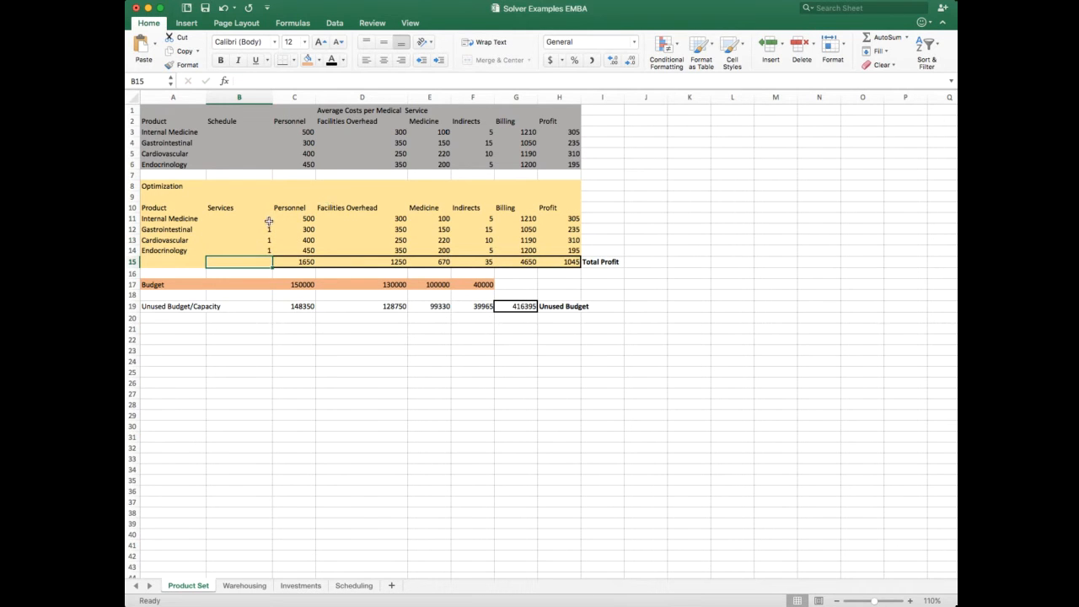
Step: Check the Personnel formula in C11, try 3 Internal Medicine services in B11, and set the count back to 1
{"action": "left_click", "coordinate": [310, 218]}
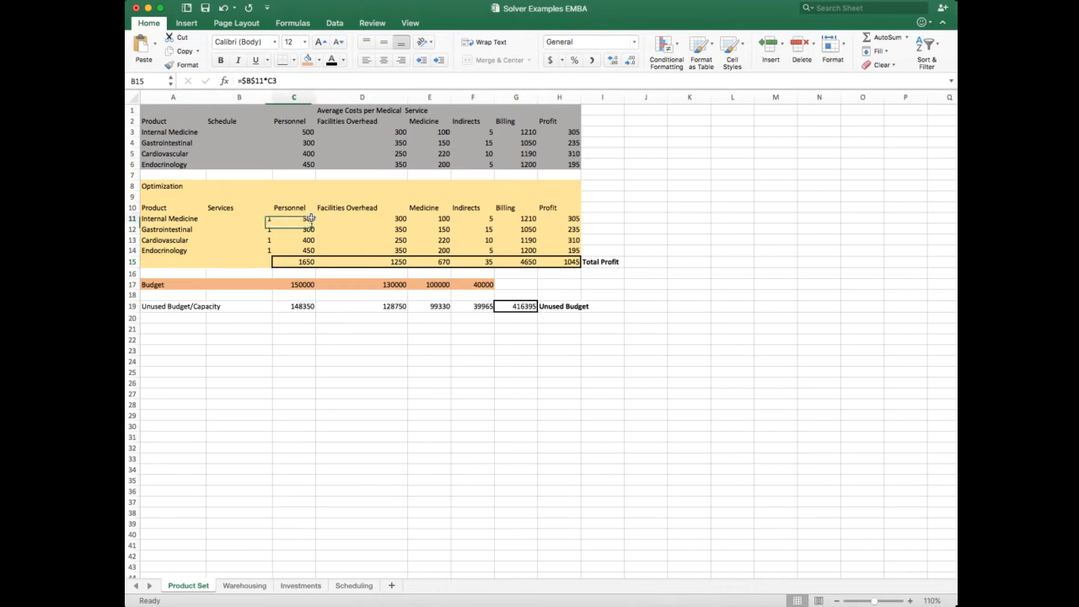
{"action": "key", "text": "Left"}
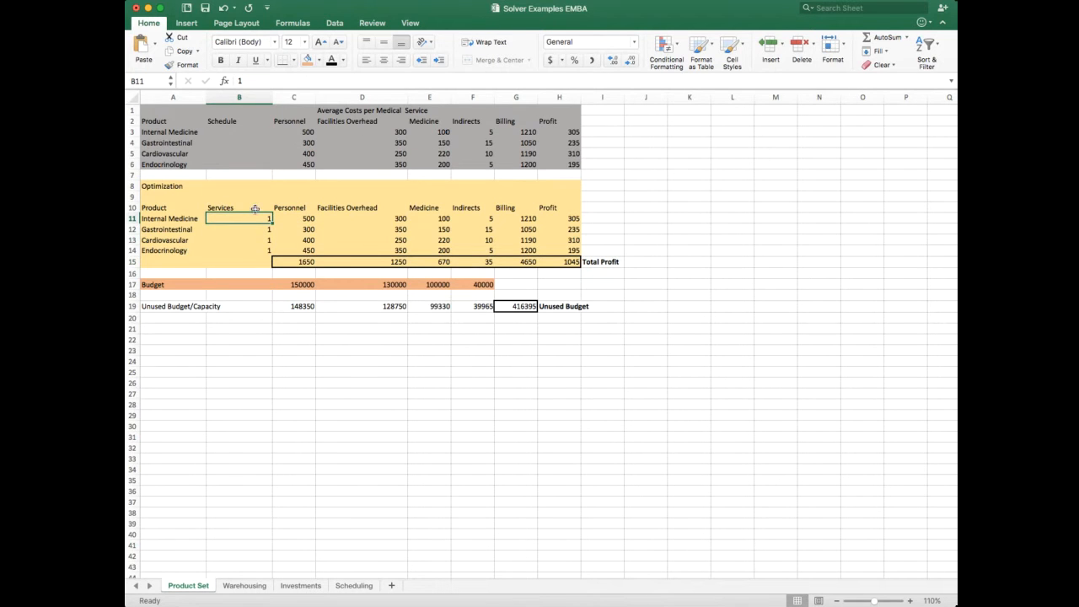
{"action": "type", "text": "3"}
{"action": "key", "text": "Return"}
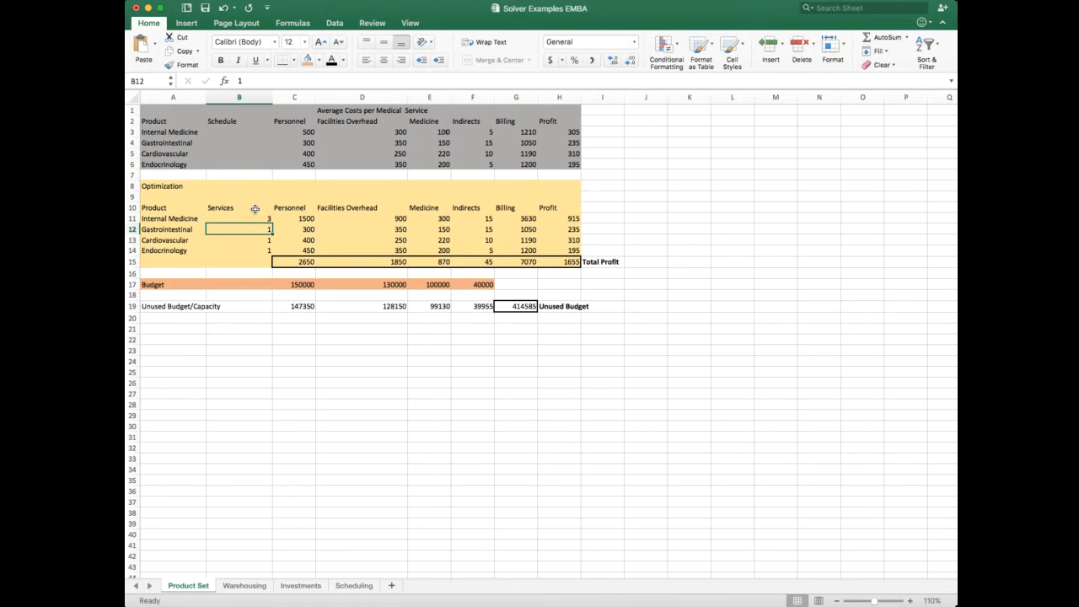
{"action": "left_click", "coordinate": [262, 218]}
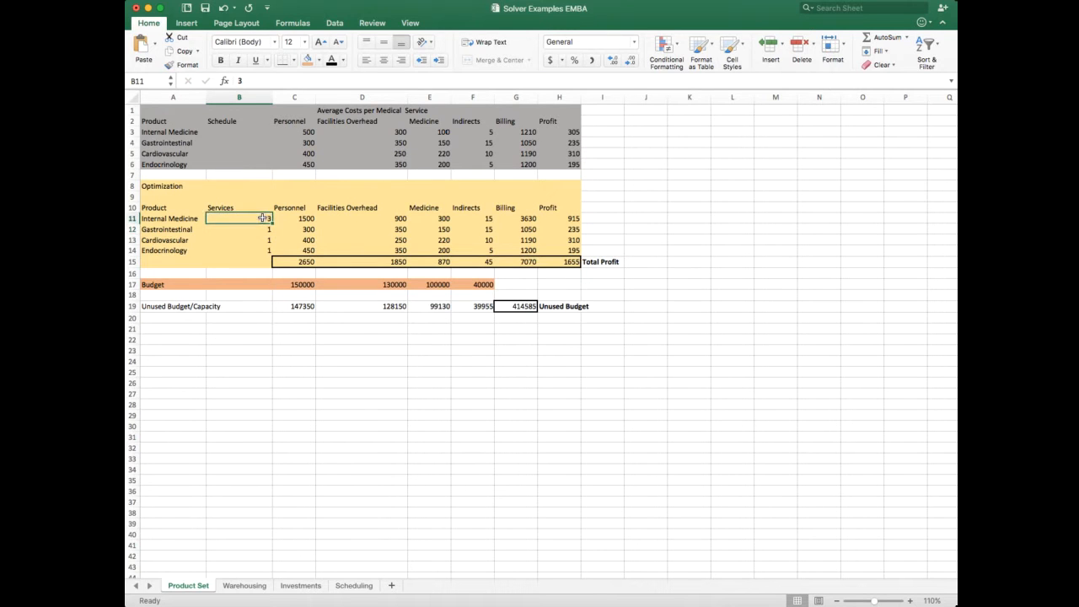
{"action": "type", "text": "1"}
{"action": "key", "text": "Return"}
Step: Compare the Personnel cells C11 and C3, and re-enter the Internal Medicine Personnel formula in C11 as =B11*C3
{"action": "left_click", "coordinate": [303, 218]}
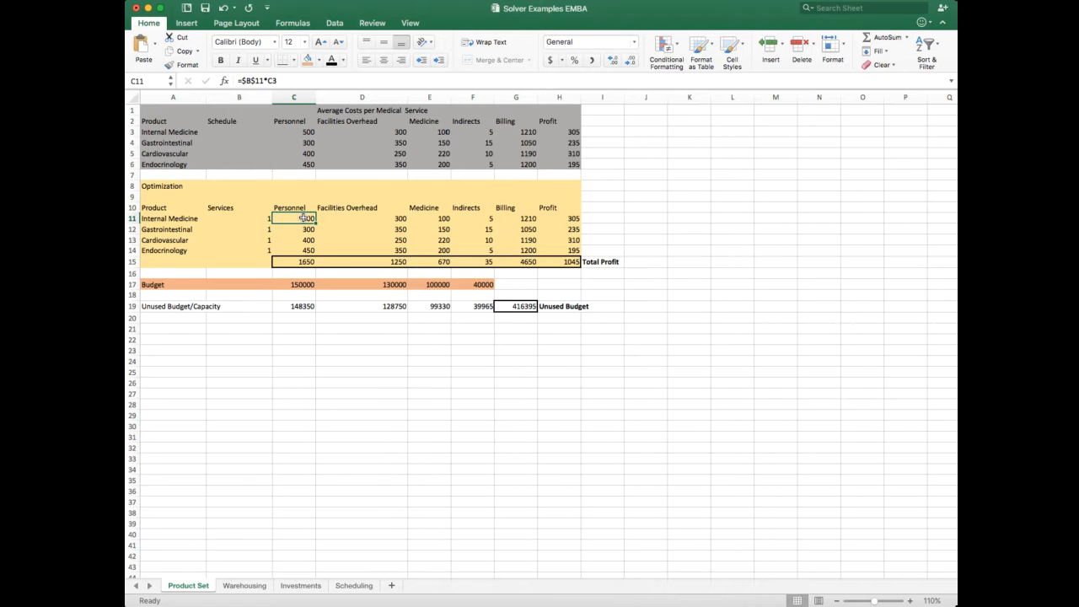
{"action": "left_click", "coordinate": [294, 132]}
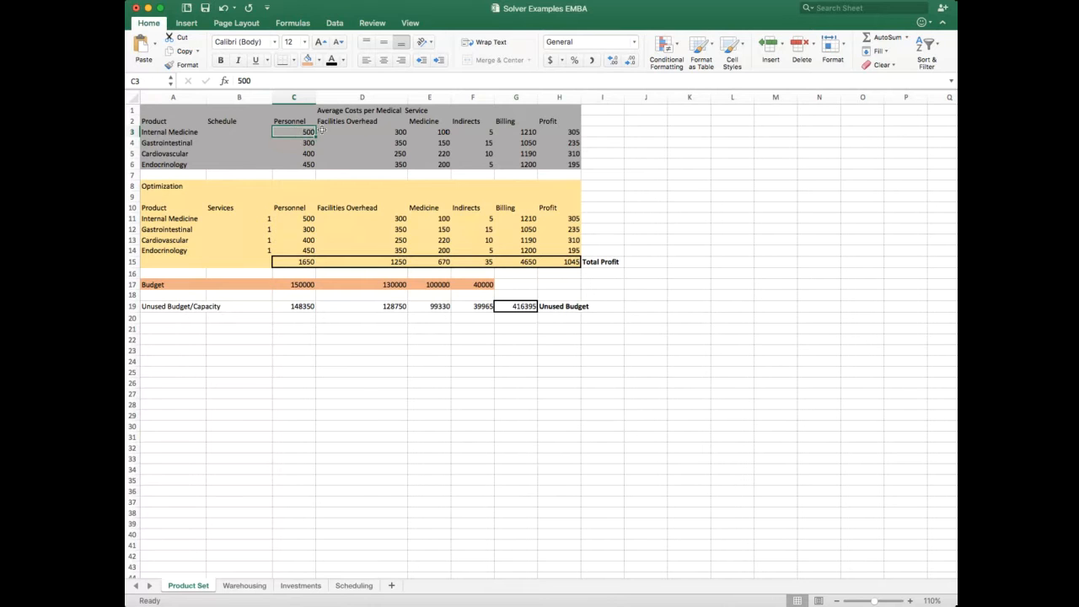
{"action": "left_click", "coordinate": [302, 219]}
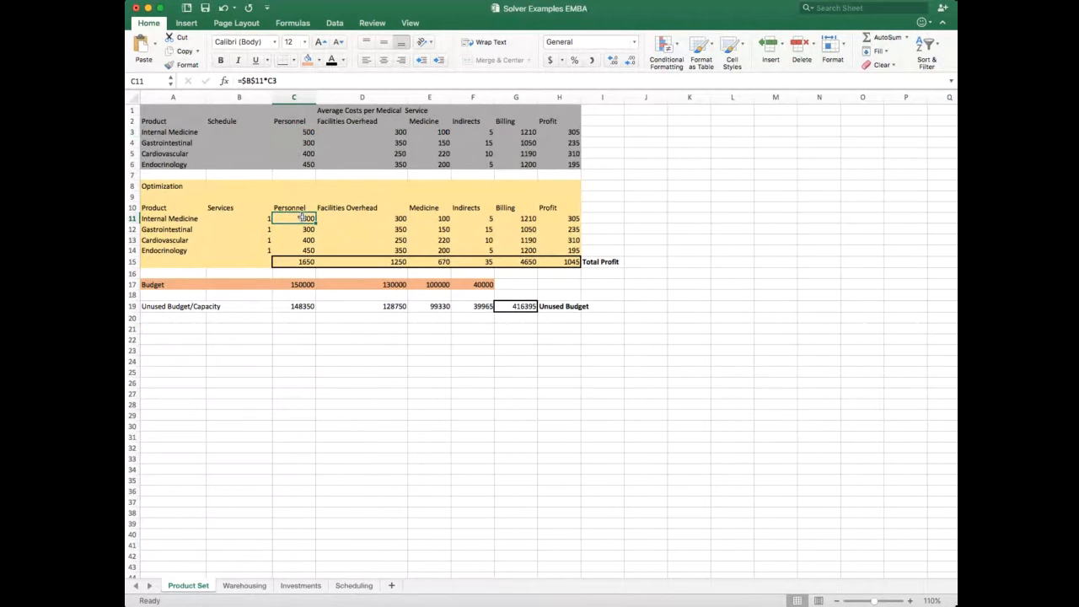
{"action": "type", "text": "="}
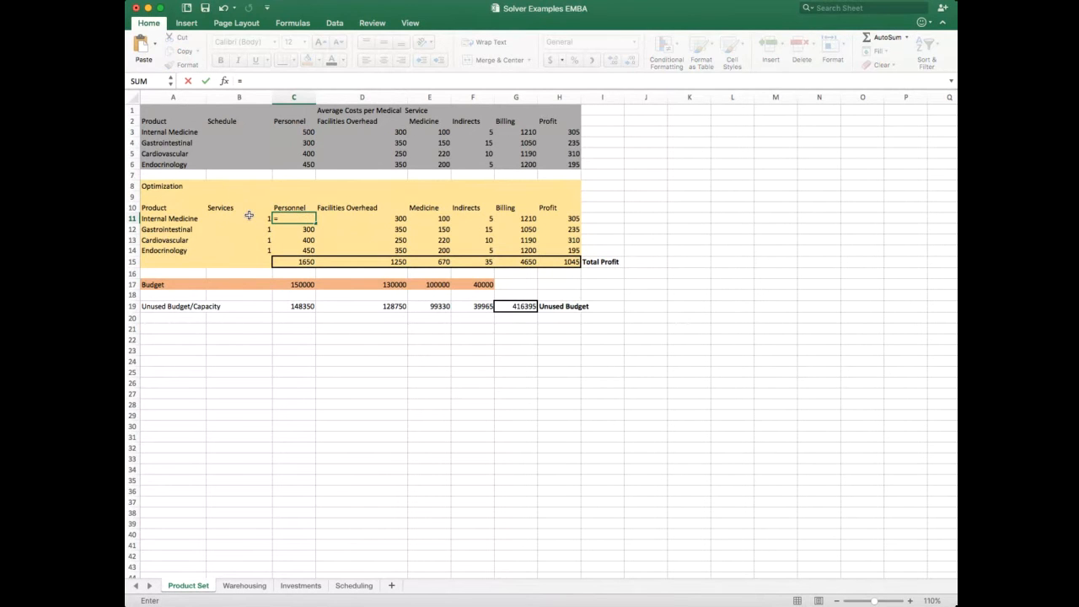
{"action": "left_click", "coordinate": [249, 215]}
{"action": "type", "text": "*"}
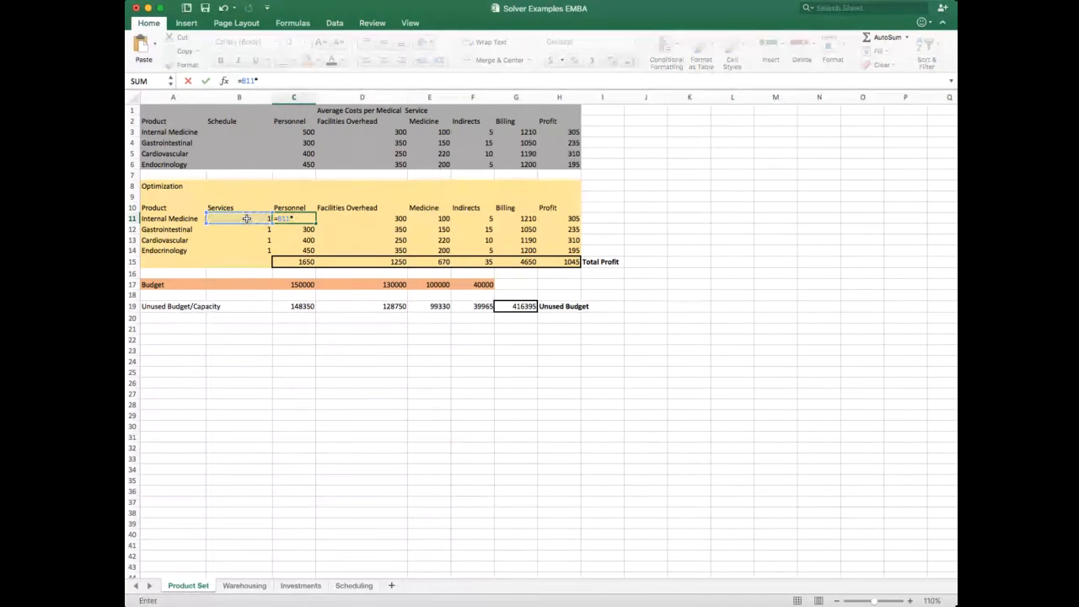
{"action": "left_click", "coordinate": [289, 132]}
{"action": "key", "text": "Return"}
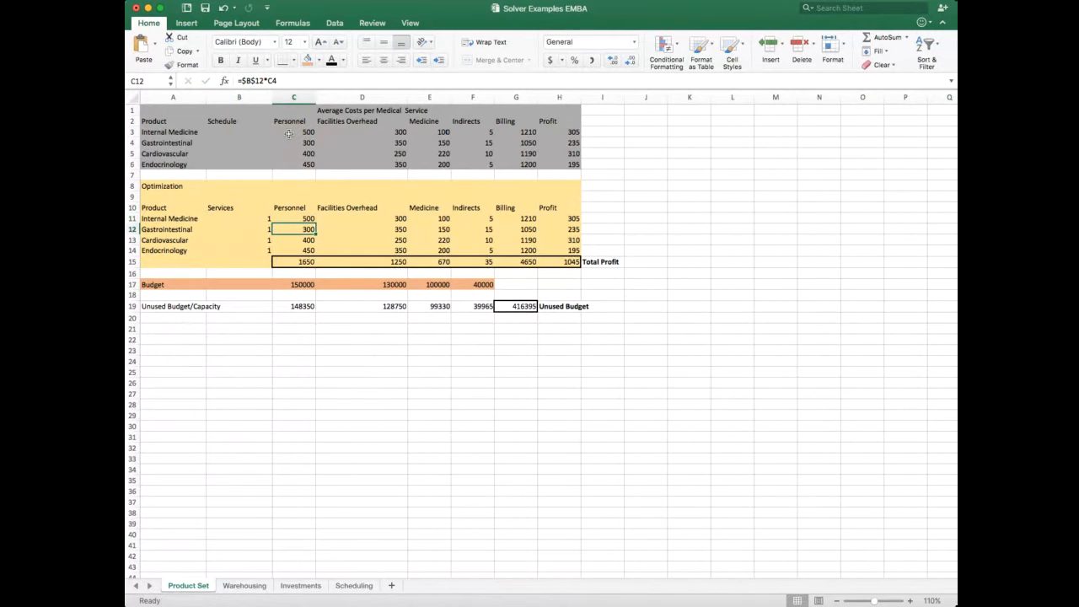
Step: Re-enter the Internal Medicine Facilities Overhead formula in D11 as =B11*D3
{"action": "left_click", "coordinate": [360, 219]}
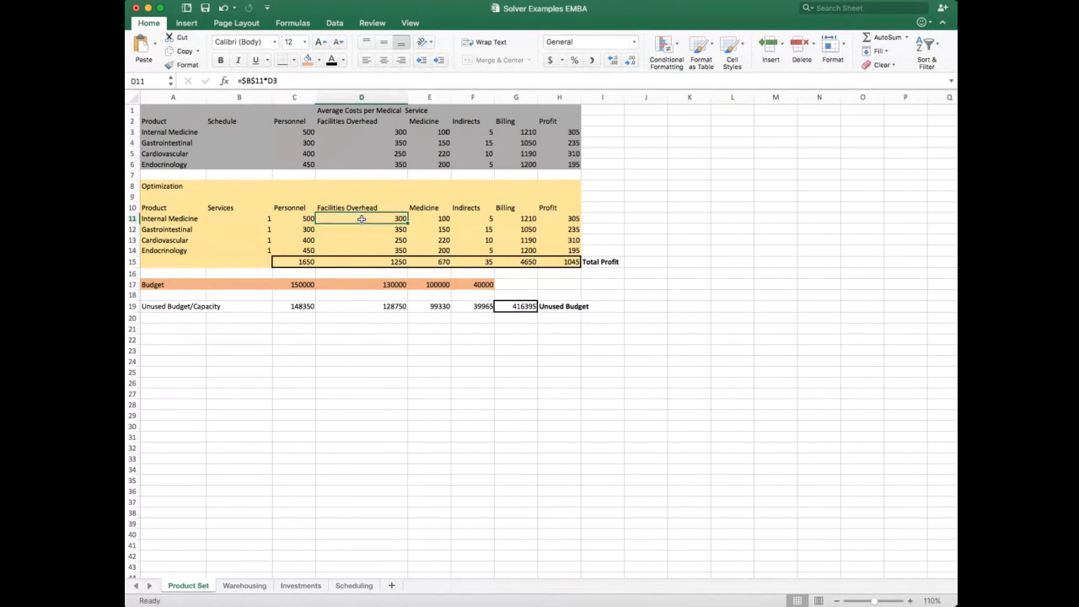
{"action": "type", "text": "="}
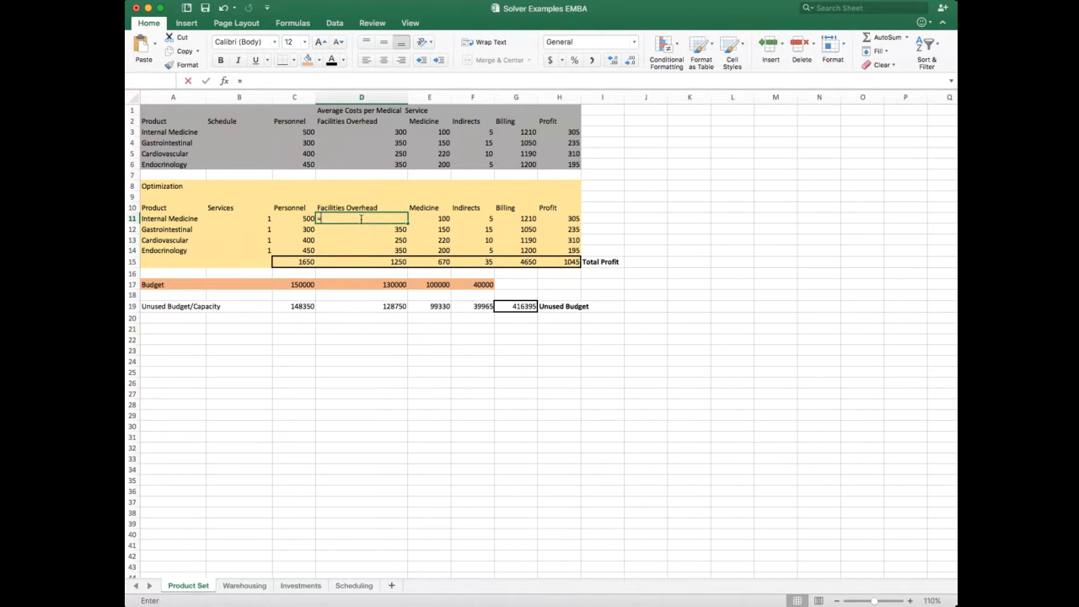
{"action": "left_click", "coordinate": [263, 219]}
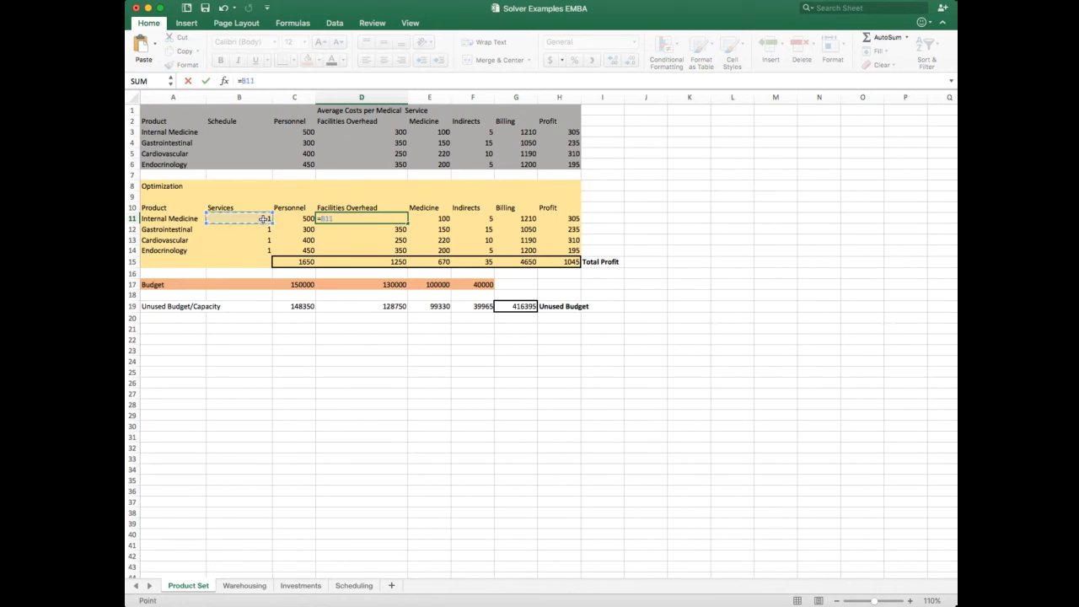
{"action": "type", "text": "*"}
{"action": "left_click", "coordinate": [386, 132]}
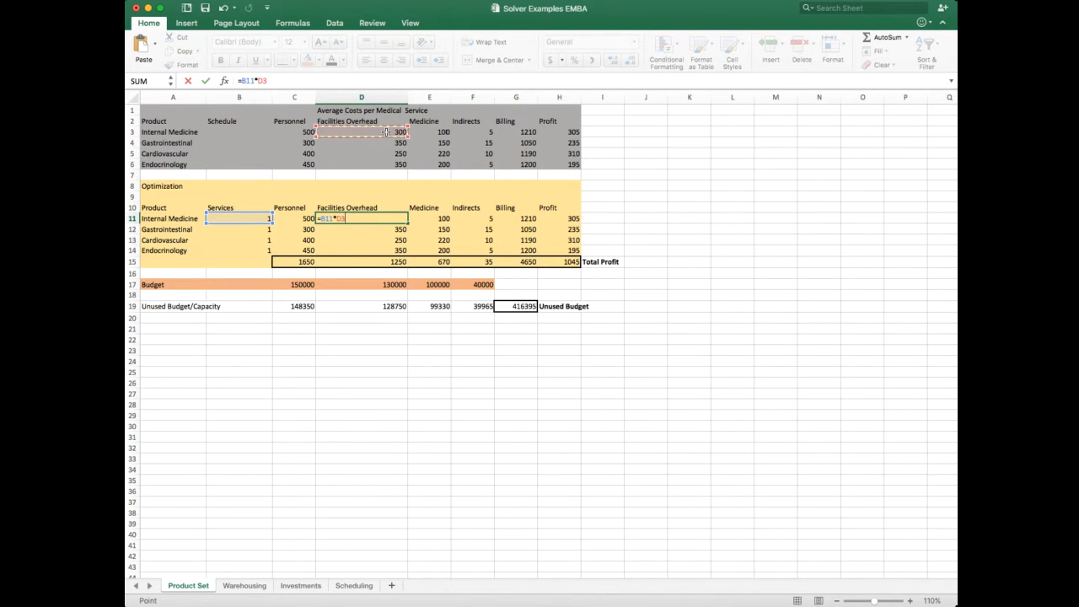
{"action": "key", "text": "Return"}
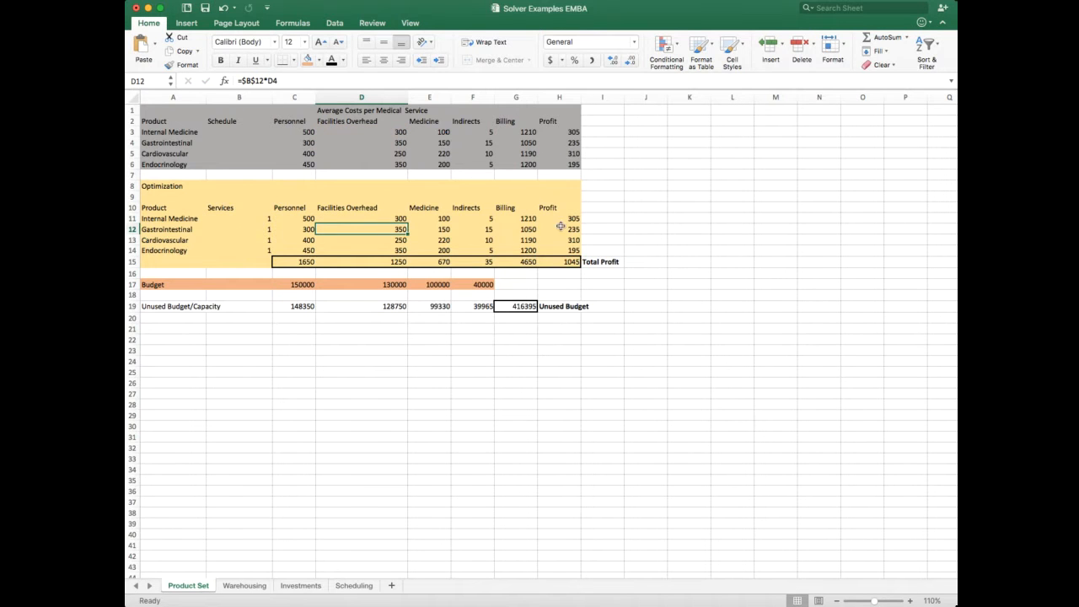
Step: Try 2 Cardiovascular services in B13, and raise the count to 10
{"action": "left_click", "coordinate": [266, 239]}
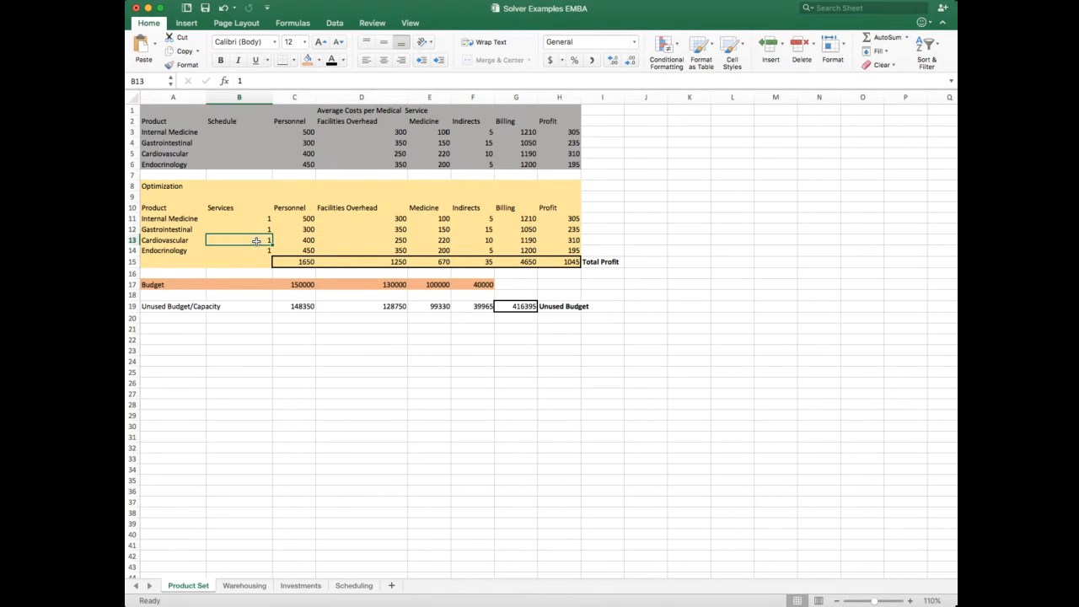
{"action": "type", "text": "2"}
{"action": "key", "text": "Return"}
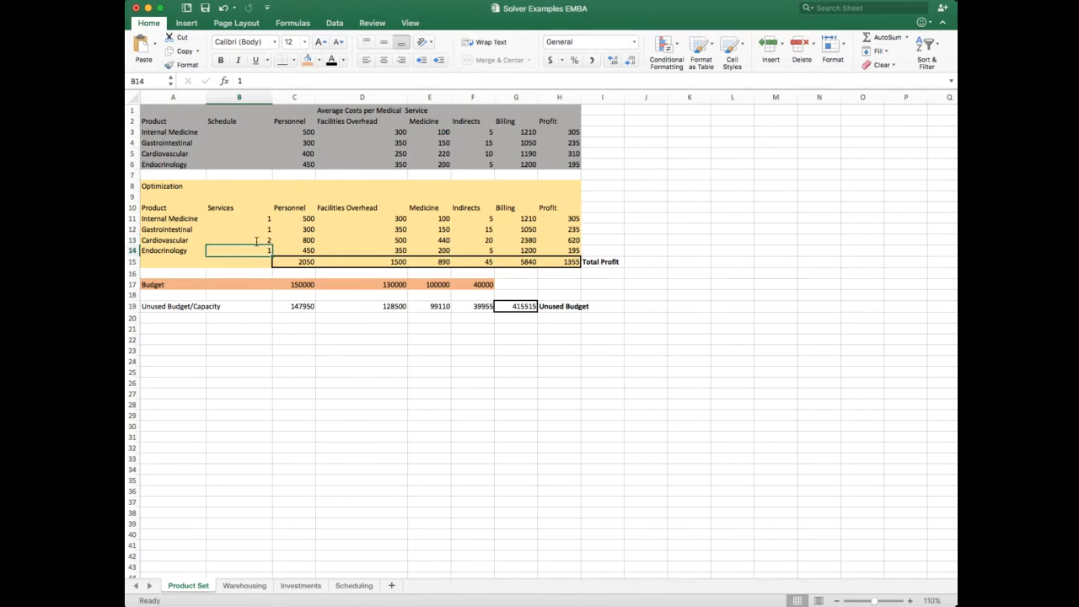
{"action": "left_click", "coordinate": [267, 240]}
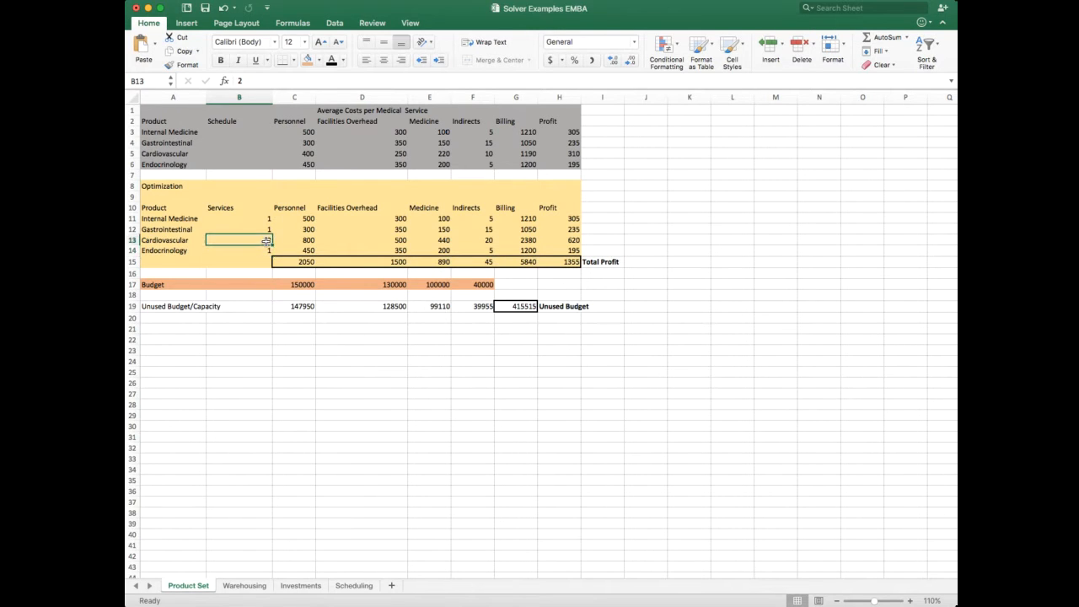
{"action": "type", "text": "10"}
{"action": "key", "text": "Return"}
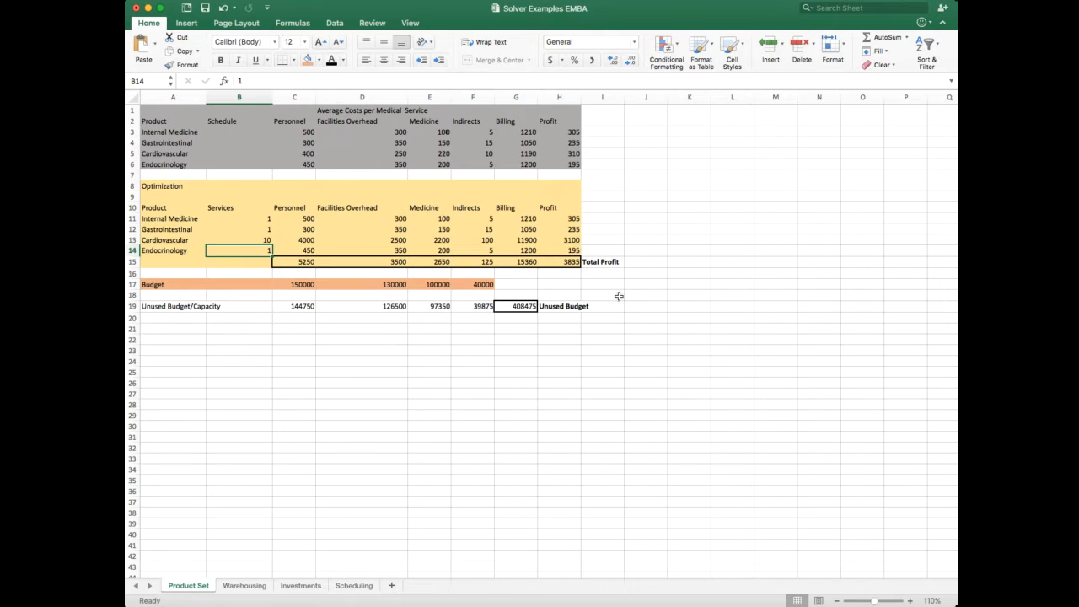
Step: Open Solver and set it to maximize H15 by changing B11:B14, with constraints keeping B11:B14 integer and at least 0
{"action": "left_click", "coordinate": [607, 319]}
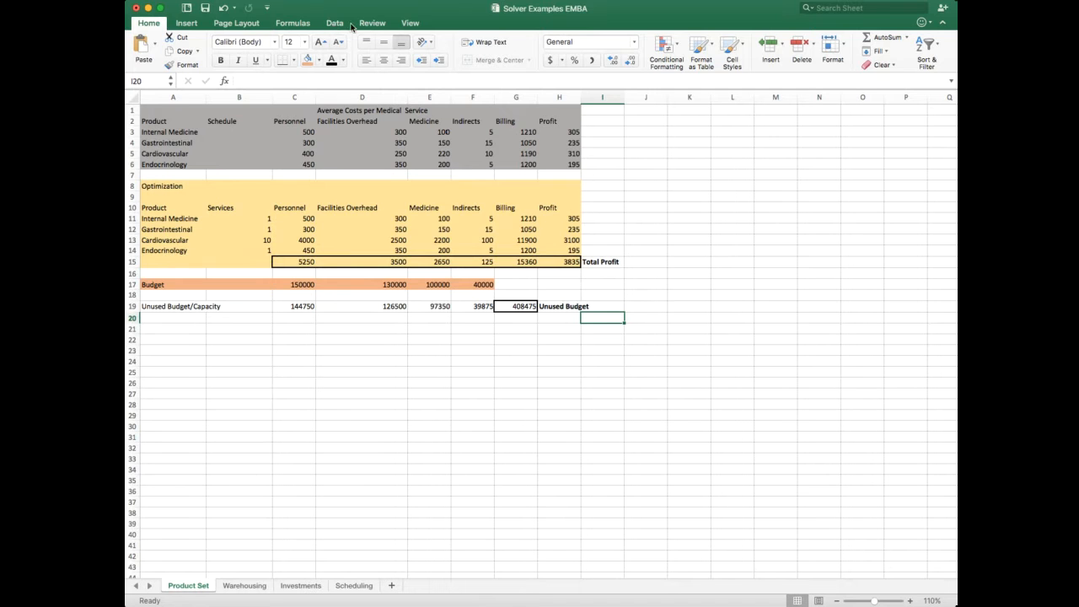
{"action": "left_click", "coordinate": [338, 26]}
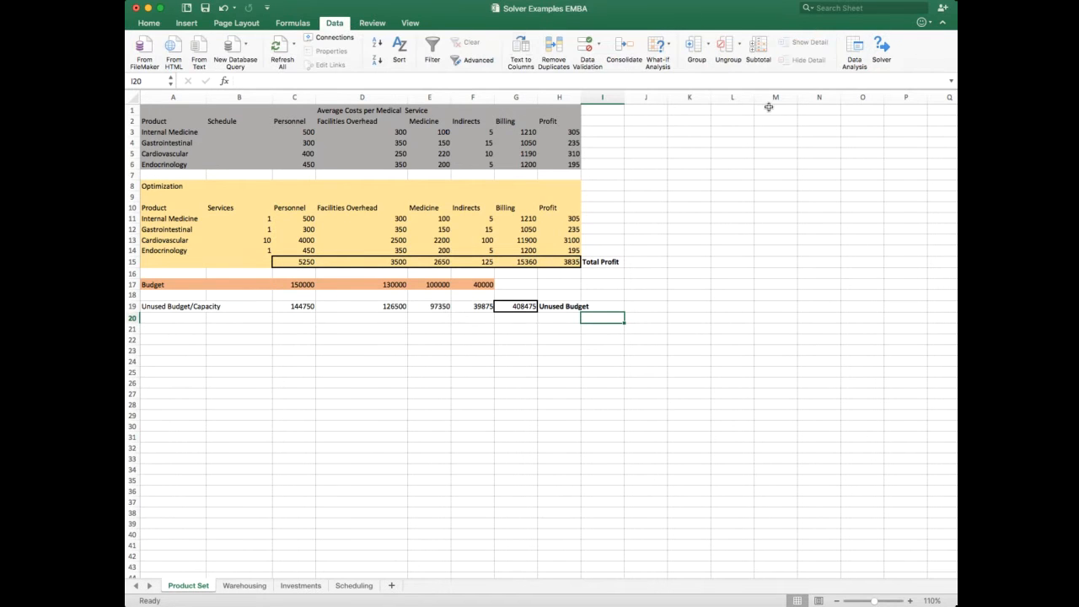
{"action": "left_click", "coordinate": [881, 46]}
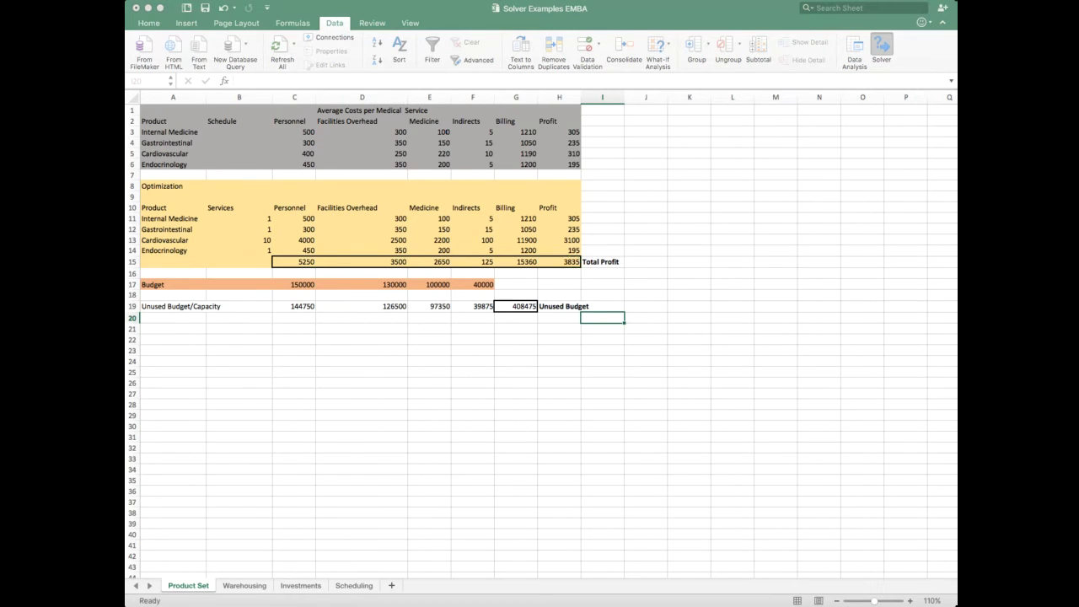
{"action": "left_click", "coordinate": [933, 231]}
{"action": "key", "text": "Tab"}
{"action": "left_click_drag", "start_coordinate": [263, 221], "coordinate": [257, 252]}
{"action": "key", "text": "Escape"}
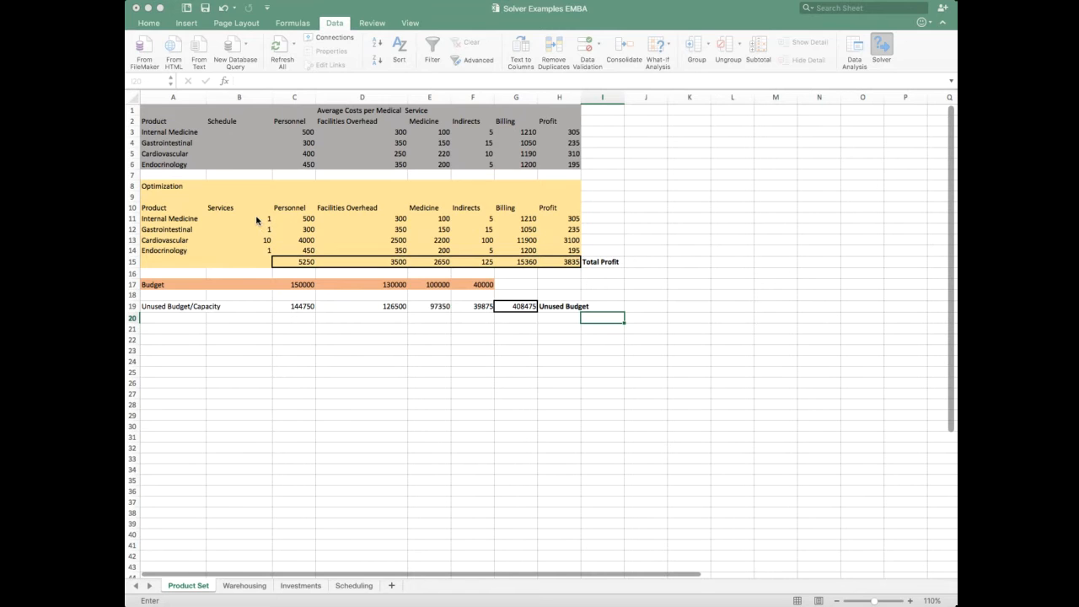
{"action": "left_click_drag", "start_coordinate": [256, 221], "coordinate": [256, 251]}
{"action": "left_click_drag", "start_coordinate": [258, 220], "coordinate": [258, 250]}
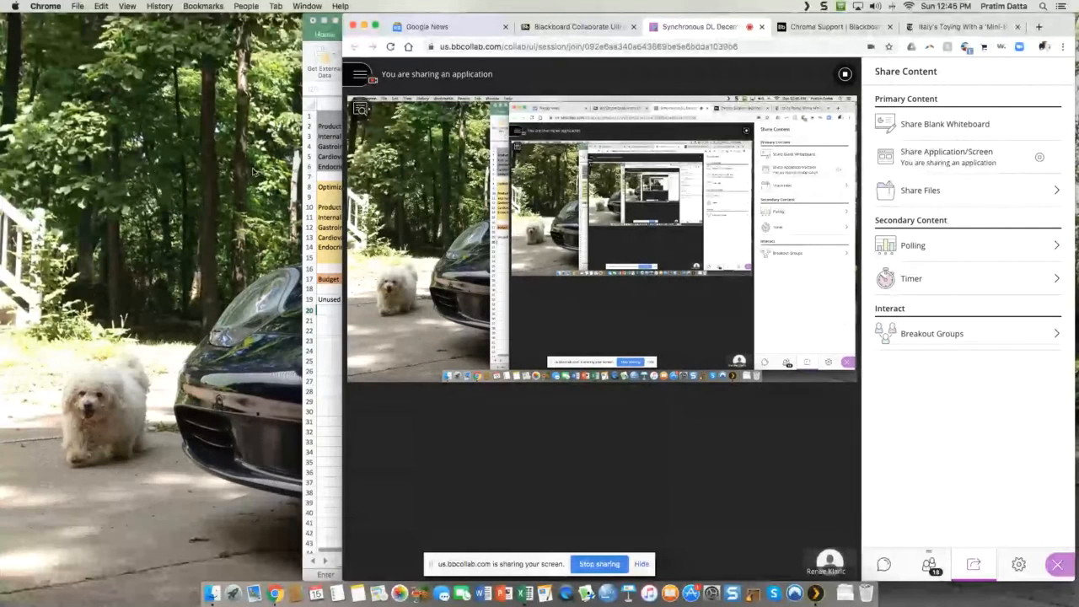
Step: Move the workbook window out from behind the browser window to uncover the worksheet
{"action": "left_click_drag", "start_coordinate": [327, 25], "coordinate": [27, 26]}
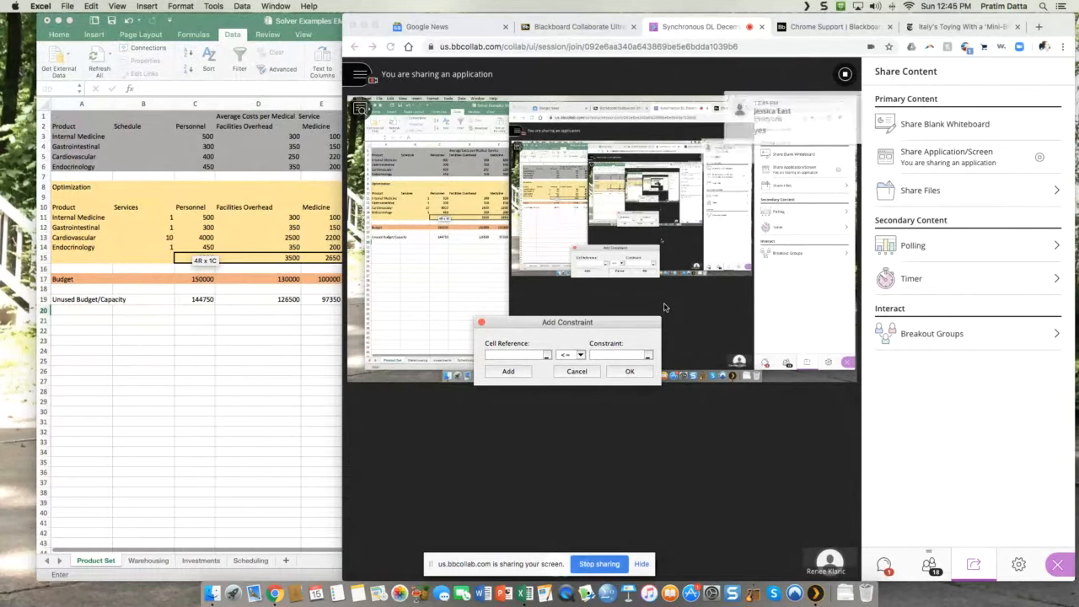
{"action": "left_click", "coordinate": [490, 274]}
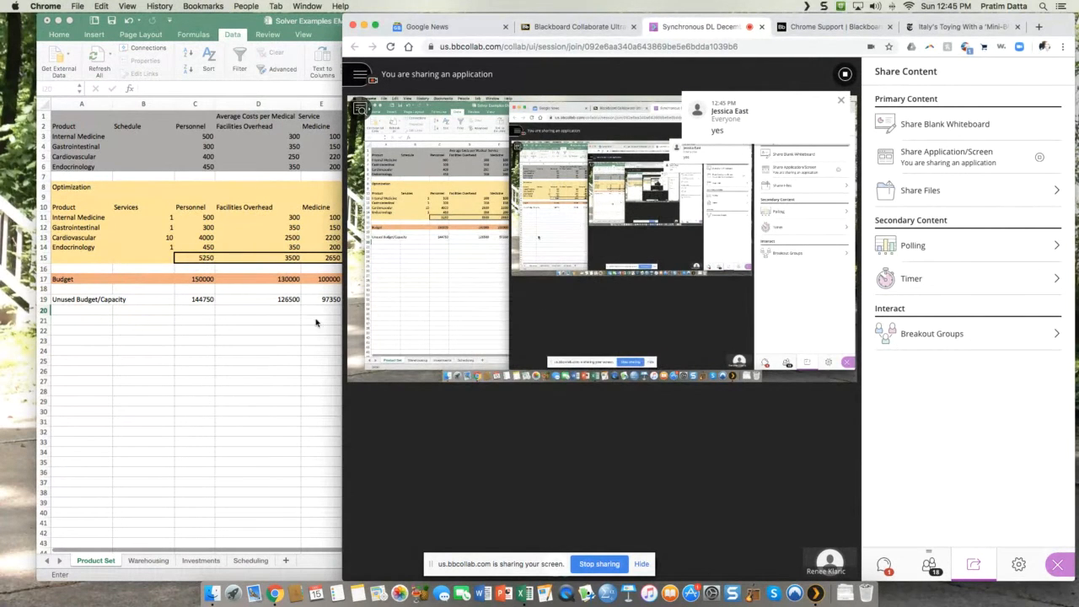
{"action": "left_click", "coordinate": [284, 325]}
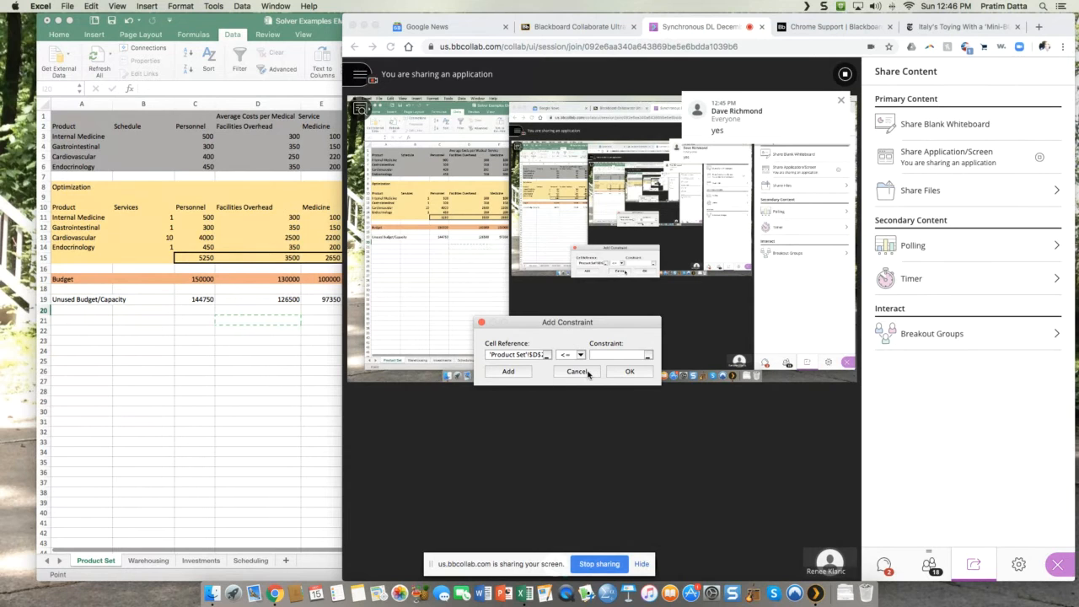
Step: Cancel the pending constraint and reset all Solver options and cell selections
{"action": "left_click", "coordinate": [589, 374]}
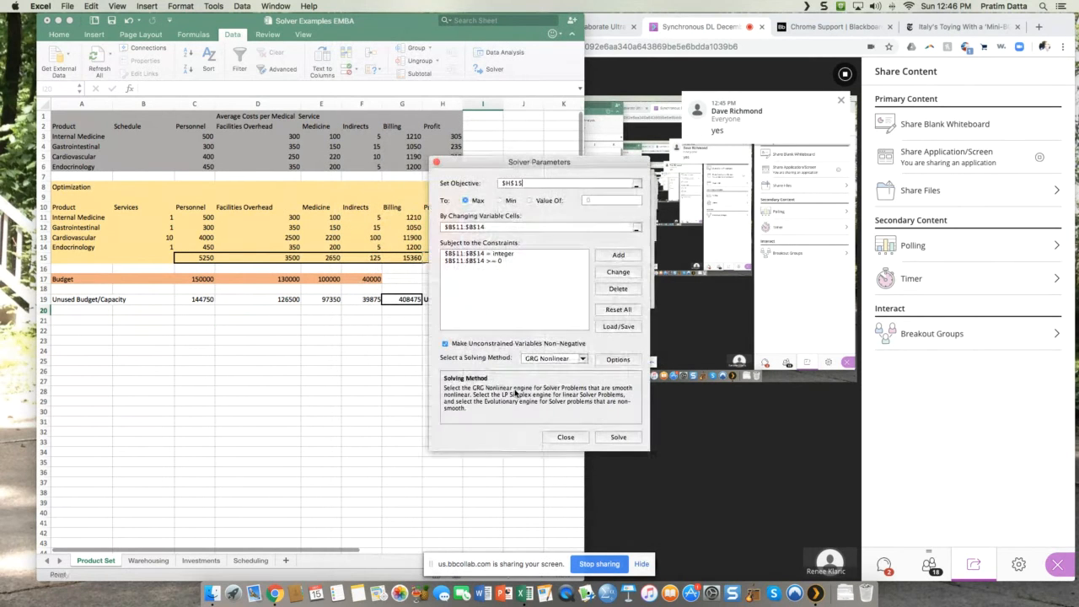
{"action": "left_click", "coordinate": [618, 309]}
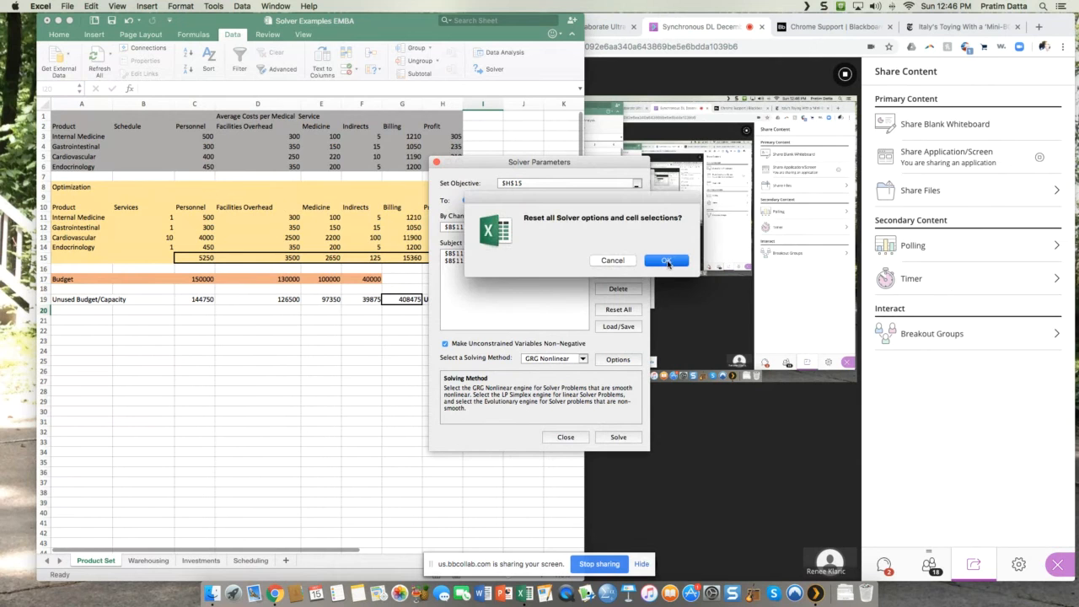
{"action": "left_click", "coordinate": [666, 261]}
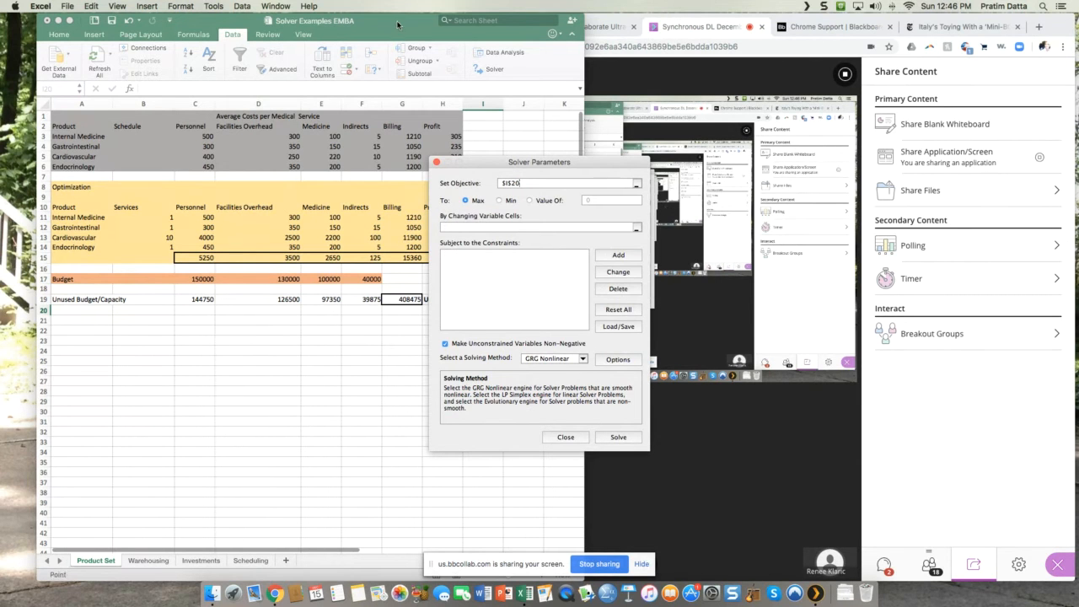
Step: Widen the workbook window across the screen and minimize the browser window covering it
{"action": "left_click", "coordinate": [583, 515]}
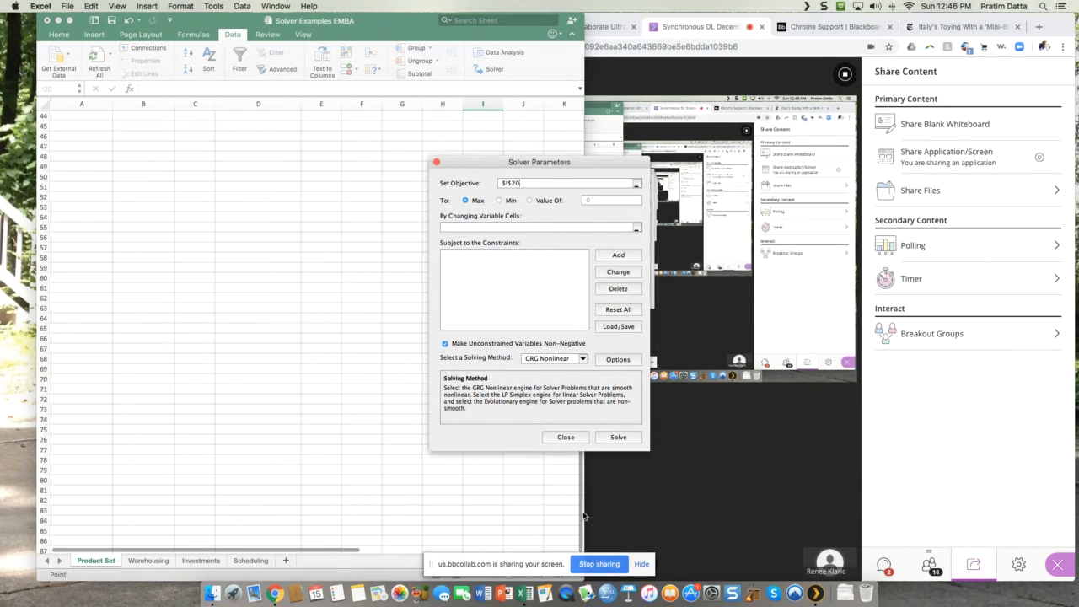
{"action": "left_click_drag", "start_coordinate": [590, 512], "coordinate": [998, 493]}
{"action": "left_click", "coordinate": [999, 494]}
{"action": "left_click", "coordinate": [351, 77]}
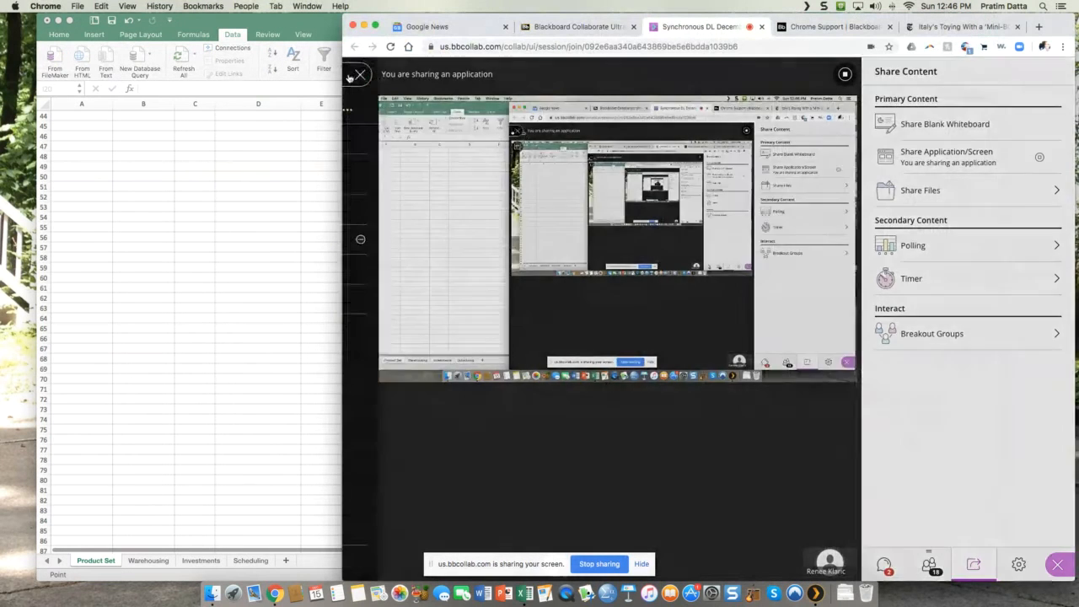
{"action": "left_click", "coordinate": [329, 173]}
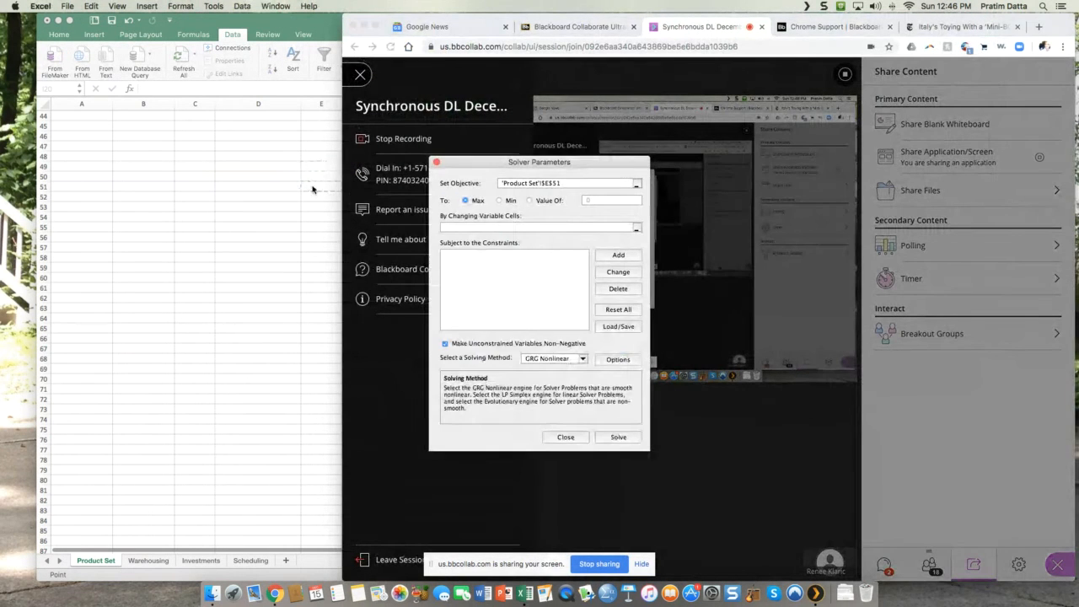
{"action": "left_click", "coordinate": [256, 186]}
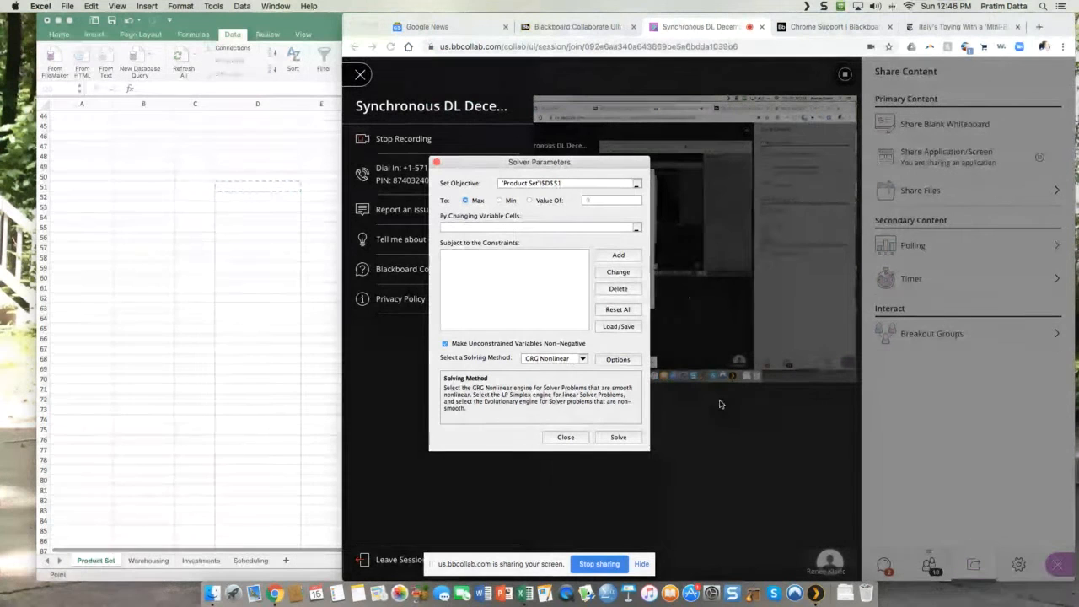
{"action": "left_click", "coordinate": [364, 27]}
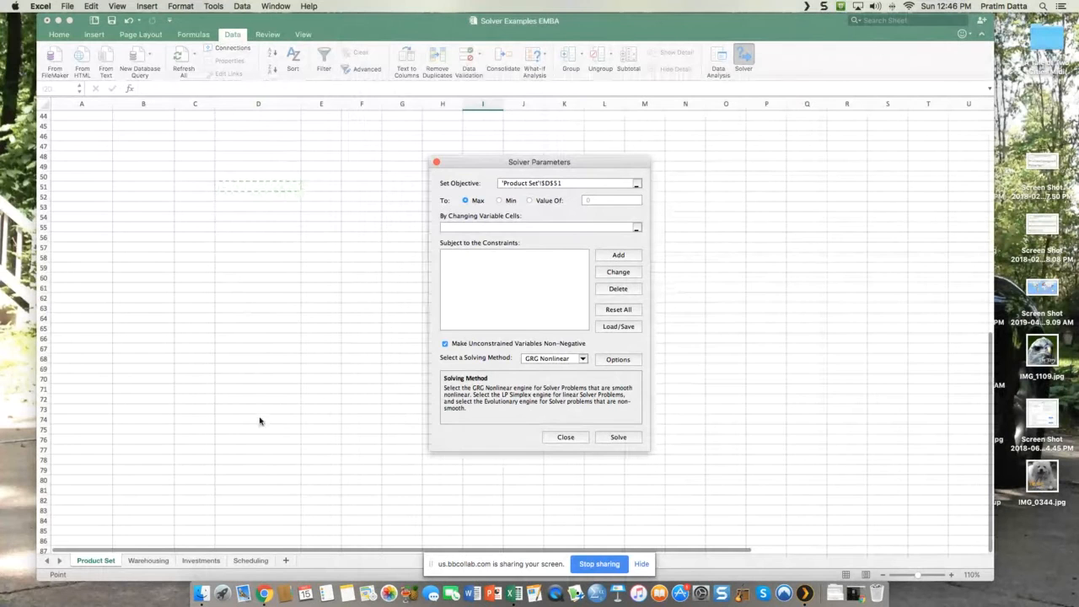
Step: Close Solver and reopen it from the Product Set data, placing the Solver Parameters dialog clear of the tables
{"action": "left_click", "coordinate": [568, 438]}
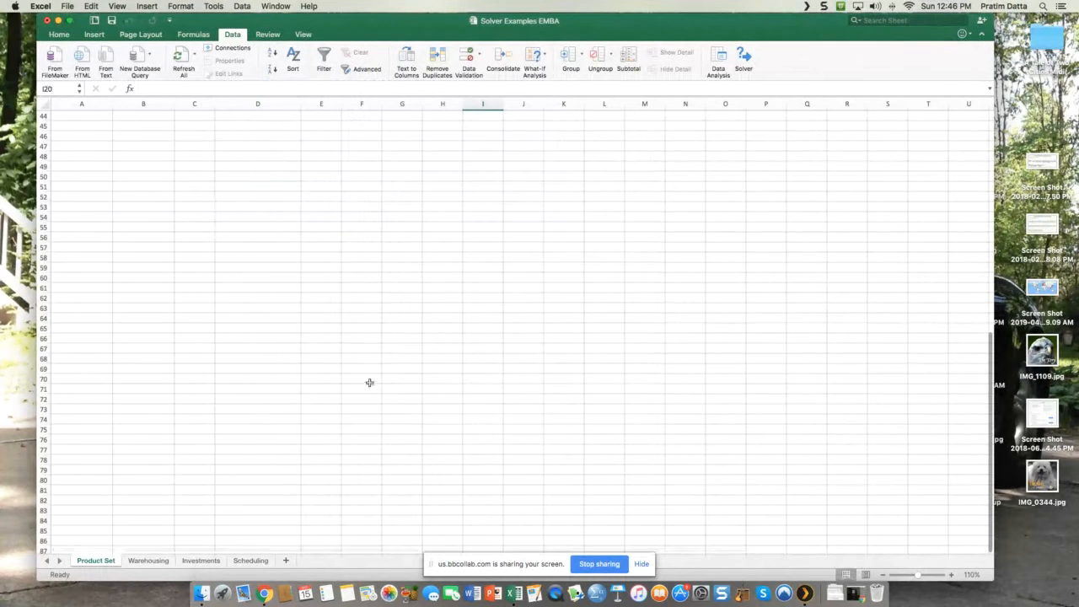
{"action": "scroll", "coordinate": [610, 351], "scroll_direction": "up", "scroll_amount": 7}
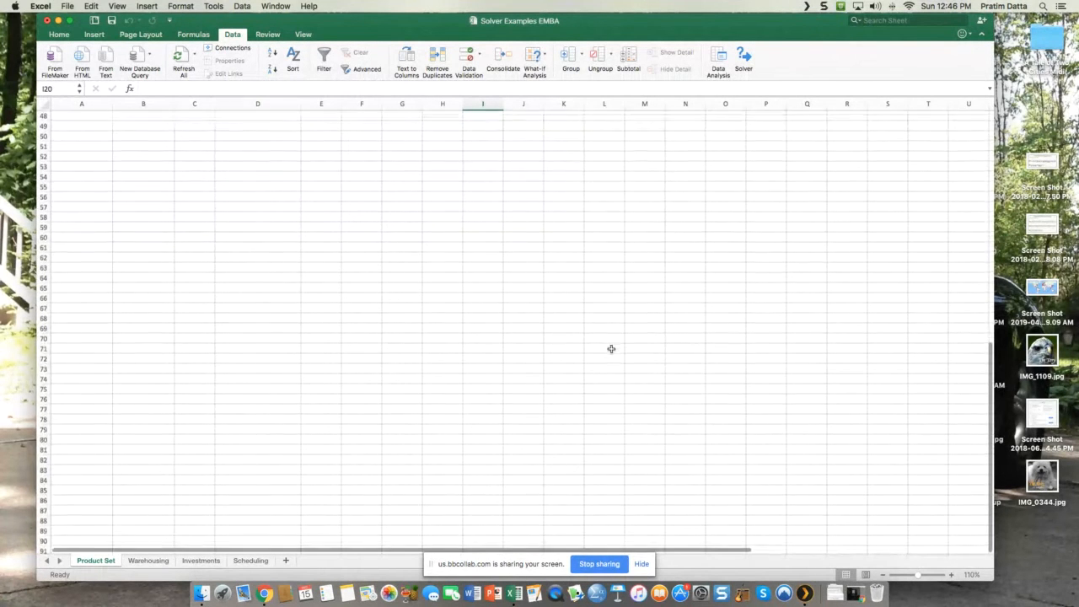
{"action": "scroll", "coordinate": [610, 351], "scroll_direction": "up", "scroll_amount": 8}
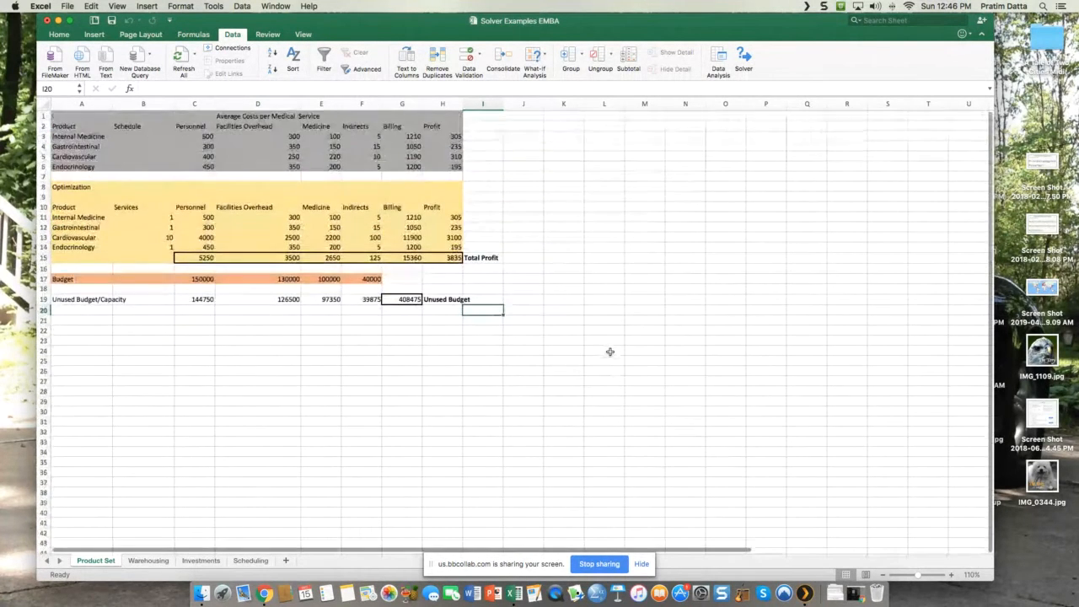
{"action": "left_click", "coordinate": [742, 59]}
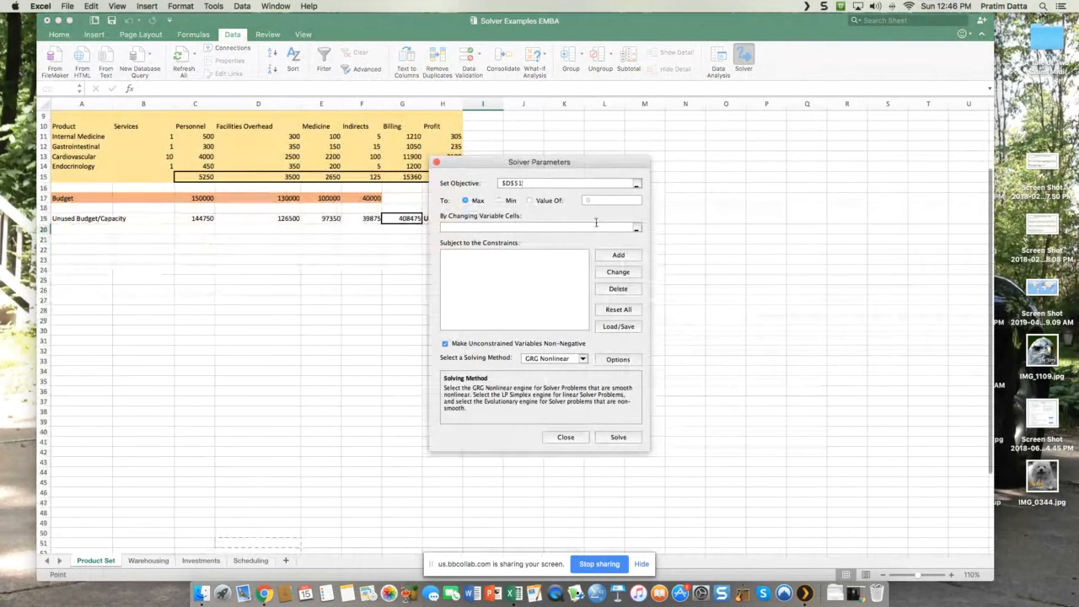
{"action": "left_click_drag", "start_coordinate": [559, 163], "coordinate": [775, 196]}
{"action": "scroll", "coordinate": [543, 202], "scroll_direction": "up", "scroll_amount": 4}
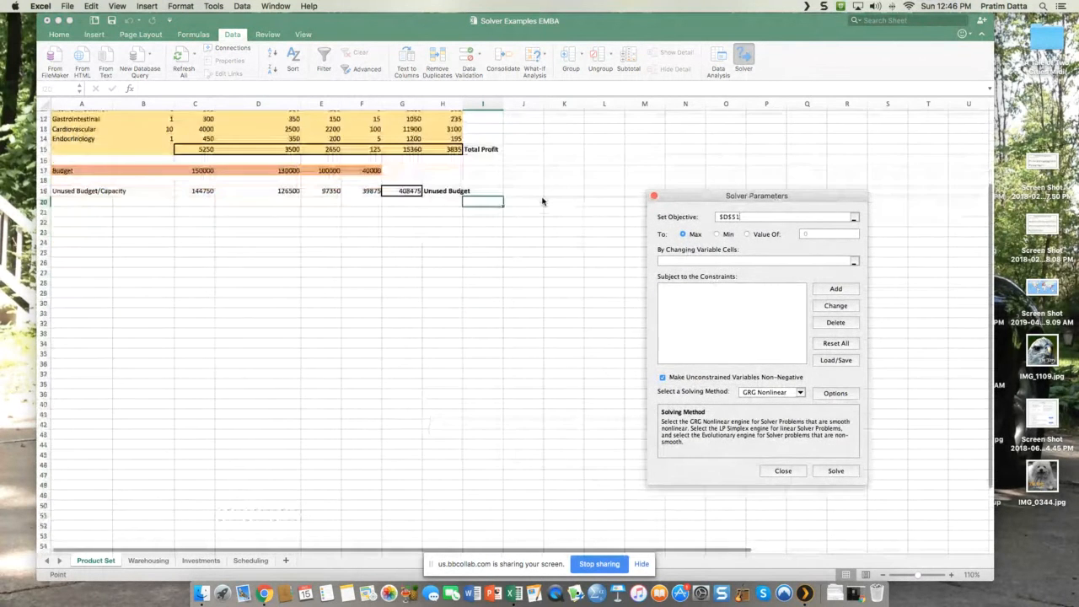
Step: Set Solver to maximize the Total Profit cell H15 by changing the service counts in B11:B14
{"action": "left_click_drag", "start_coordinate": [780, 217], "coordinate": [681, 218]}
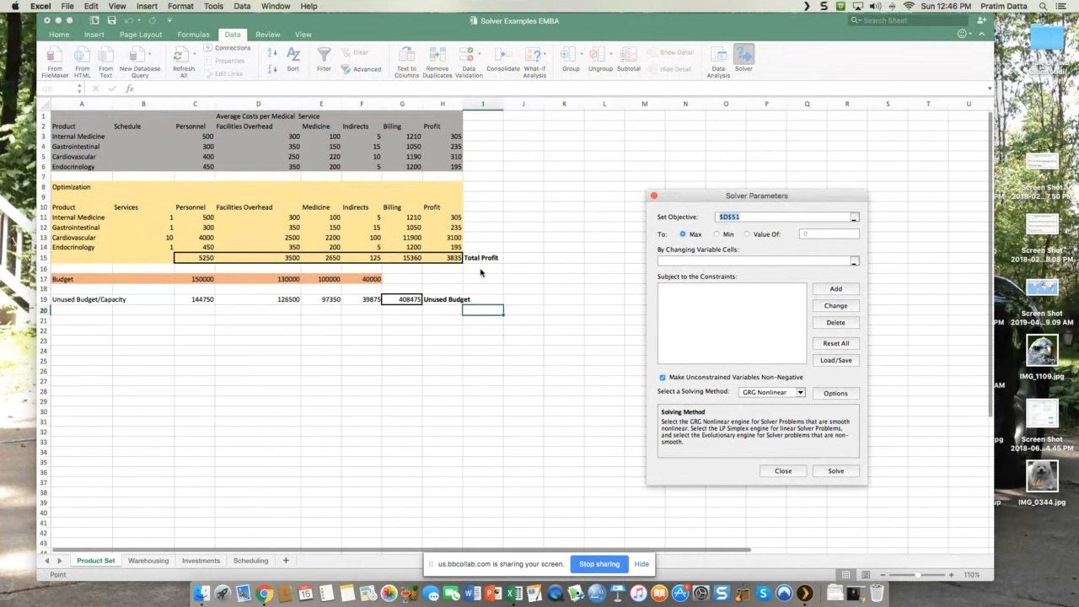
{"action": "left_click", "coordinate": [451, 258]}
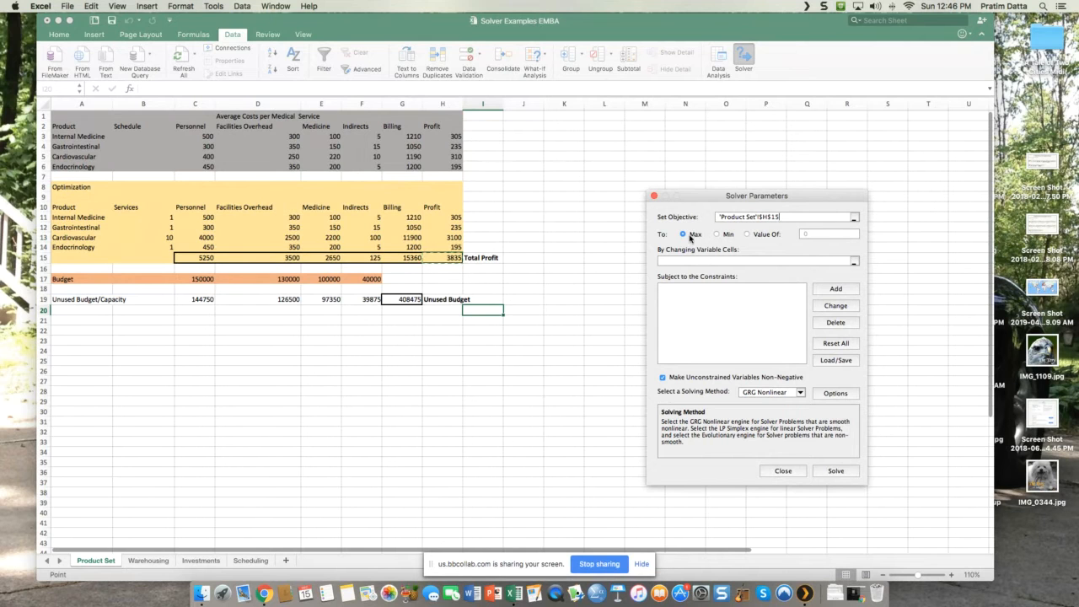
{"action": "left_click", "coordinate": [699, 260]}
{"action": "left_click_drag", "start_coordinate": [157, 218], "coordinate": [154, 248]}
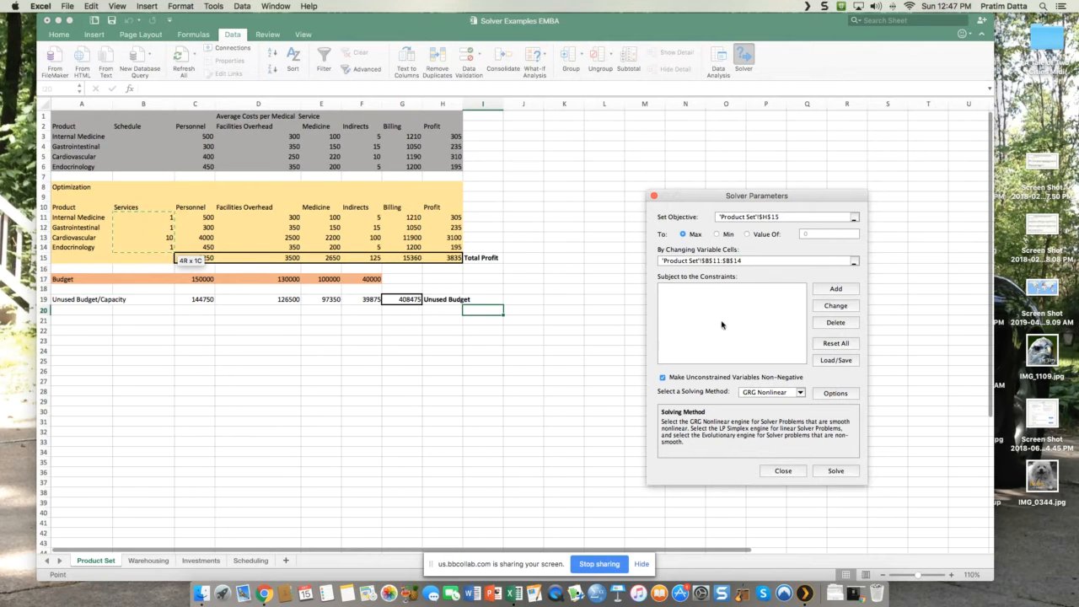
Step: Add a Solver constraint requiring the service counts in B11:B14 to be integers
{"action": "left_click", "coordinate": [835, 289]}
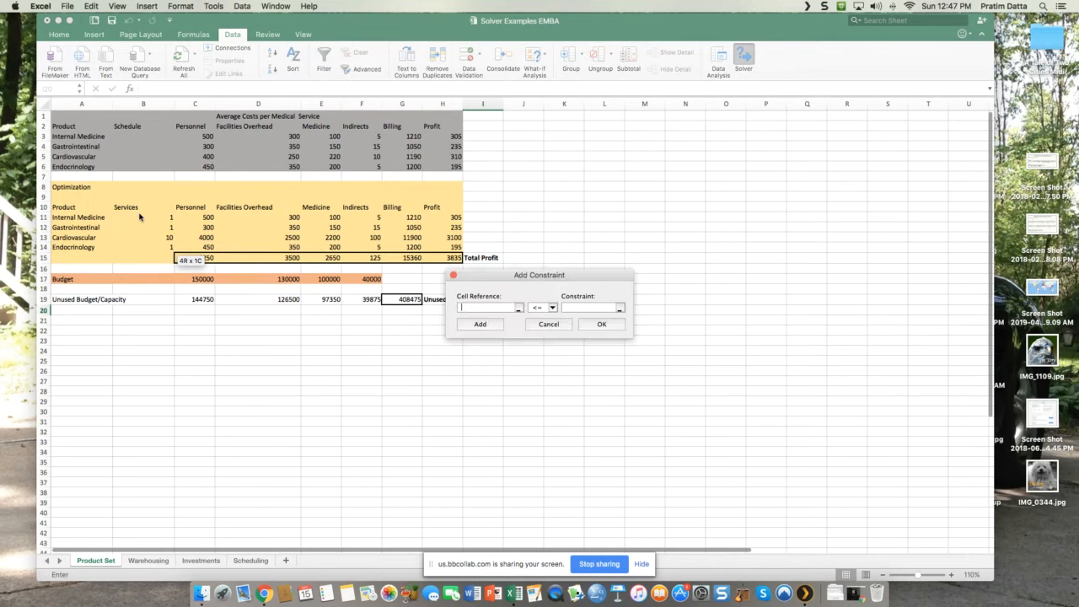
{"action": "left_click_drag", "start_coordinate": [144, 218], "coordinate": [144, 246]}
{"action": "left_click", "coordinate": [543, 308]}
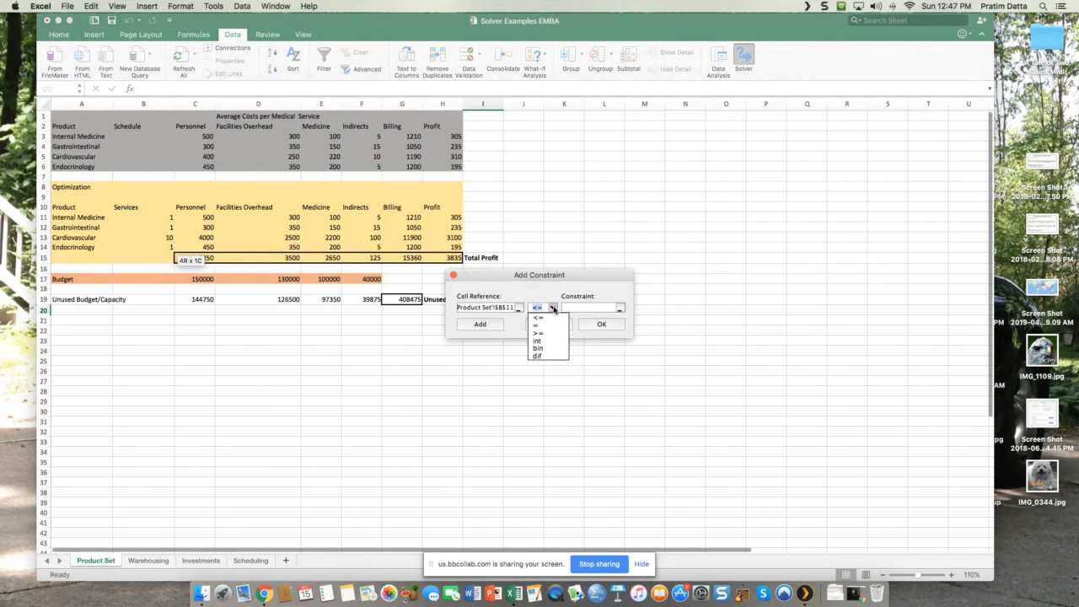
{"action": "left_click", "coordinate": [548, 339]}
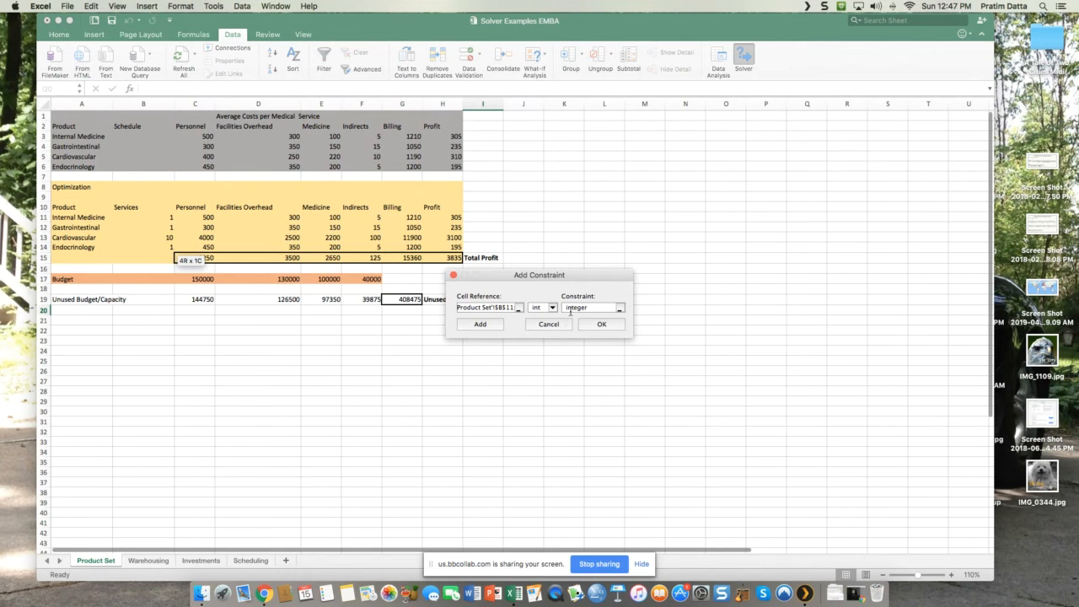
{"action": "left_click", "coordinate": [490, 325]}
Step: Add a Solver constraint keeping the service counts in B11:B14 greater than or equal to 0
{"action": "left_click_drag", "start_coordinate": [175, 221], "coordinate": [148, 245]}
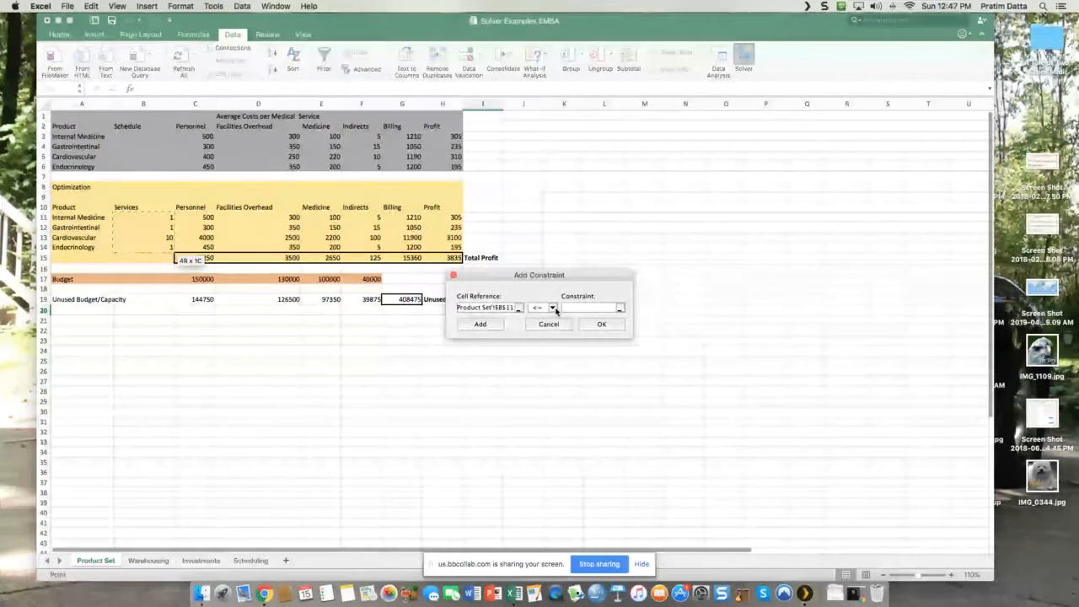
{"action": "left_click", "coordinate": [553, 308]}
{"action": "left_click", "coordinate": [548, 339]}
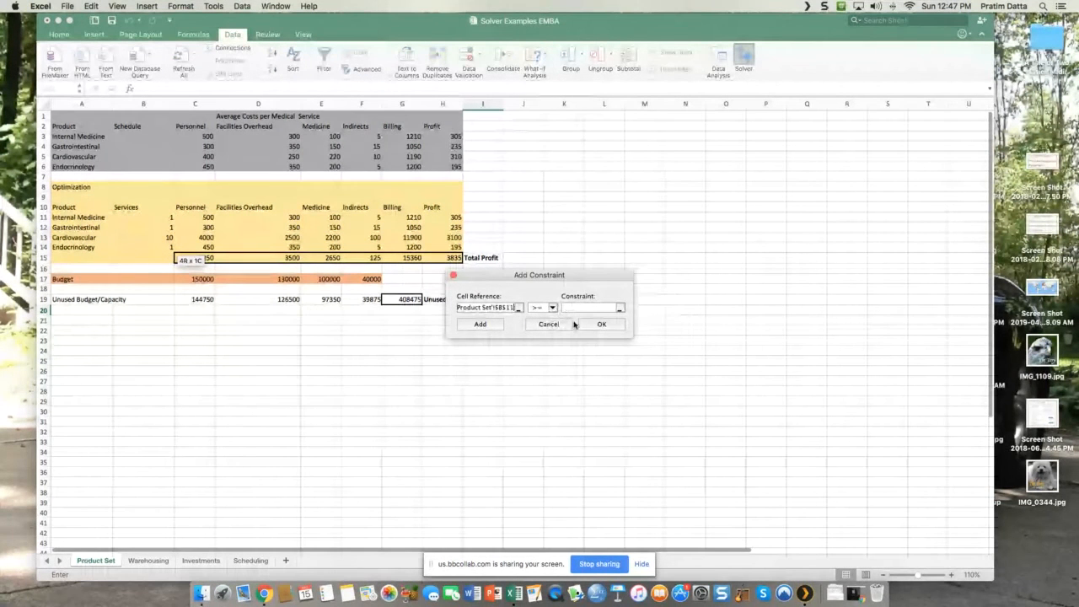
{"action": "type", "text": "1"}
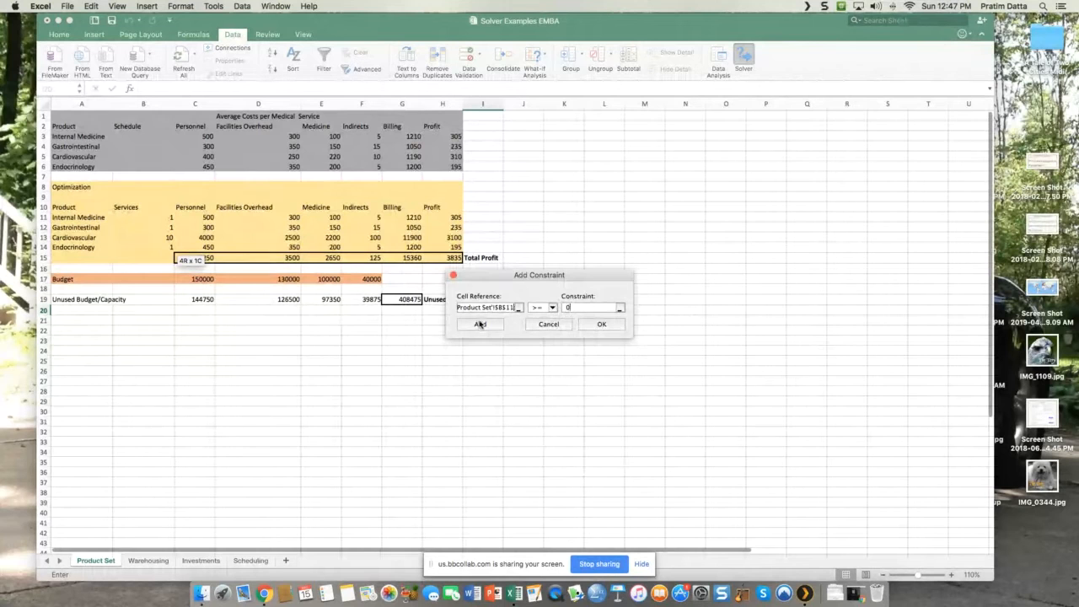
{"action": "left_click", "coordinate": [479, 324]}
Step: Constrain the cost totals C15:F15 to at most the budgets C17:F17, and place the Solver Parameters dialog clear of the tables
{"action": "left_click", "coordinate": [210, 261]}
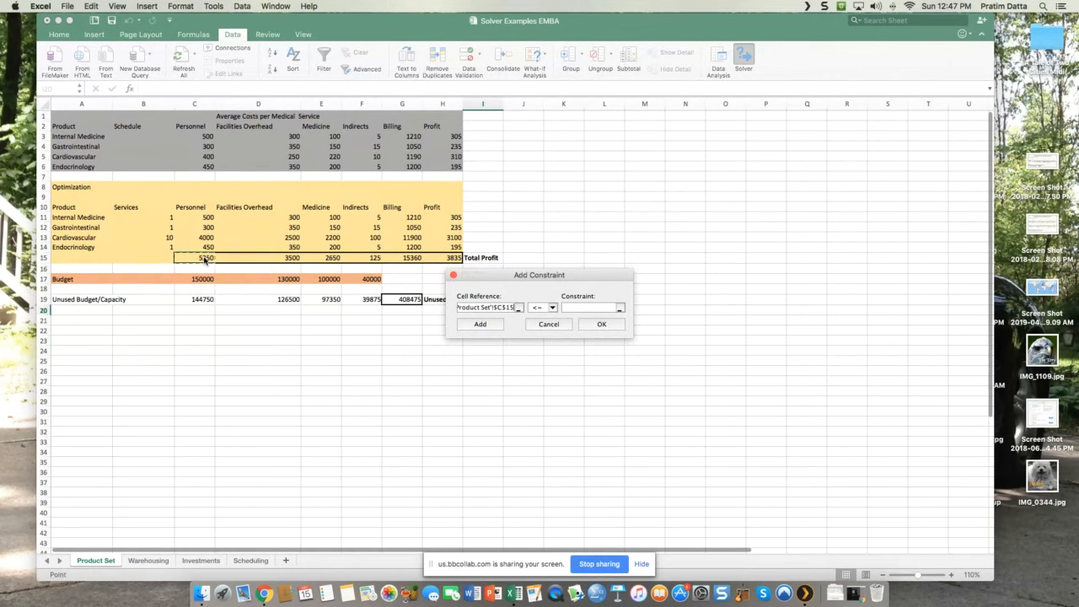
{"action": "left_click", "coordinate": [210, 260]}
{"action": "left_click_drag", "start_coordinate": [210, 261], "coordinate": [376, 261]}
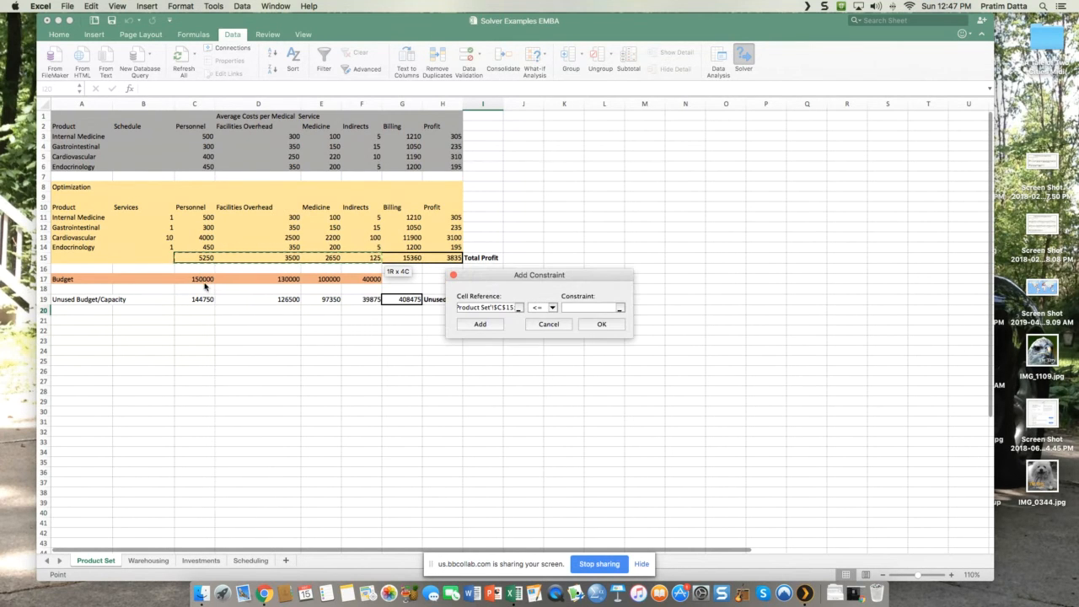
{"action": "left_click", "coordinate": [579, 308]}
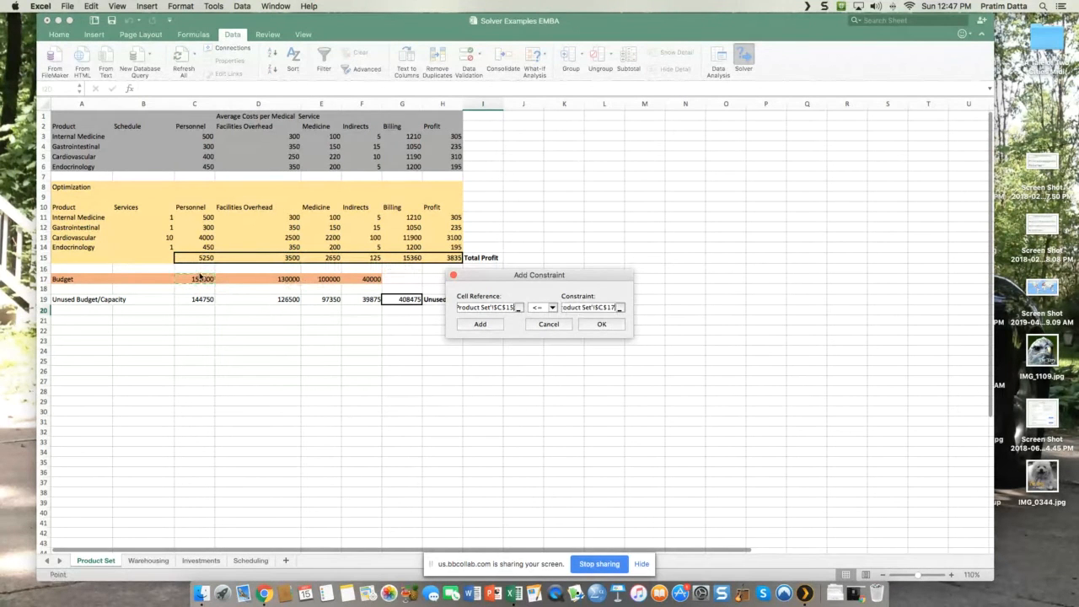
{"action": "left_click_drag", "start_coordinate": [198, 279], "coordinate": [375, 280]}
{"action": "left_click", "coordinate": [597, 329]}
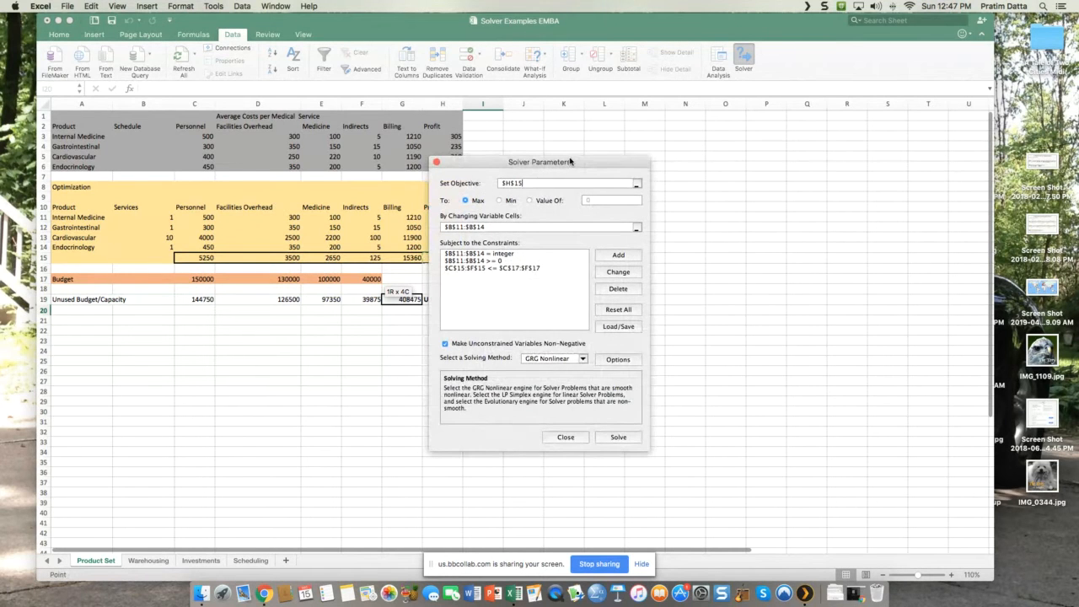
{"action": "left_click_drag", "start_coordinate": [570, 161], "coordinate": [708, 173]}
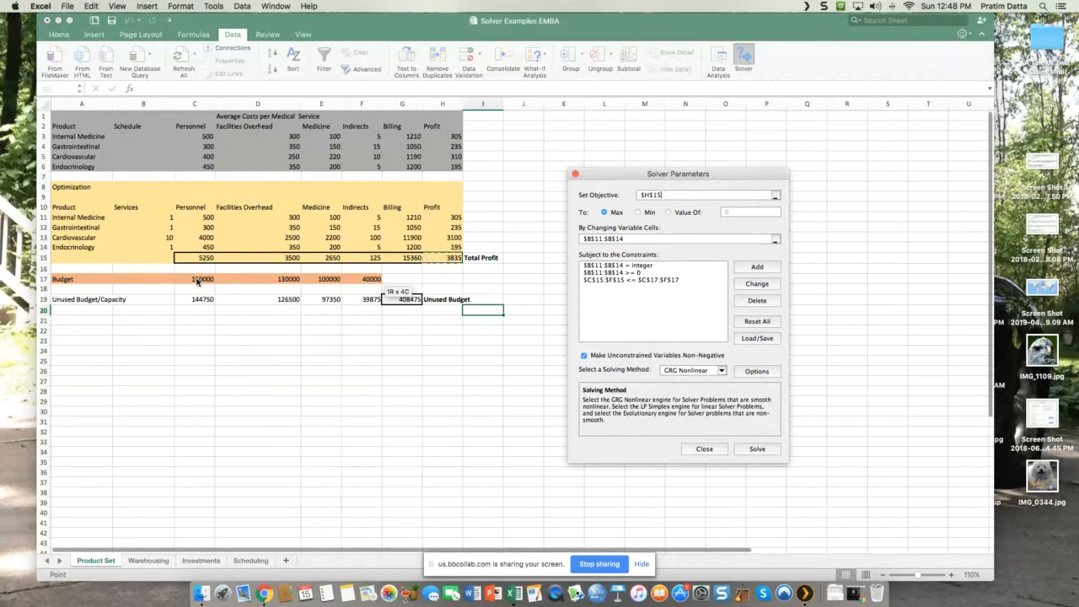
Step: Choose the Simplex LP solving method, run Solver and keep its solution
{"action": "left_click", "coordinate": [757, 449]}
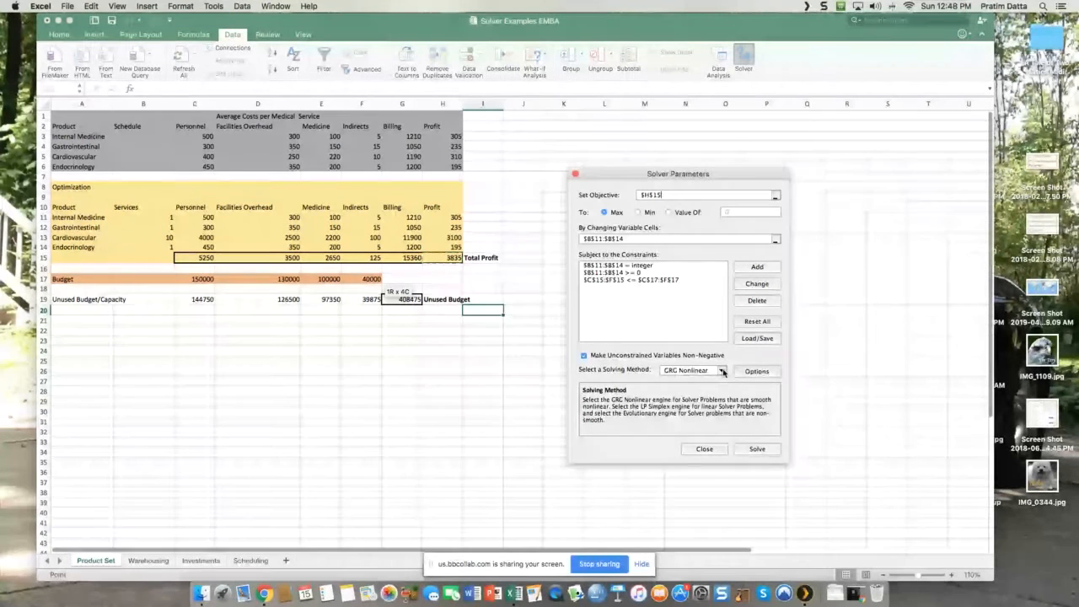
{"action": "left_click", "coordinate": [722, 371]}
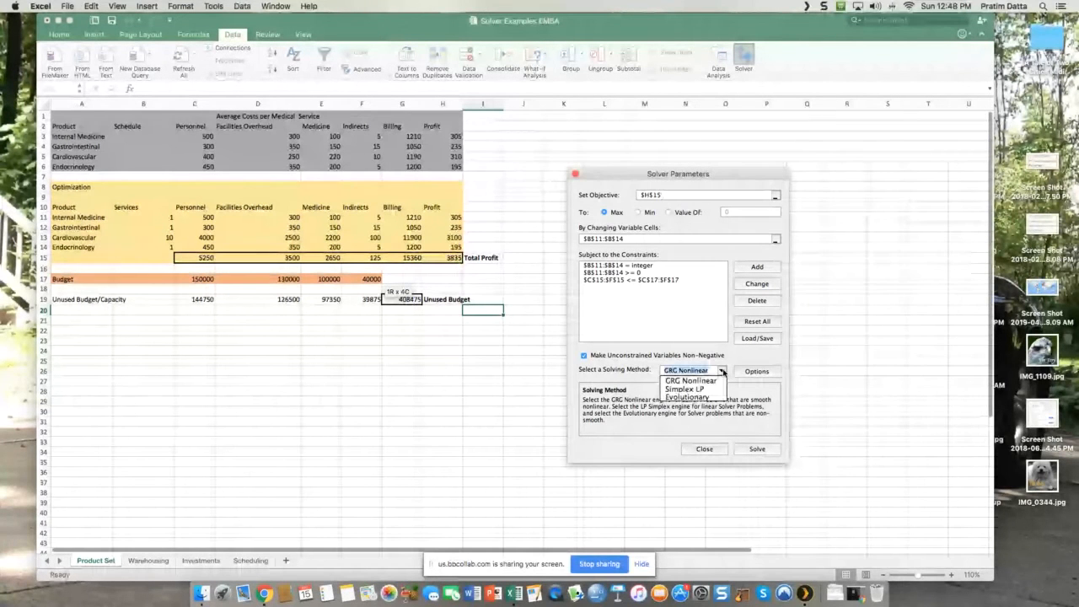
{"action": "left_click", "coordinate": [714, 389]}
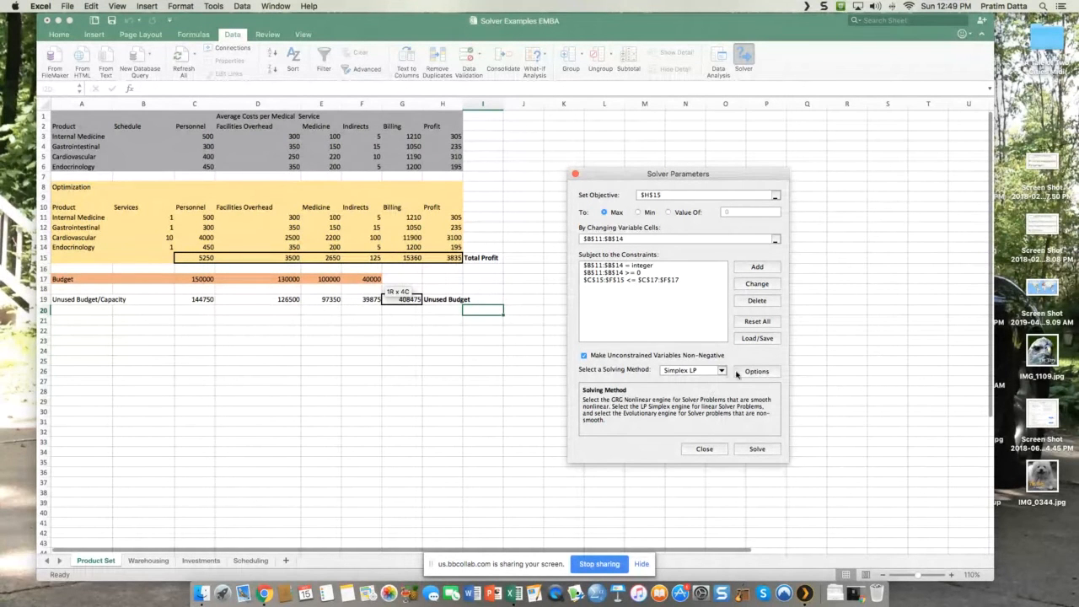
{"action": "left_click", "coordinate": [763, 449]}
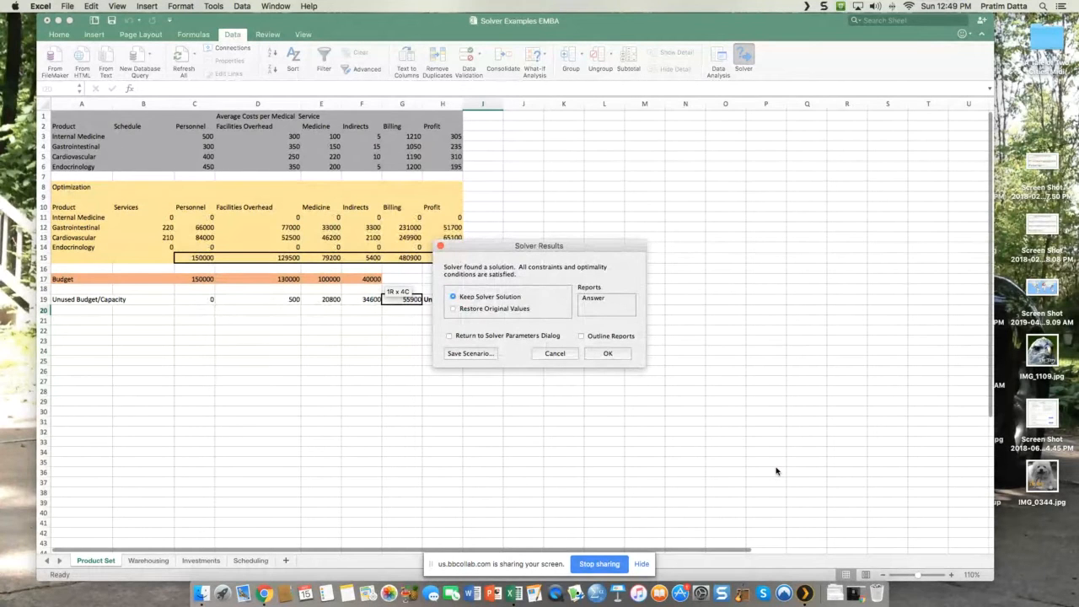
{"action": "left_click", "coordinate": [607, 354]}
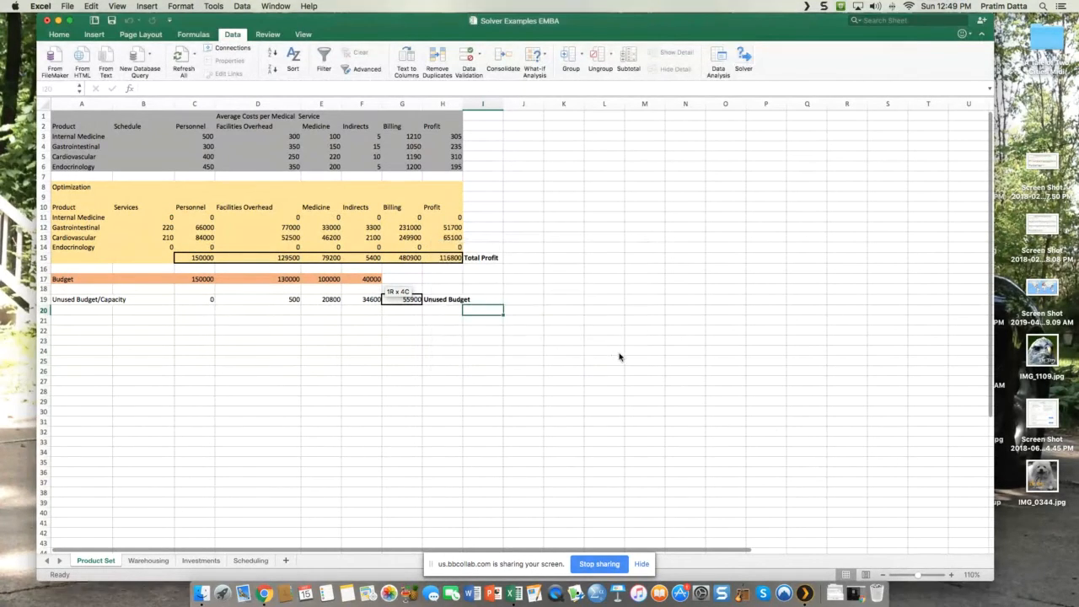
{"action": "left_click", "coordinate": [353, 349]}
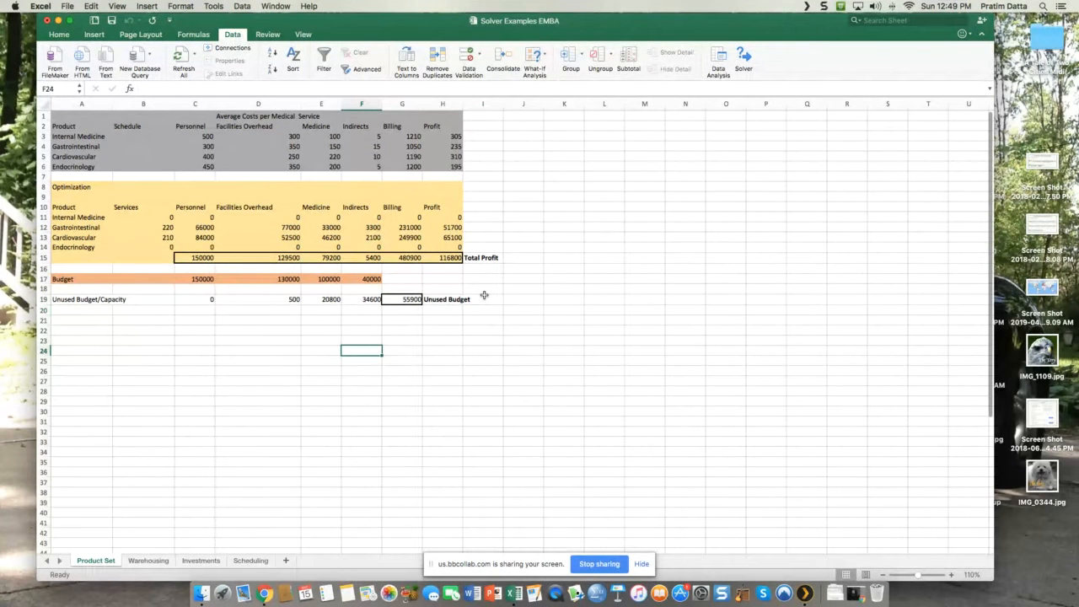
Step: Fill the Total Profit cell H15 with a medium blue
{"action": "left_click", "coordinate": [444, 256]}
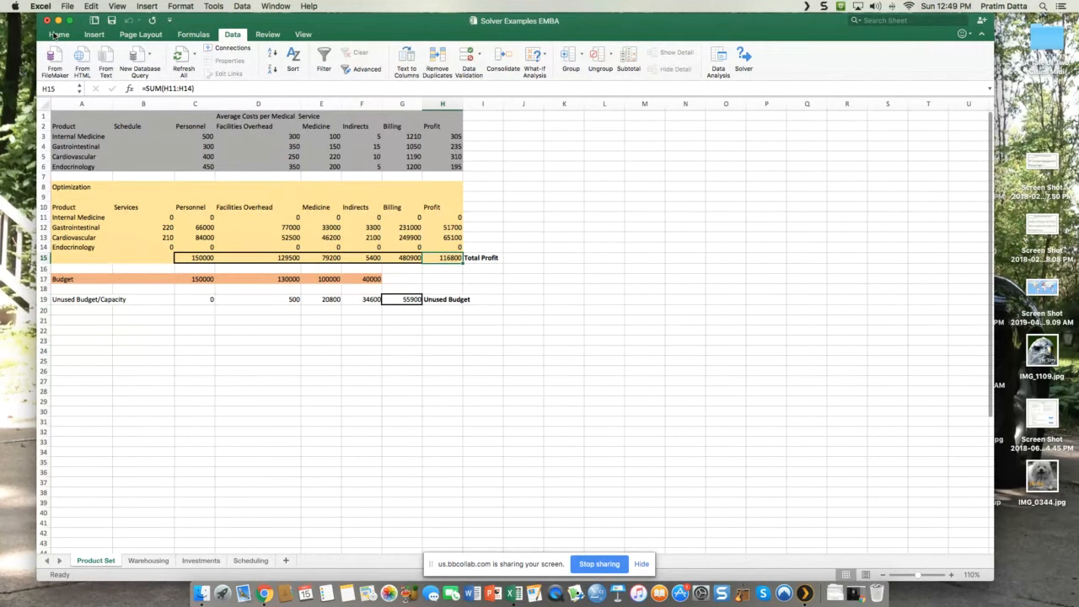
{"action": "left_click", "coordinate": [56, 34]}
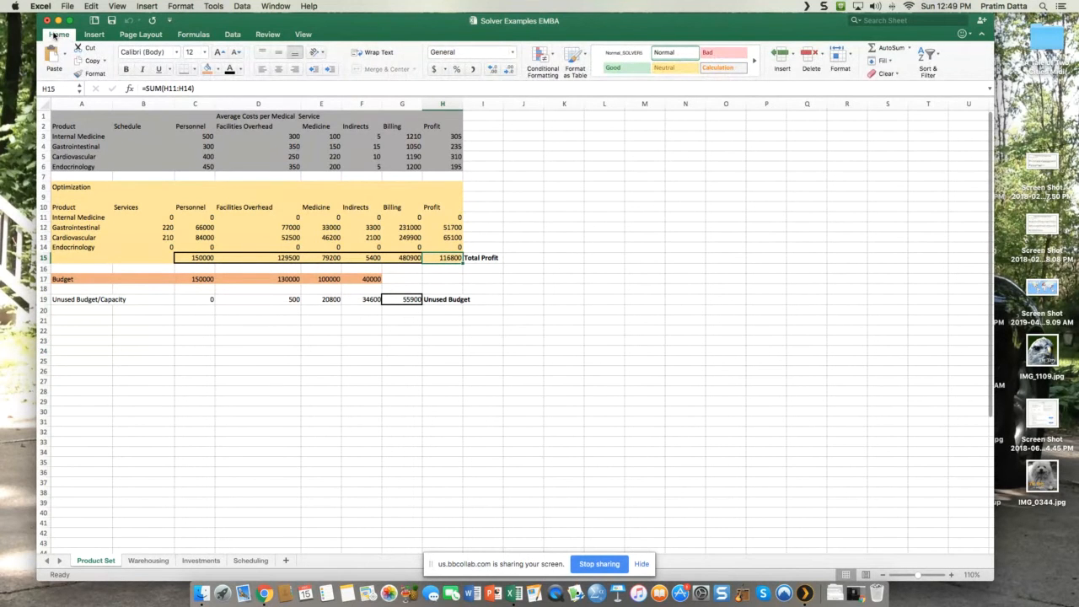
{"action": "left_click", "coordinate": [217, 71]}
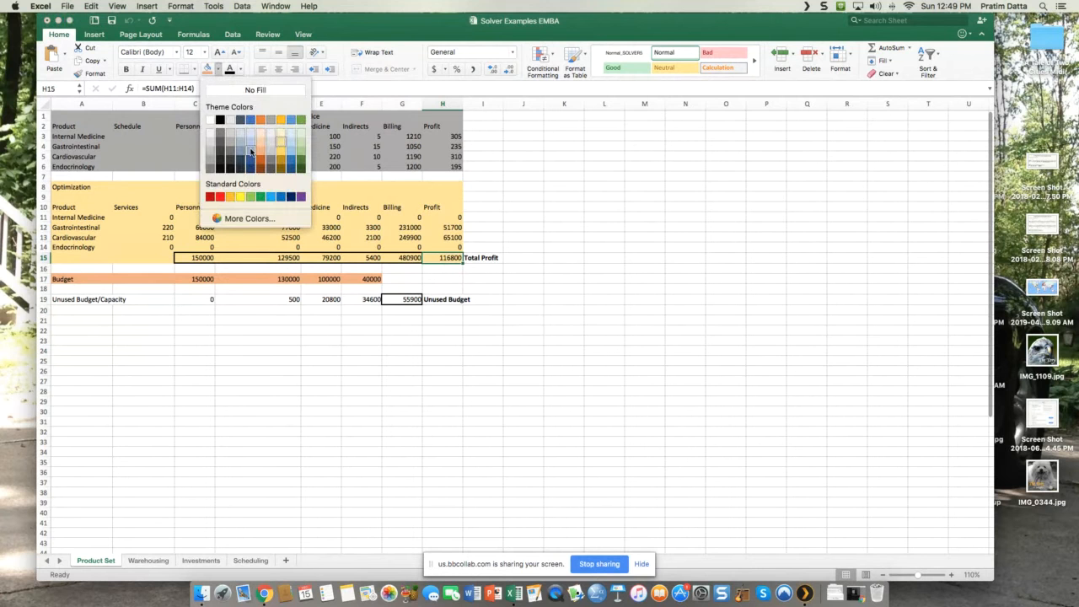
{"action": "left_click", "coordinate": [250, 150]}
{"action": "left_click", "coordinate": [649, 319]}
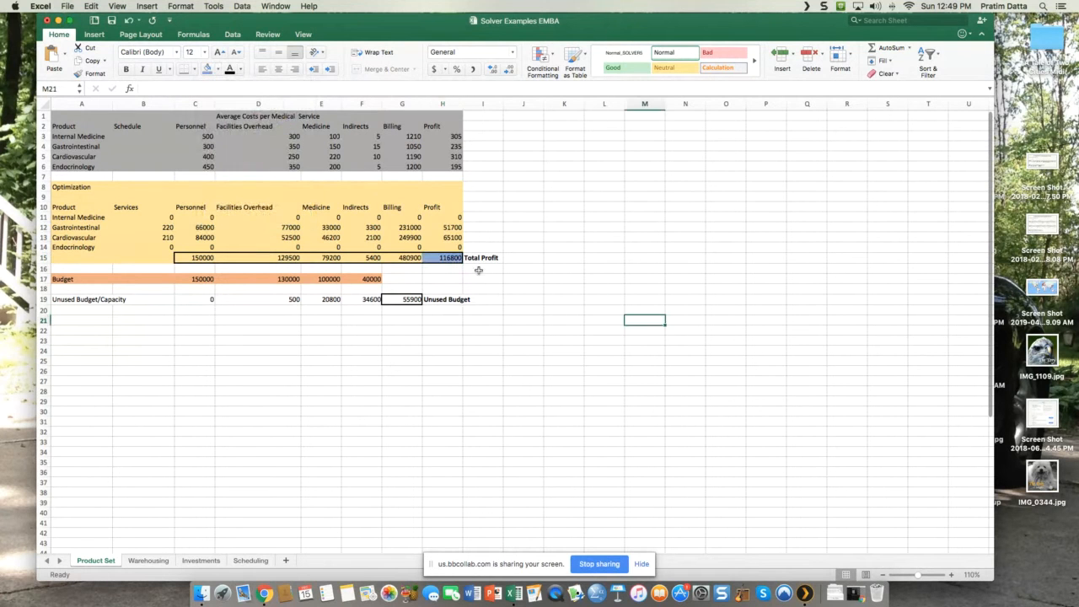
Step: Fill the Total Profit cell H15 with a lighter blue shade
{"action": "left_click", "coordinate": [454, 259]}
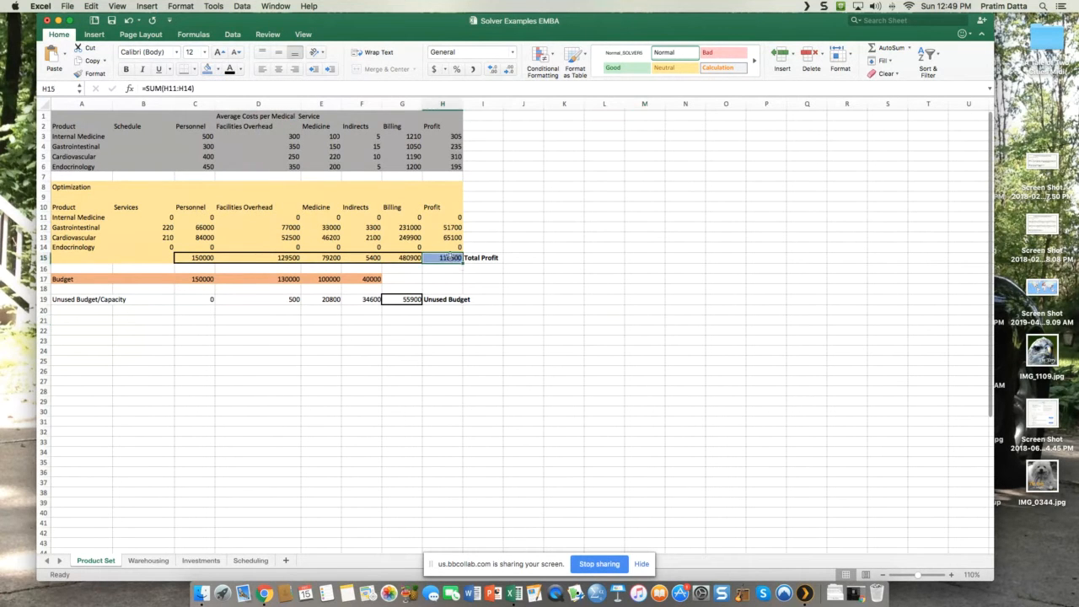
{"action": "left_click", "coordinate": [217, 69]}
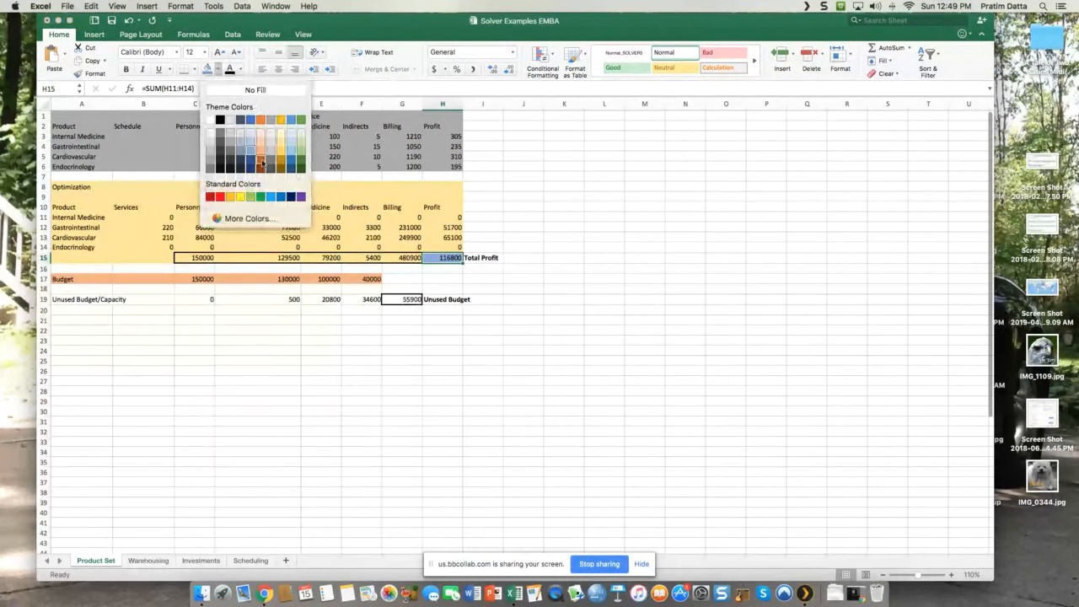
{"action": "left_click", "coordinate": [250, 141]}
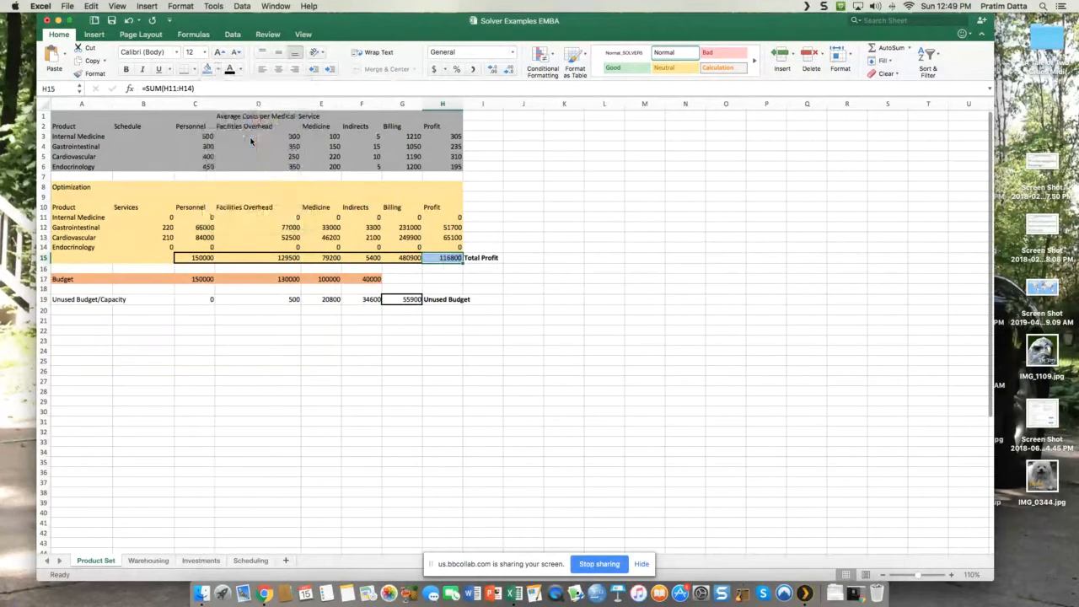
{"action": "left_click", "coordinate": [611, 354]}
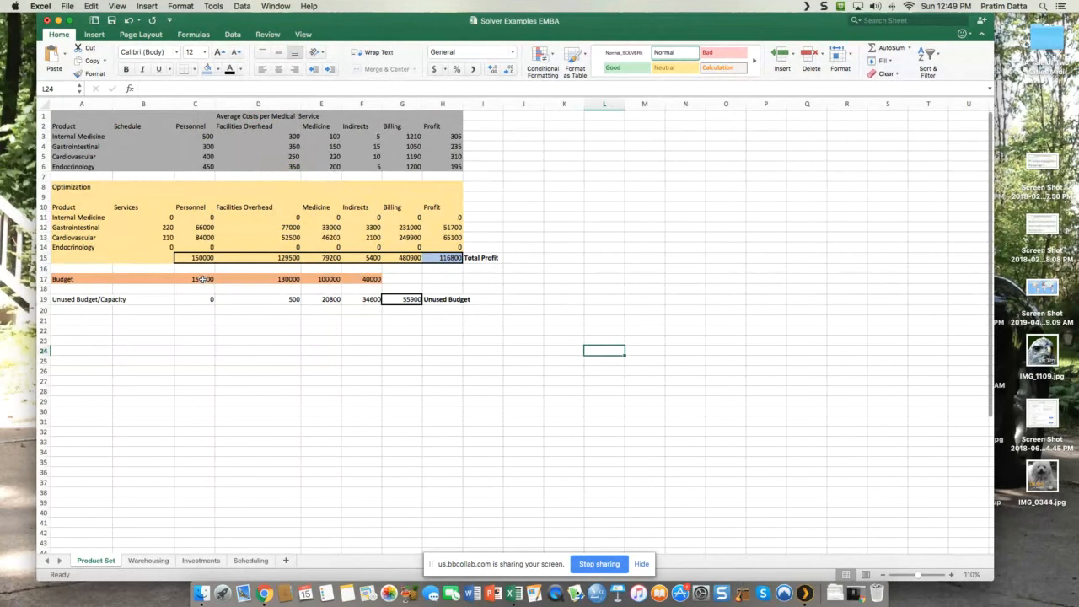
Step: Examine the budget amounts in row 17 and the solved service counts for each product in B11:B14
{"action": "left_click", "coordinate": [203, 279]}
{"action": "key", "text": "Right"}
{"action": "key", "text": "Right"}
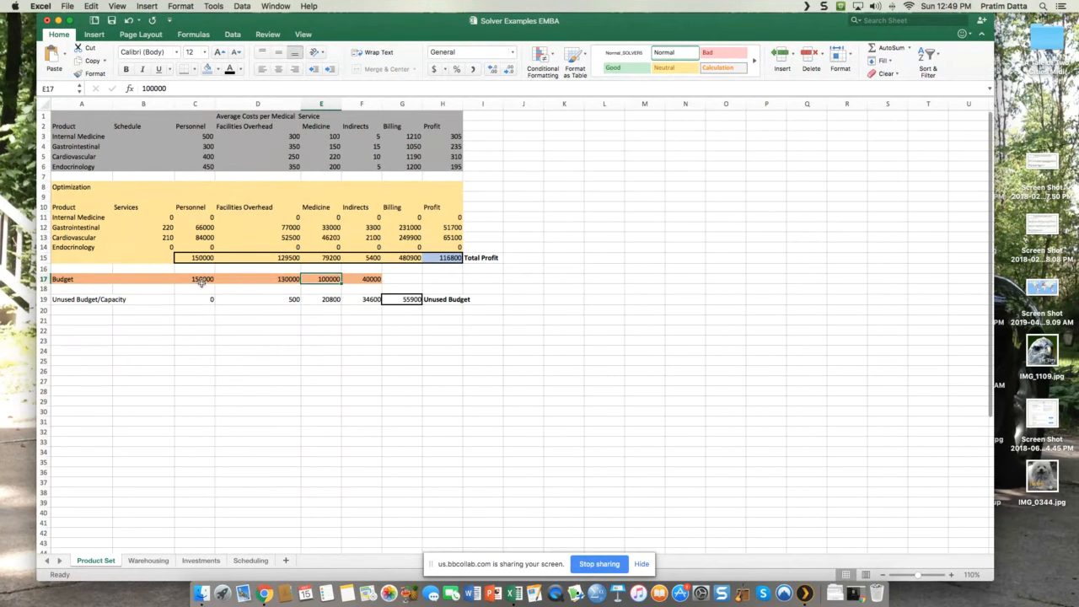
{"action": "left_click", "coordinate": [152, 217]}
{"action": "left_click_drag", "start_coordinate": [152, 218], "coordinate": [152, 247]}
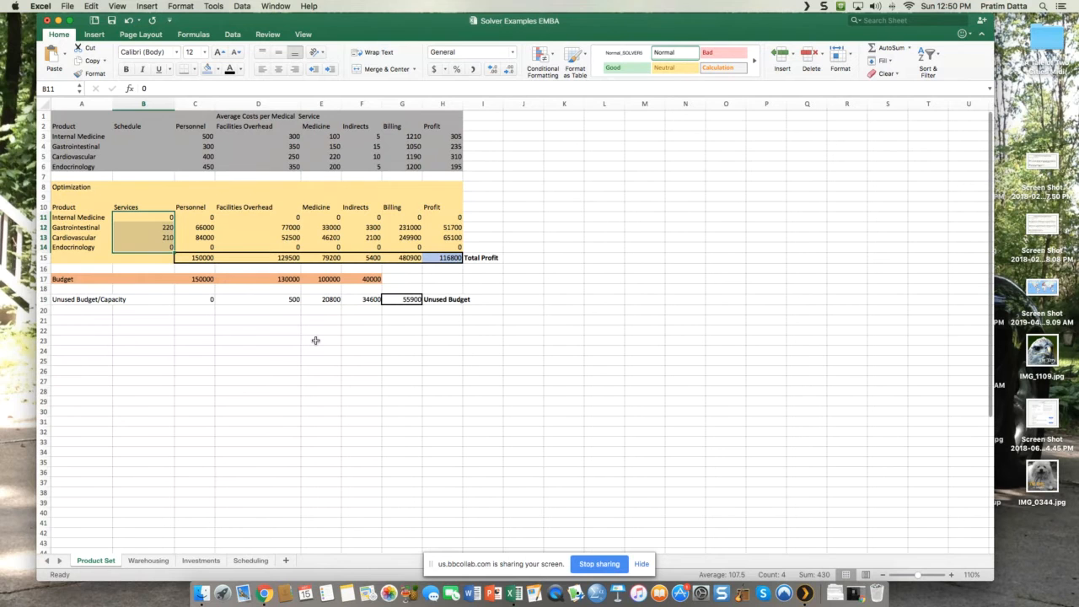
{"action": "left_click", "coordinate": [143, 228]}
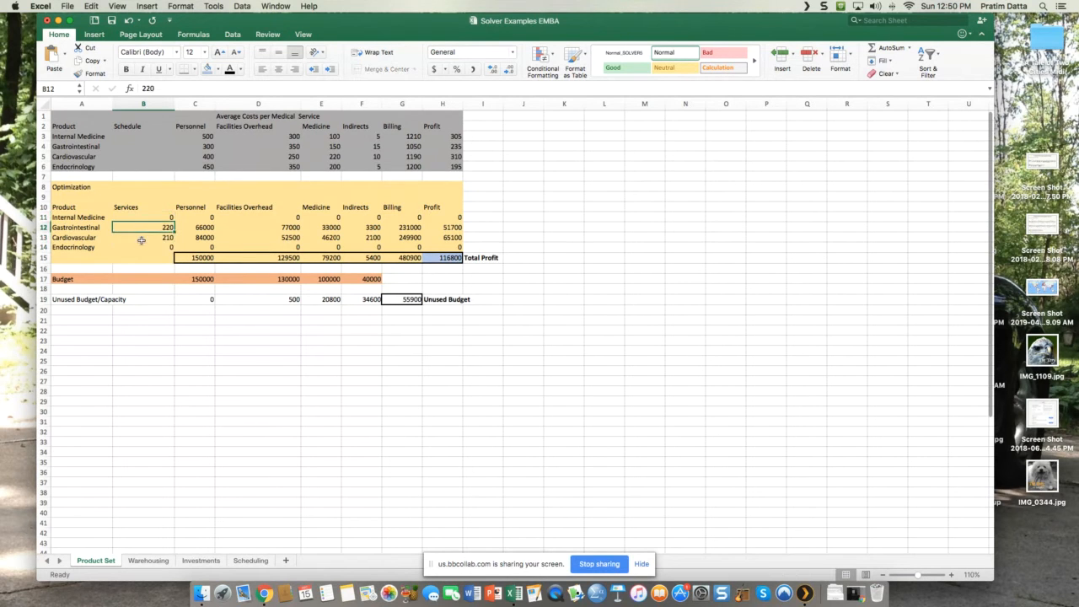
{"action": "left_click", "coordinate": [142, 241]}
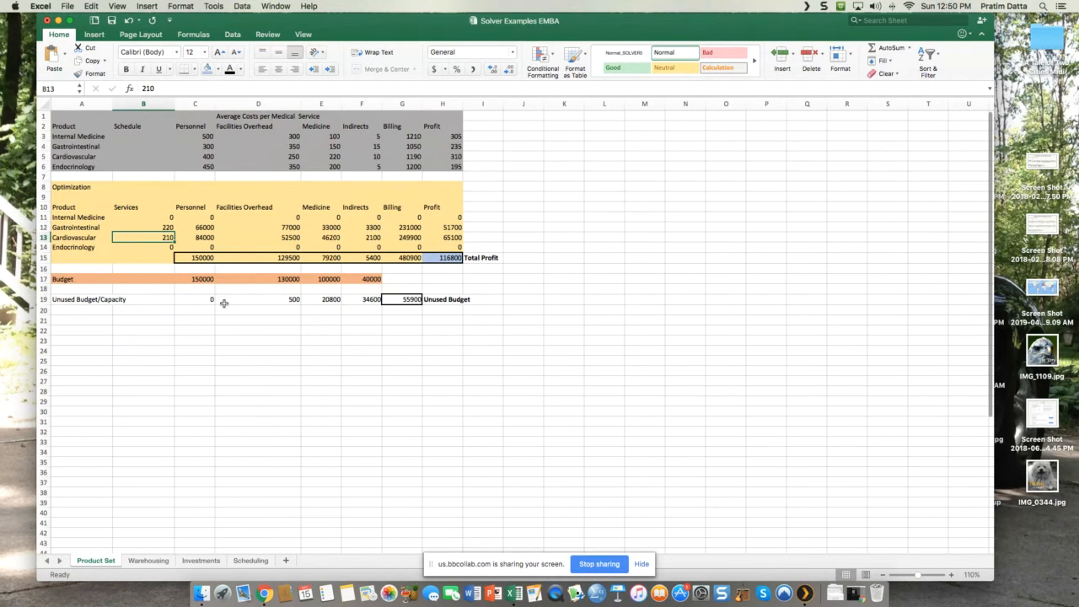
{"action": "left_click", "coordinate": [162, 219]}
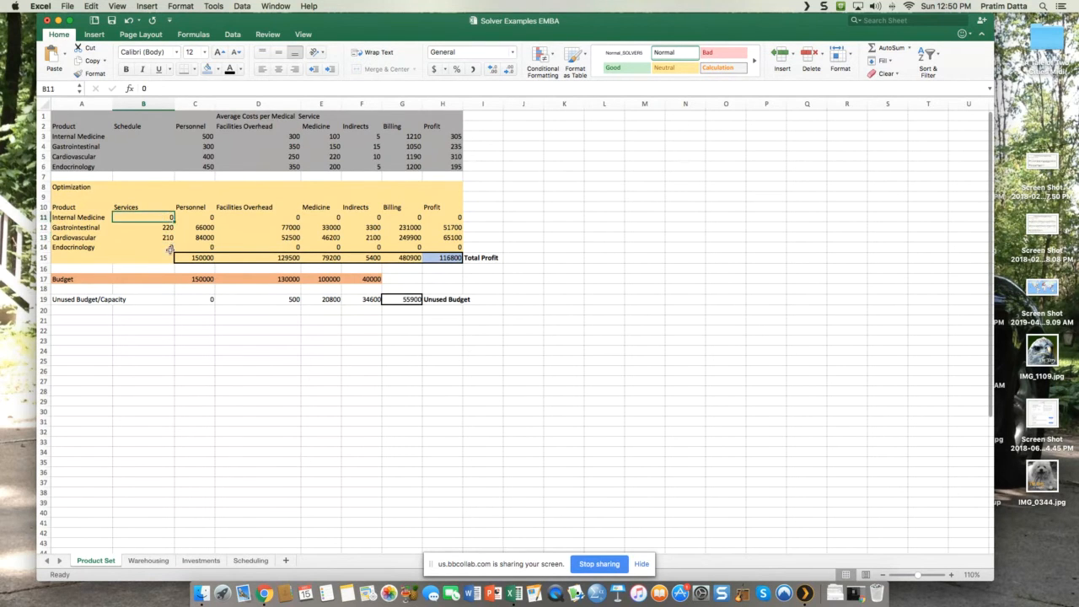
{"action": "left_click", "coordinate": [165, 247]}
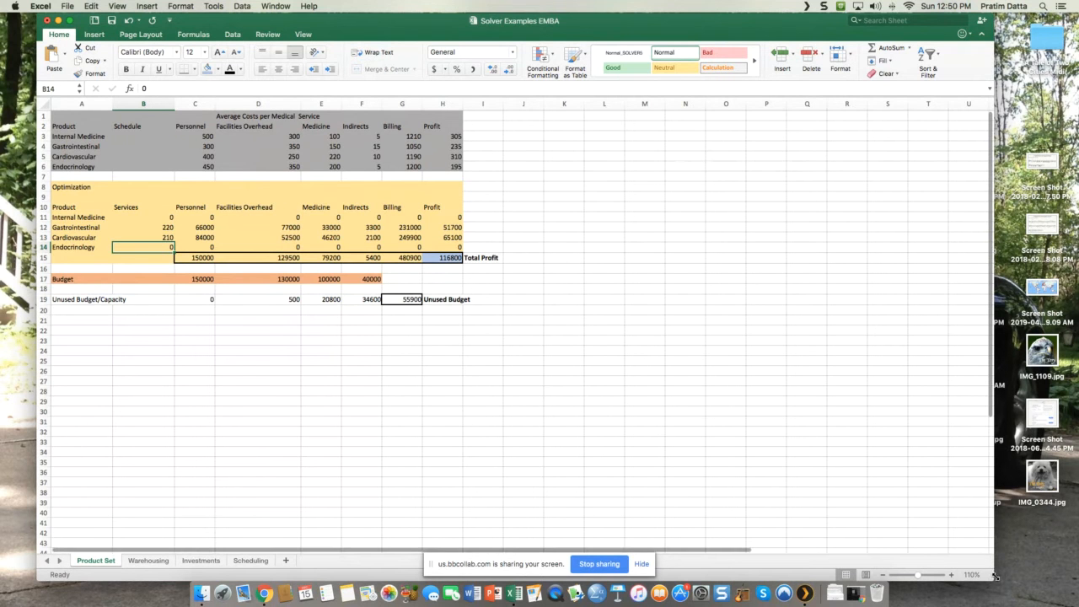
Step: Narrow the workbook window to uncover more of the desktop
{"action": "left_click_drag", "start_coordinate": [995, 576], "coordinate": [862, 578]}
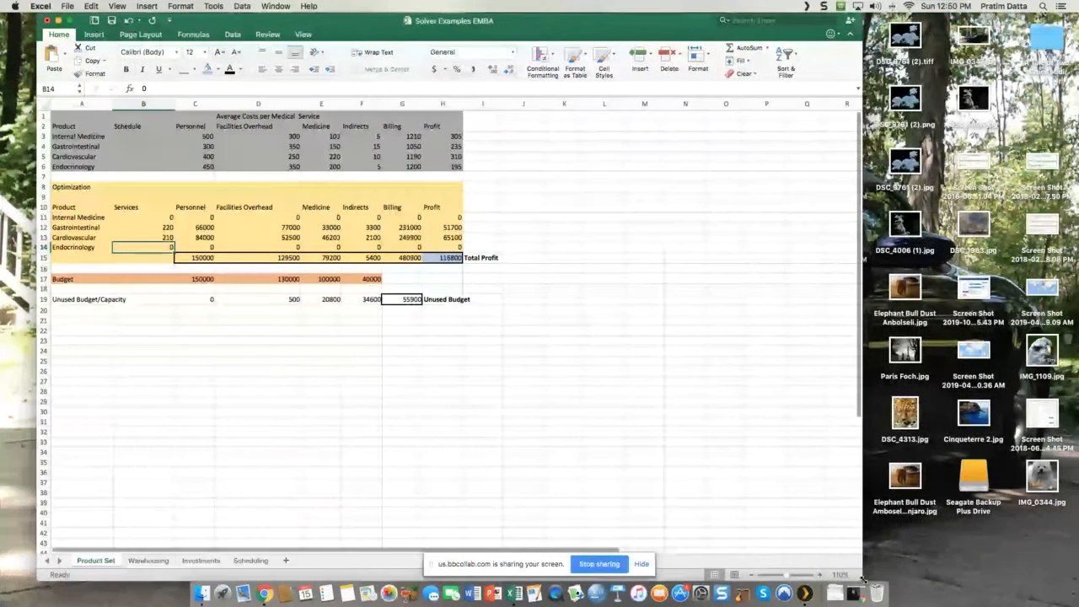
Step: Shift the workbook window further aside, bring up the Bb Collaborate session in Chrome behind it, and return to the Excel worksheet
{"action": "left_click", "coordinate": [444, 257]}
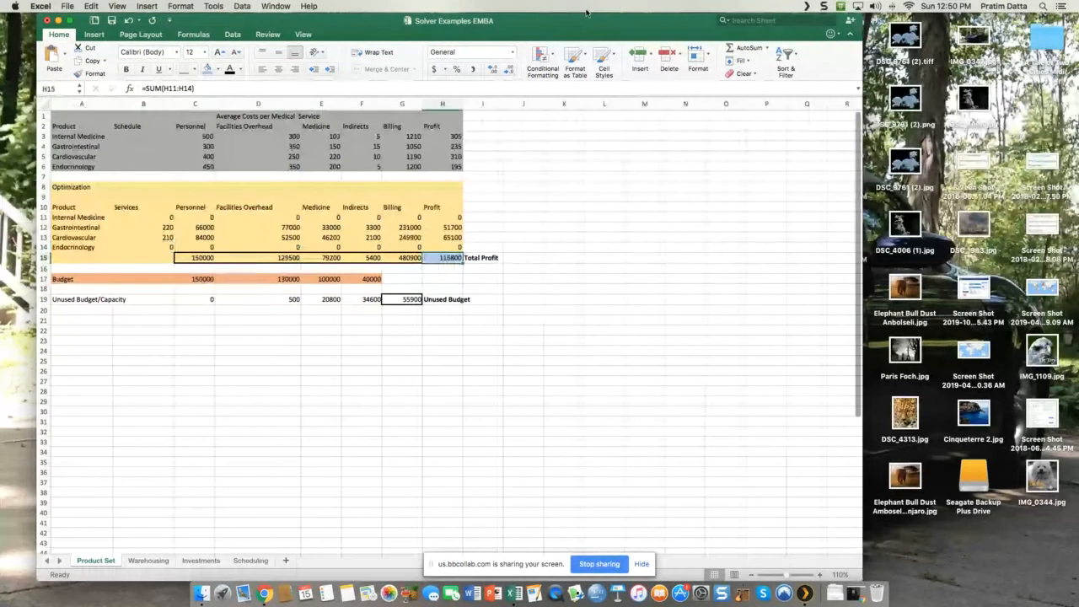
{"action": "left_click_drag", "start_coordinate": [586, 14], "coordinate": [545, 15]}
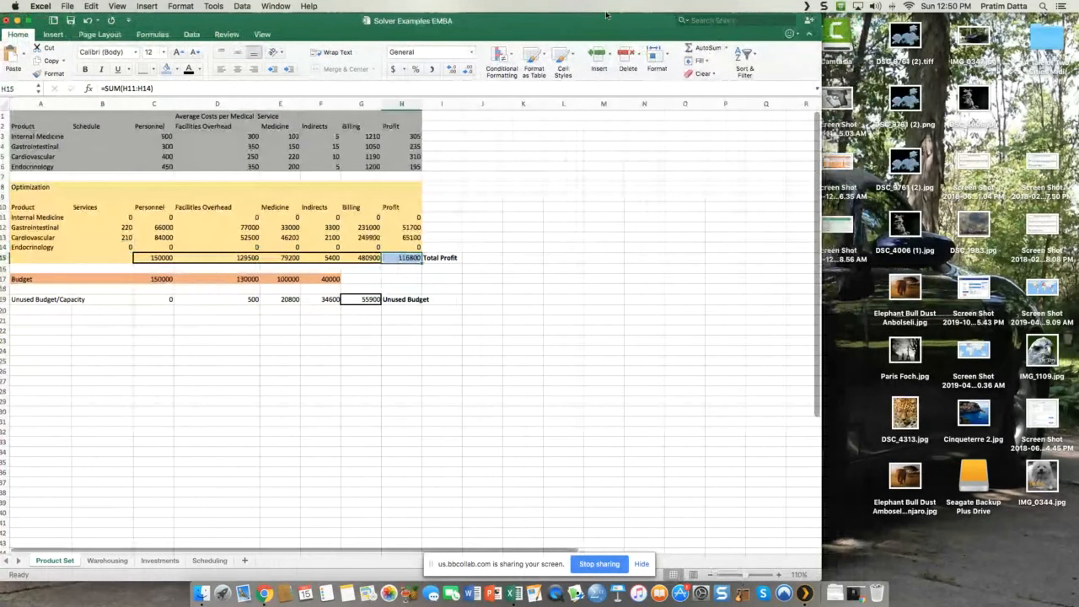
{"action": "left_click", "coordinate": [854, 592]}
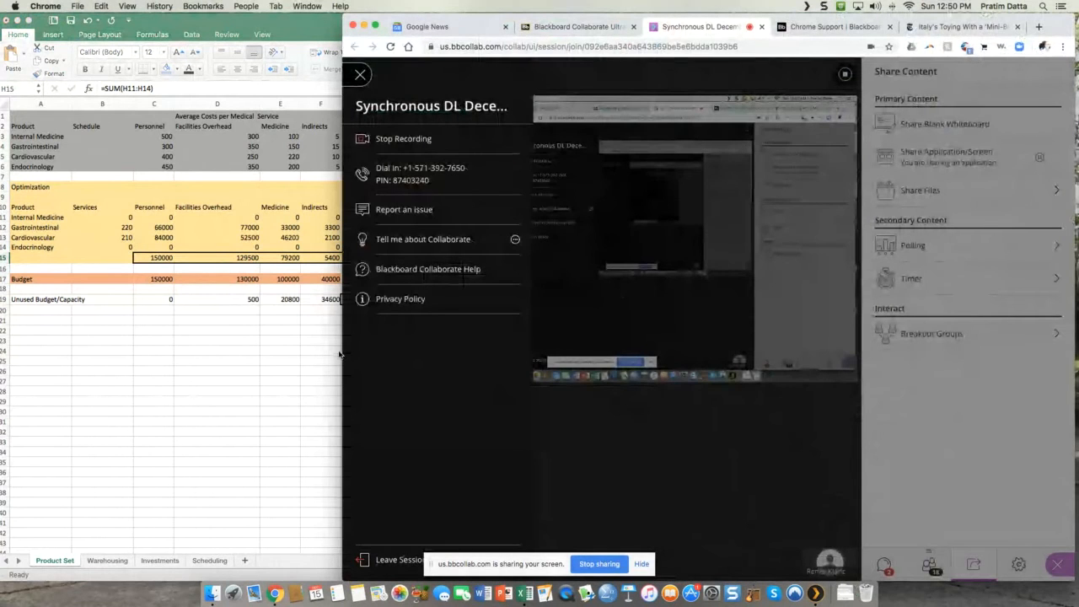
{"action": "left_click", "coordinate": [288, 366]}
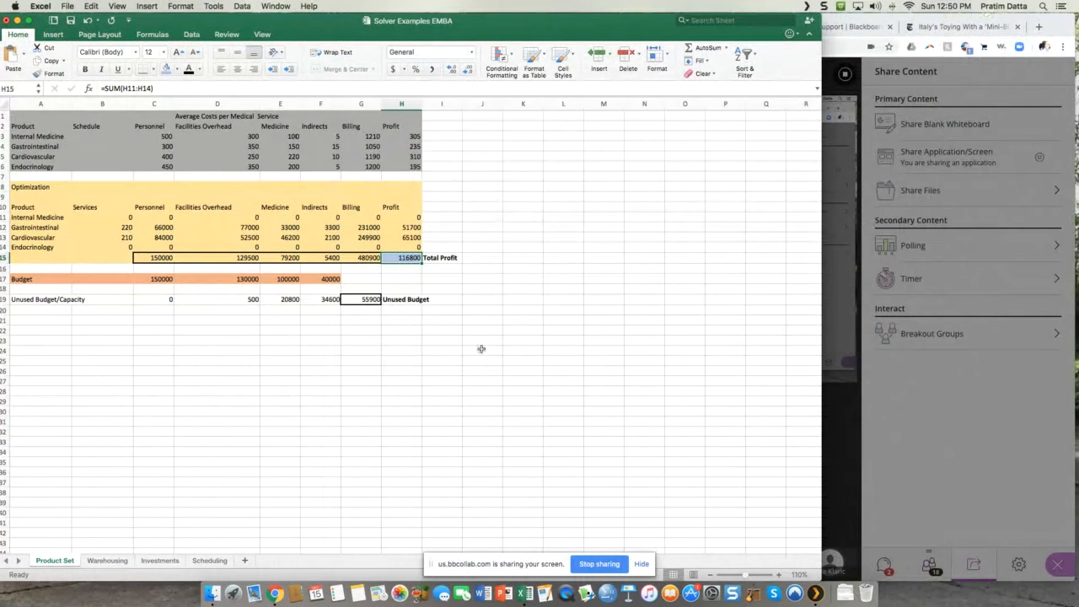
Step: Examine the unused budget total in G19, the unused amounts in C19:F19, and the Personnel budget in C17
{"action": "left_click", "coordinate": [375, 302]}
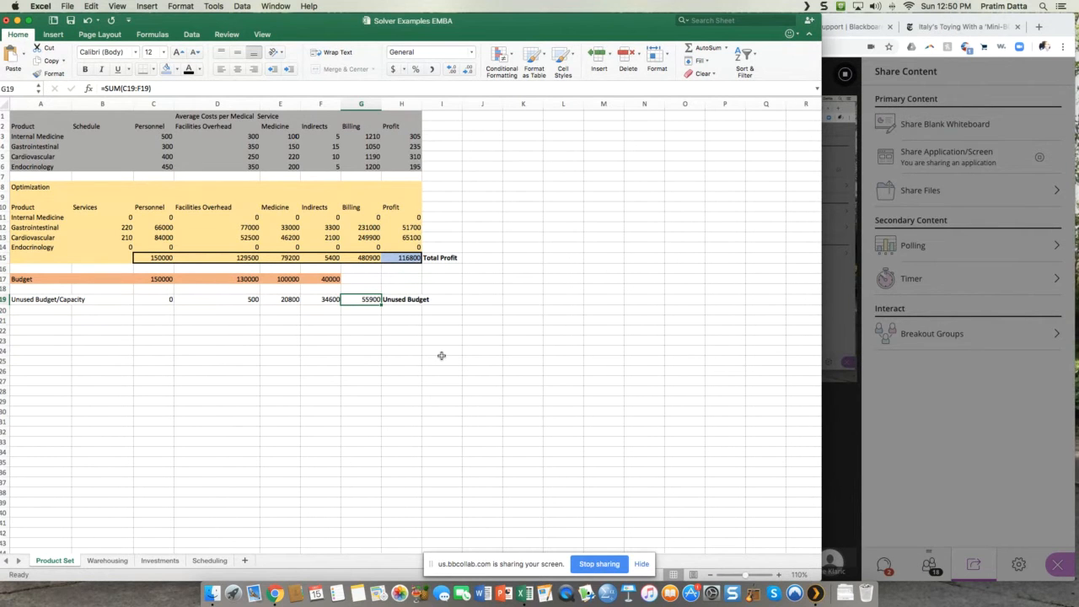
{"action": "left_click", "coordinate": [325, 299]}
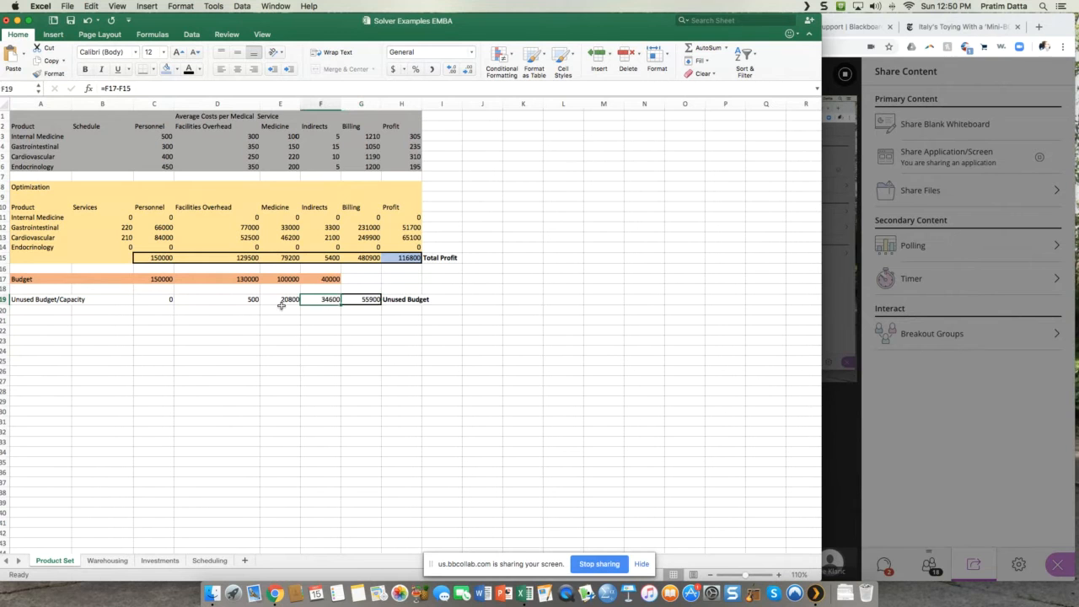
{"action": "left_click", "coordinate": [284, 299]}
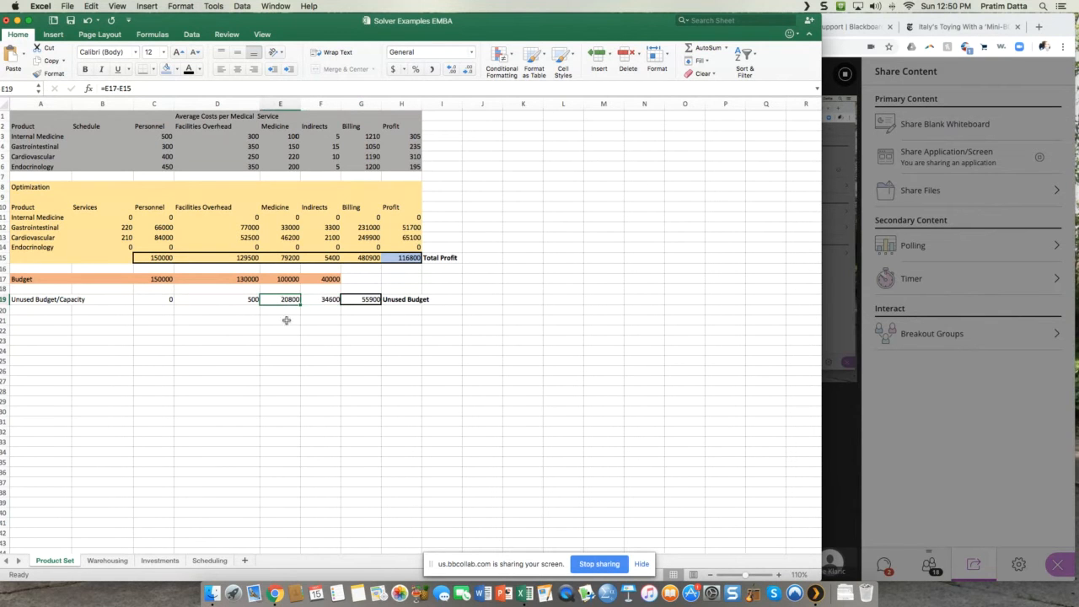
{"action": "left_click", "coordinate": [237, 300]}
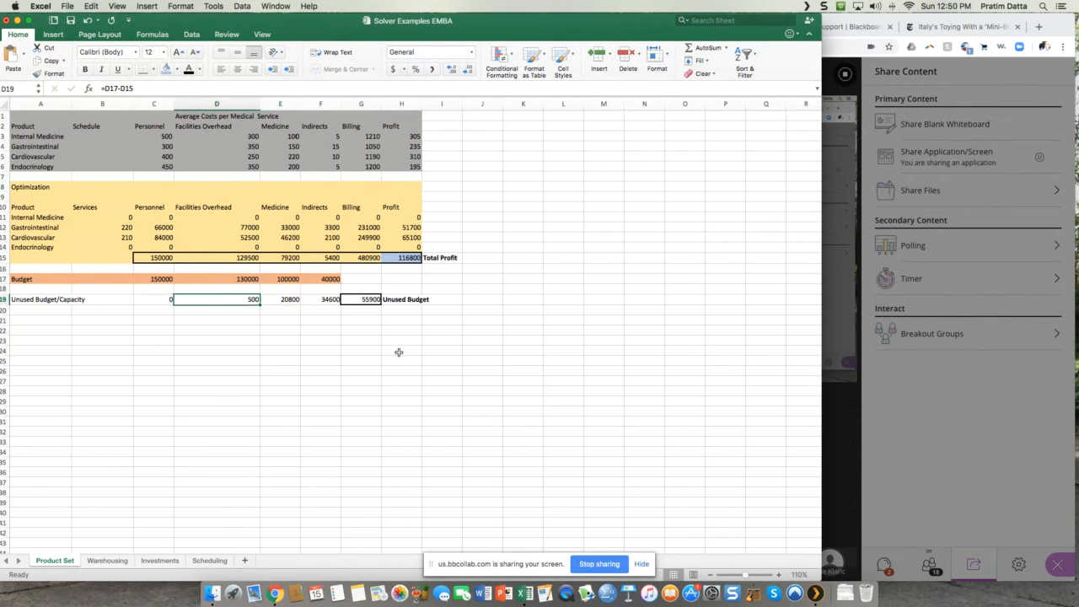
{"action": "left_click", "coordinate": [160, 301]}
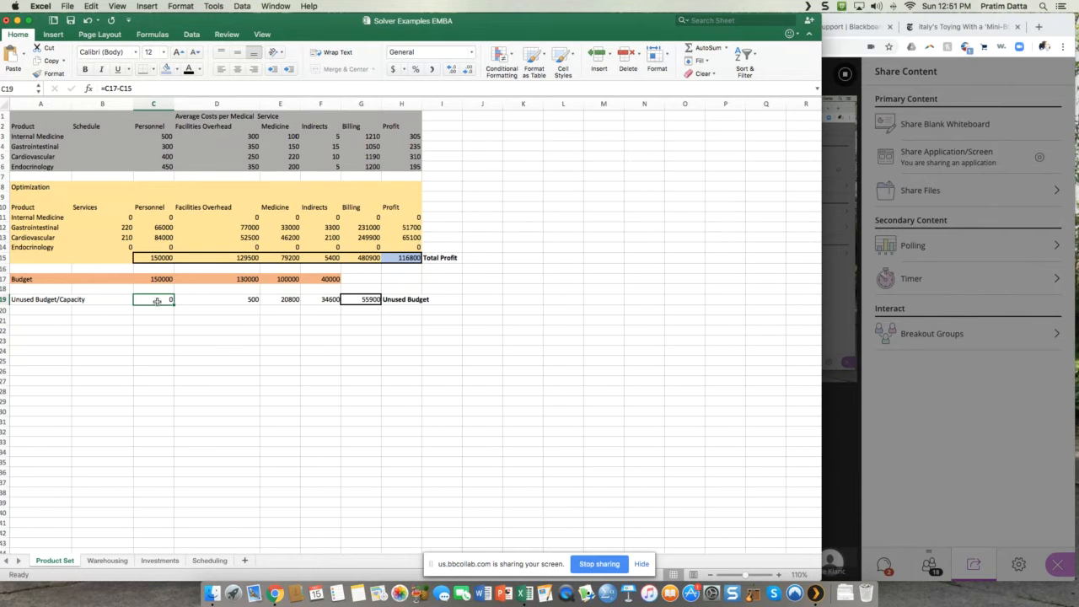
{"action": "left_click", "coordinate": [158, 281]}
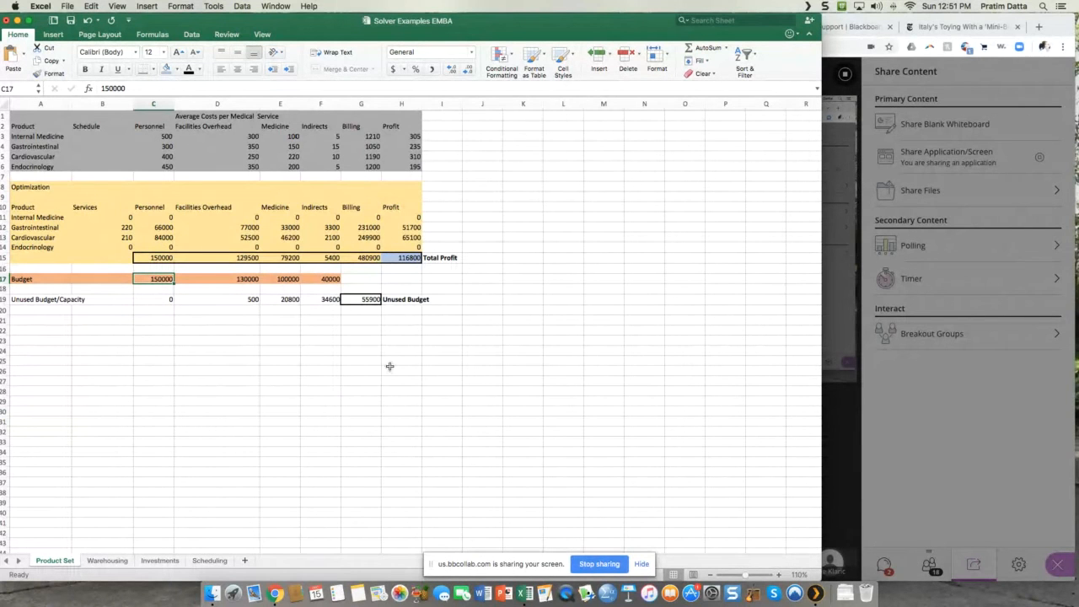
Step: Switch to the Bb Collaborate session in Chrome and show the Everyone chat in place of the sharing options
{"action": "left_click", "coordinate": [873, 560]}
{"action": "left_click", "coordinate": [873, 560]}
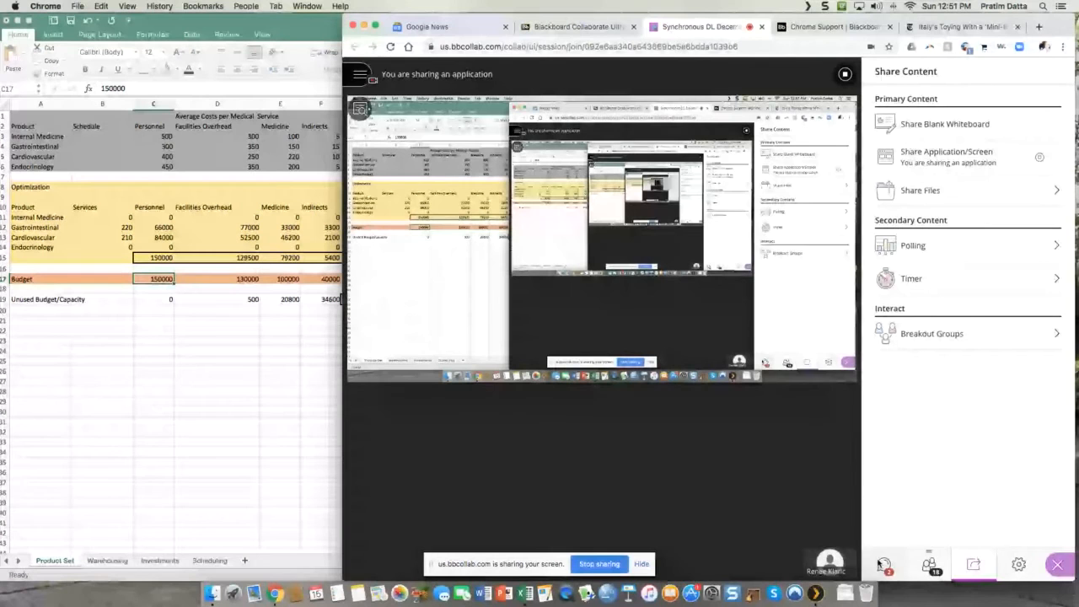
{"action": "left_click", "coordinate": [882, 564]}
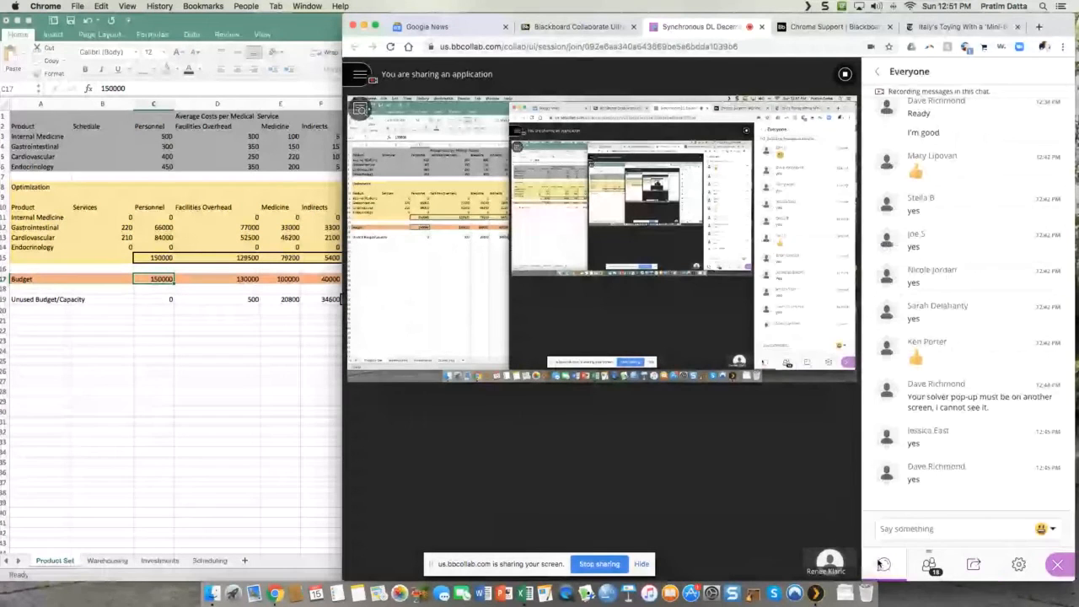
Step: Return to the Excel workbook and set the Personnel budget in C17 to 170000
{"action": "left_click", "coordinate": [154, 459]}
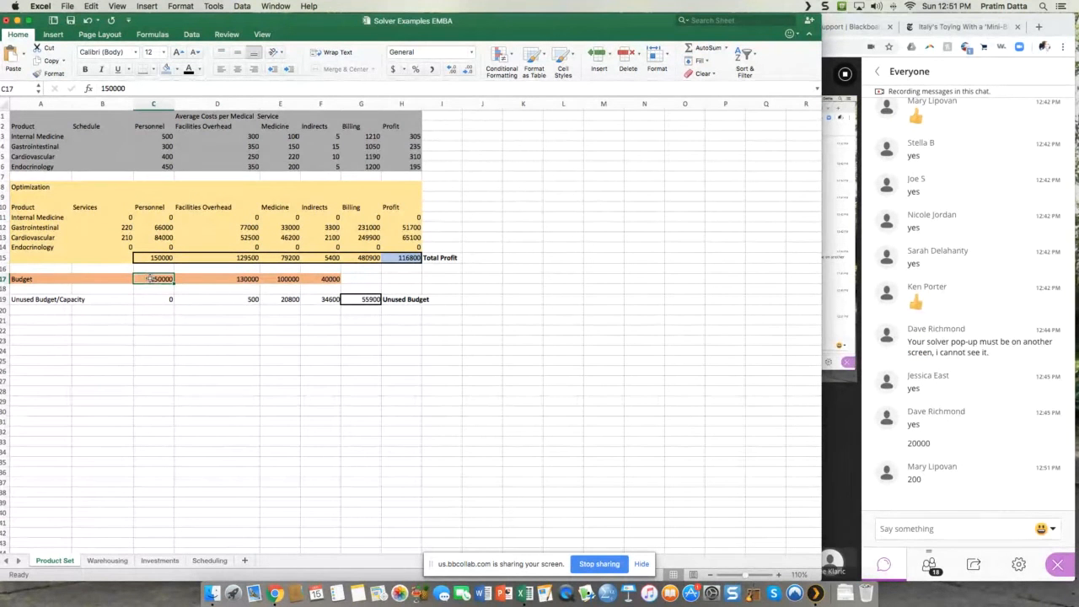
{"action": "type", "text": "170000"}
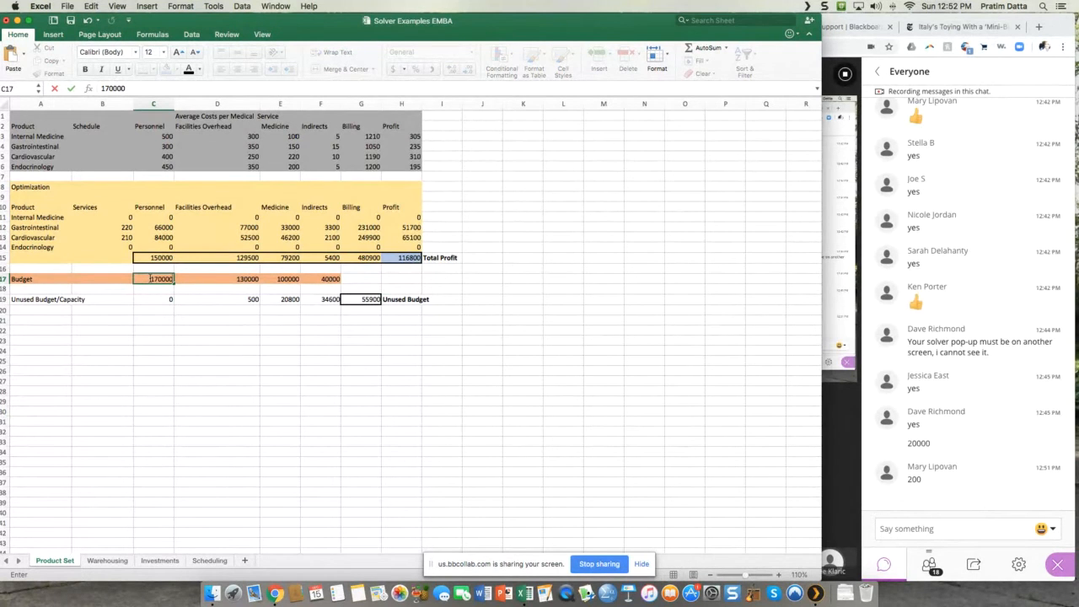
{"action": "key", "text": "Tab"}
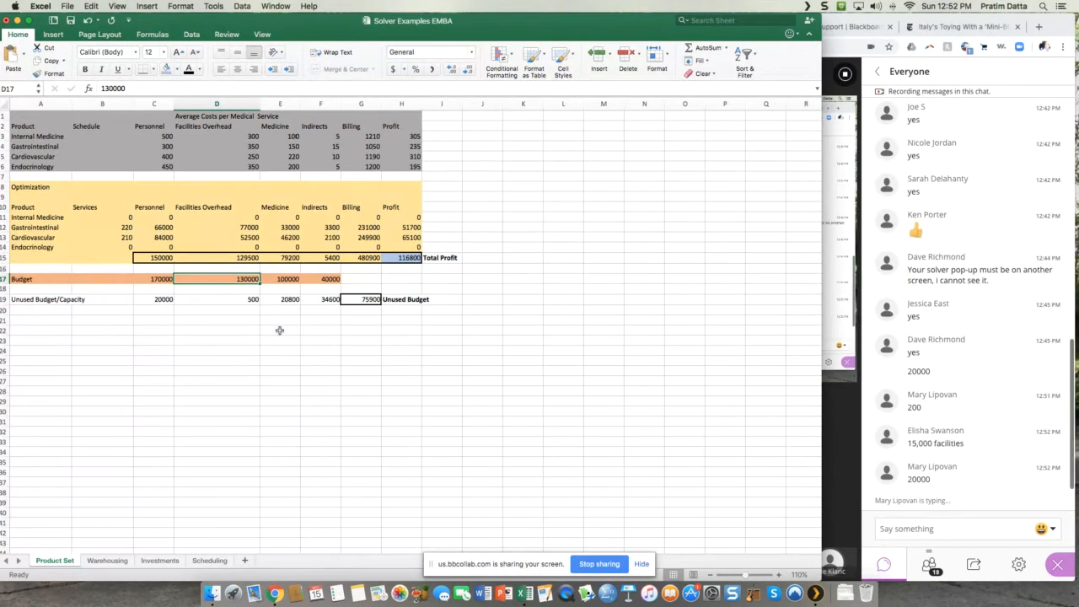
Step: Set the Facilities Overhead budget in D17 to 28000
{"action": "type", "text": "28"}
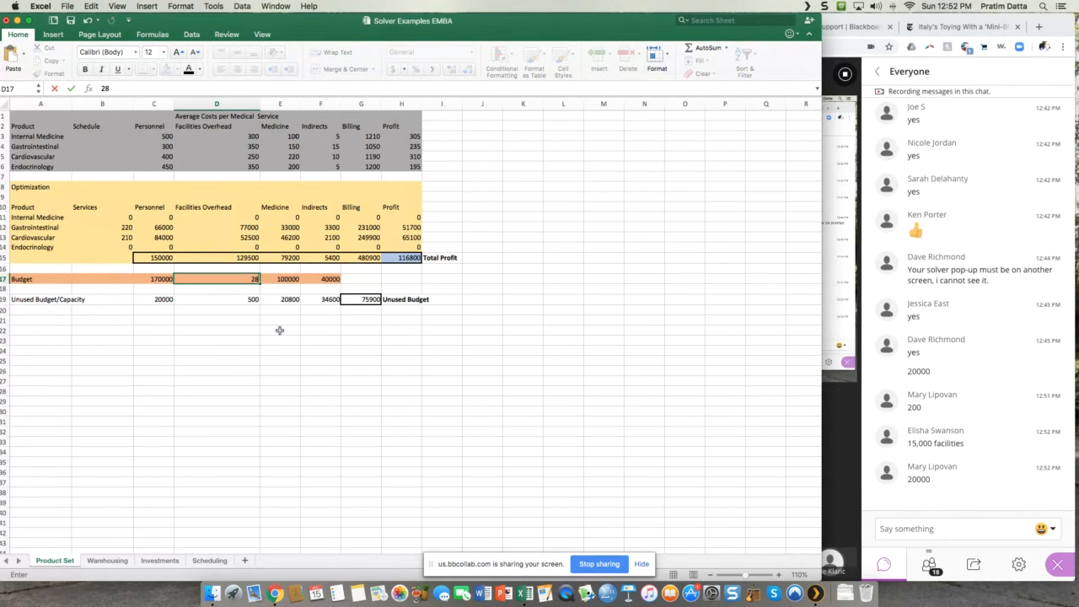
{"action": "type", "text": "000"}
{"action": "key", "text": "Return"}
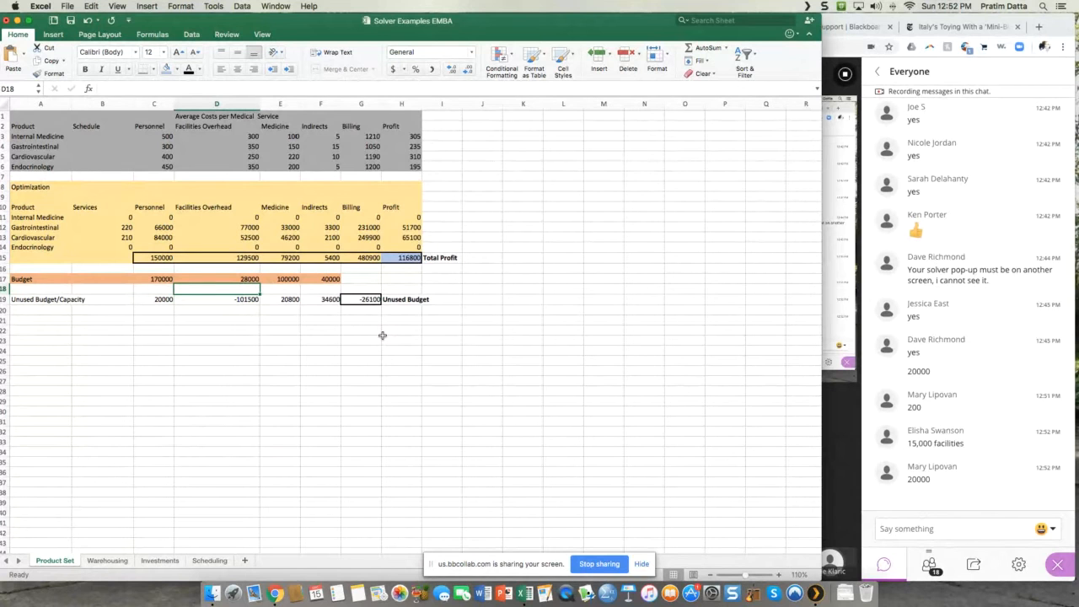
Step: Change the Facilities Overhead budget in D17 to 30000
{"action": "left_click", "coordinate": [157, 278]}
{"action": "left_click", "coordinate": [239, 279]}
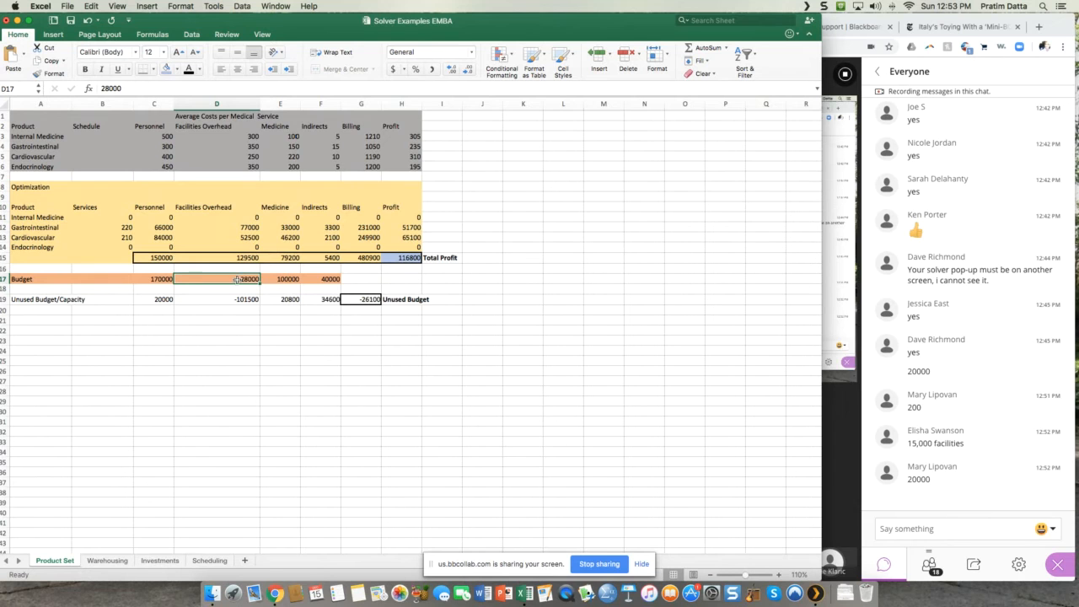
{"action": "type", "text": "30000"}
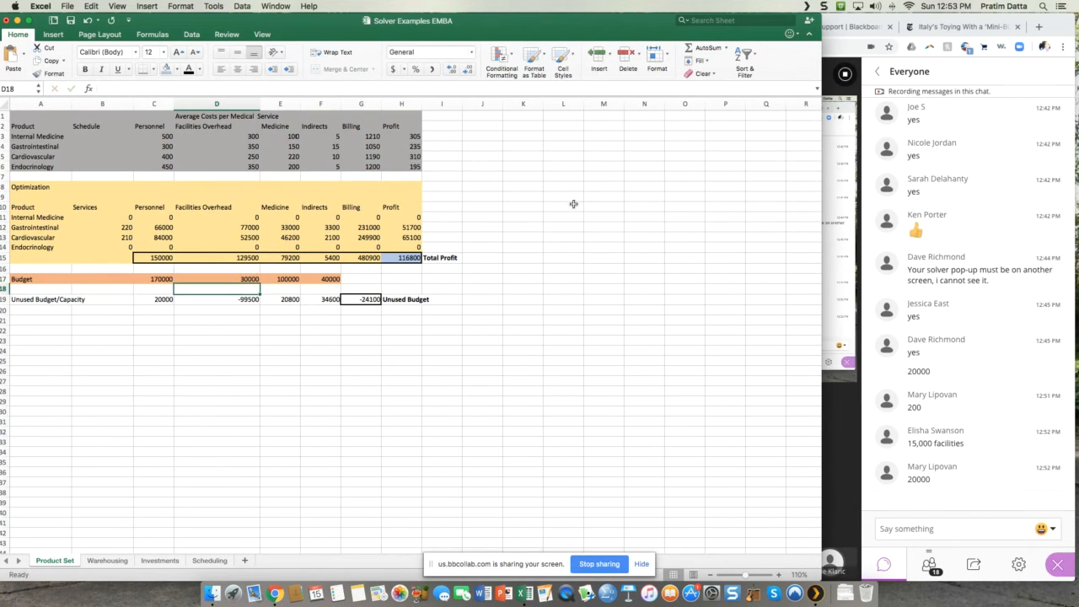
Step: Run Solver to maximize H15 with the 30000 Facilities Overhead budget, then discard the solution
{"action": "left_click", "coordinate": [644, 175]}
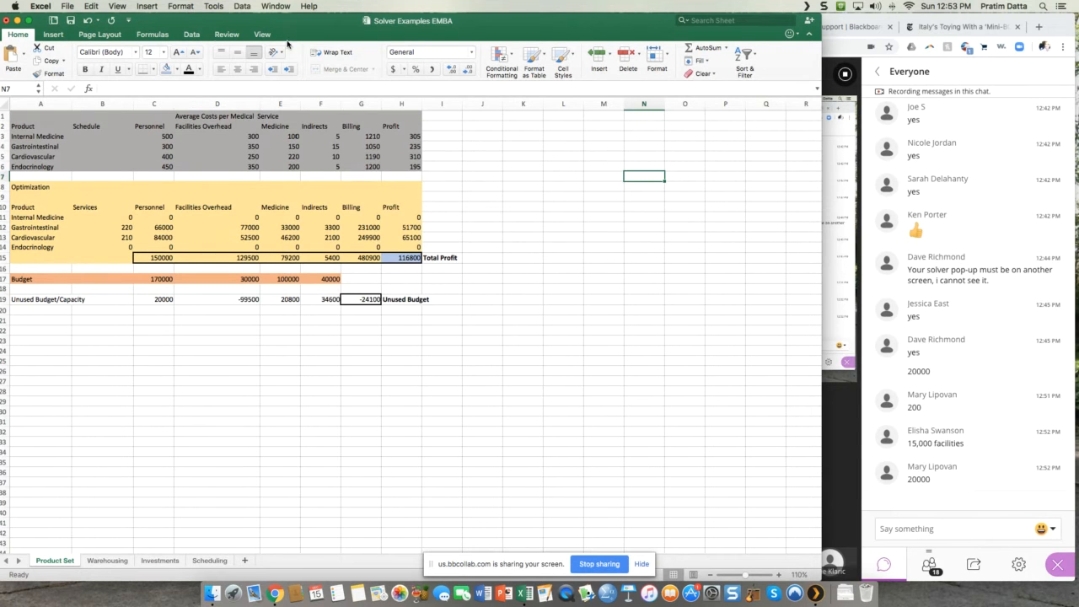
{"action": "left_click", "coordinate": [191, 34]}
{"action": "left_click", "coordinate": [702, 67]}
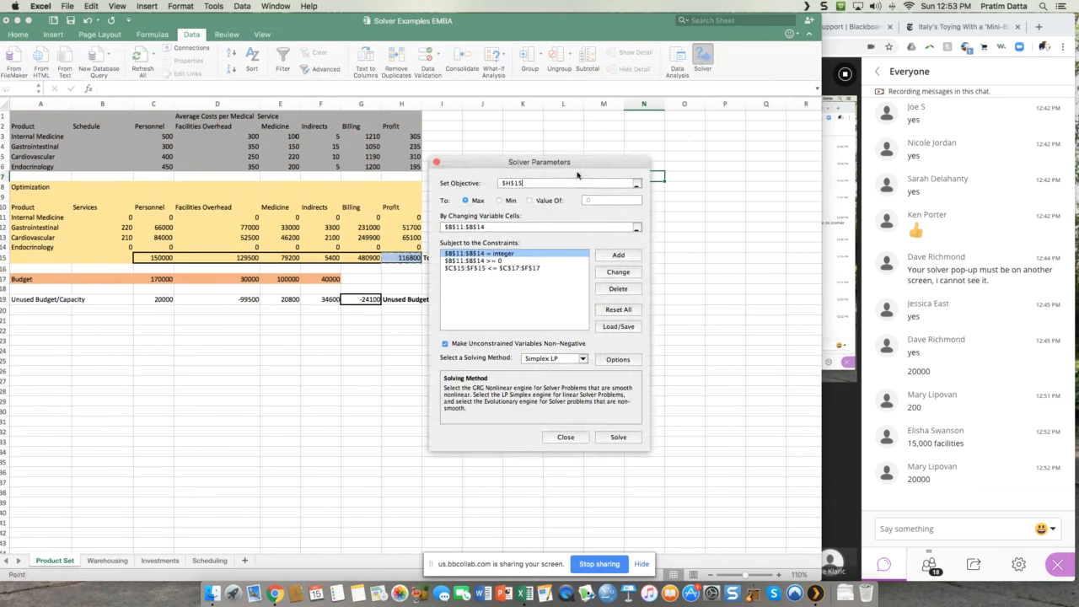
{"action": "left_click_drag", "start_coordinate": [587, 159], "coordinate": [671, 155]}
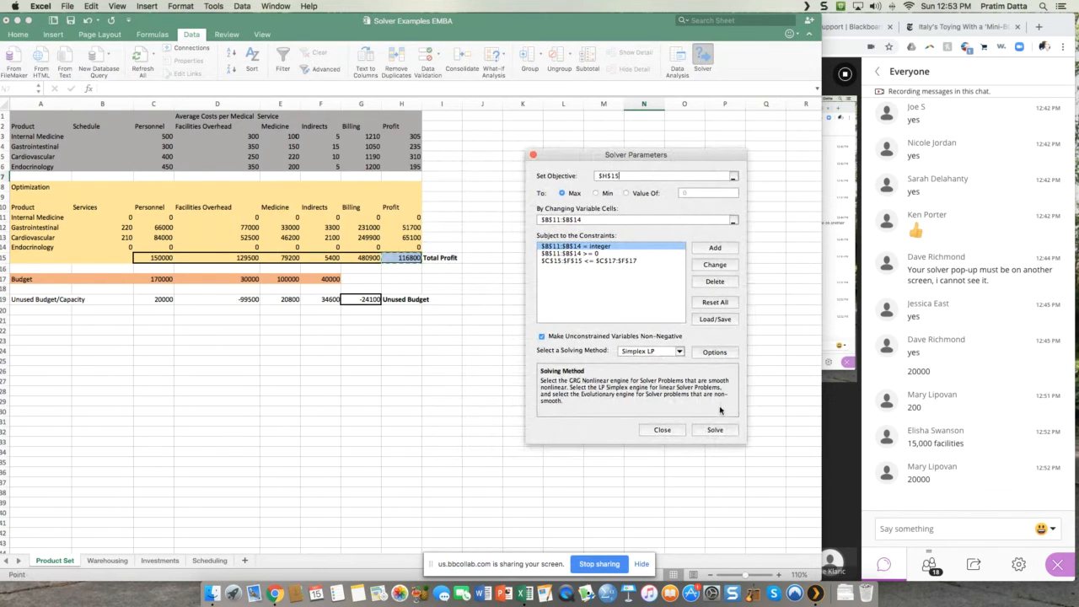
{"action": "left_click", "coordinate": [712, 430]}
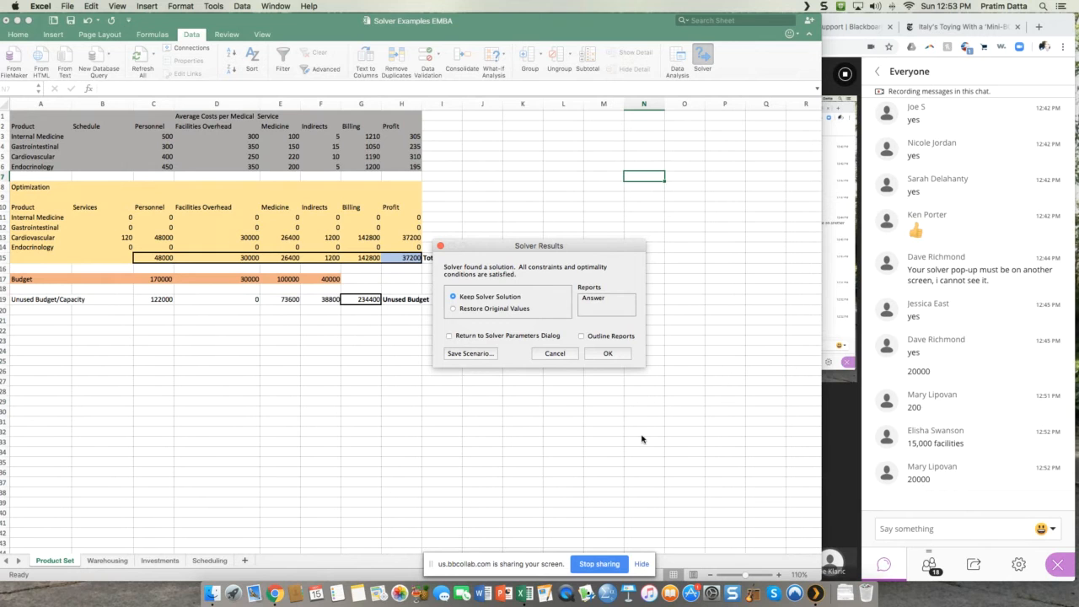
{"action": "left_click", "coordinate": [553, 353]}
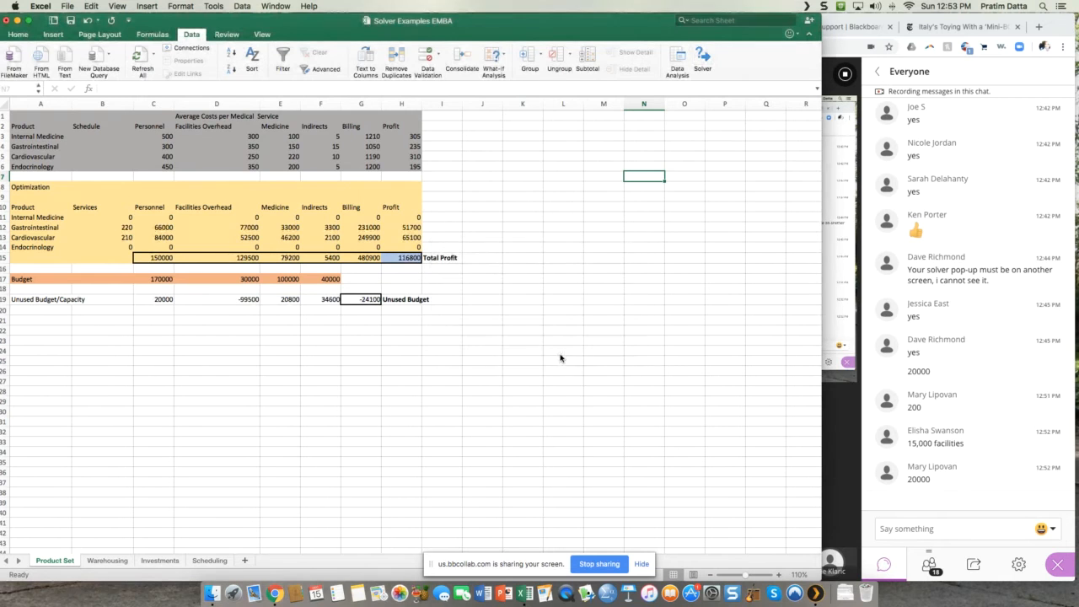
Step: Set the Facilities Overhead budget in D17 to 148000
{"action": "left_click", "coordinate": [249, 279]}
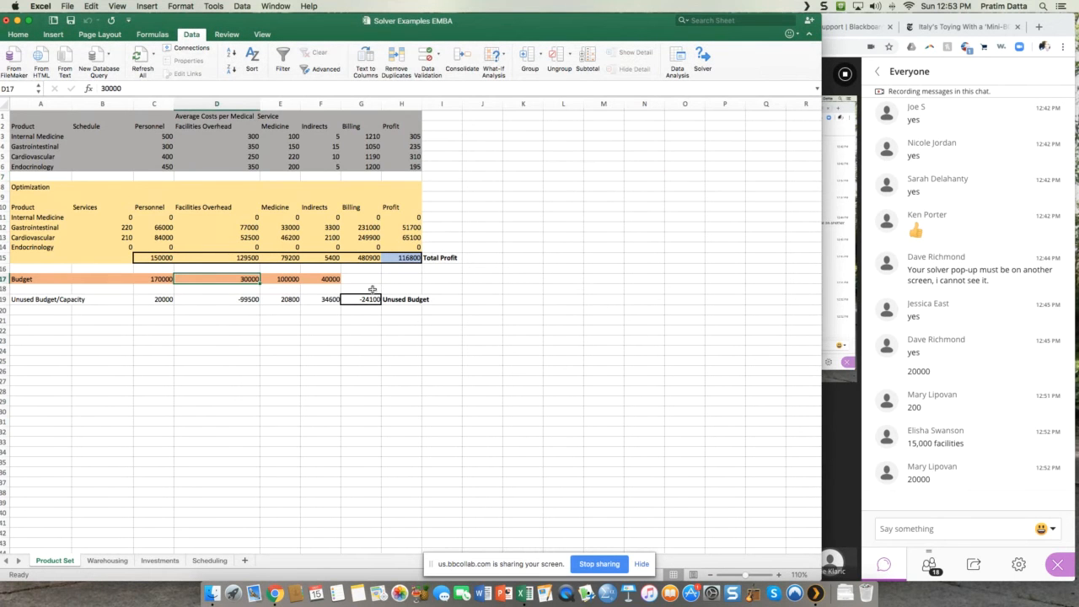
{"action": "type", "text": "3"}
{"action": "key", "text": "BackSpace"}
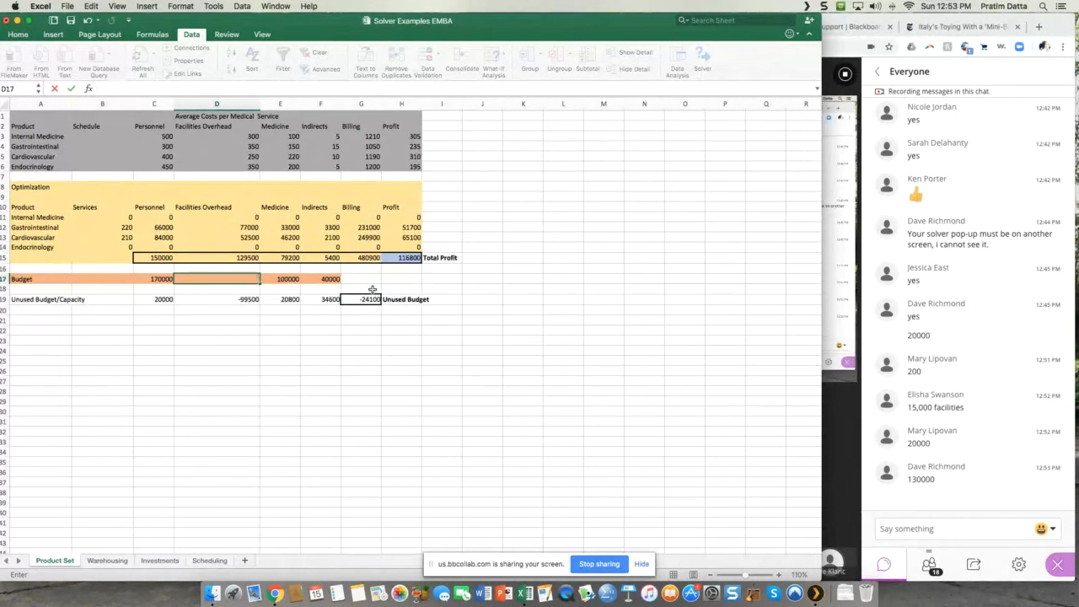
{"action": "type", "text": "148000"}
{"action": "key", "text": "Return"}
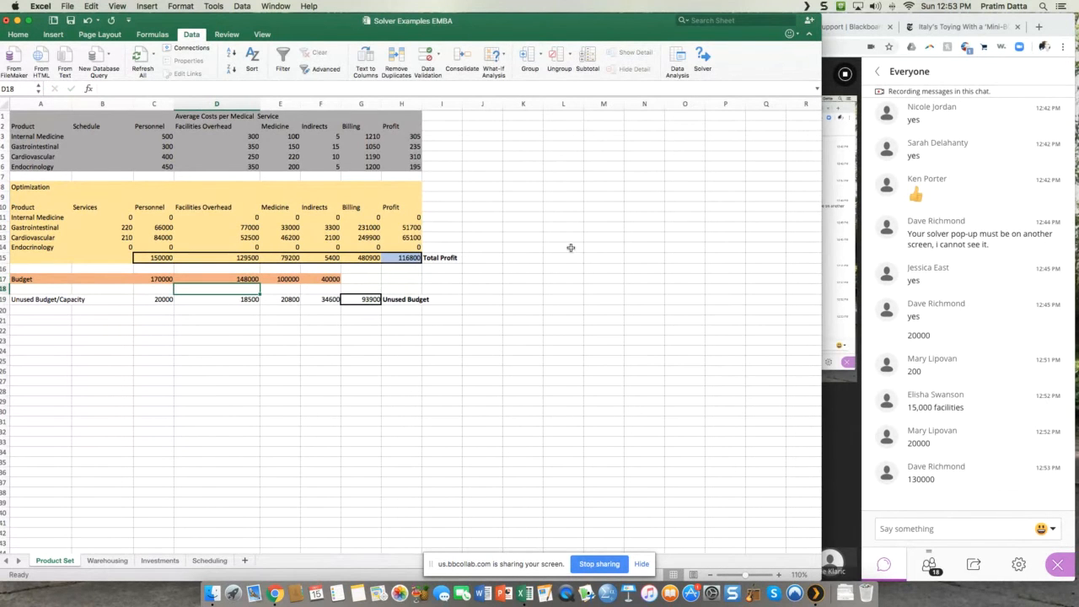
Step: Rerun Solver with the existing Simplex LP setup to maximize total profit in H15, and keep the Solver solution
{"action": "left_click", "coordinate": [701, 60]}
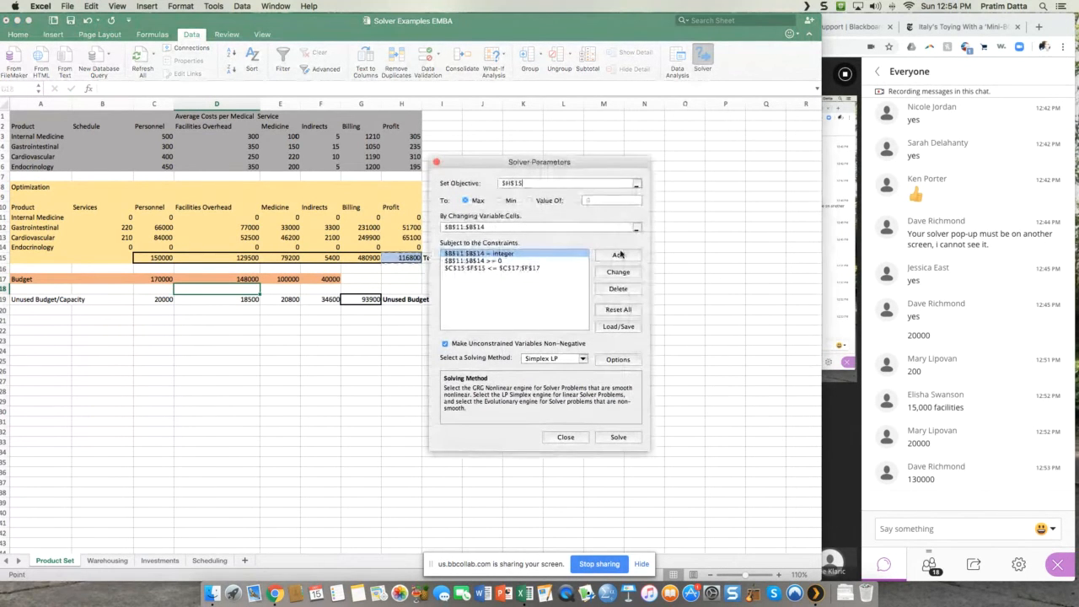
{"action": "left_click", "coordinate": [621, 437]}
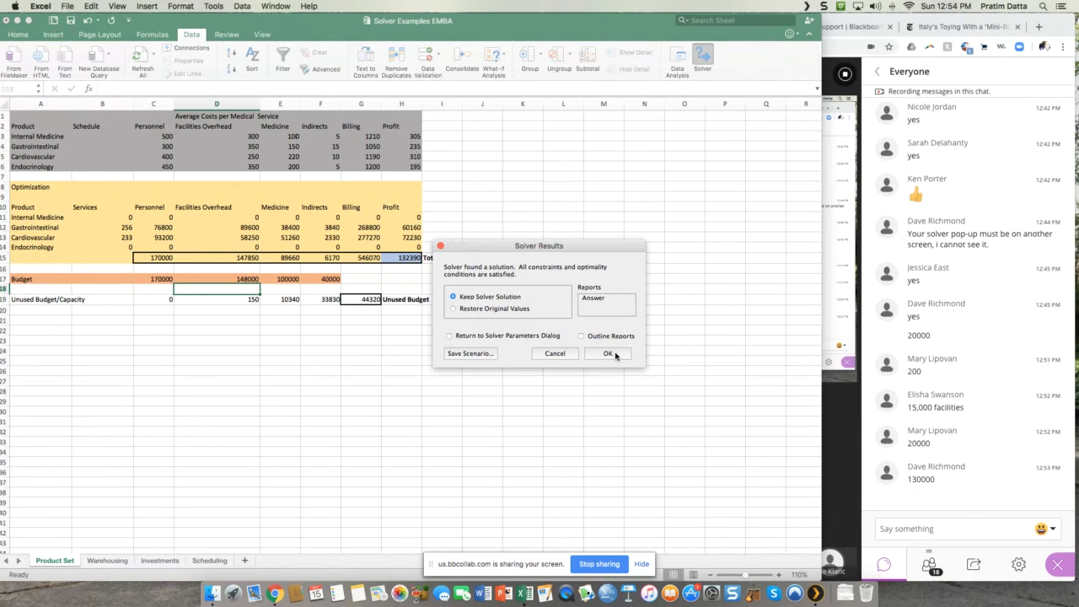
{"action": "left_click", "coordinate": [613, 354]}
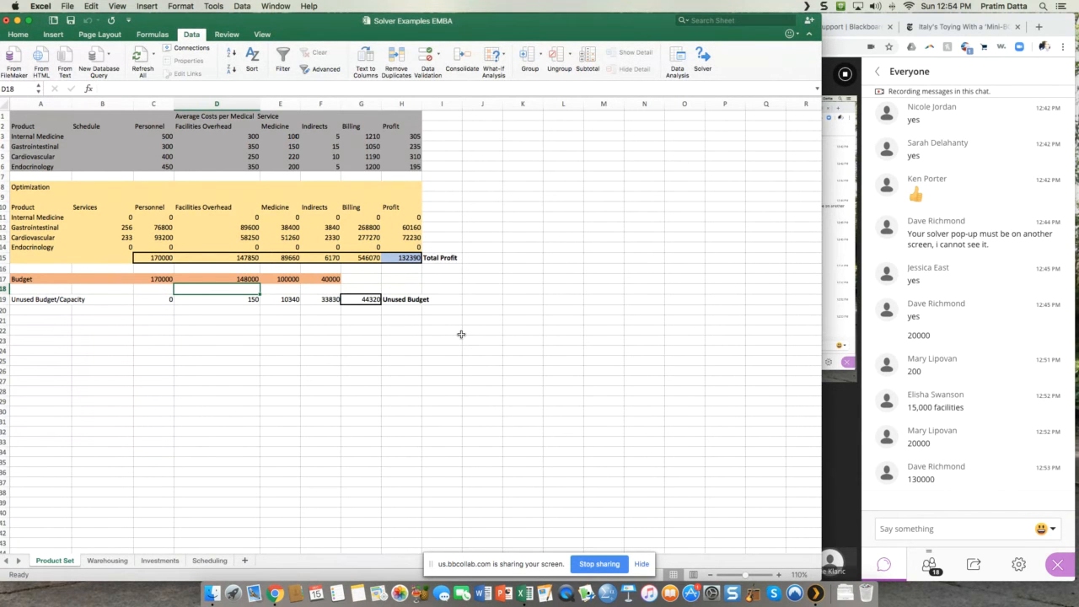
Step: Enter 156900 in L14 and 55900 in L15, and select the adjacent cell M14
{"action": "left_click", "coordinate": [562, 246]}
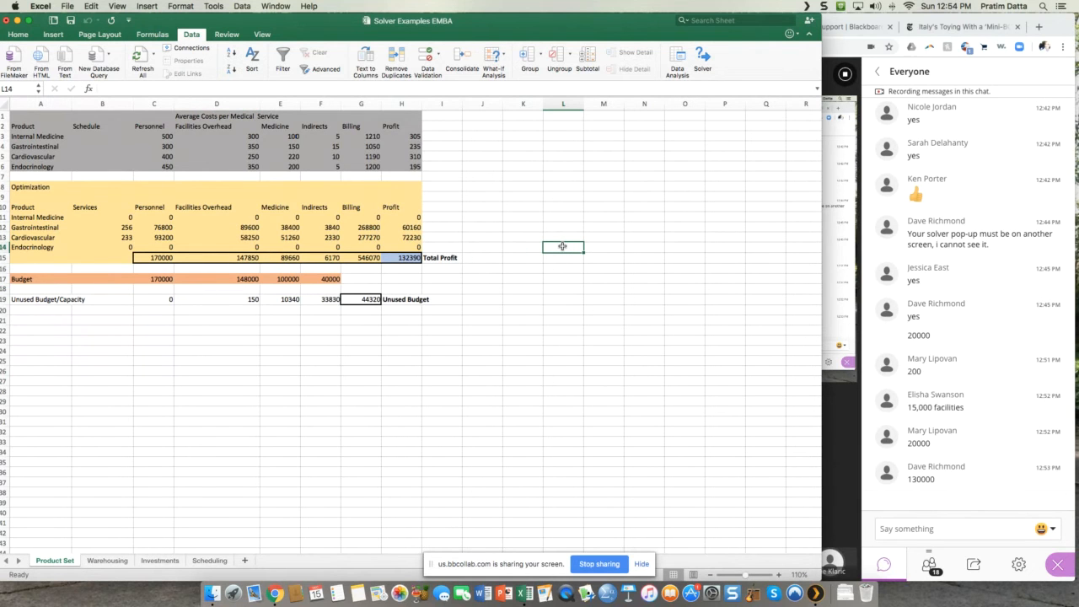
{"action": "type", "text": "156900"}
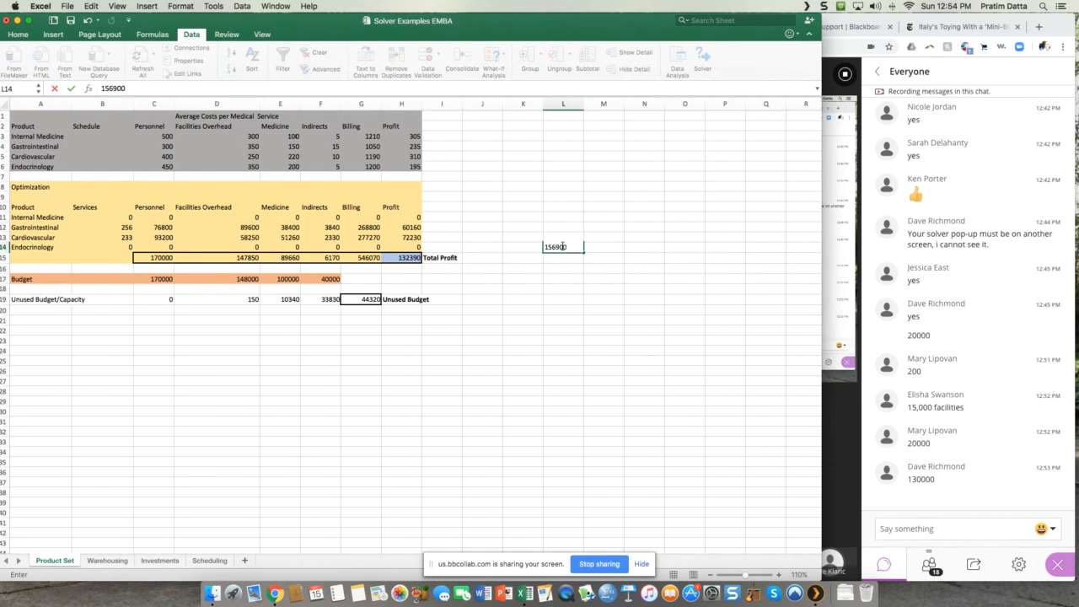
{"action": "key", "text": "Return"}
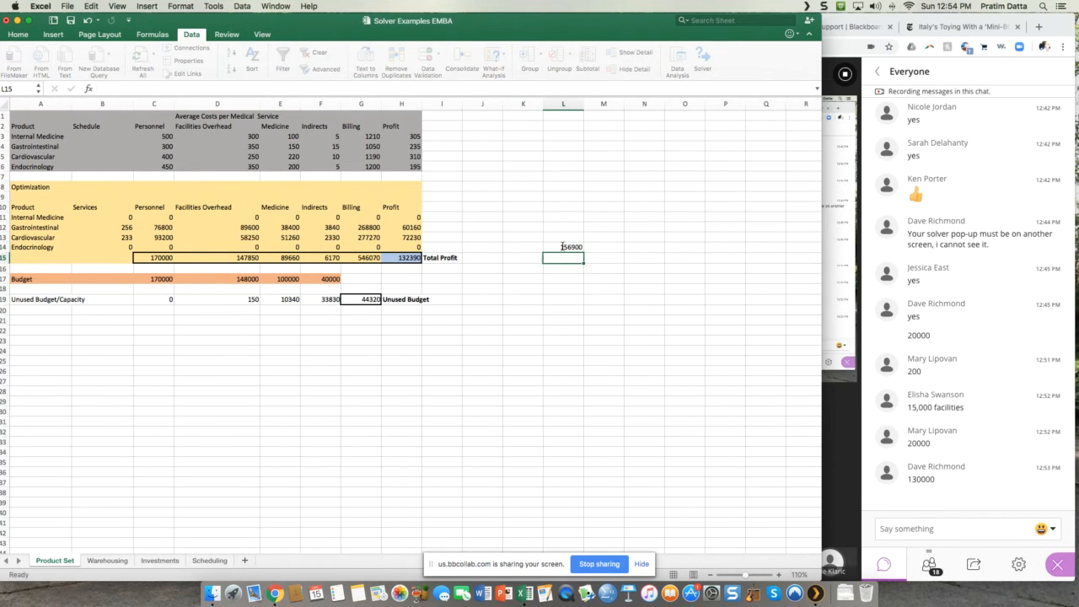
{"action": "type", "text": "56900"}
{"action": "key", "text": "BackSpace"}
{"action": "key", "text": "BackSpace"}
{"action": "key", "text": "BackSpace"}
{"action": "key", "text": "BackSpace"}
{"action": "type", "text": "5900"}
{"action": "key", "text": "Return"}
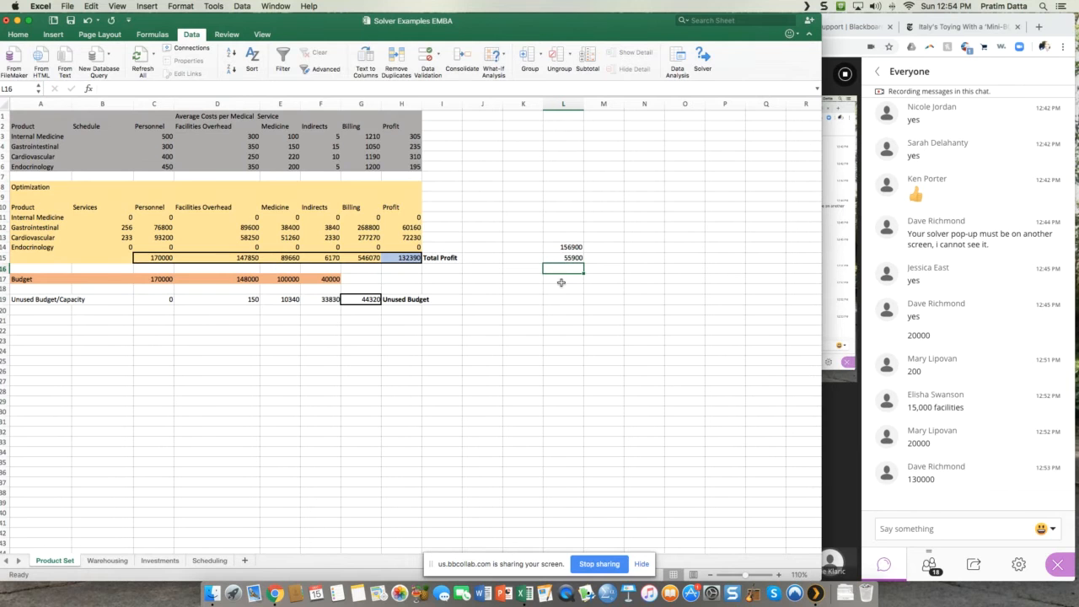
{"action": "left_click", "coordinate": [612, 246]}
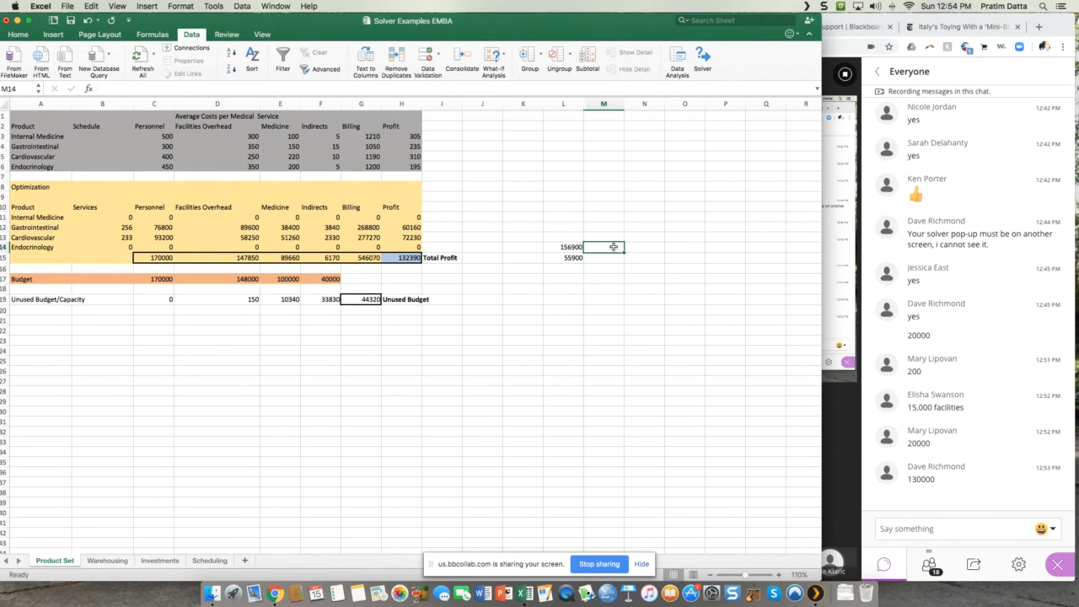
Step: Record 132390 in M14 and 44320 in M15, beside the earlier profit and unused budget figures
{"action": "type", "text": "132"}
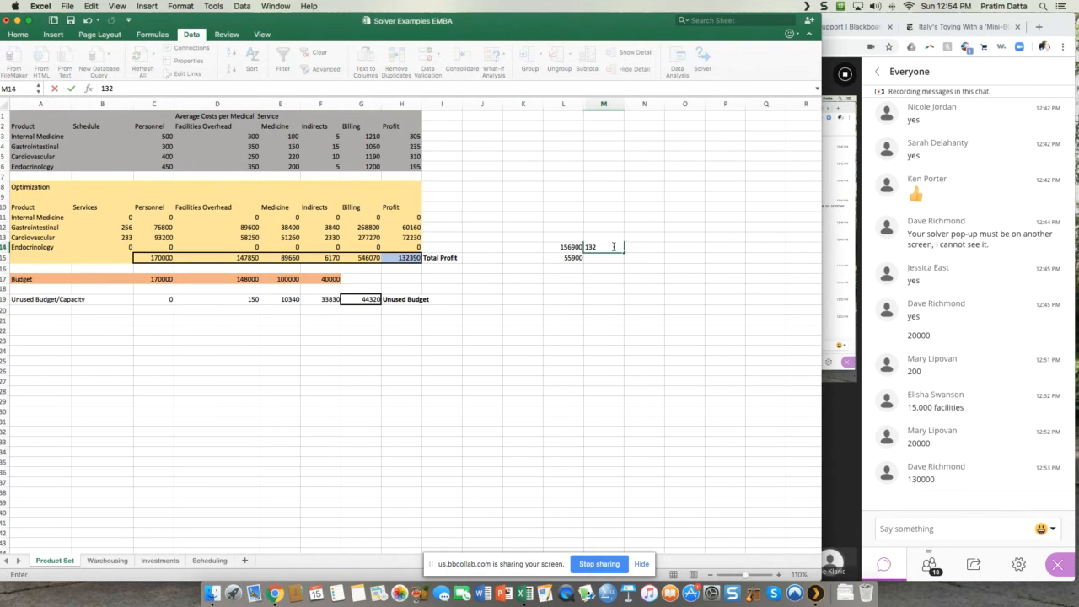
{"action": "type", "text": "390"}
{"action": "key", "text": "Return"}
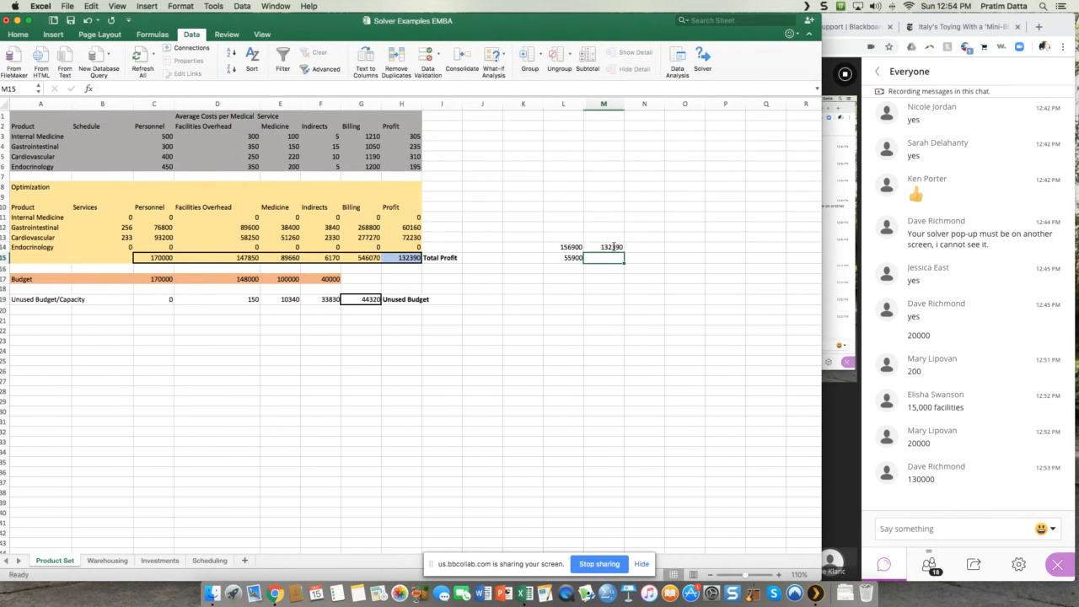
{"action": "type", "text": "4432"}
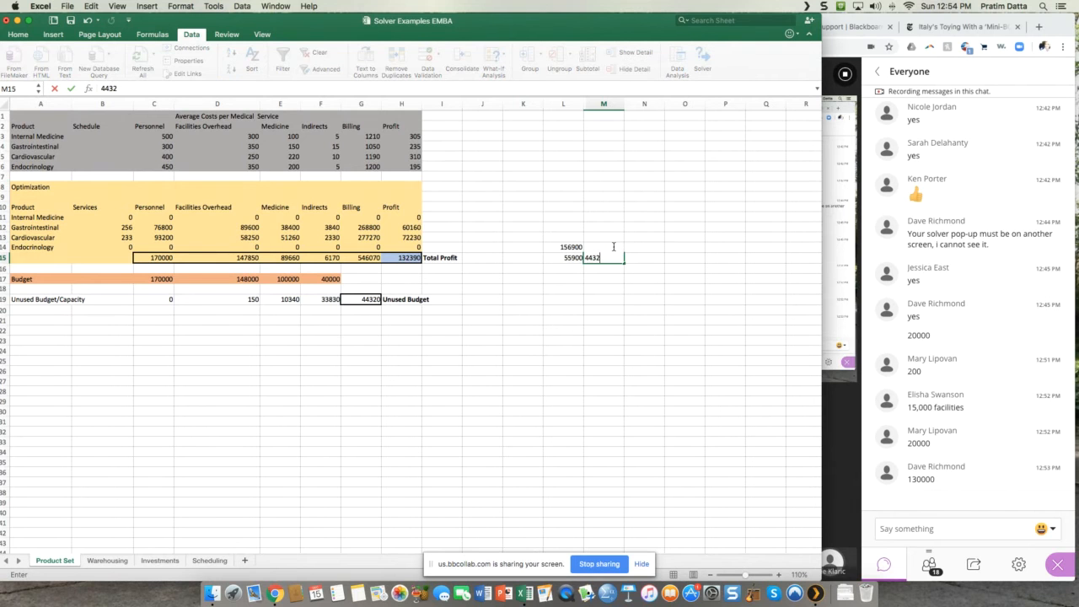
{"action": "type", "text": "0"}
{"action": "key", "text": "Return"}
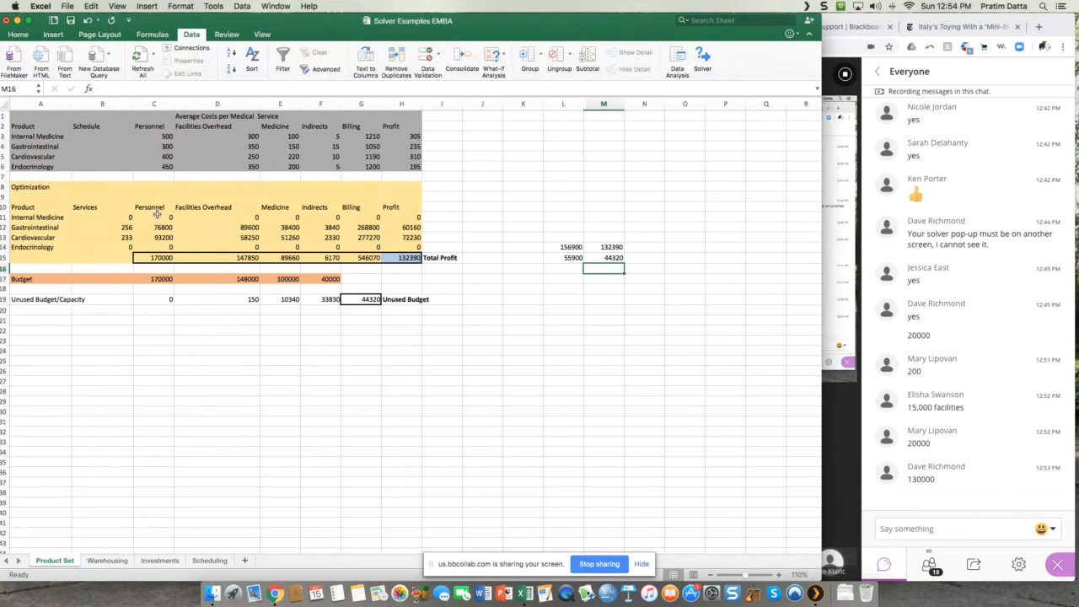
Step: Set the Personnel budget in C17 to 200000 and the Facilities Overhead budget in D17 to 162000
{"action": "left_click_drag", "start_coordinate": [156, 210], "coordinate": [156, 300]}
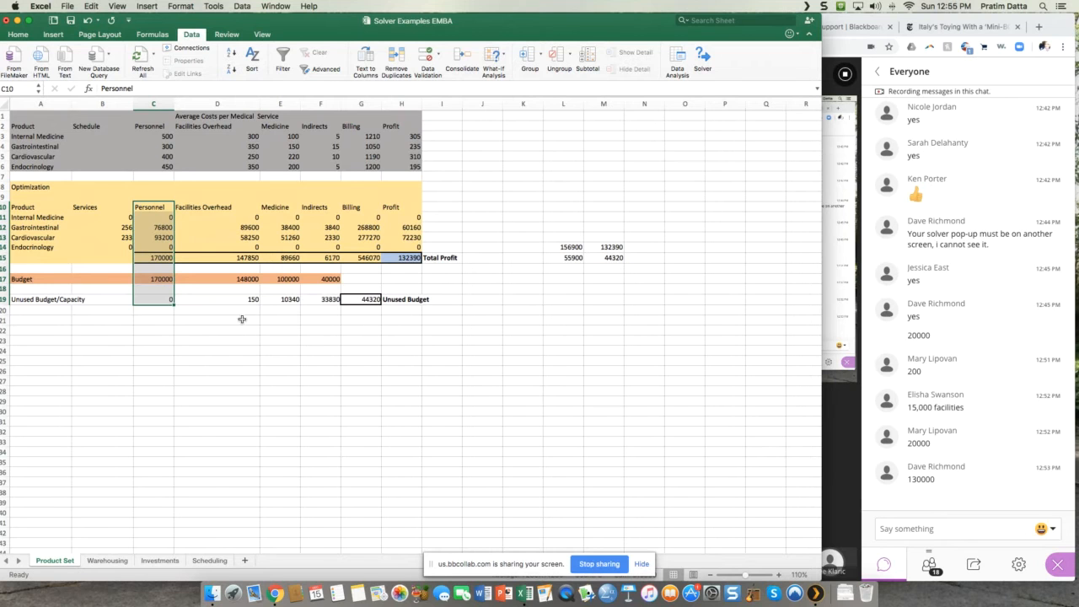
{"action": "left_click", "coordinate": [222, 345]}
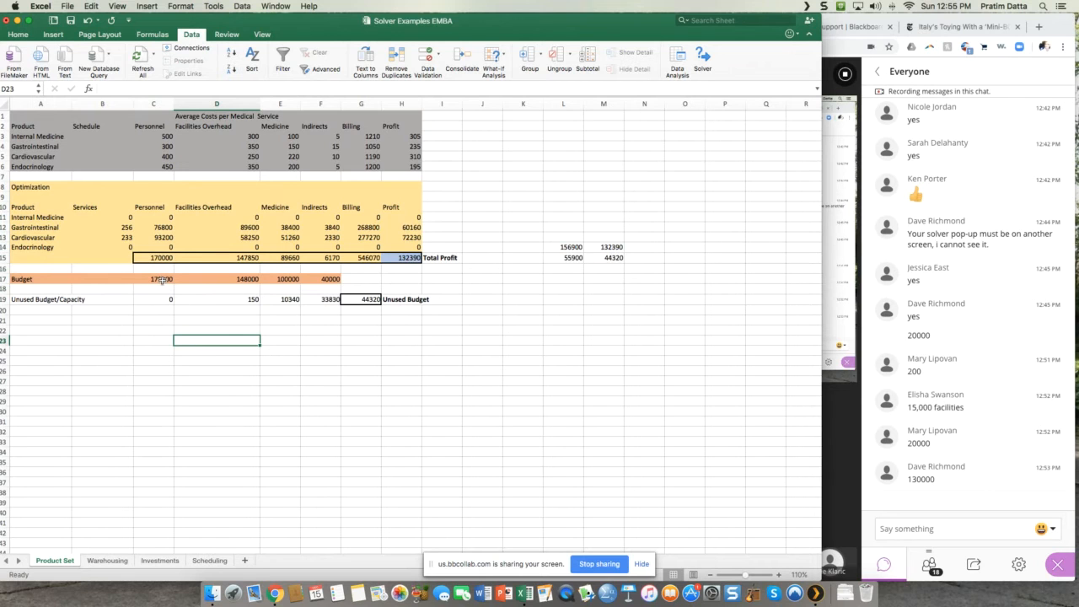
{"action": "left_click", "coordinate": [162, 281]}
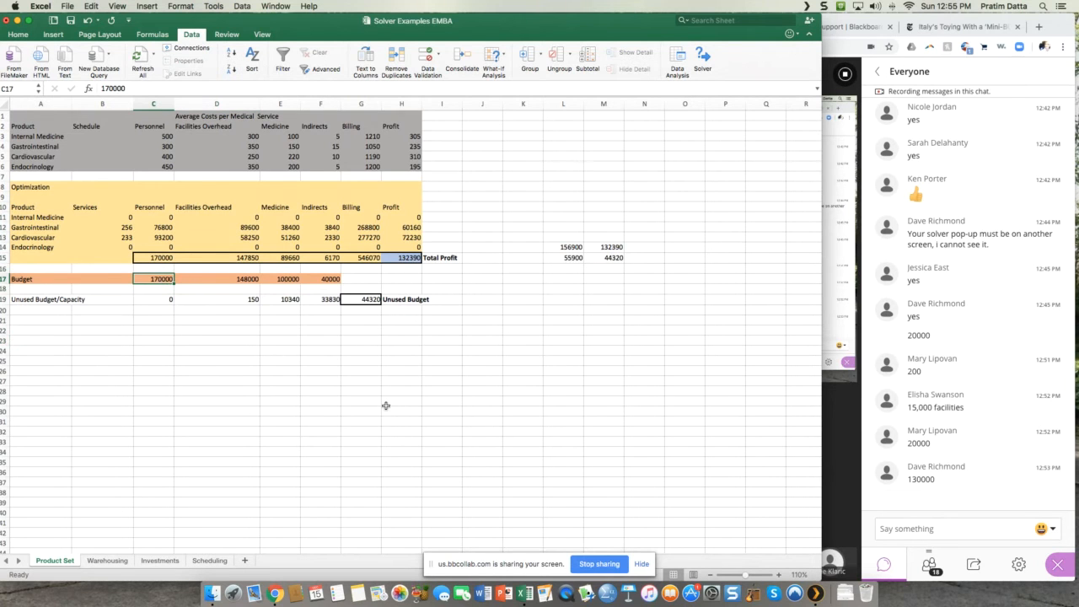
{"action": "type", "text": "200000"}
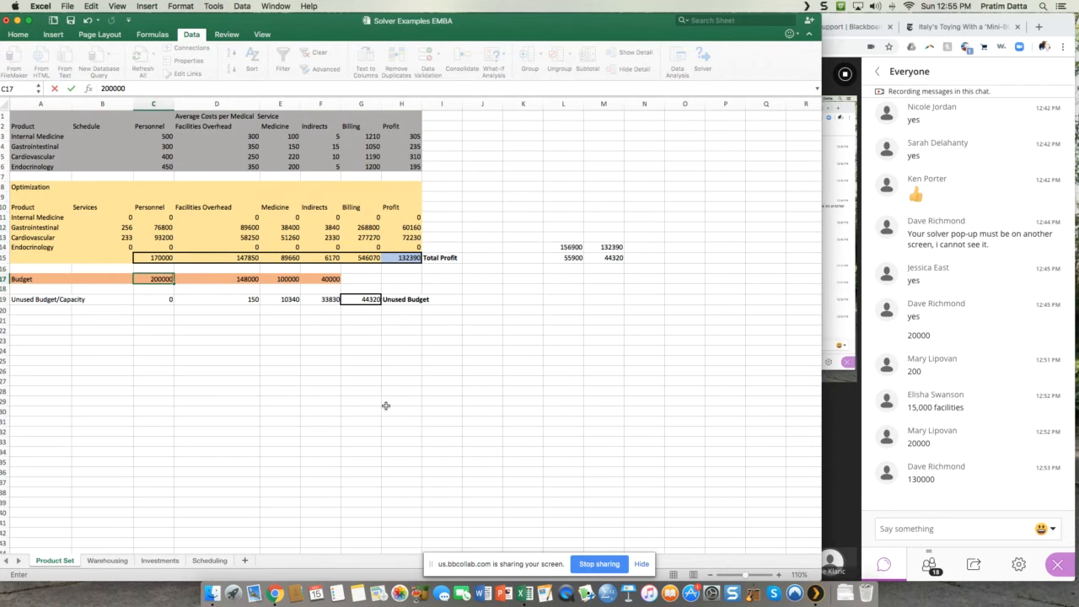
{"action": "key", "text": "Tab"}
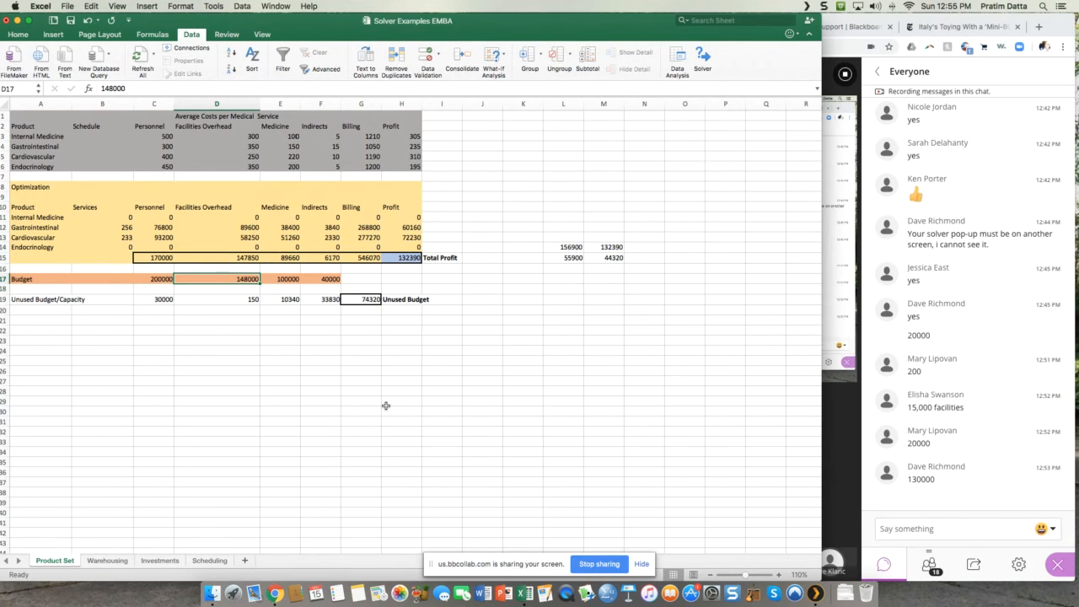
{"action": "type", "text": "162000"}
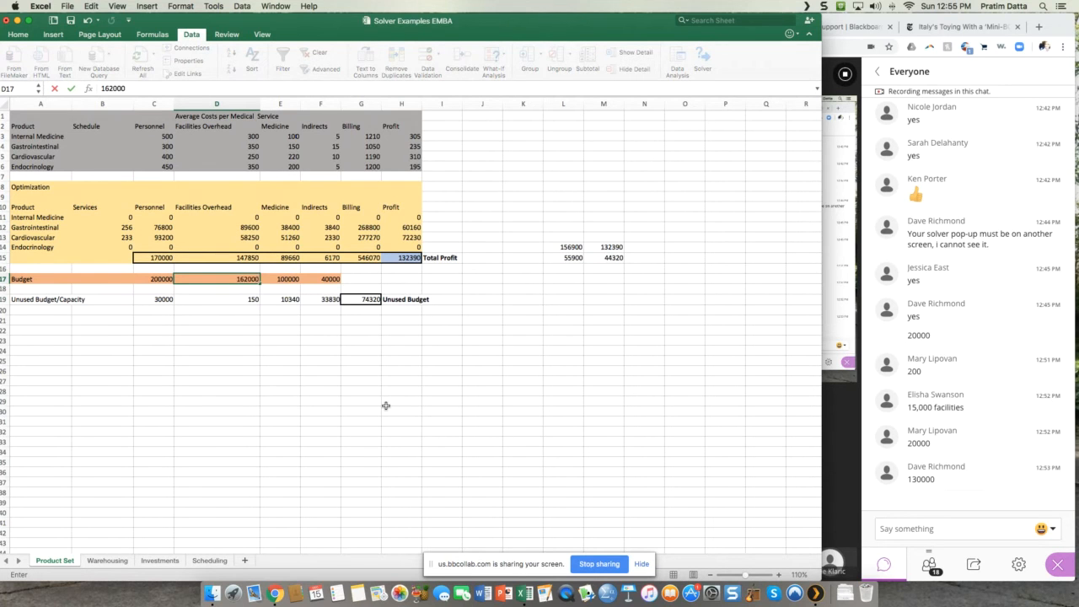
{"action": "key", "text": "Return"}
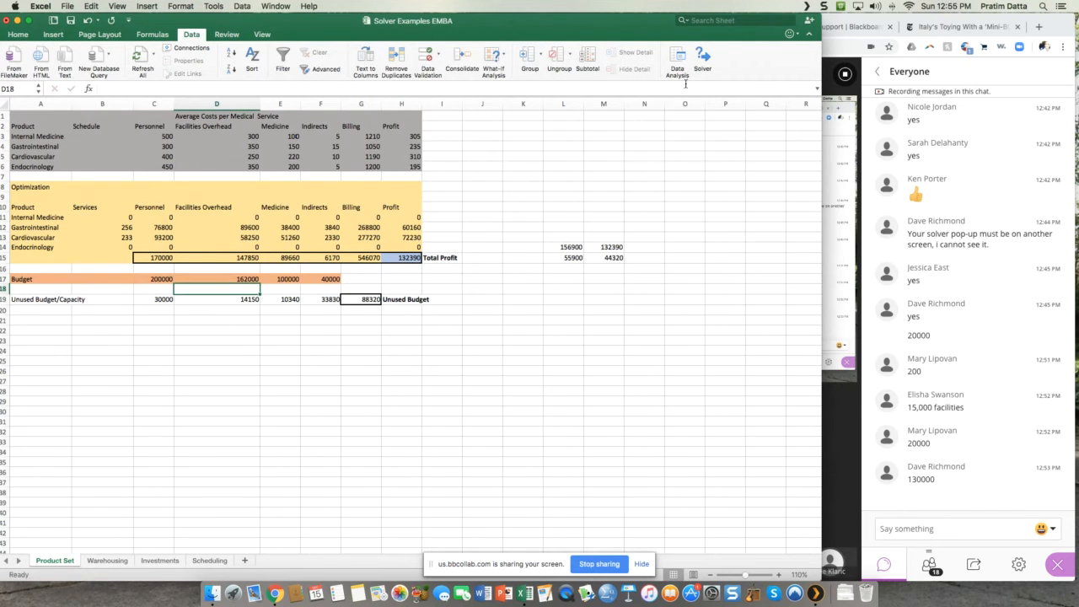
Step: Run Solver with the existing Simplex LP setup to maximize H15 under the raised budgets, and keep the Solver solution
{"action": "left_click", "coordinate": [703, 61]}
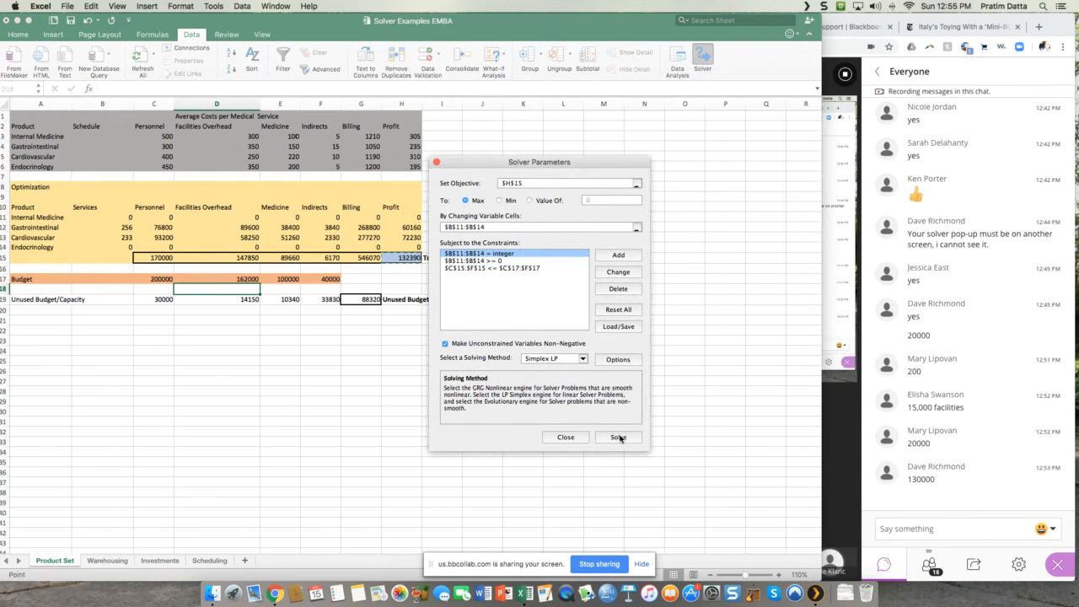
{"action": "left_click", "coordinate": [619, 436]}
{"action": "left_click", "coordinate": [618, 437]}
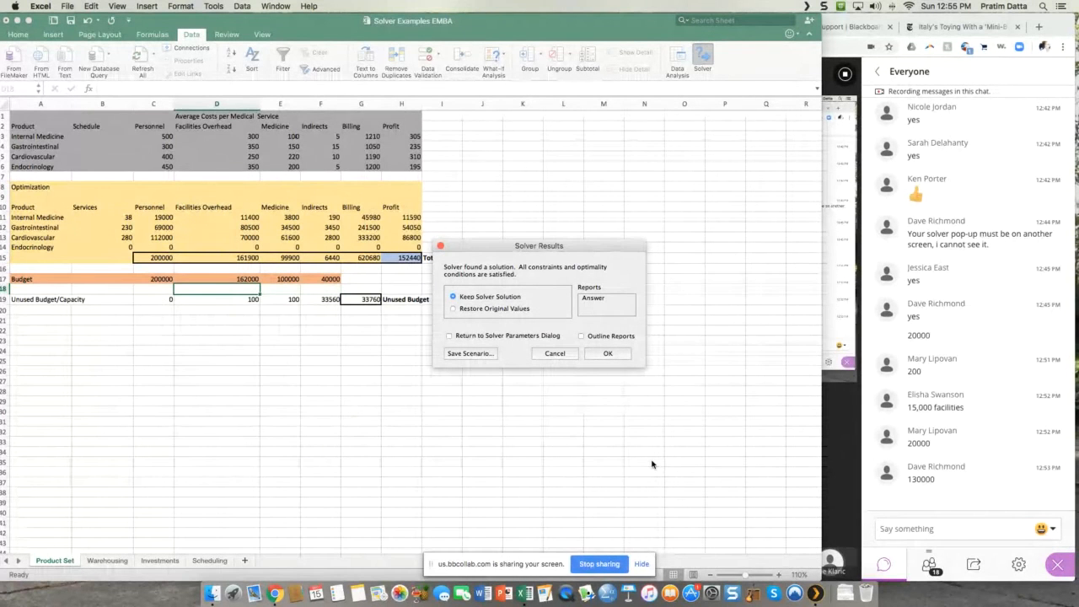
{"action": "left_click", "coordinate": [607, 354]}
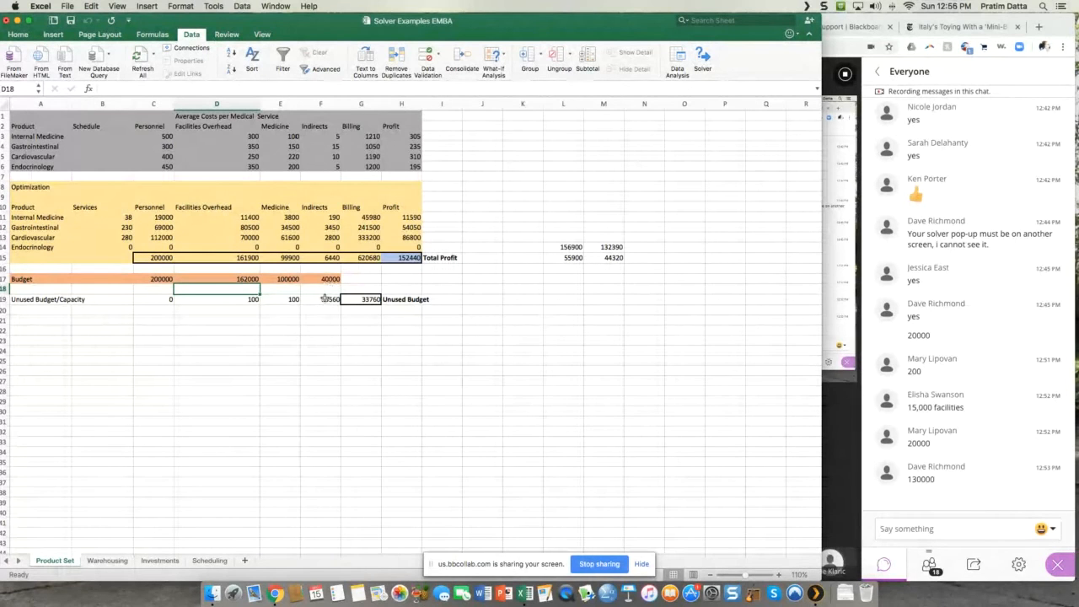
Step: Check the Indirects budget and its unused amount, and set the Indirects budget in F17 to 10000
{"action": "left_click", "coordinate": [321, 279]}
{"action": "left_click", "coordinate": [326, 301]}
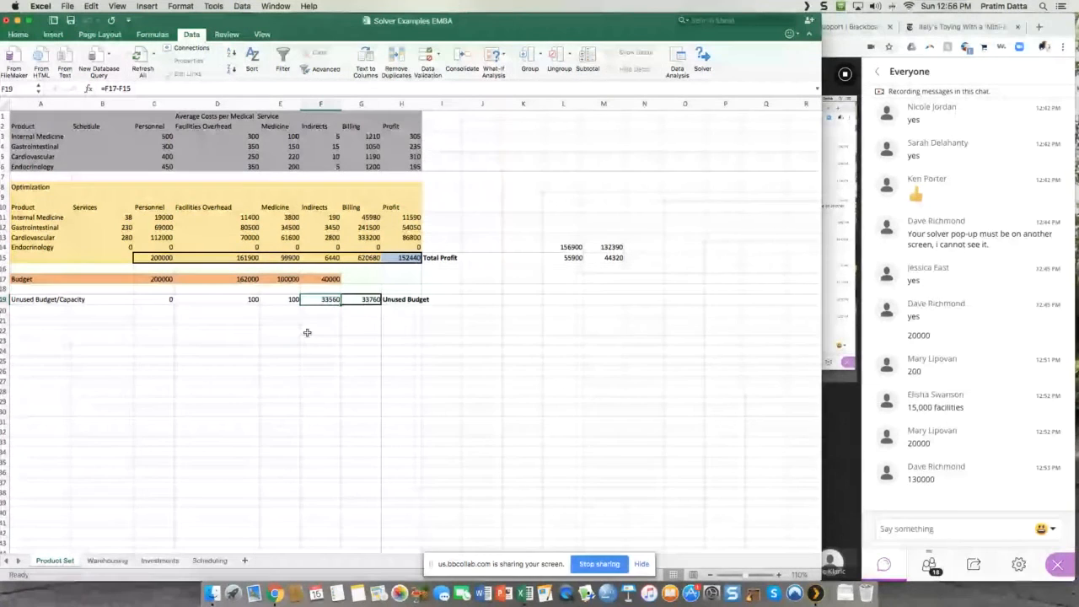
{"action": "left_click", "coordinate": [160, 279]}
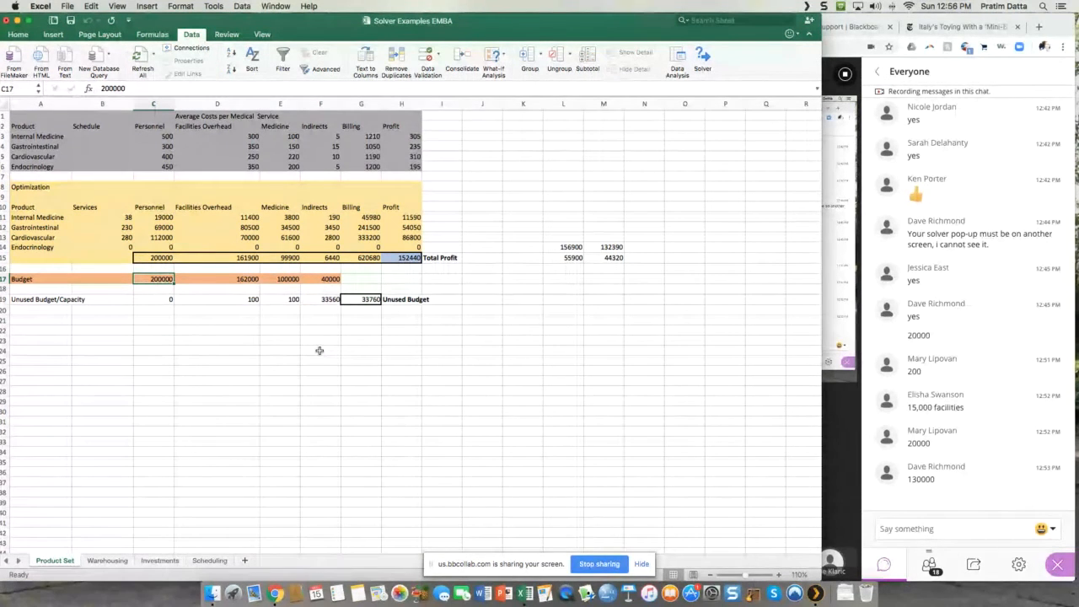
{"action": "left_click", "coordinate": [331, 280]}
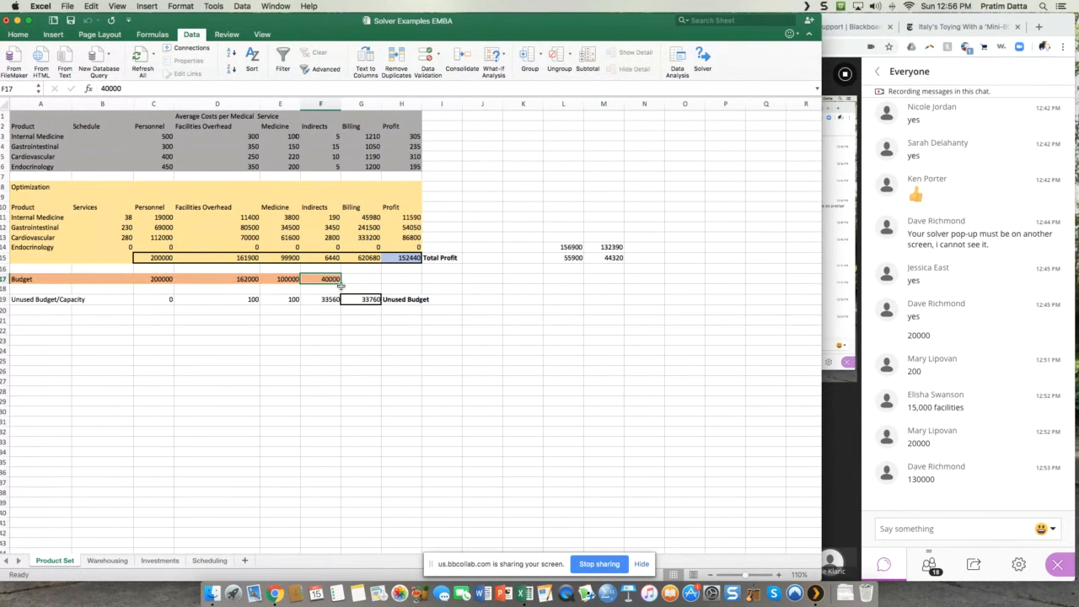
{"action": "type", "text": "1"}
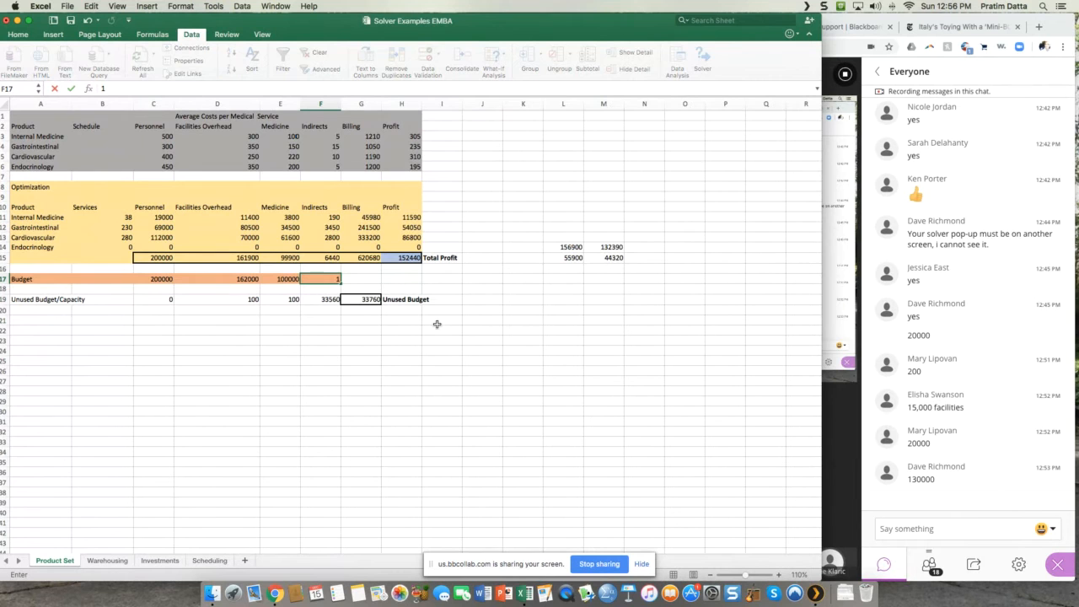
{"action": "type", "text": "0000"}
{"action": "key", "text": "Return"}
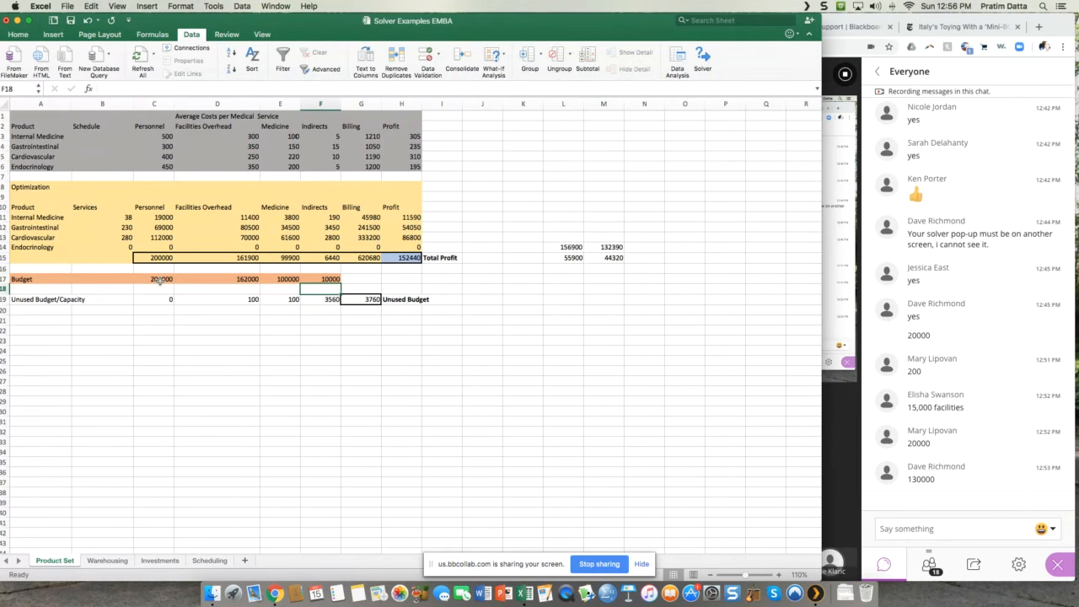
Step: Set the Personnel budget in C17 to 220000 and try to rerun Solver with Simplex LP to maximize total profit in H15
{"action": "left_click", "coordinate": [159, 281]}
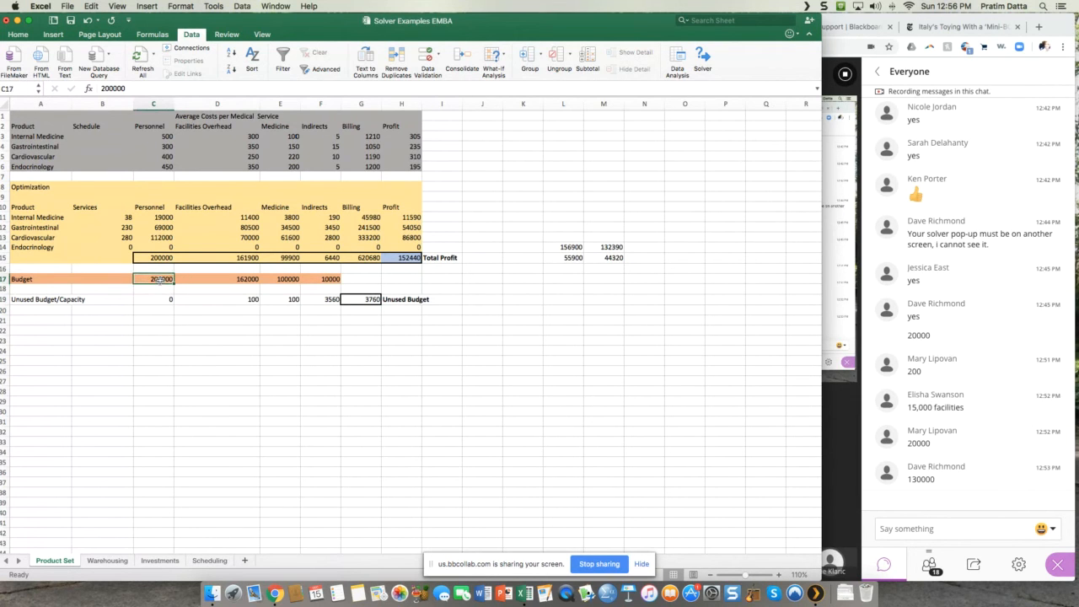
{"action": "type", "text": "1"}
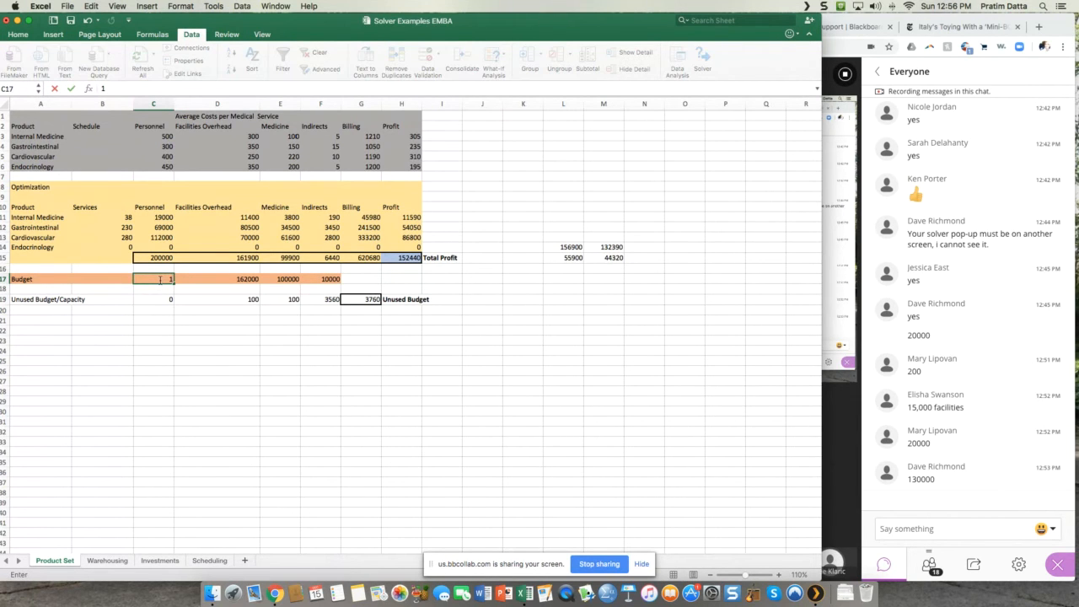
{"action": "type", "text": "20000"}
{"action": "left_click", "coordinate": [155, 279]}
{"action": "key", "text": "BackSpace"}
{"action": "type", "text": "2"}
{"action": "key", "text": "Return"}
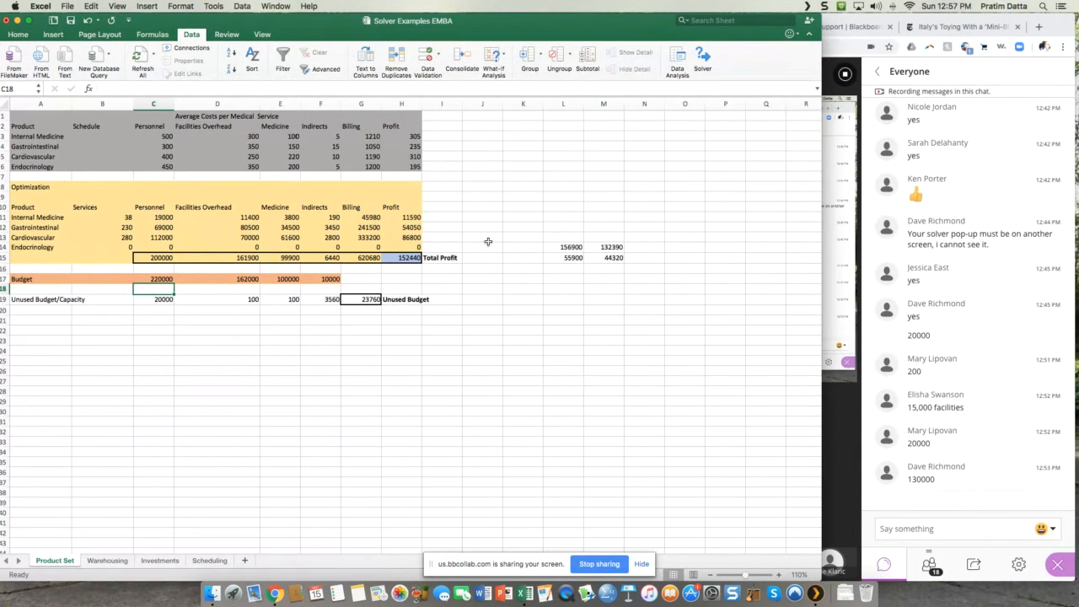
{"action": "left_click", "coordinate": [701, 60]}
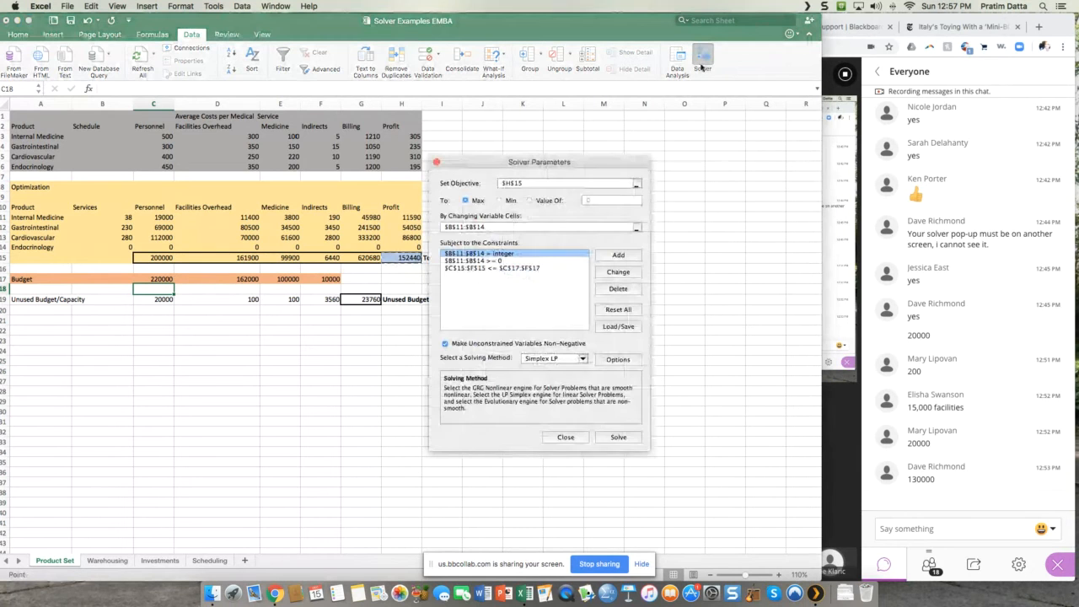
{"action": "left_click", "coordinate": [620, 437]}
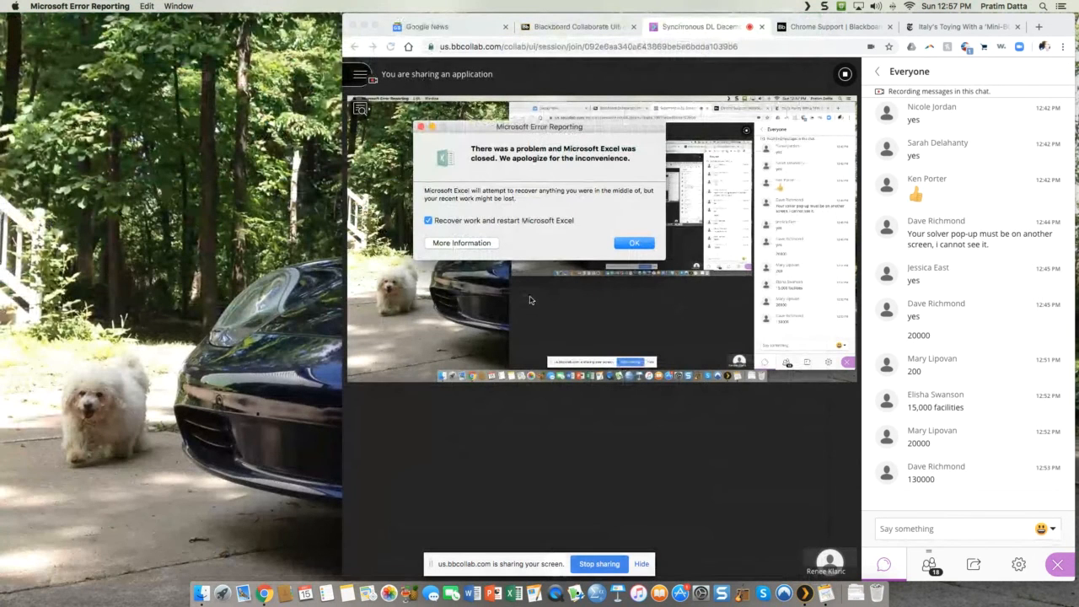
Step: Restart Excel with work recovery enabled and open the last saved version of the Solver Examples EMBA workbook
{"action": "left_click", "coordinate": [632, 244]}
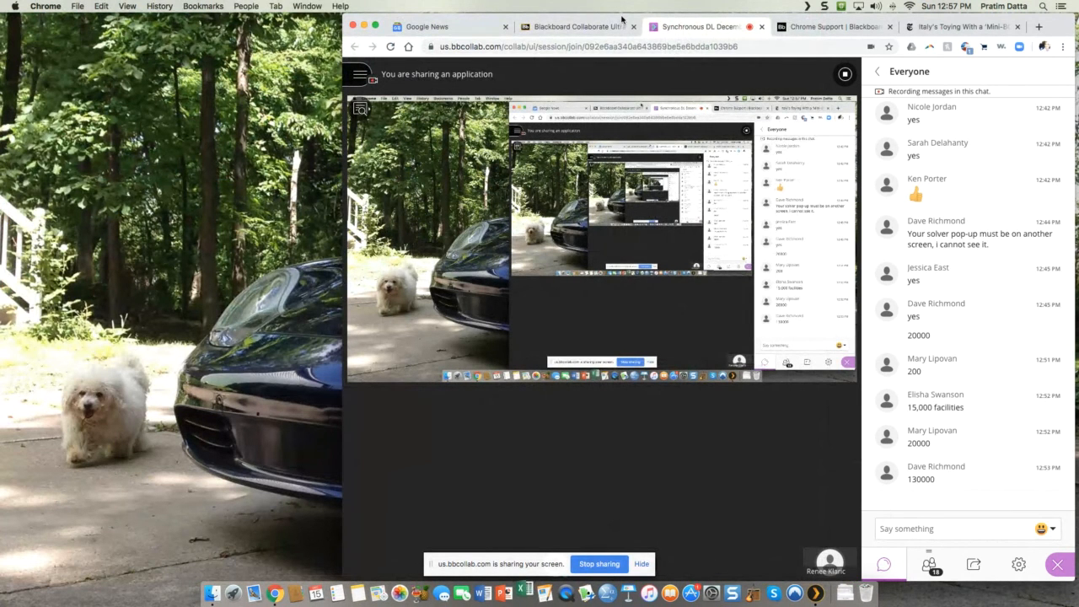
{"action": "left_click_drag", "start_coordinate": [616, 20], "coordinate": [418, 4]}
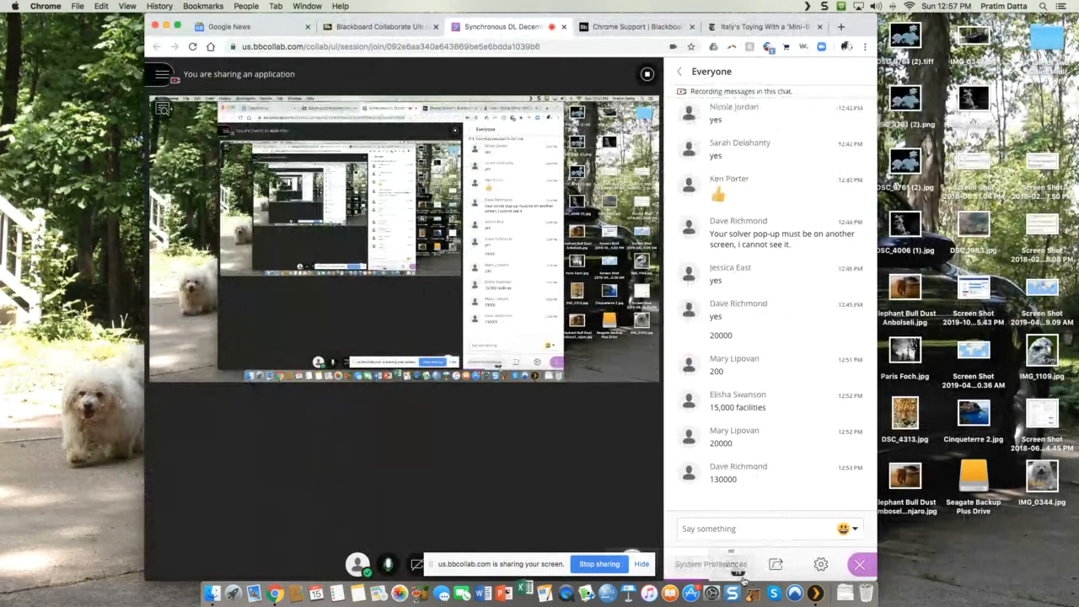
{"action": "left_click", "coordinate": [772, 557]}
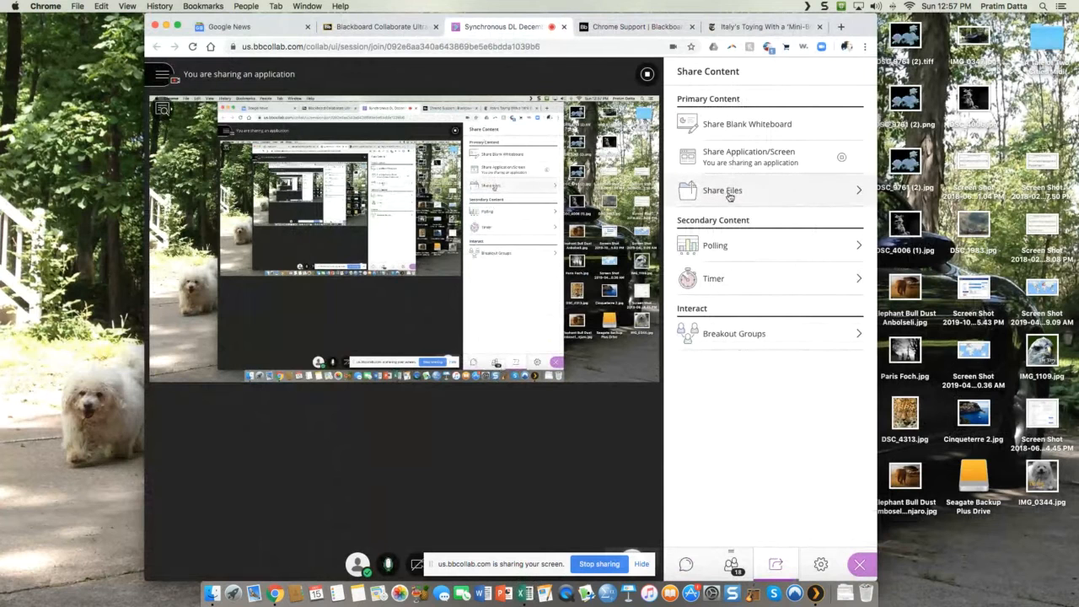
{"action": "left_click", "coordinate": [522, 596]}
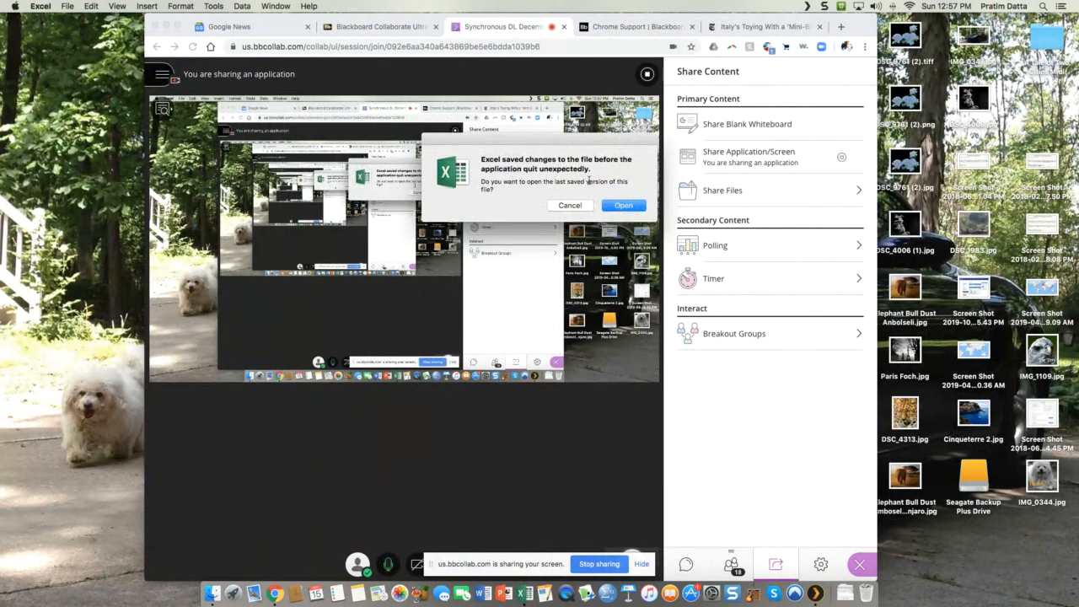
{"action": "left_click", "coordinate": [621, 206]}
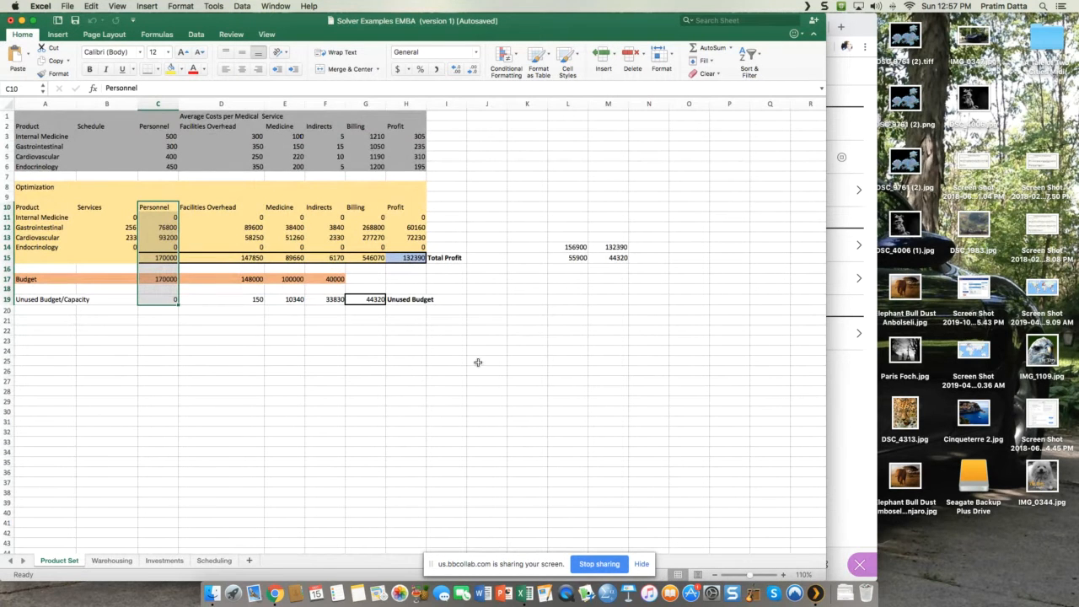
Step: Switch to the Blackboard Collaborate session in Chrome to check the Everyone chat, and return to the Excel workbook
{"action": "left_click", "coordinate": [846, 480]}
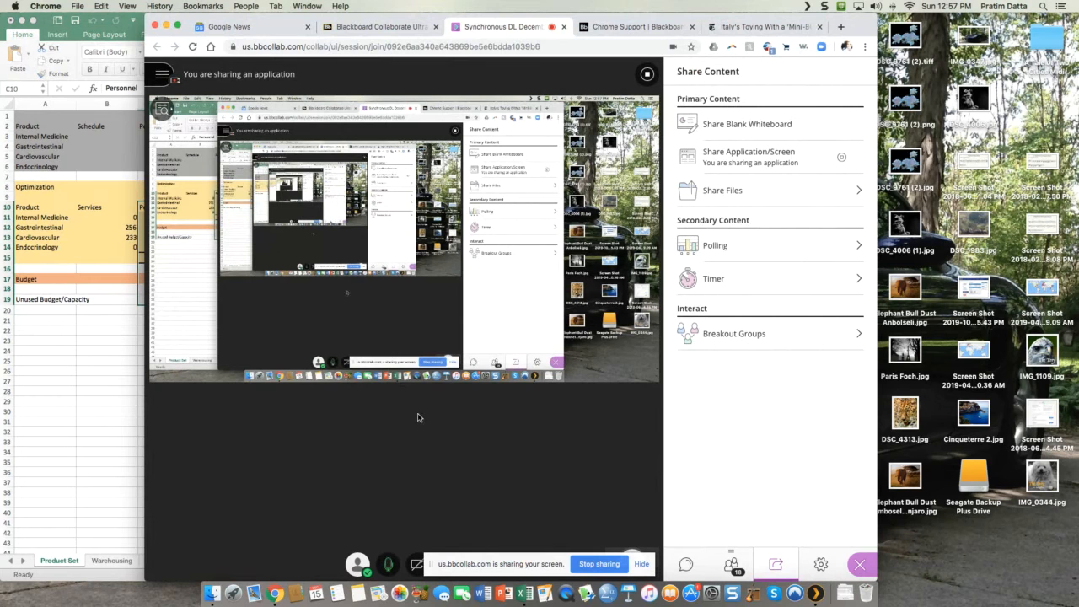
{"action": "left_click", "coordinate": [688, 566]}
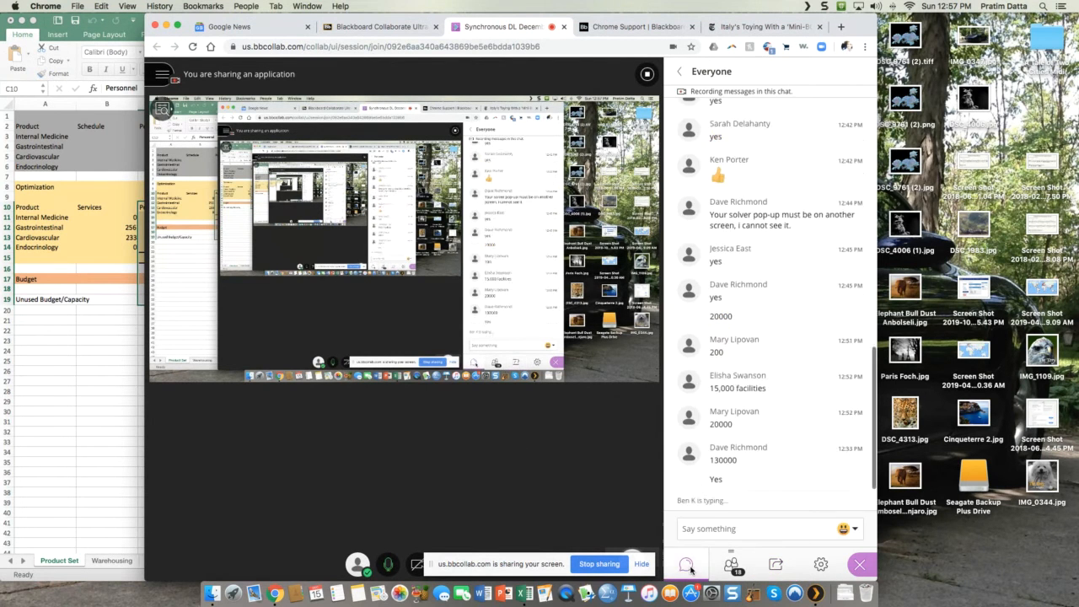
{"action": "left_click", "coordinate": [111, 346]}
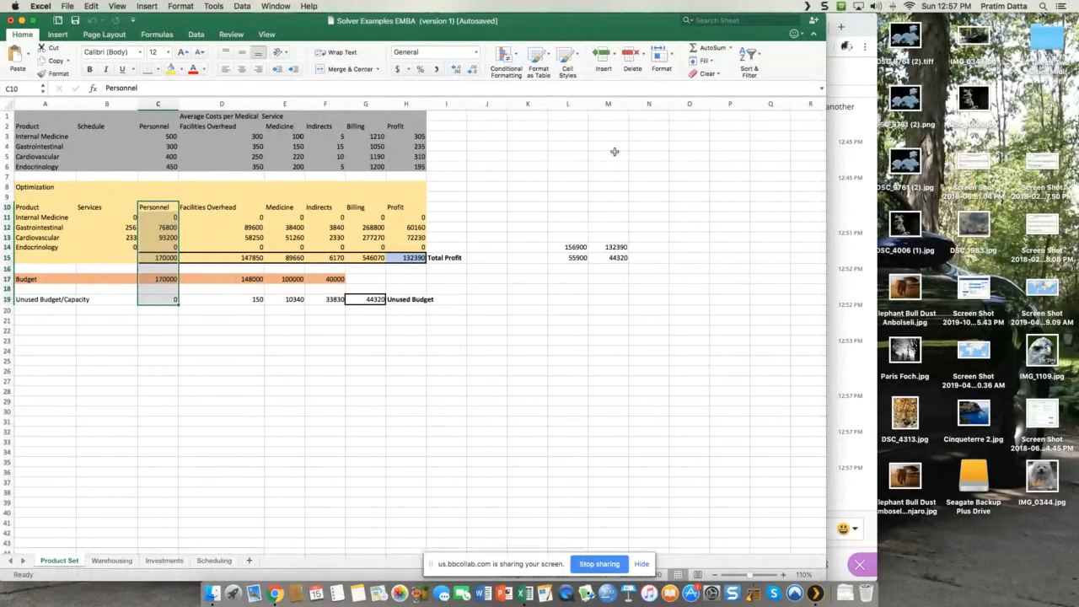
Step: Check the unused Indirects budget formula in F19 and save the recovered workbook as Solver Examples EMBA (Autosaved) in Excel Workbook (.xlsx) format
{"action": "left_click", "coordinate": [190, 311]}
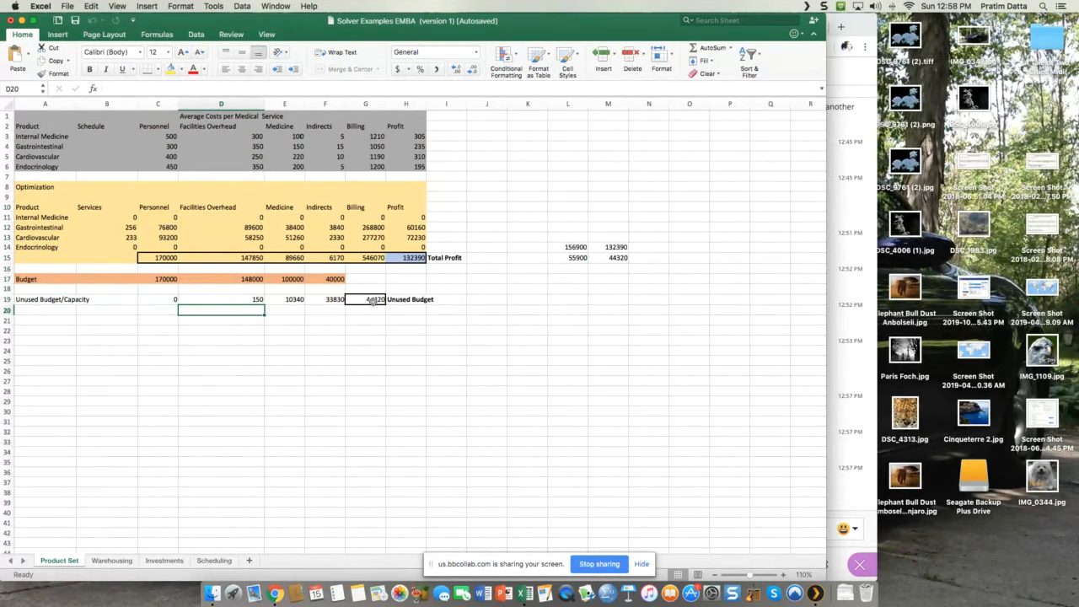
{"action": "left_click", "coordinate": [328, 301]}
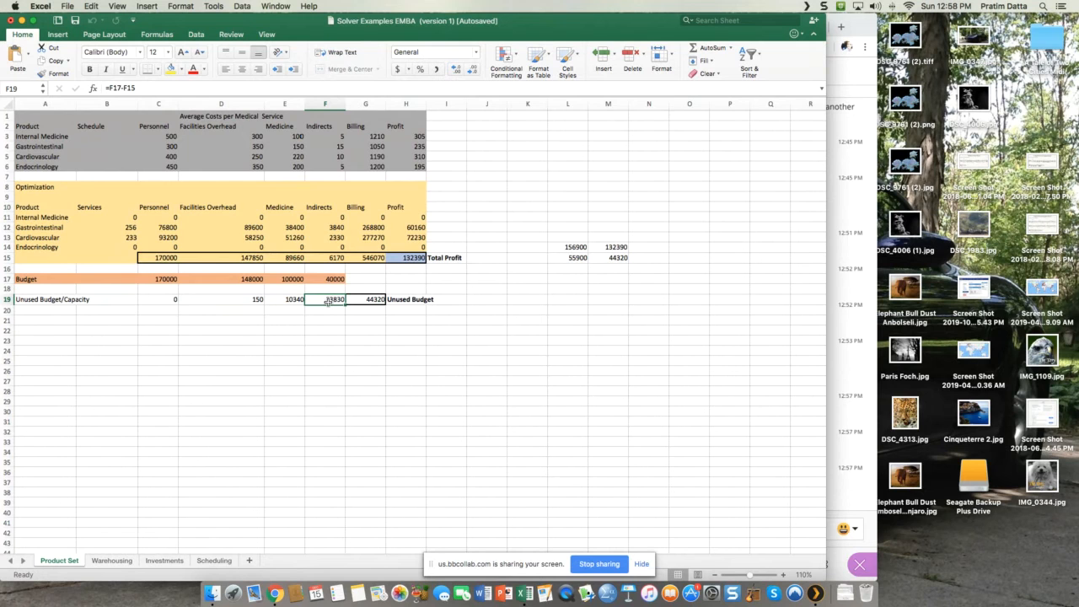
{"action": "key", "text": "super+s"}
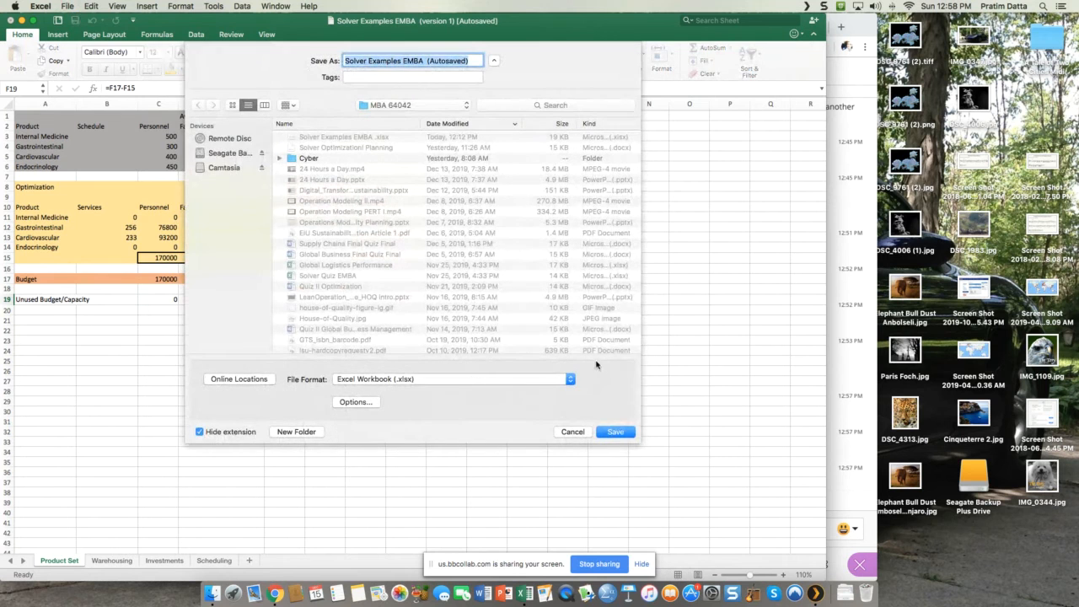
{"action": "left_click", "coordinate": [616, 432]}
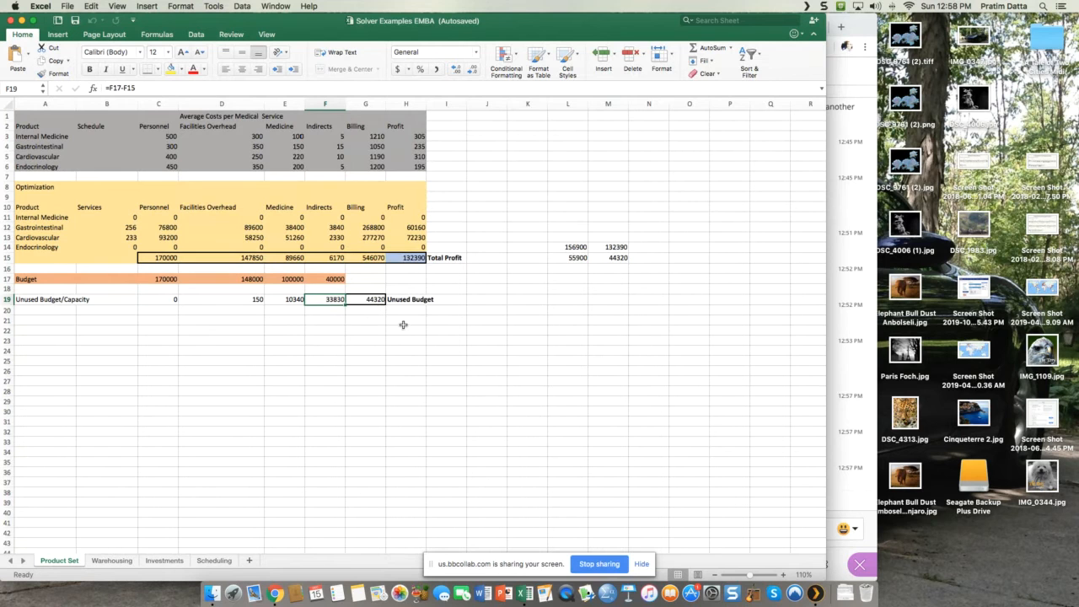
Step: Set the Indirects budget in F17 to 10000 and the Personnel budget in C17 to 200000
{"action": "left_click", "coordinate": [331, 278]}
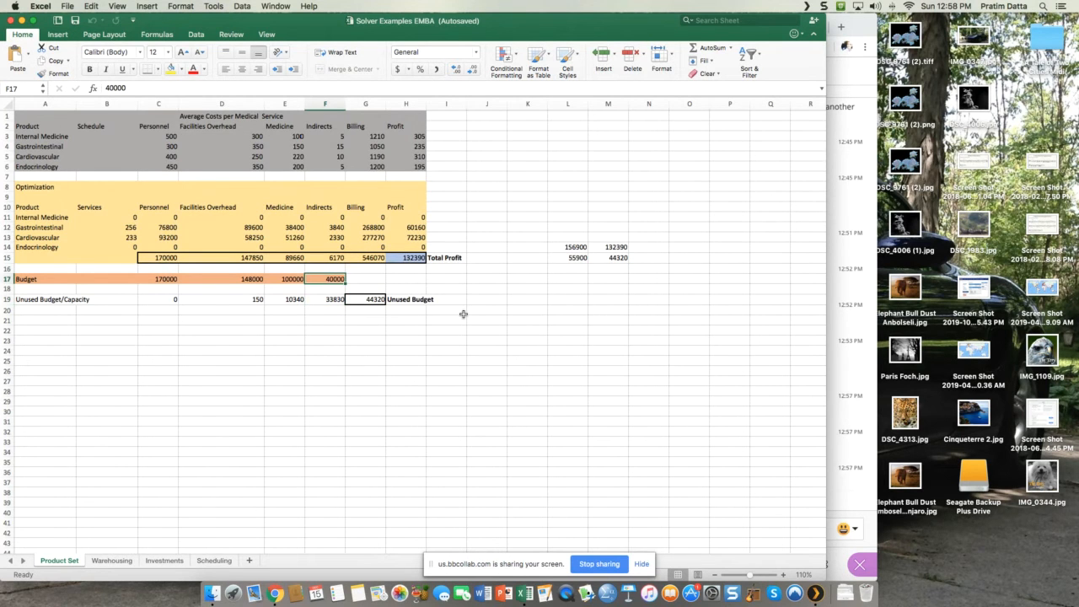
{"action": "type", "text": "10000"}
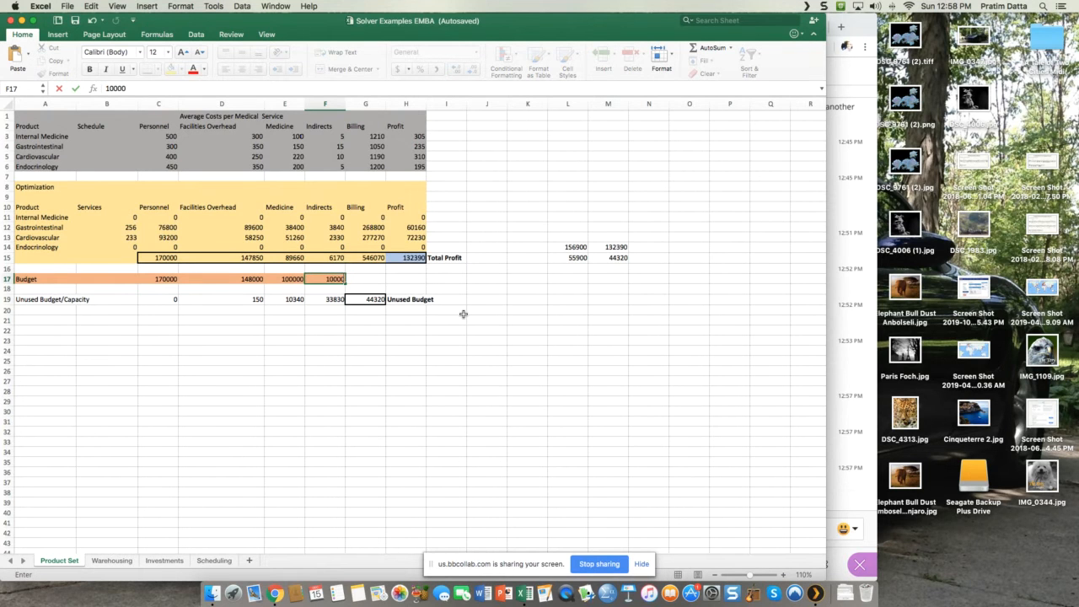
{"action": "key", "text": "Return"}
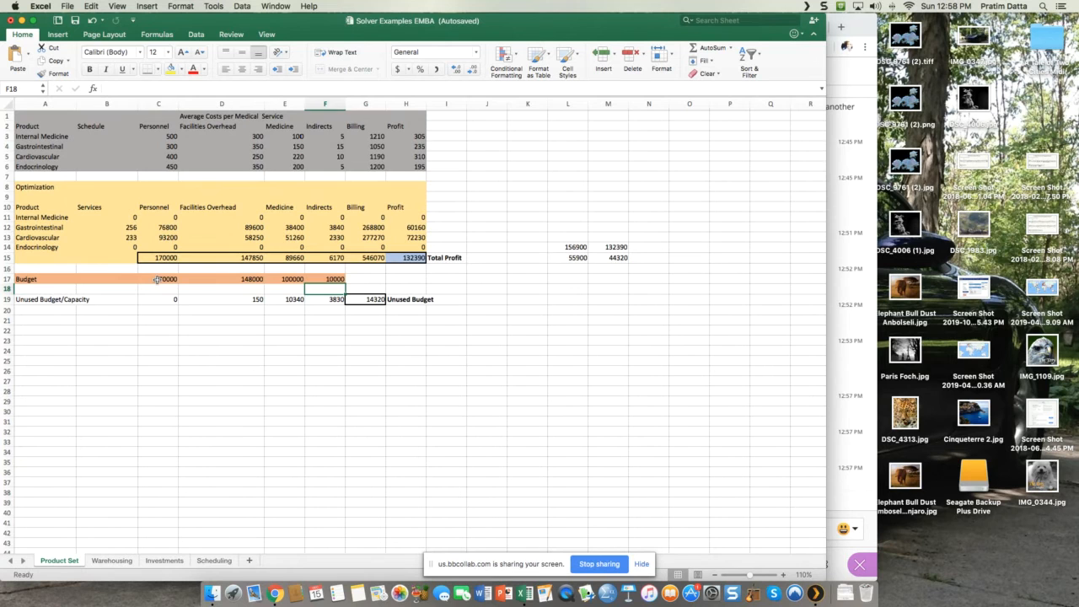
{"action": "left_click", "coordinate": [157, 279]}
{"action": "key", "text": "BackSpace"}
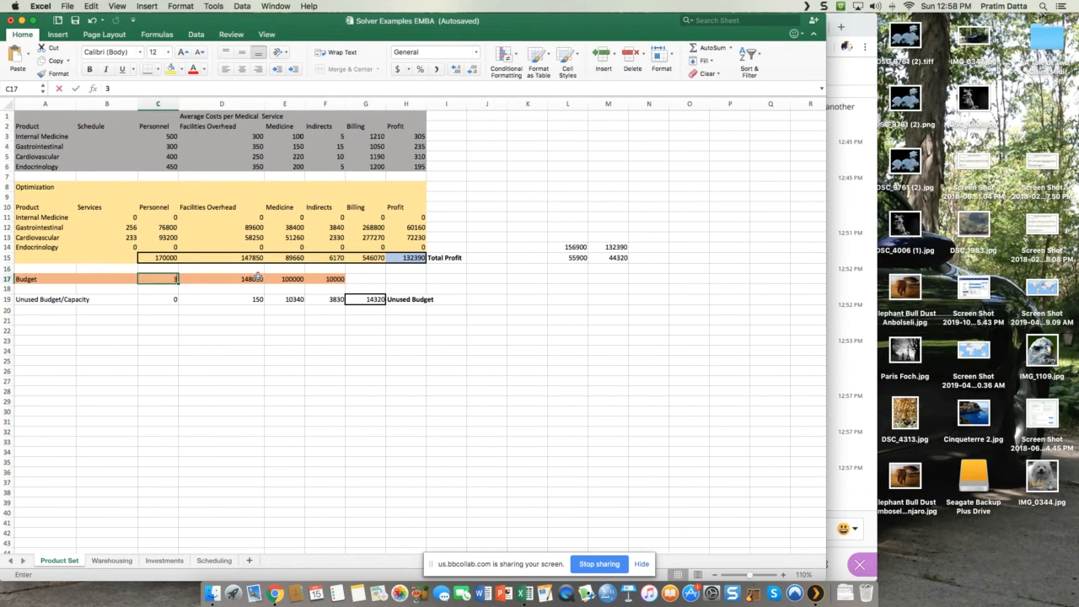
{"action": "type", "text": "200000"}
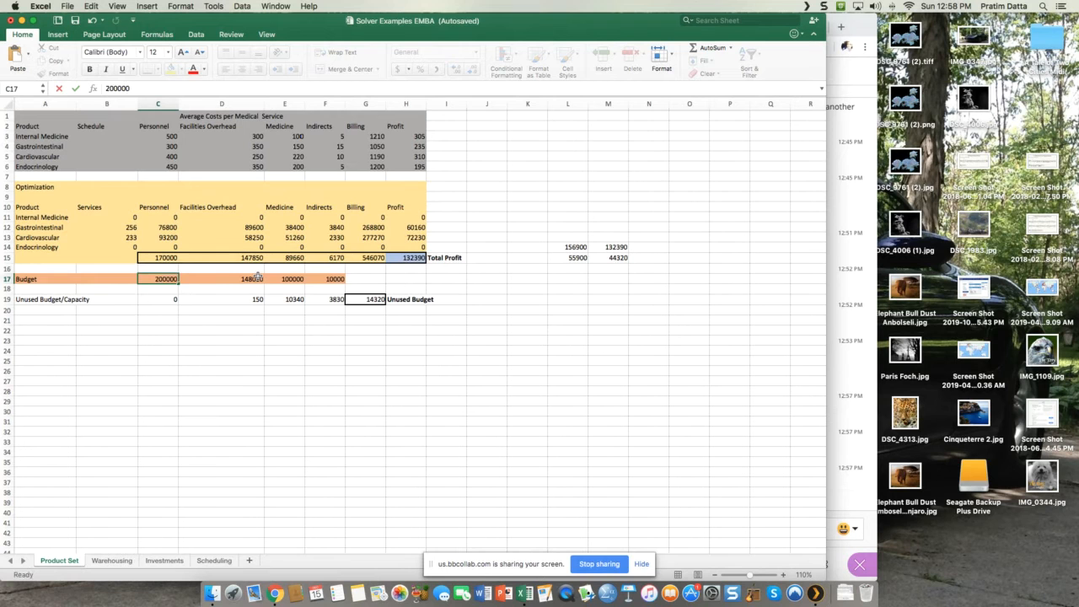
{"action": "key", "text": "Return"}
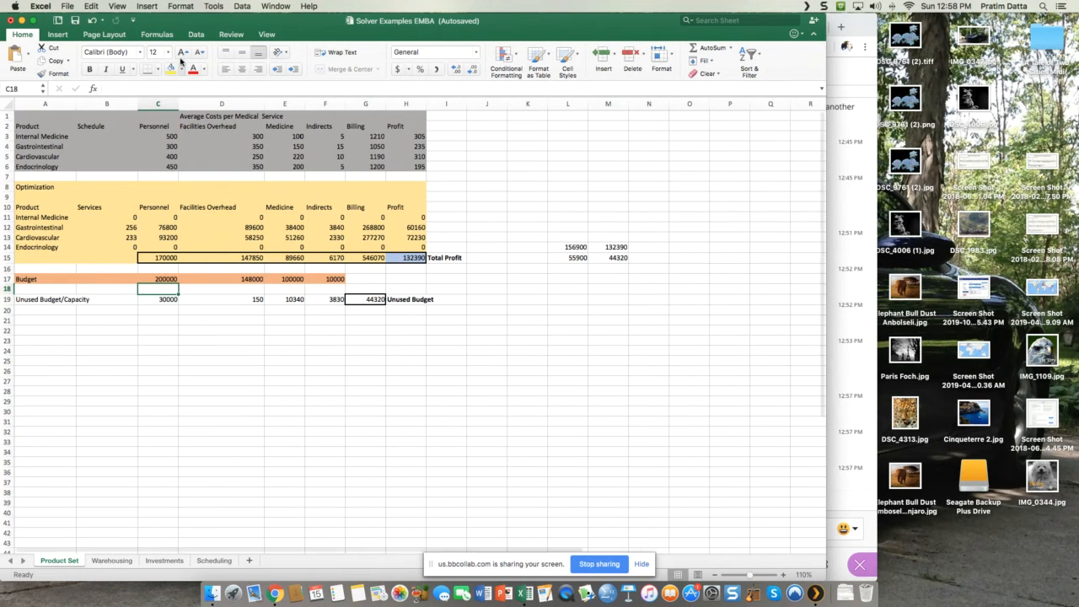
Step: Run Solver with Simplex LP to maximize total profit in H15 and keep the solution
{"action": "left_click", "coordinate": [195, 35]}
{"action": "left_click", "coordinate": [707, 59]}
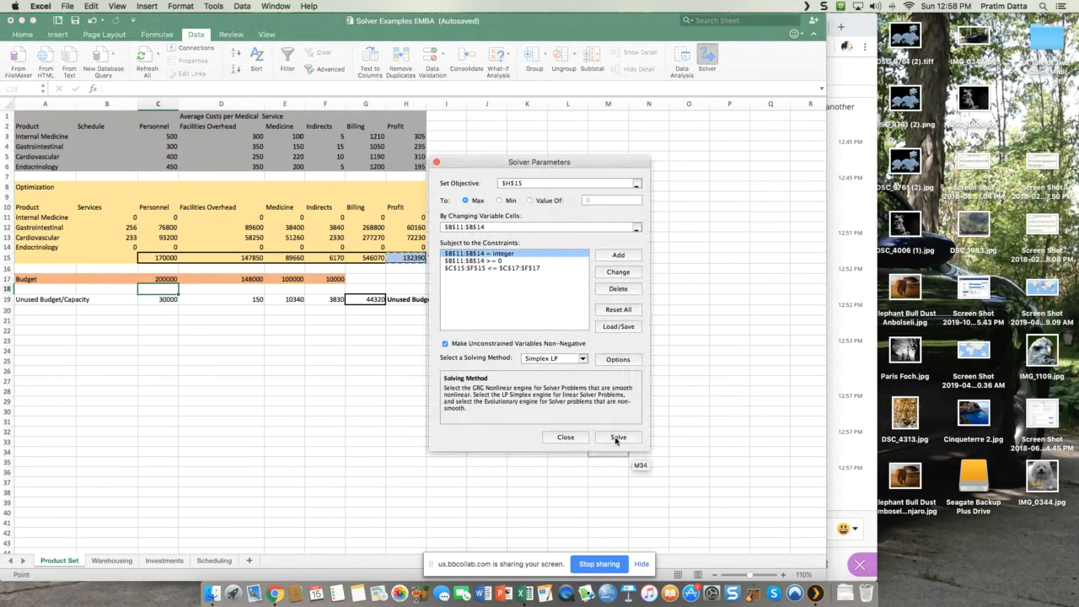
{"action": "left_click", "coordinate": [617, 436]}
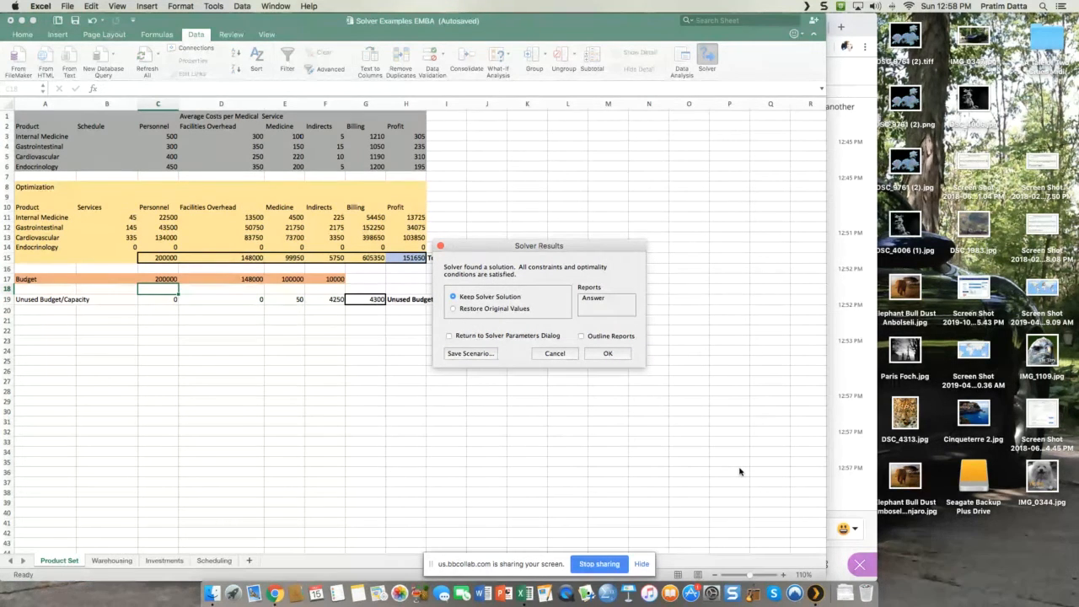
{"action": "left_click", "coordinate": [608, 355]}
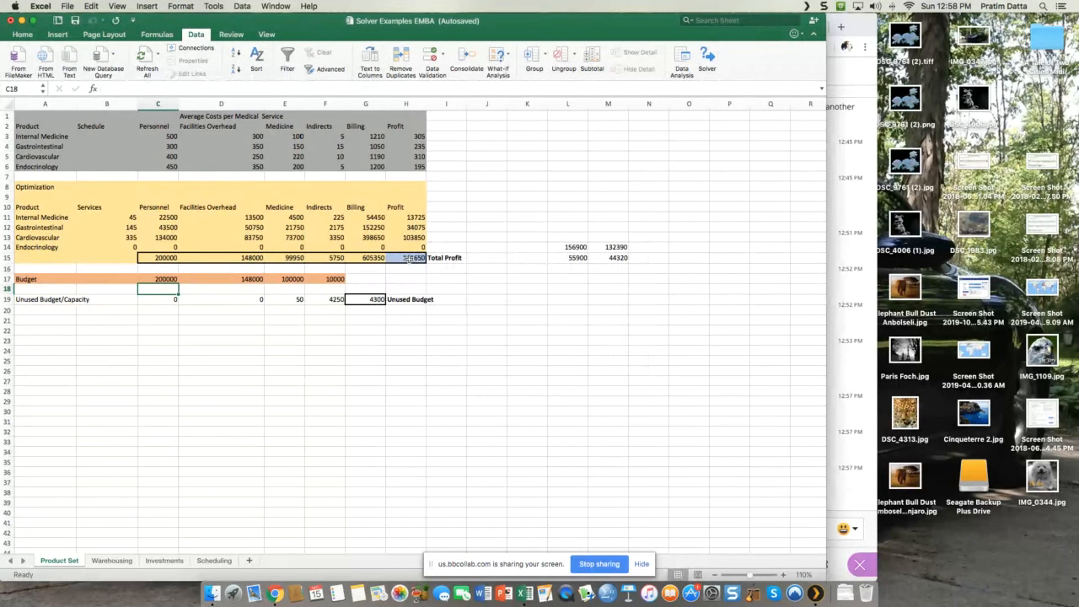
Step: Review the optimized number of services for each medical product in B11:B14, including the whole Endocrinology row
{"action": "left_click", "coordinate": [49, 246]}
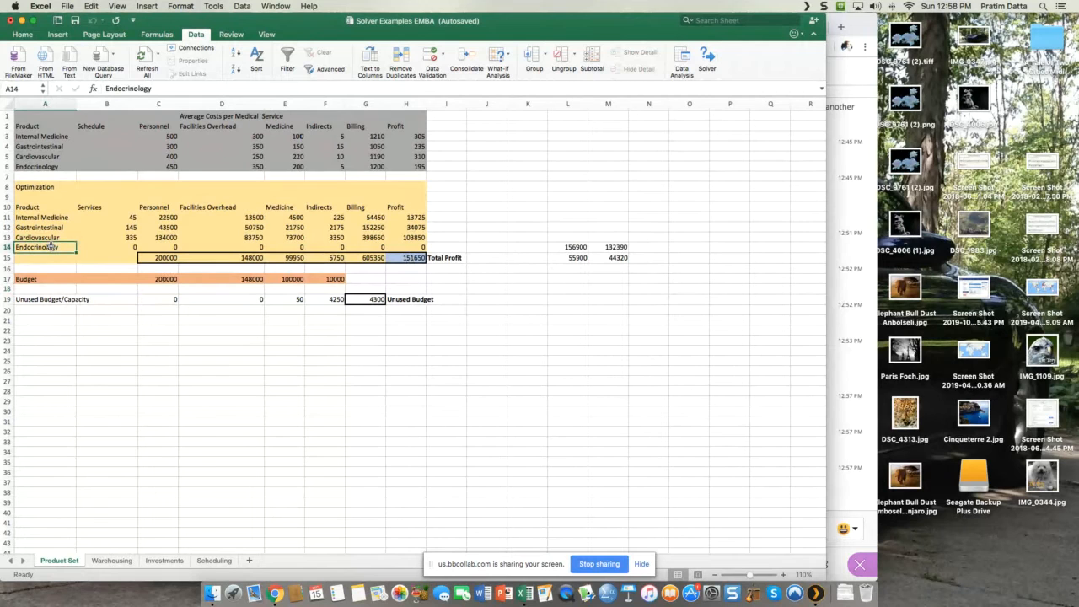
{"action": "left_click", "coordinate": [121, 237]}
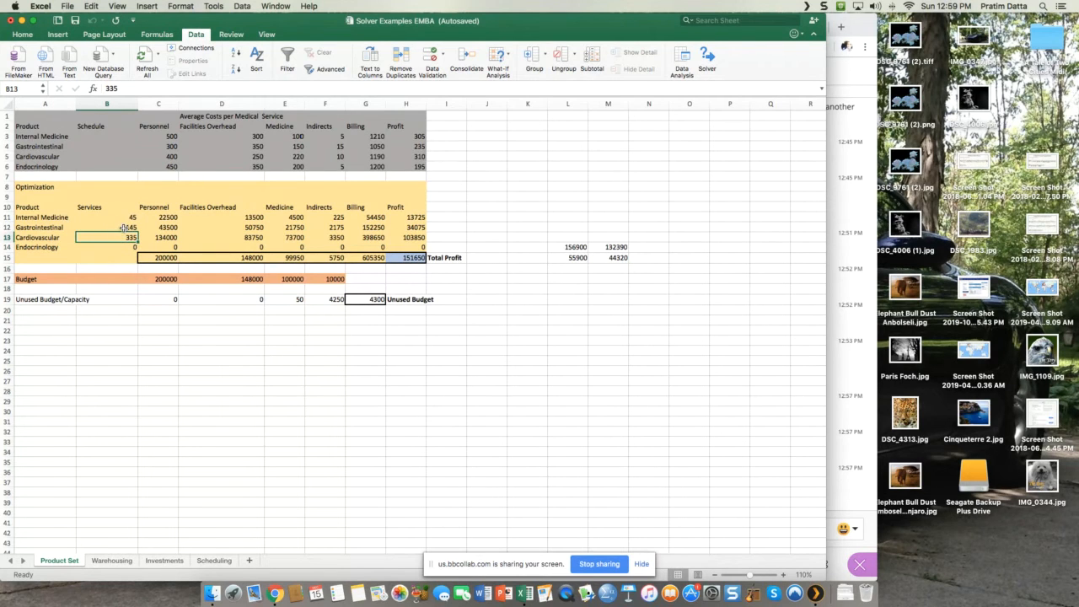
{"action": "left_click", "coordinate": [120, 226]}
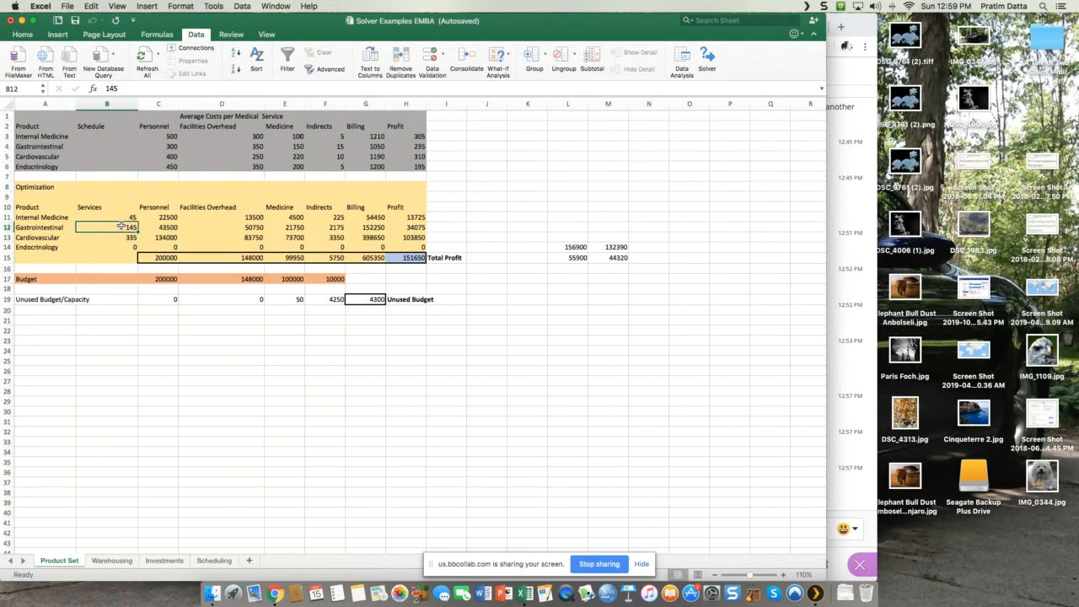
{"action": "left_click", "coordinate": [124, 217]}
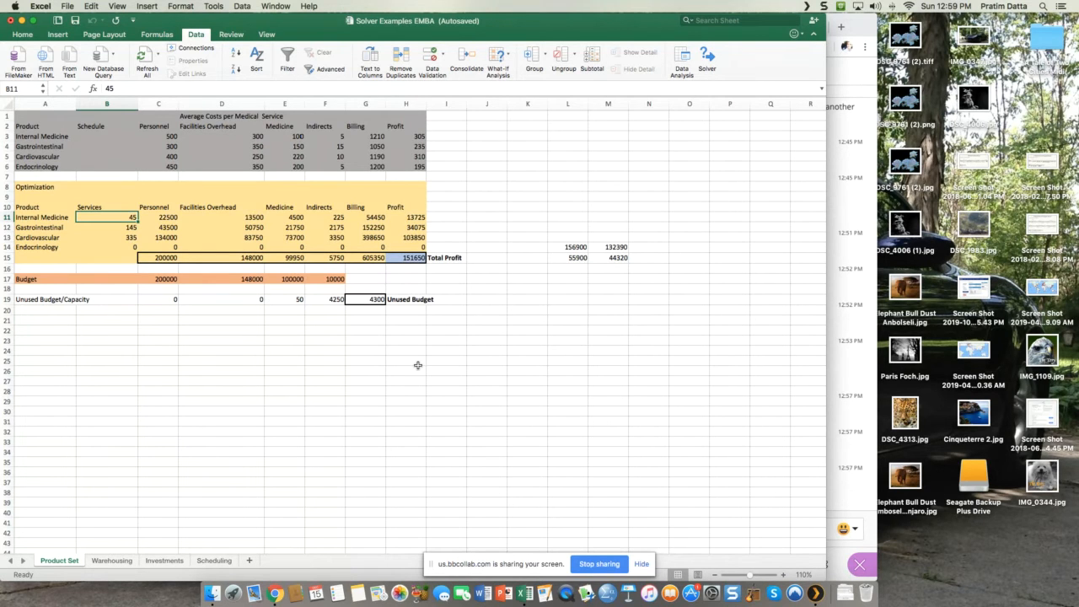
{"action": "left_click", "coordinate": [56, 248]}
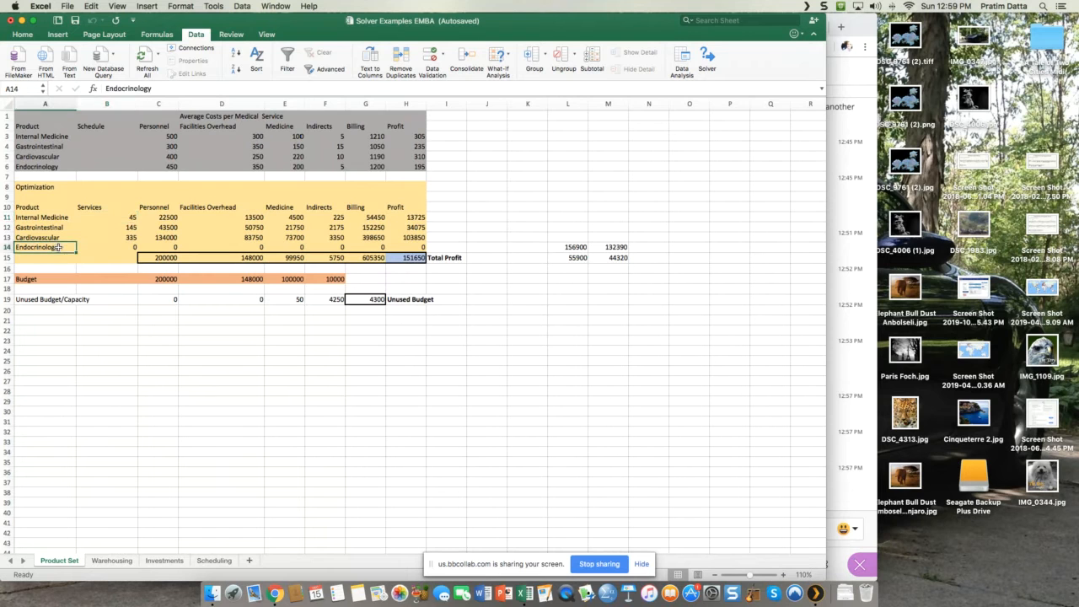
{"action": "left_click_drag", "start_coordinate": [57, 246], "coordinate": [431, 247]}
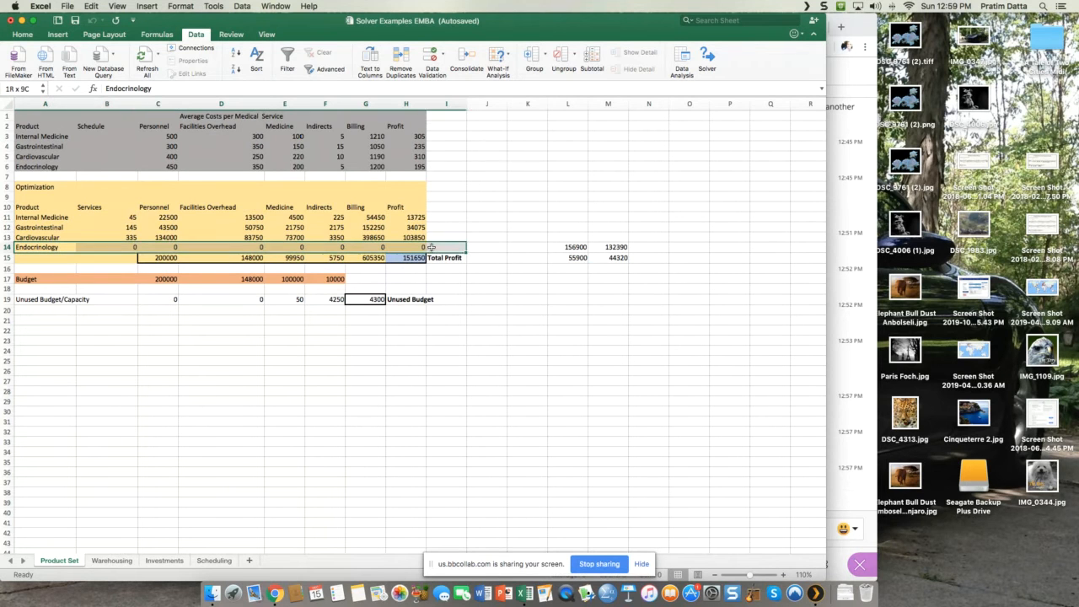
{"action": "left_click", "coordinate": [463, 372]}
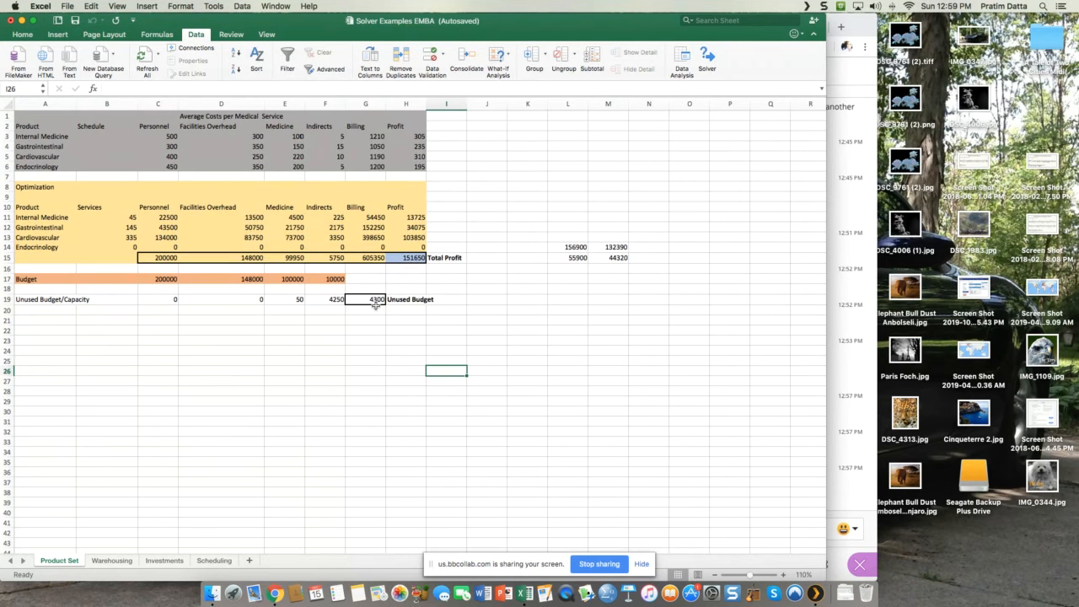
Step: Change the Solver objective to minimize the total unused budget in G19, solve with Simplex LP, and keep the solution
{"action": "left_click", "coordinate": [375, 302]}
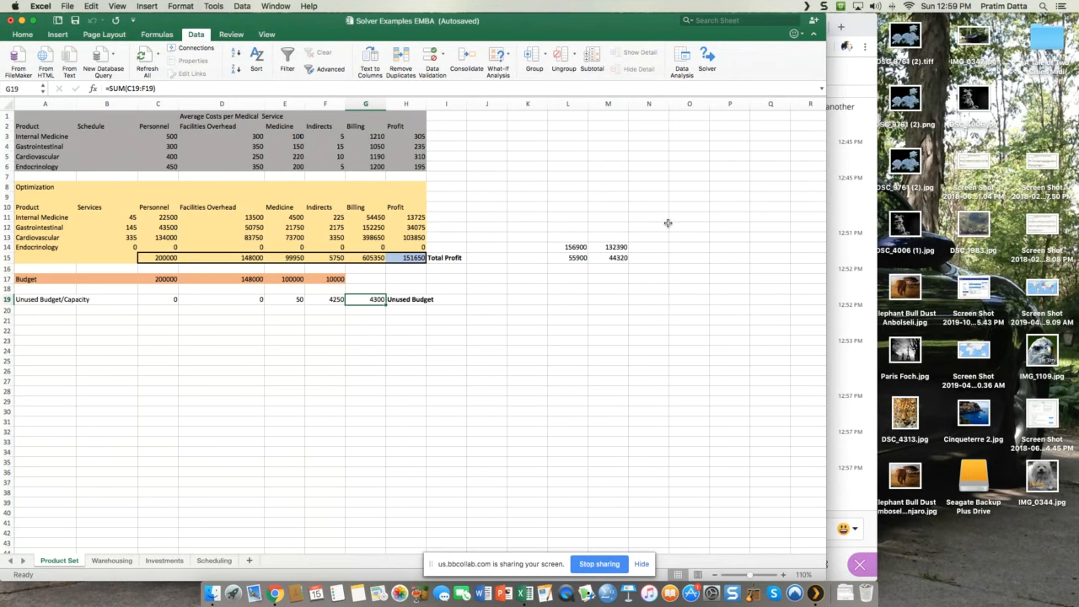
{"action": "left_click", "coordinate": [708, 63]}
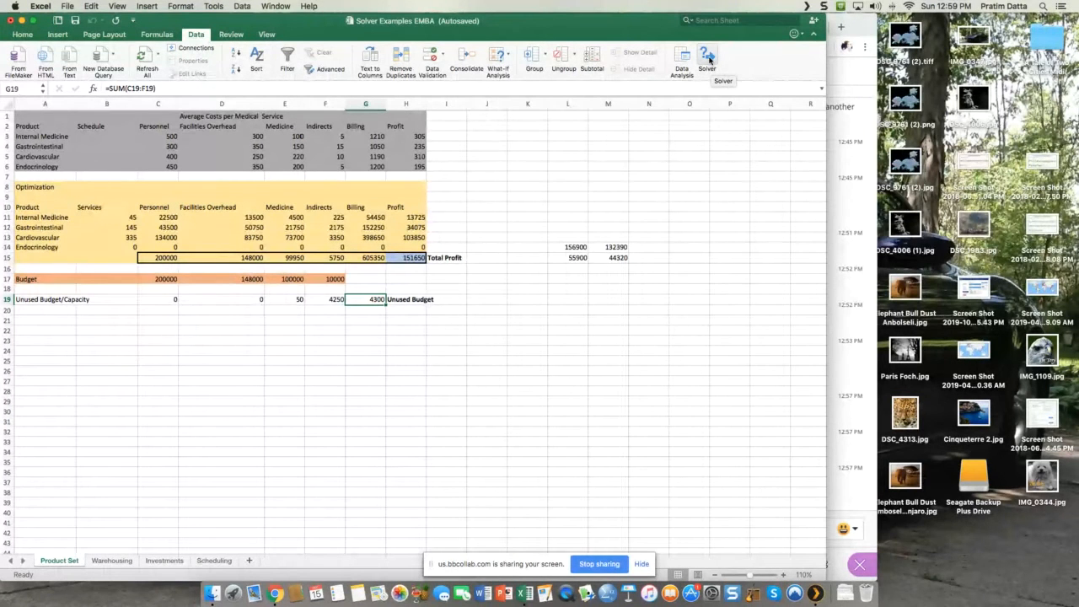
{"action": "left_click", "coordinate": [708, 59]}
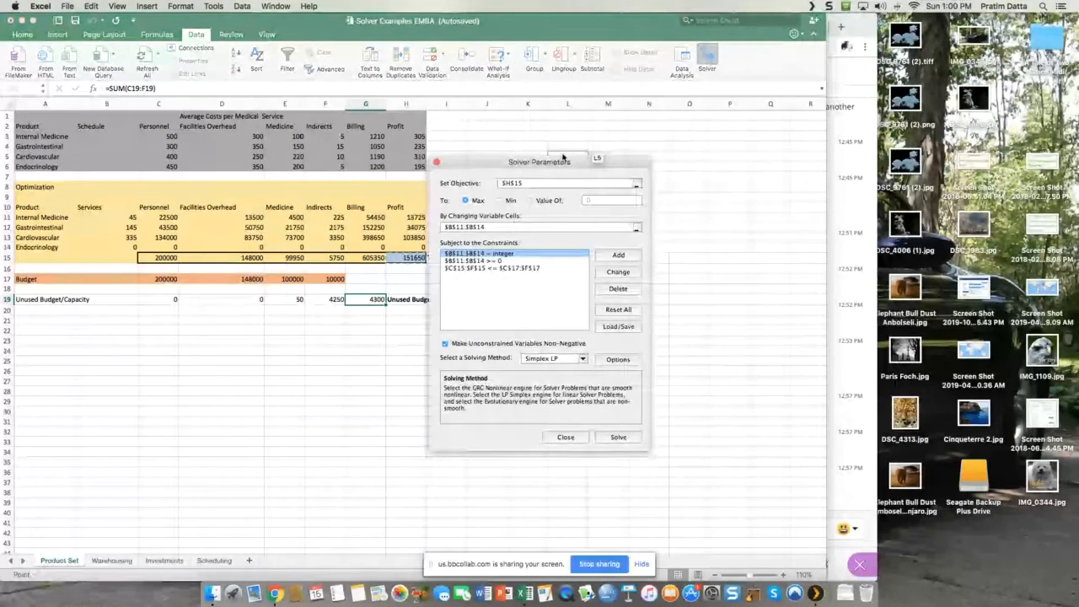
{"action": "left_click_drag", "start_coordinate": [563, 157], "coordinate": [737, 158]}
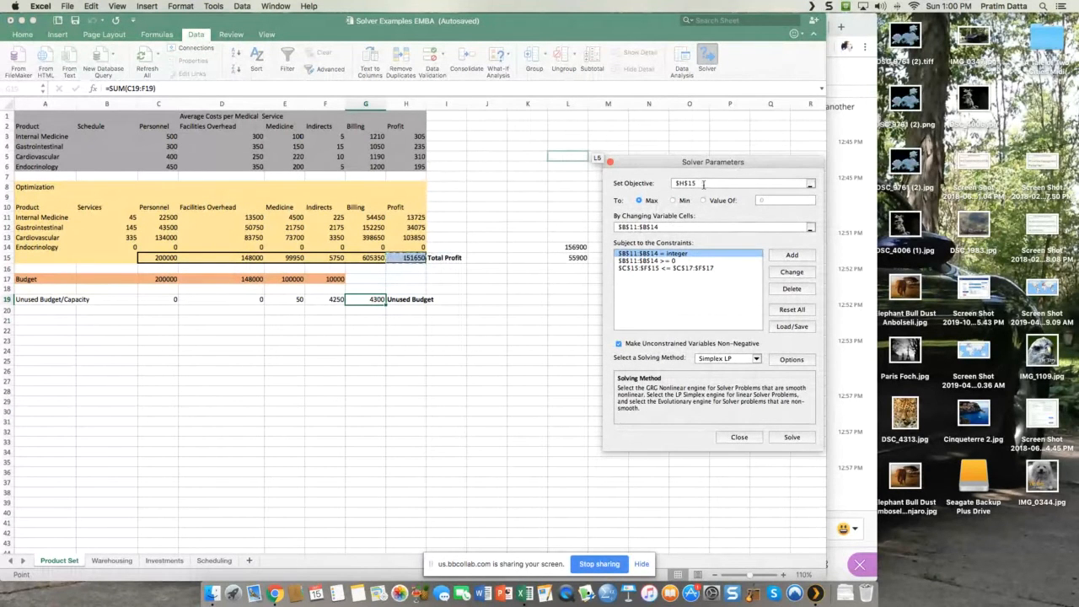
{"action": "left_click_drag", "start_coordinate": [682, 183], "coordinate": [670, 184]}
{"action": "key", "text": "BackSpace"}
{"action": "left_click", "coordinate": [364, 299]}
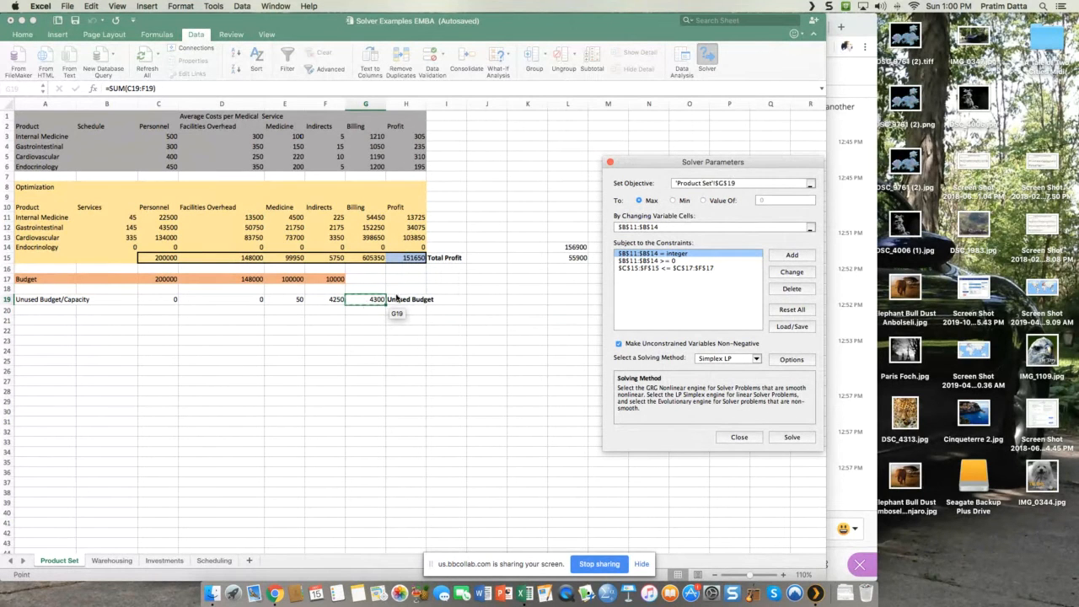
{"action": "left_click", "coordinate": [674, 200]}
{"action": "left_click", "coordinate": [792, 438]}
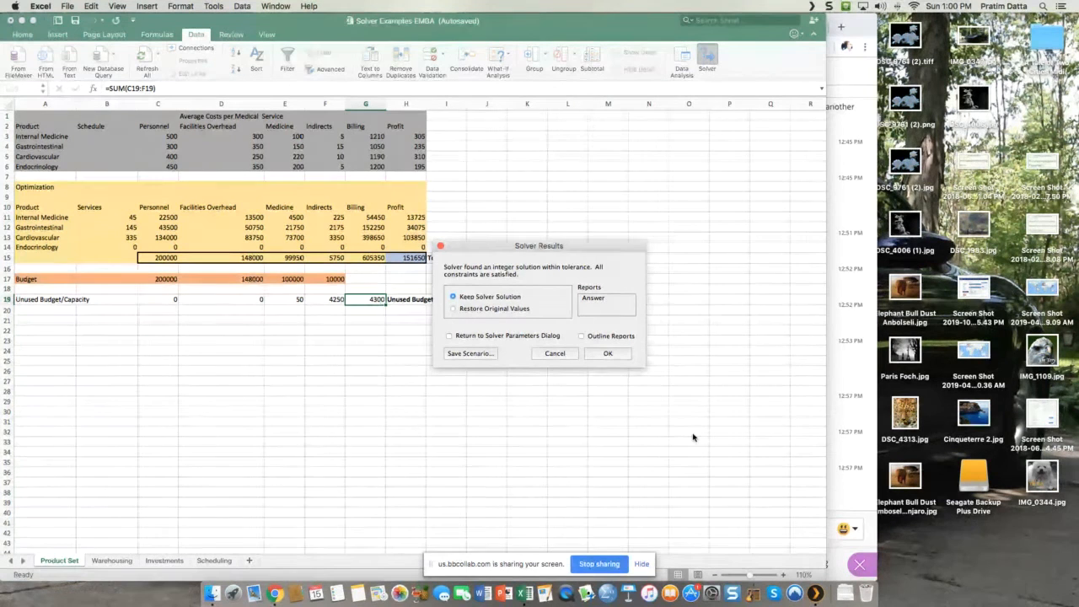
{"action": "left_click", "coordinate": [606, 354]}
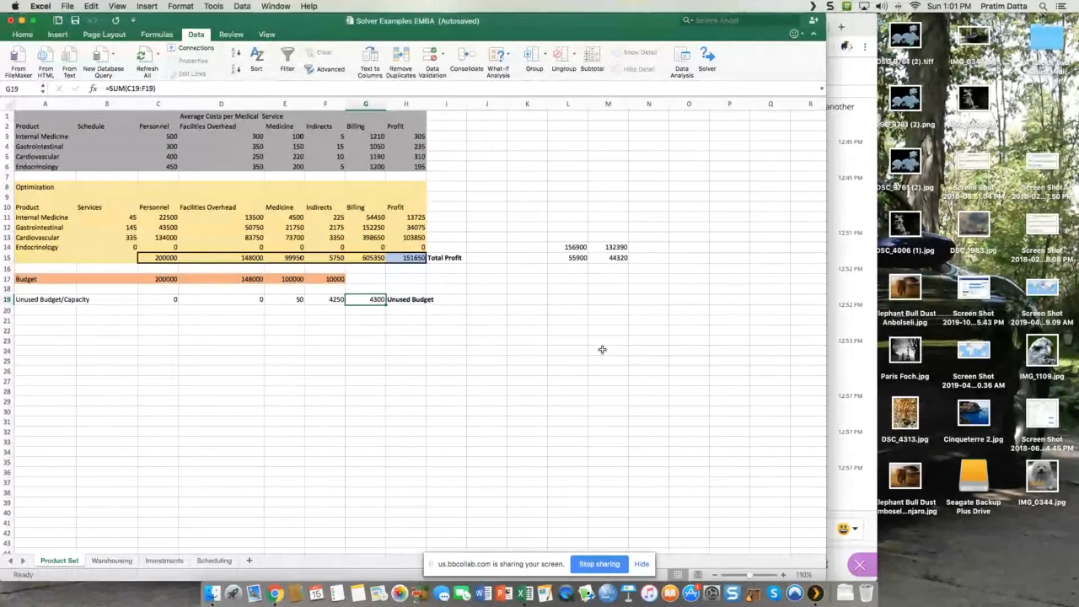
Step: Switch to the Blackboard Collaborate session in Chrome to check the Everyone chat, and return to Excel on the Warehousing sheet
{"action": "left_click", "coordinate": [859, 509]}
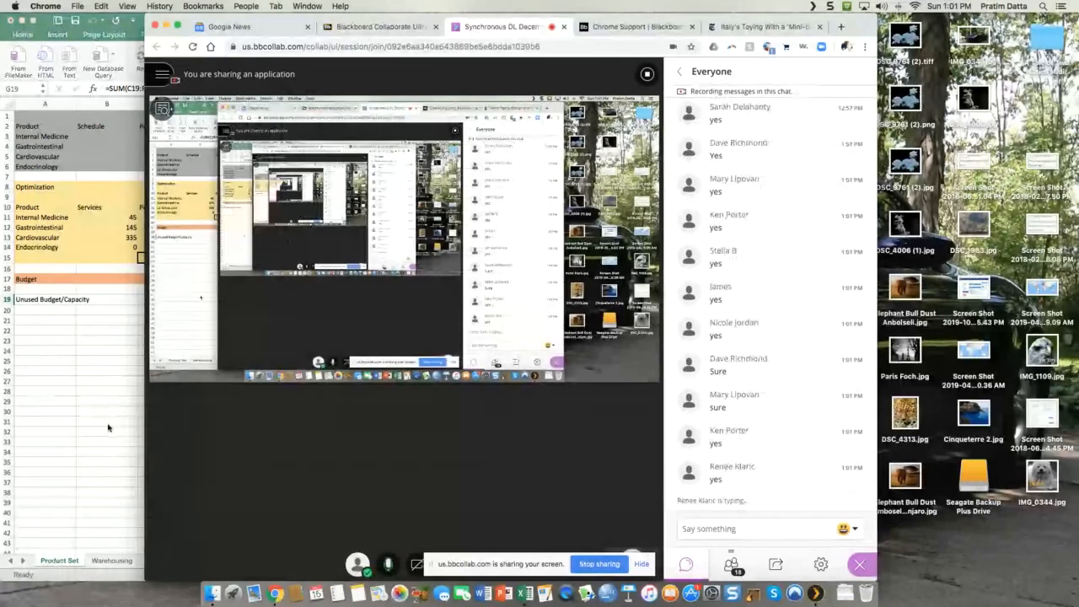
{"action": "left_click", "coordinate": [108, 427]}
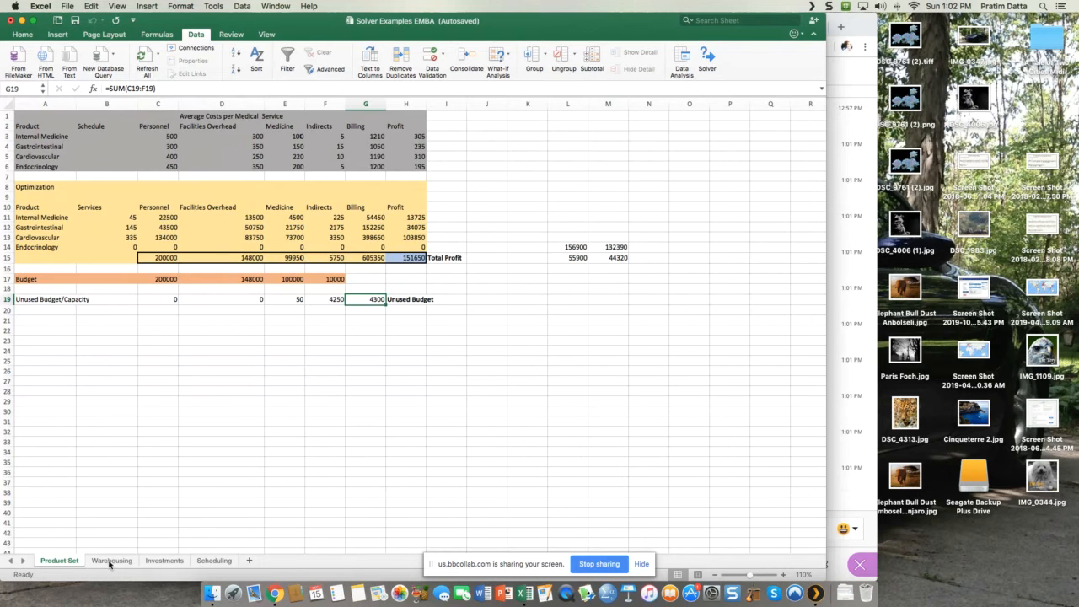
{"action": "left_click", "coordinate": [110, 560]}
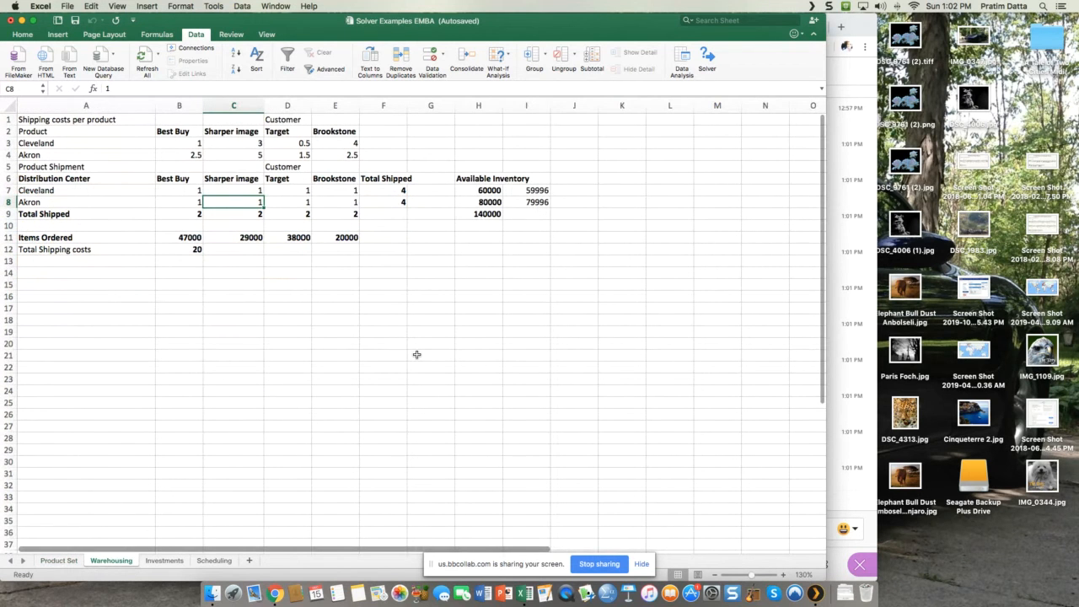
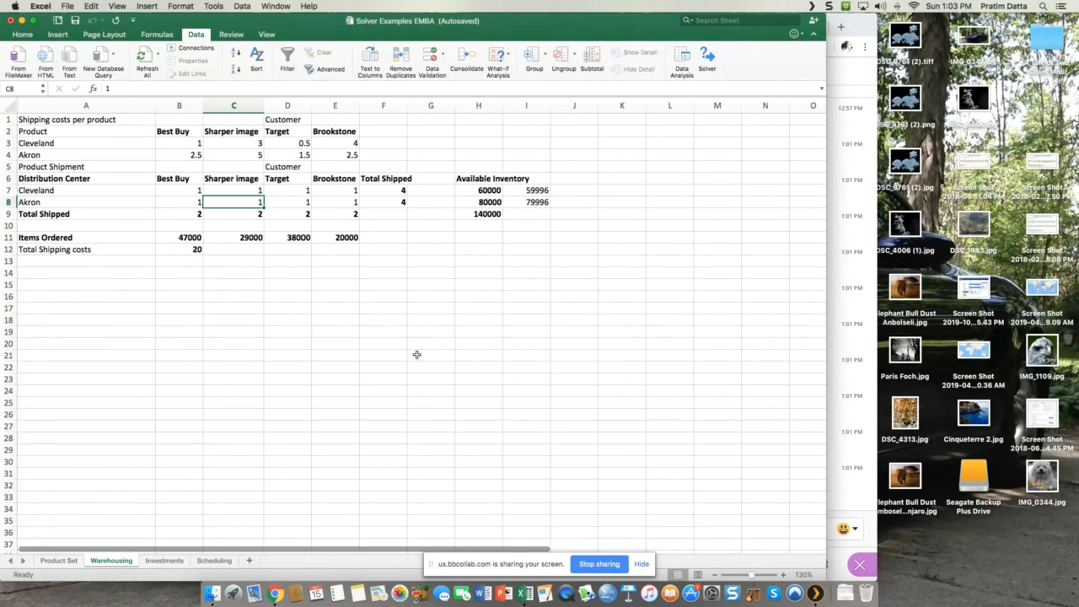
Step: Review Cleveland's shipping cost per product for each customer in B3:E3
{"action": "left_click", "coordinate": [66, 144]}
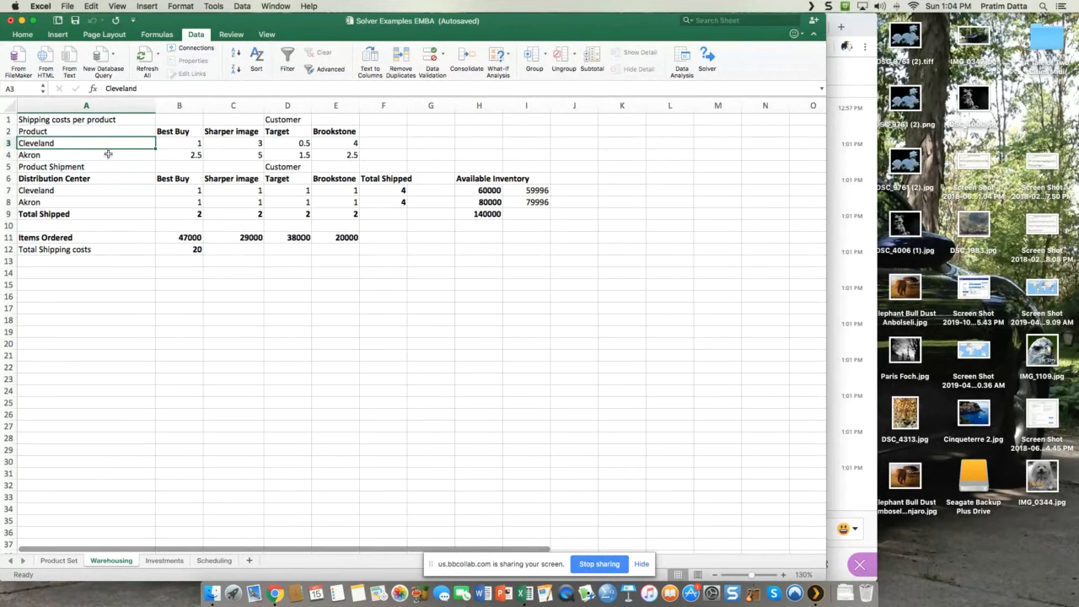
{"action": "left_click", "coordinate": [179, 141]}
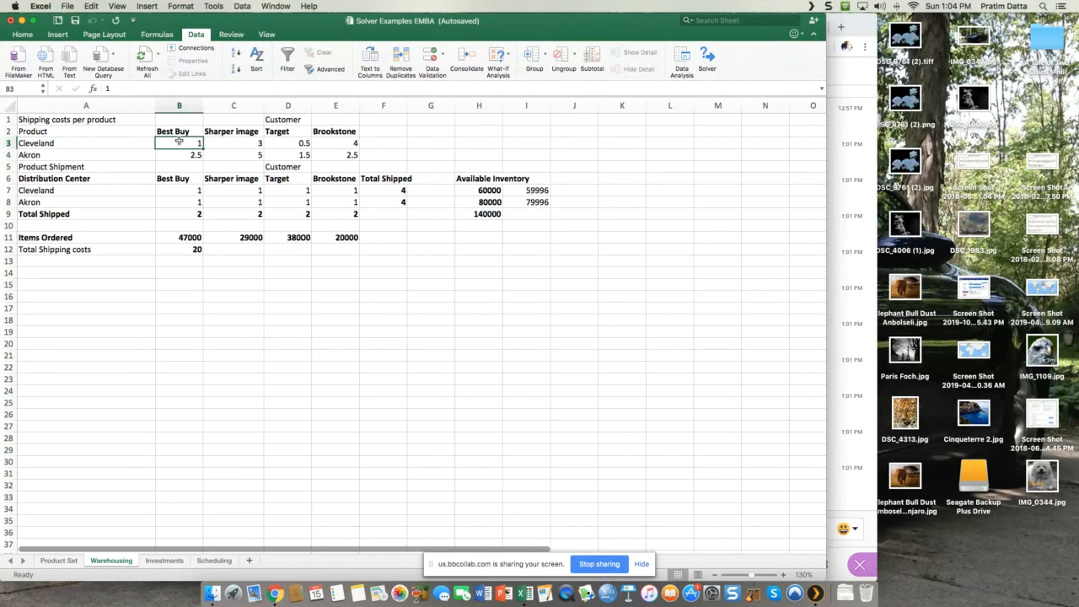
{"action": "left_click", "coordinate": [52, 144]}
{"action": "left_click", "coordinate": [181, 145]}
{"action": "left_click", "coordinate": [238, 143]}
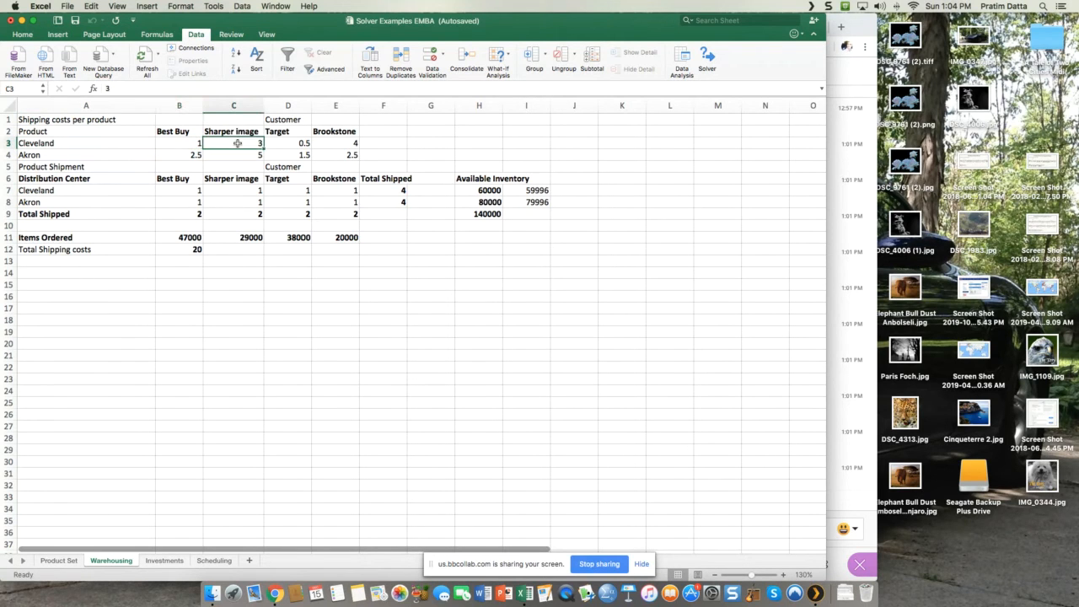
{"action": "left_click", "coordinate": [71, 142]}
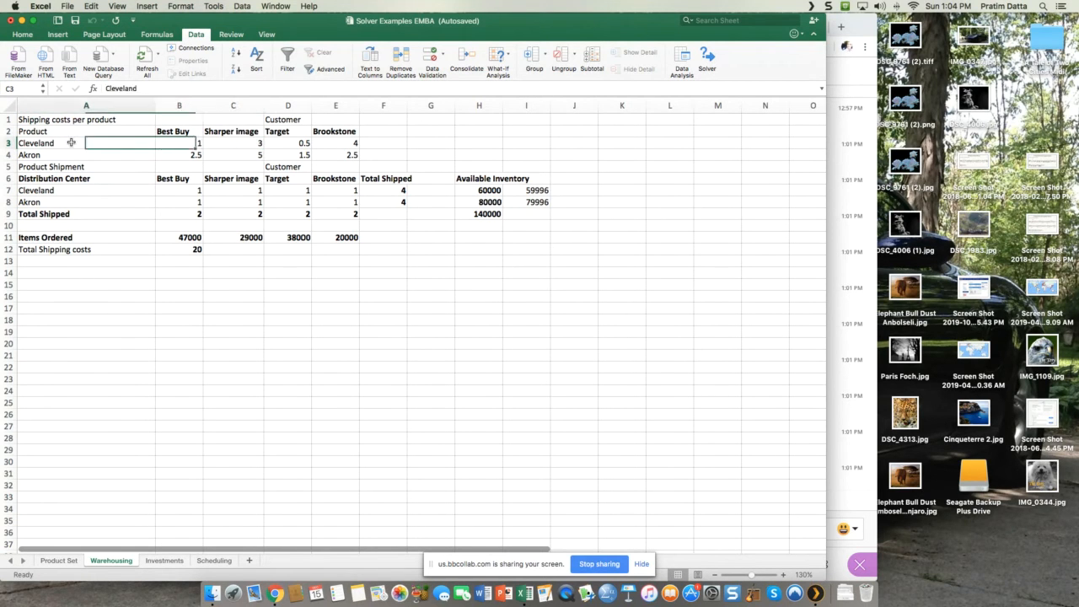
{"action": "left_click", "coordinate": [230, 145]}
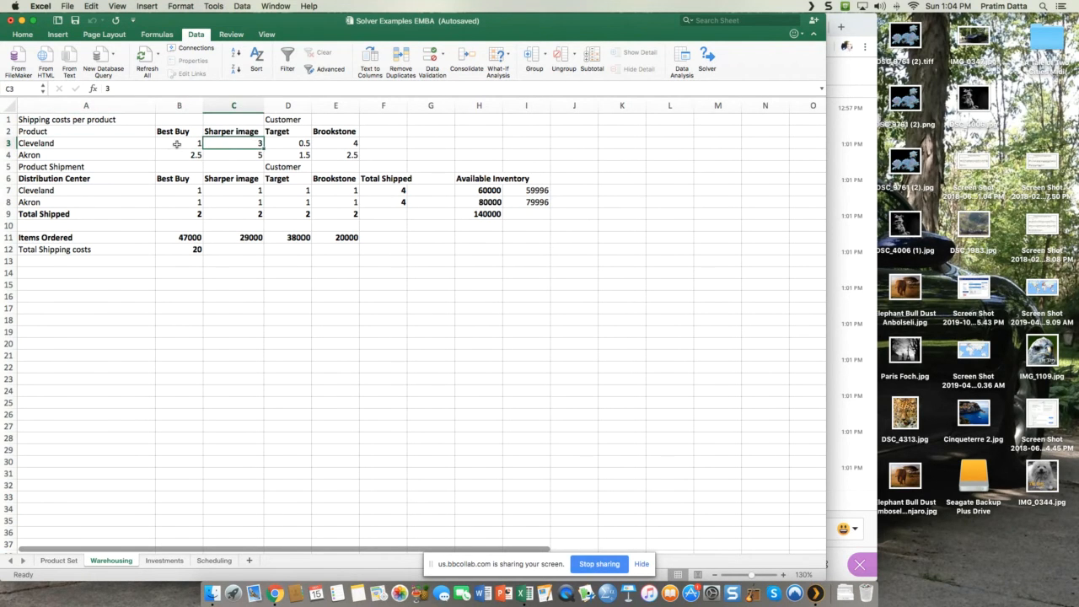
{"action": "left_click", "coordinate": [279, 145]}
{"action": "left_click", "coordinate": [69, 143]}
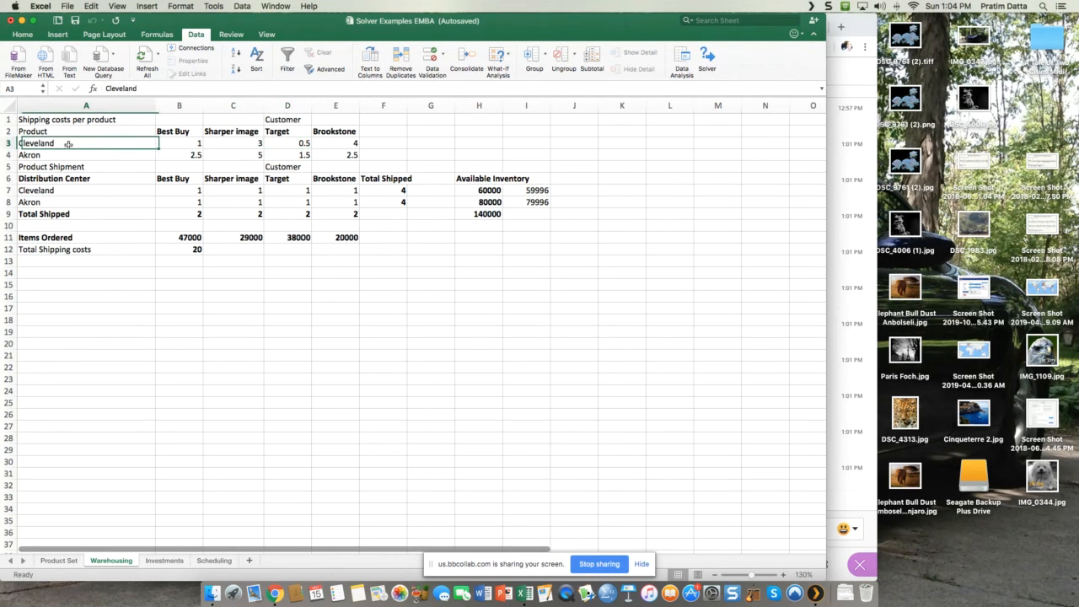
{"action": "left_click", "coordinate": [289, 143]}
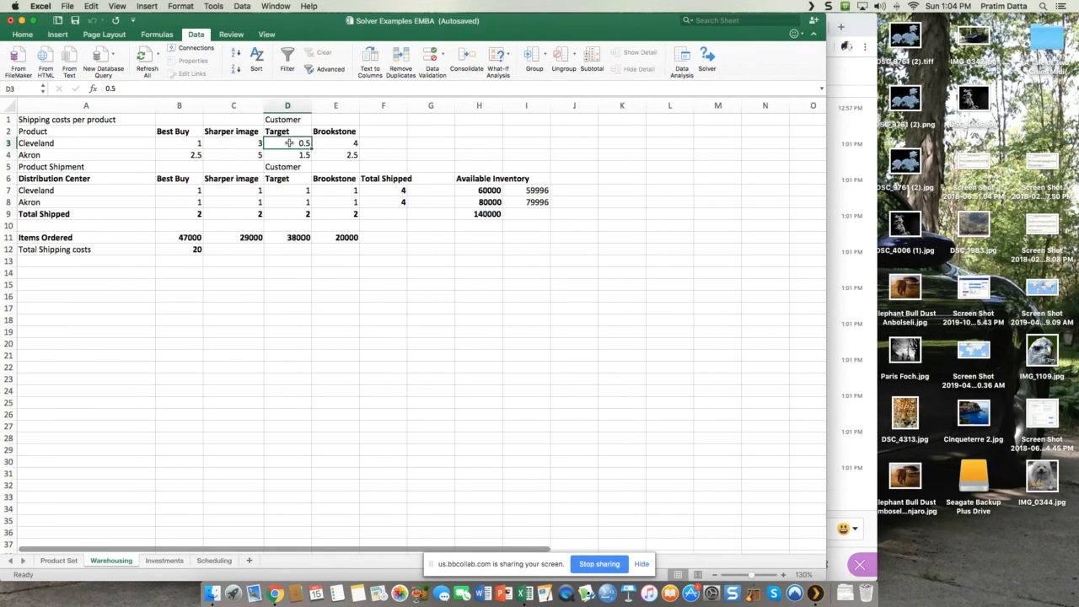
{"action": "left_click", "coordinate": [338, 144]}
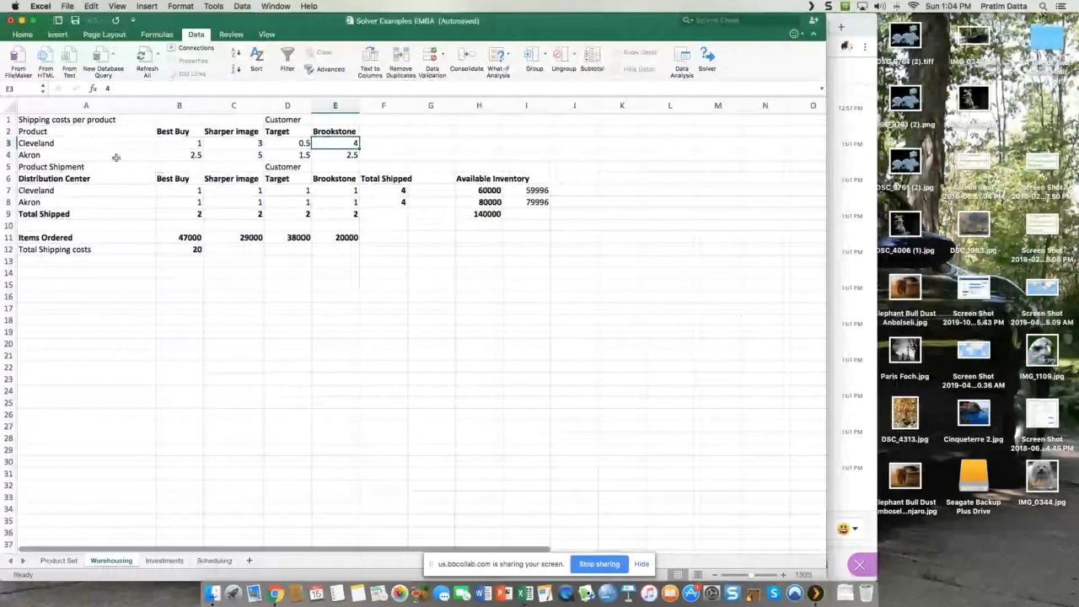
Step: Fill the shipping costs per product table in A1:E4 with a gray theme color
{"action": "left_click", "coordinate": [37, 119]}
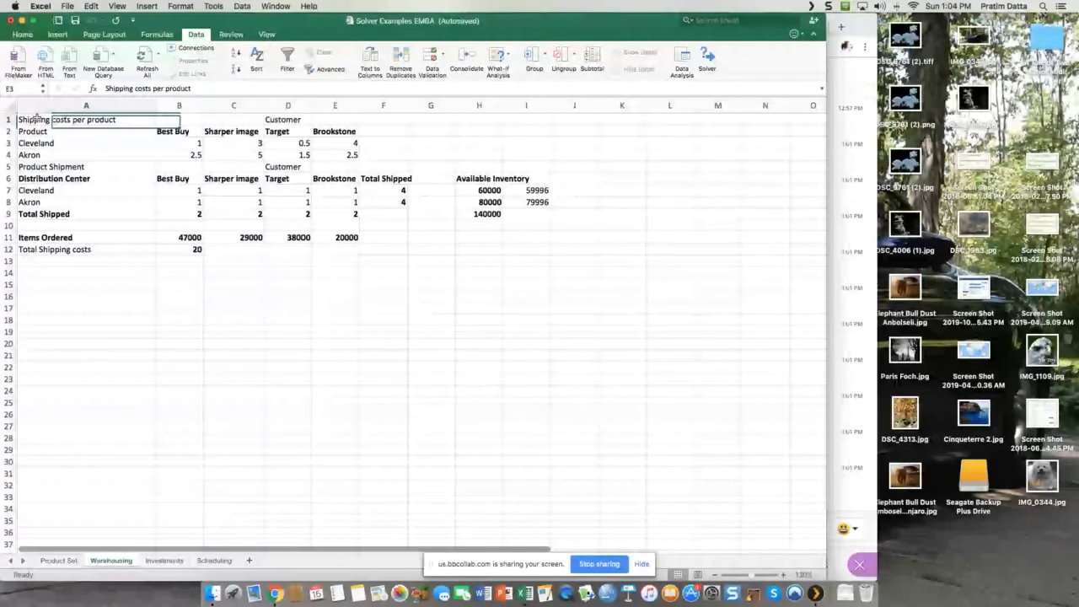
{"action": "left_click_drag", "start_coordinate": [37, 119], "coordinate": [349, 155]}
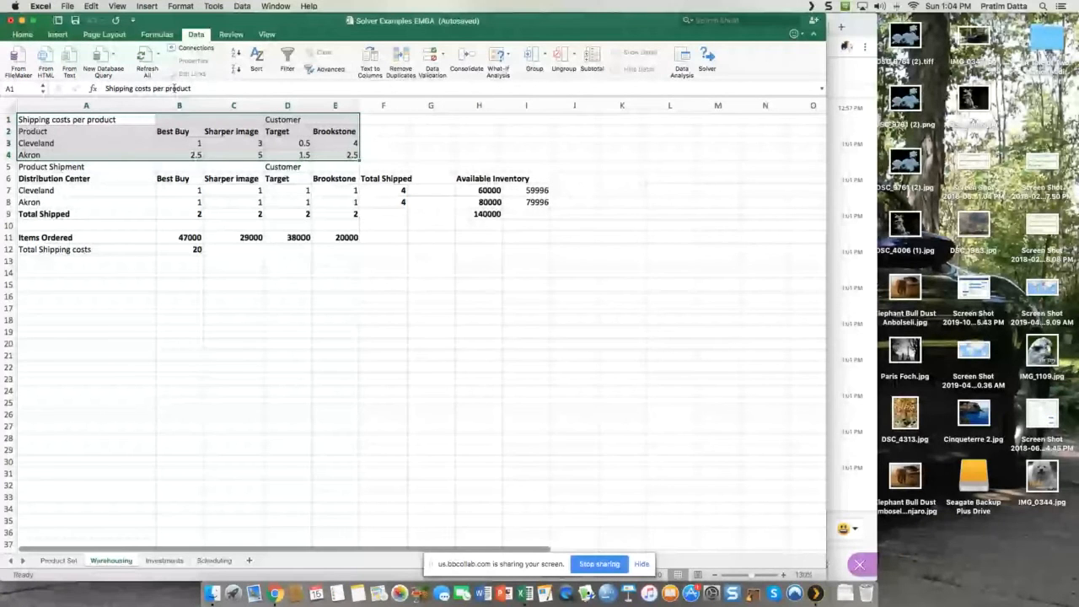
{"action": "left_click", "coordinate": [22, 34]}
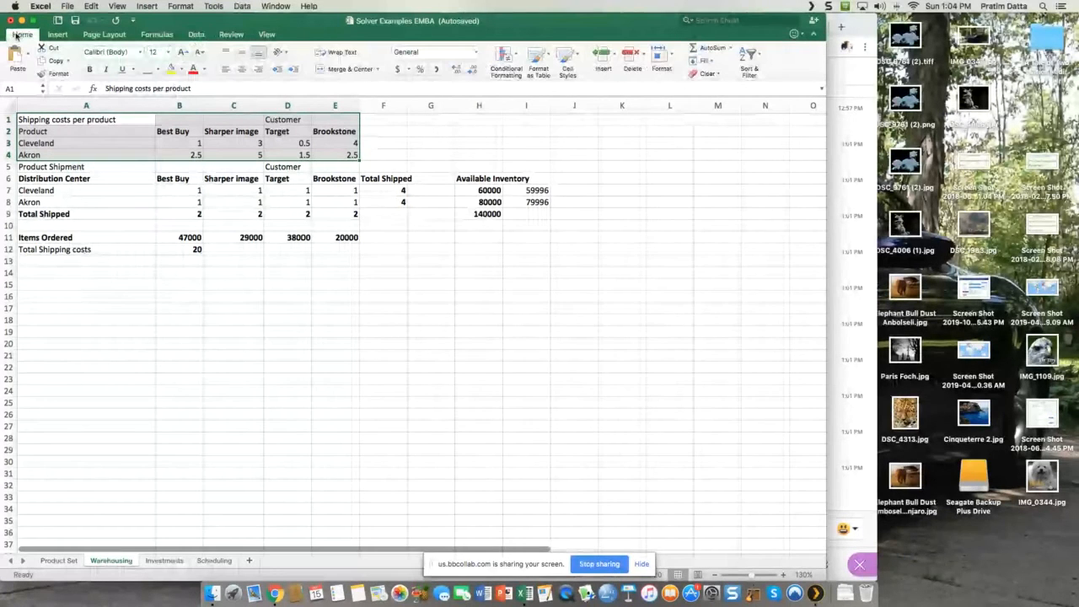
{"action": "left_click", "coordinate": [177, 69]}
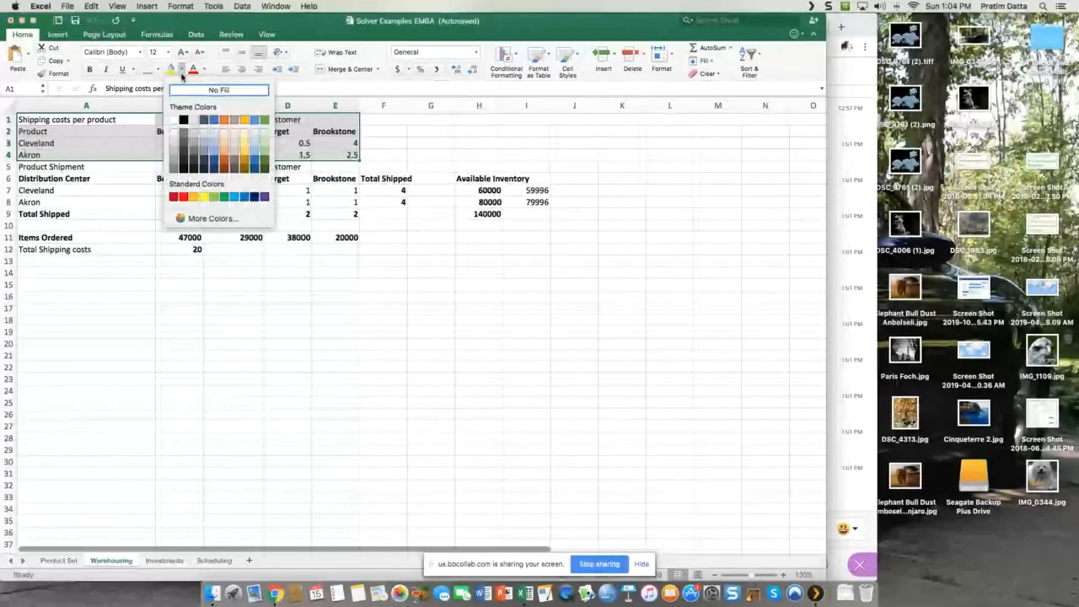
{"action": "left_click", "coordinate": [195, 147]}
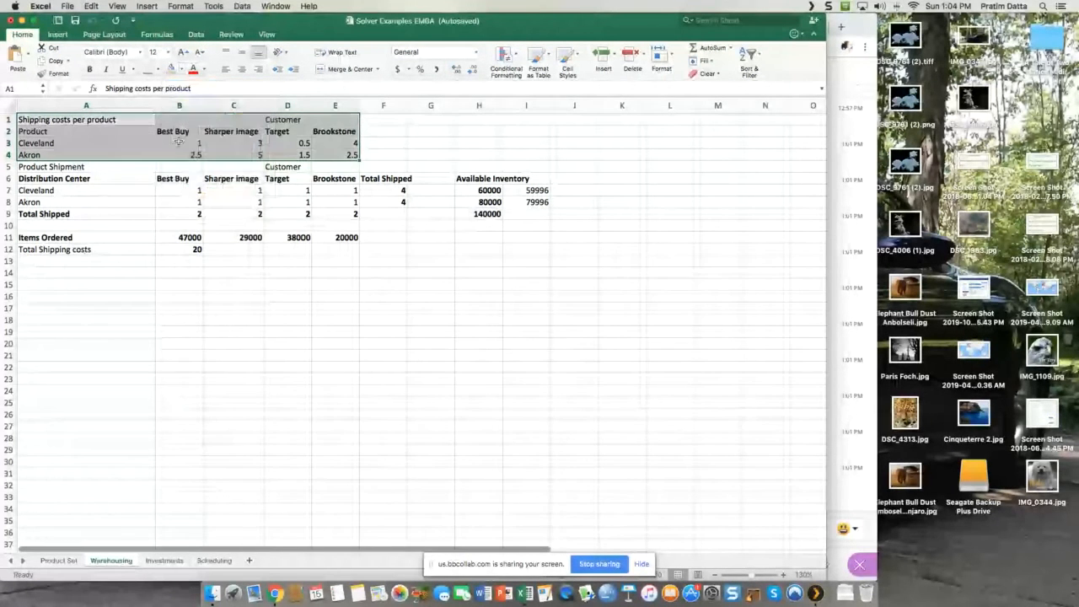
{"action": "left_click", "coordinate": [426, 245]}
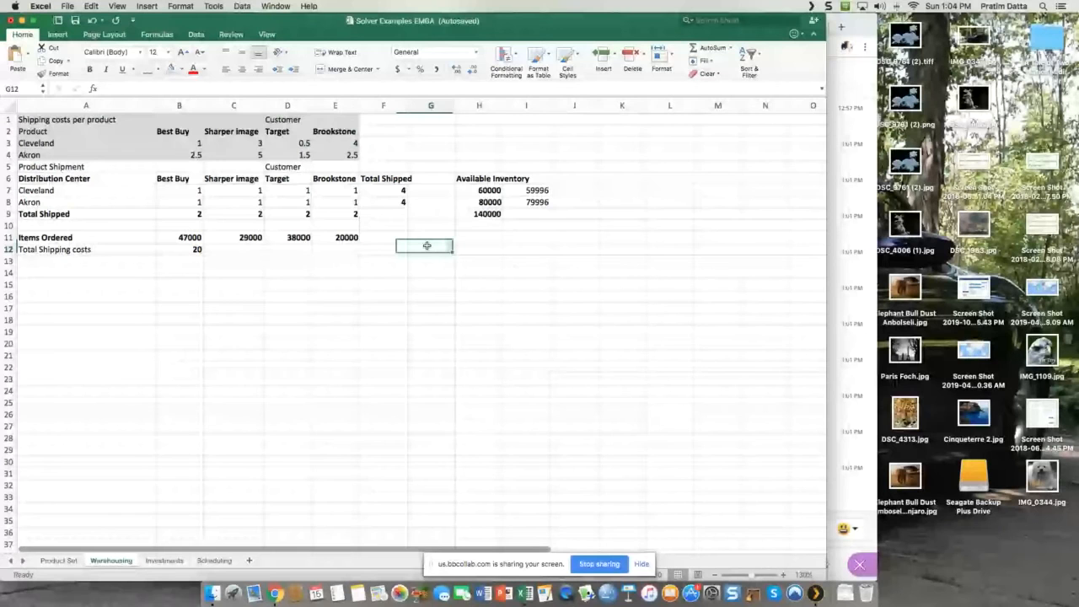
Step: Label the shipping cost table by entering "Schedule" in cell G3, correcting any misspelling
{"action": "left_click", "coordinate": [416, 144]}
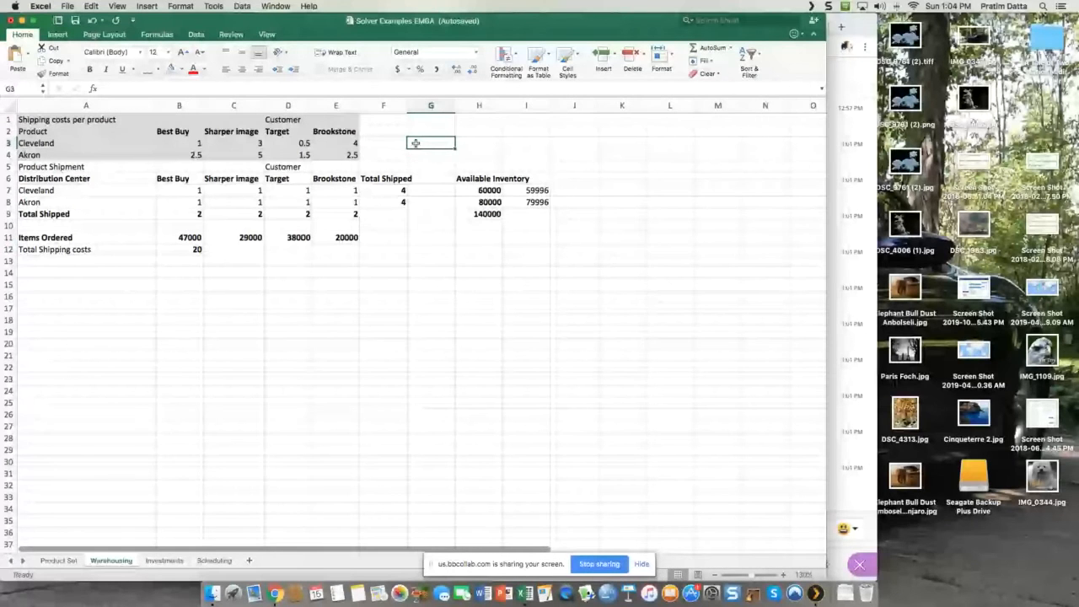
{"action": "type", "text": "Sched"}
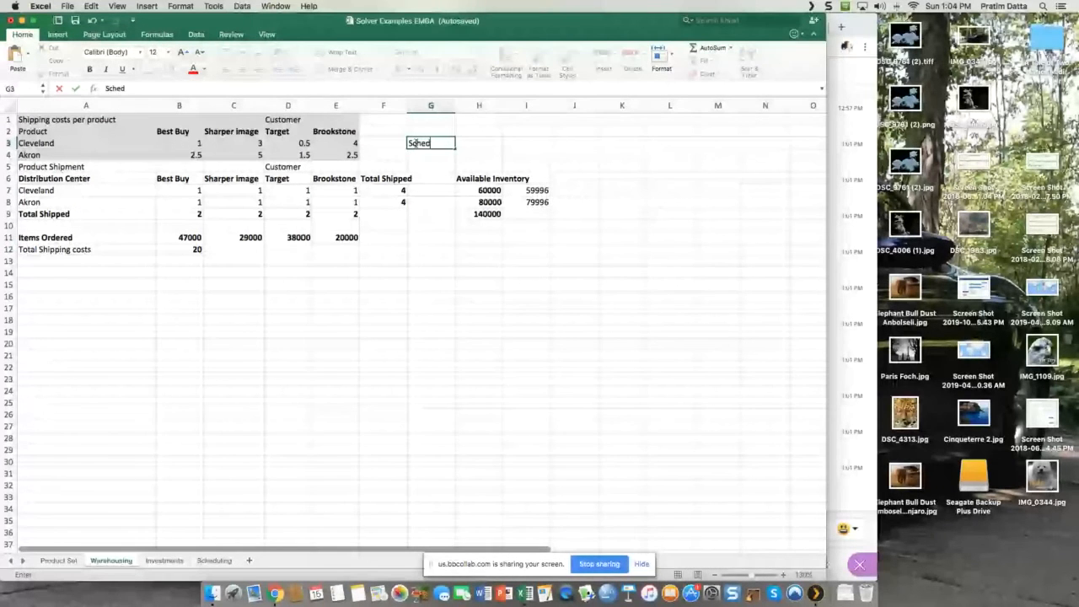
{"action": "type", "text": "uke"}
{"action": "key", "text": "Return"}
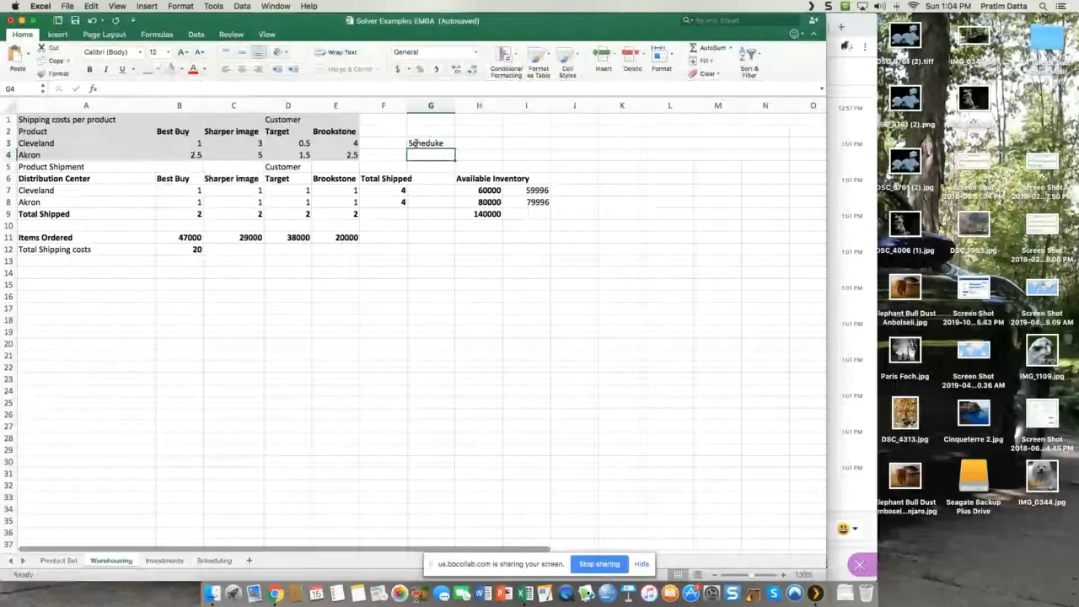
{"action": "left_click", "coordinate": [416, 144]}
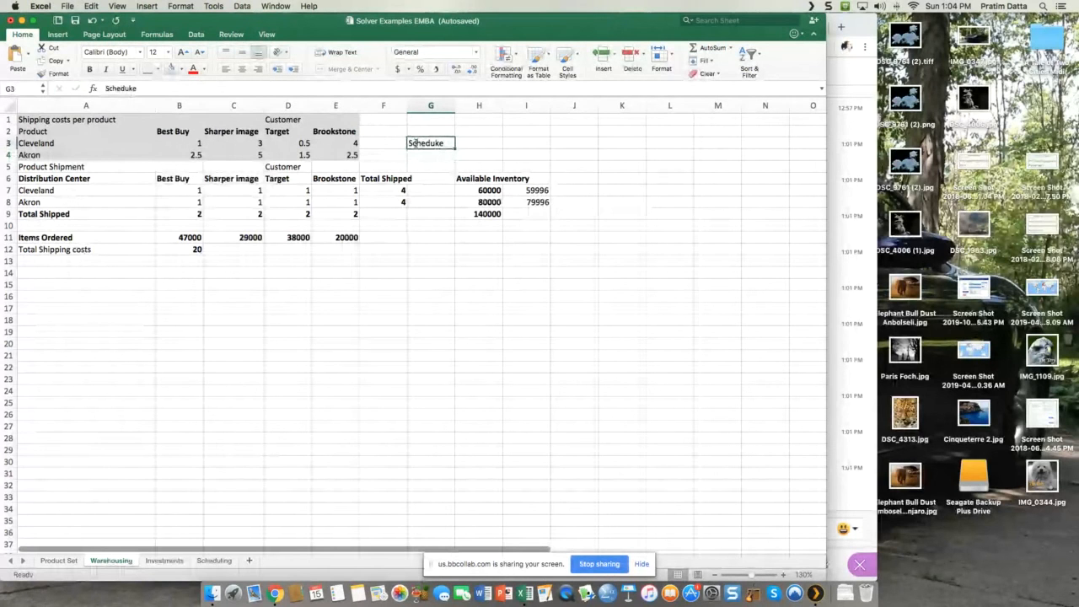
{"action": "left_click", "coordinate": [131, 88]}
{"action": "key", "text": "BackSpace"}
{"action": "type", "text": "l"}
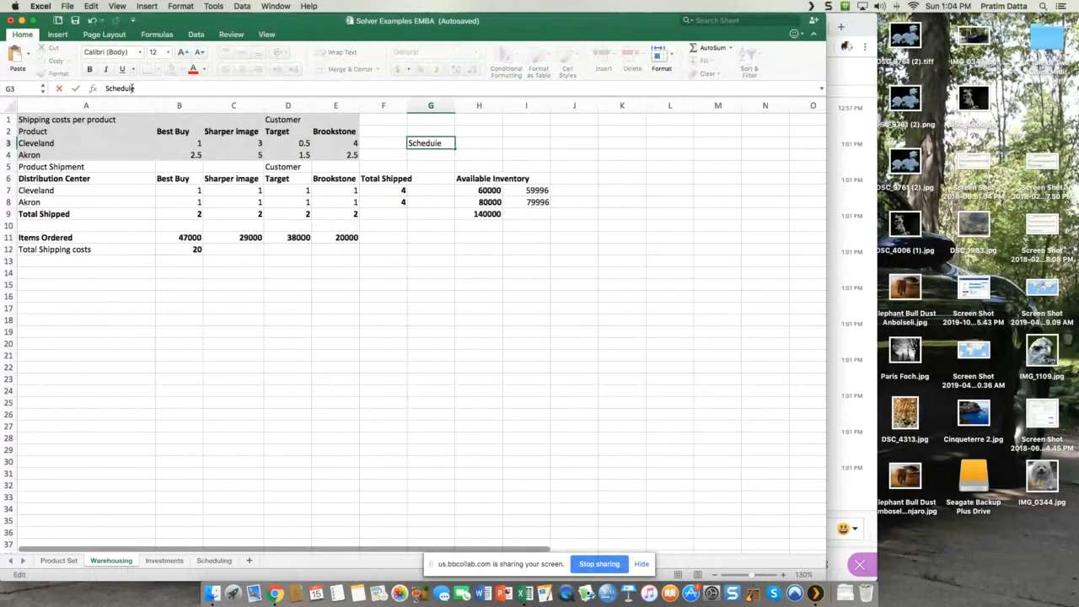
{"action": "key", "text": "Return"}
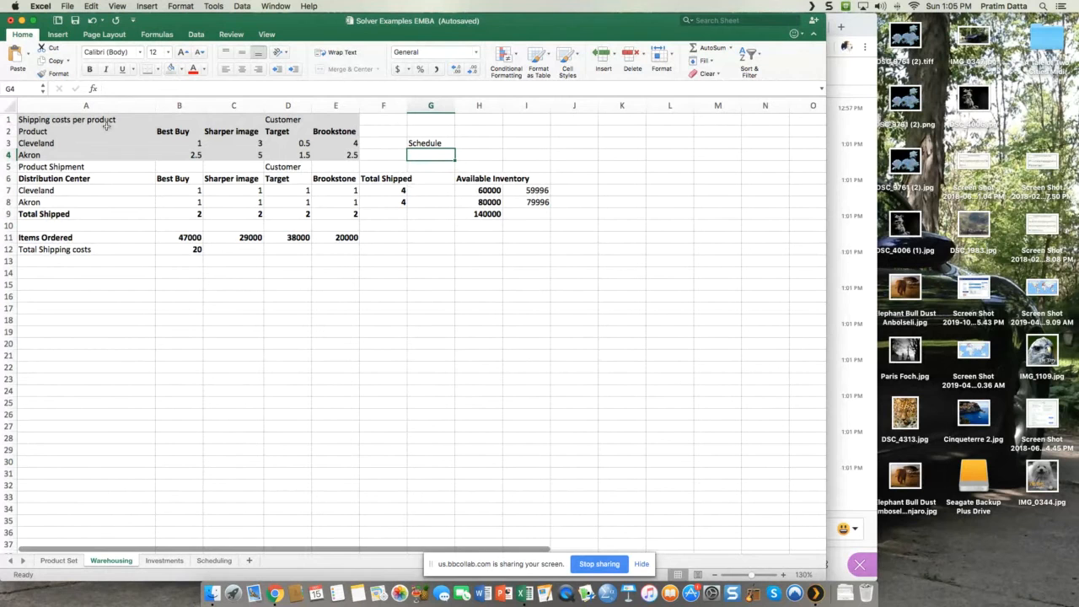
Step: Add a thick box border around the distribution centers in A3:A4 and another around the customer names in B2:E2
{"action": "left_click_drag", "start_coordinate": [51, 142], "coordinate": [49, 154]}
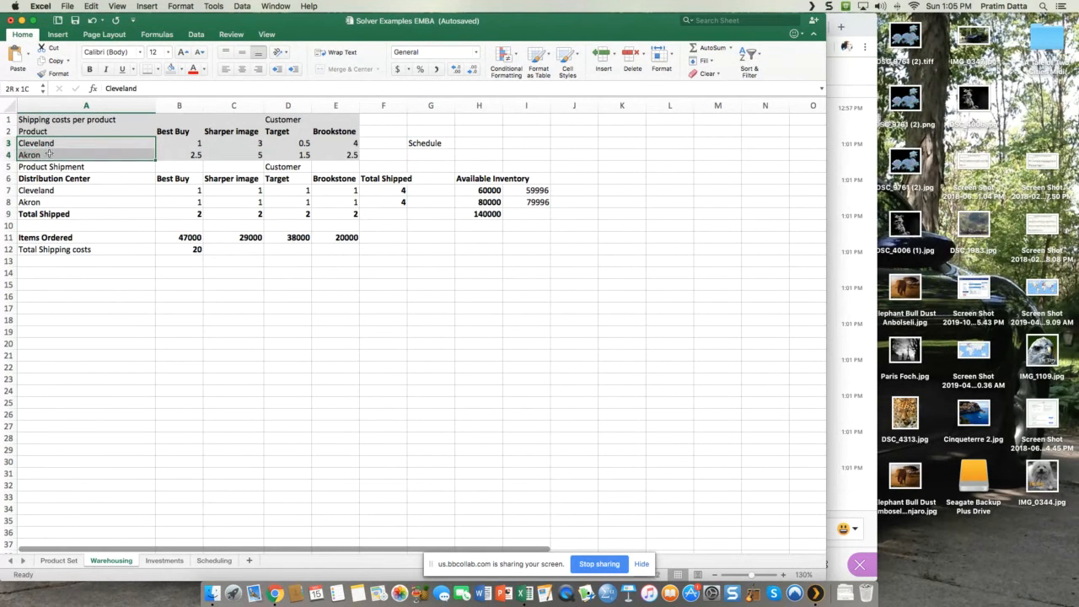
{"action": "left_click", "coordinate": [159, 69]}
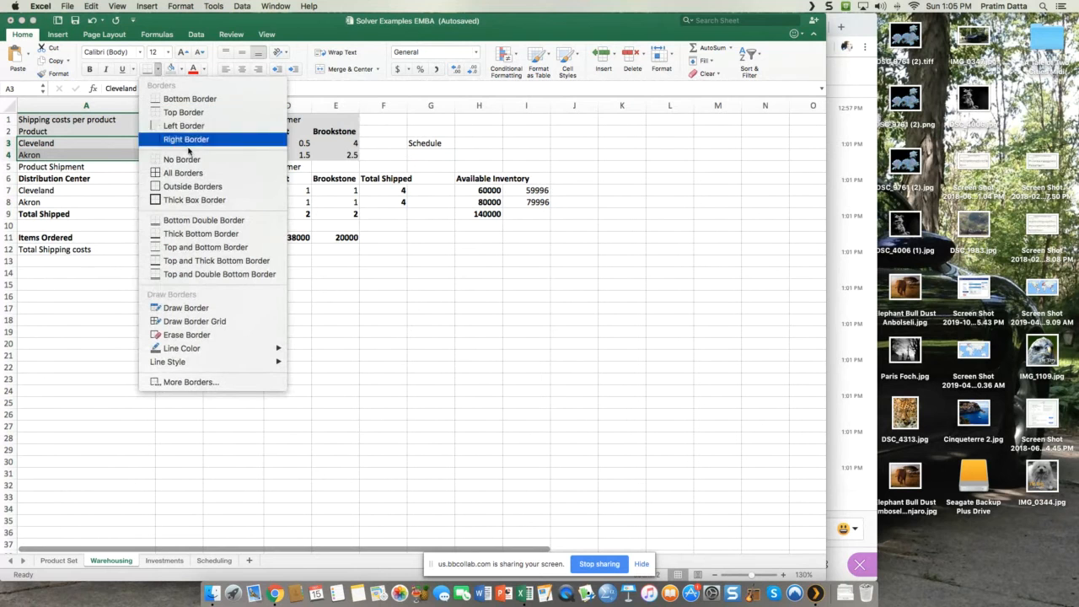
{"action": "left_click", "coordinate": [193, 200]}
{"action": "left_click", "coordinate": [272, 314]}
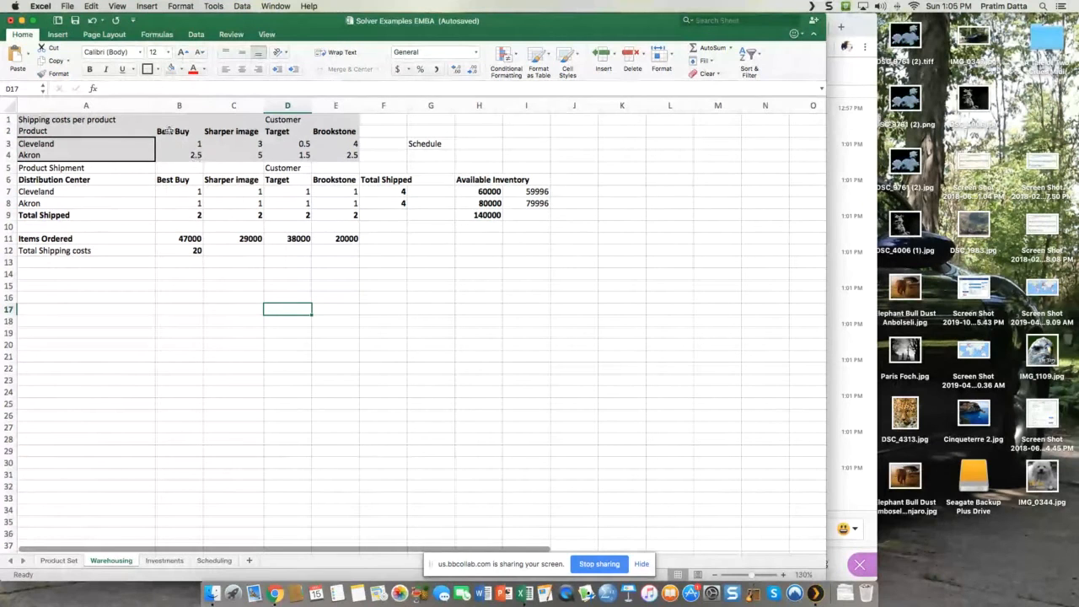
{"action": "left_click_drag", "start_coordinate": [172, 131], "coordinate": [339, 131]}
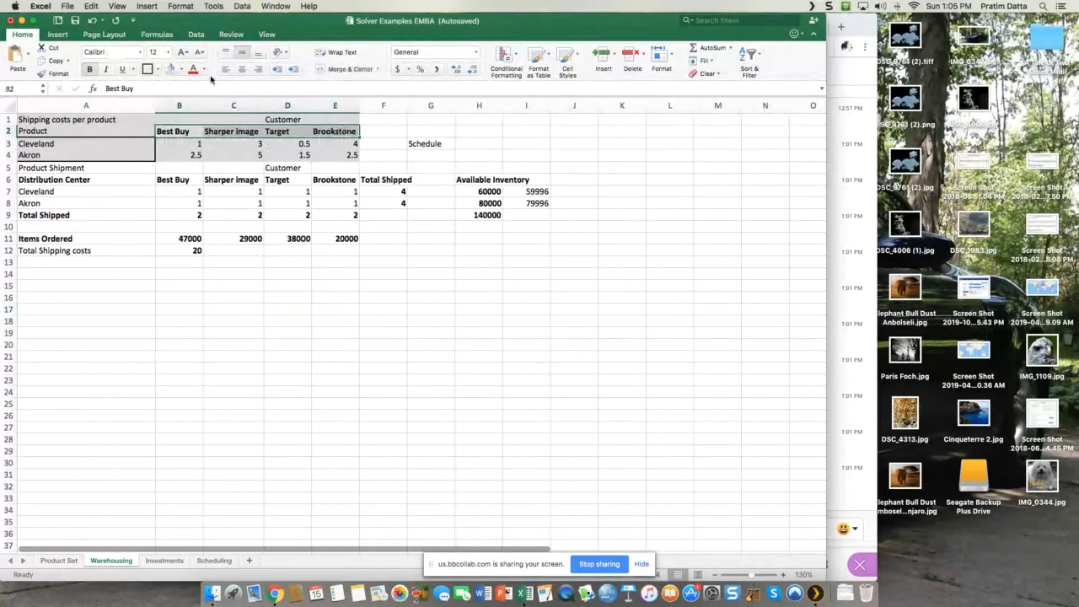
{"action": "left_click", "coordinate": [147, 70]}
{"action": "left_click", "coordinate": [495, 324]}
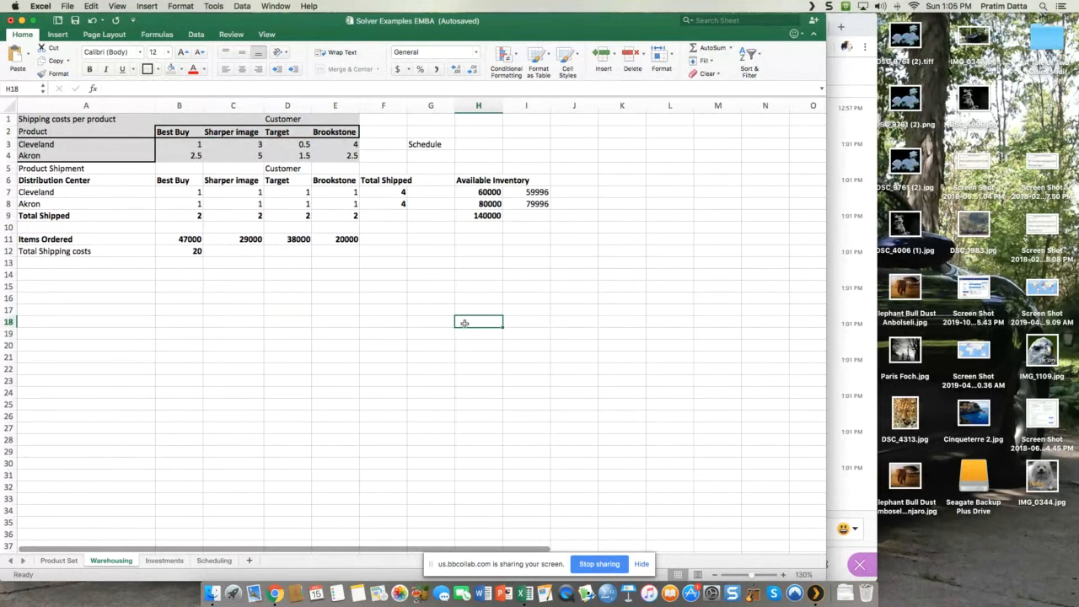
Step: Review the shipping costs from Cleveland and Akron to each of the four customers in B3:E4
{"action": "left_click", "coordinate": [183, 143]}
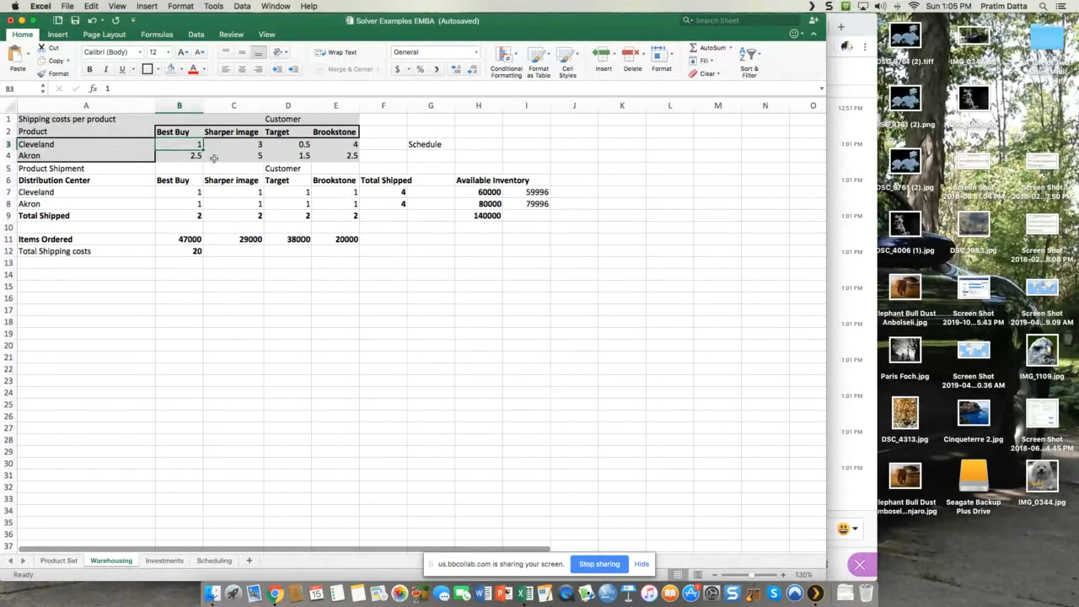
{"action": "left_click", "coordinate": [133, 148]}
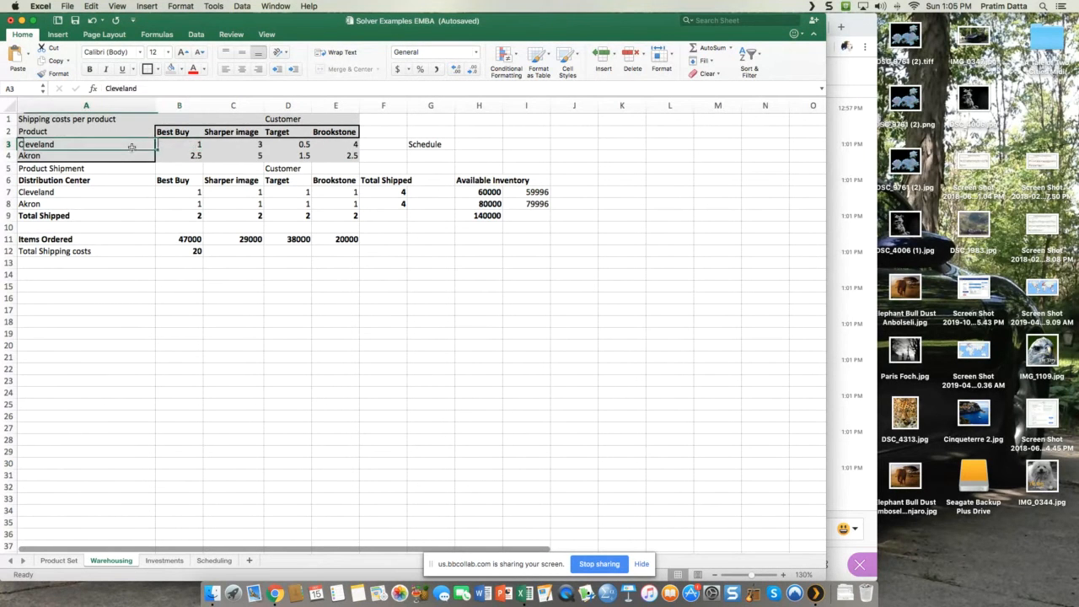
{"action": "left_click", "coordinate": [198, 145]}
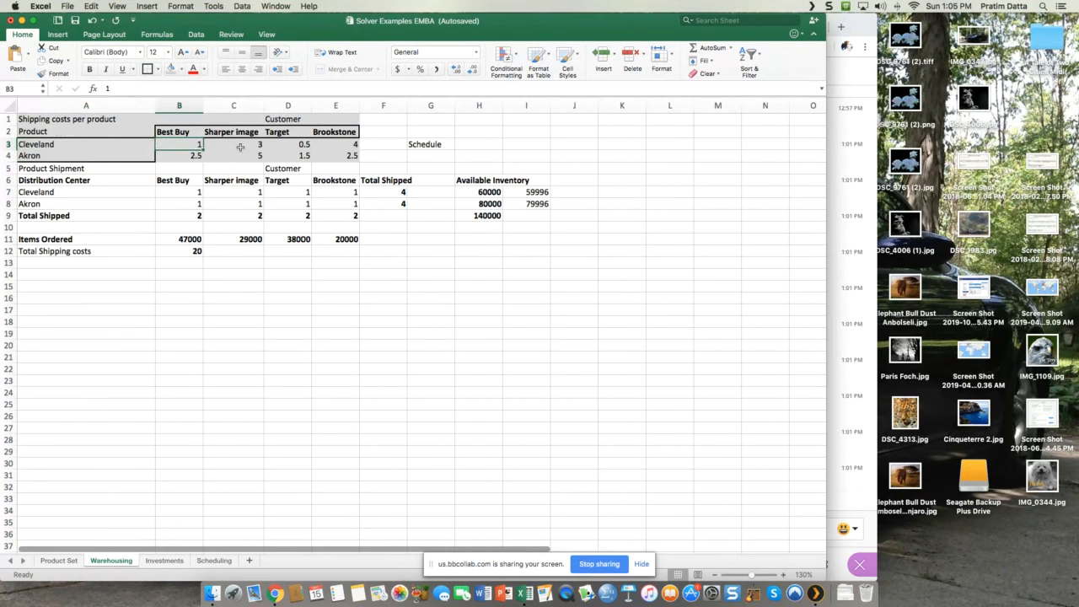
{"action": "left_click", "coordinate": [236, 148]}
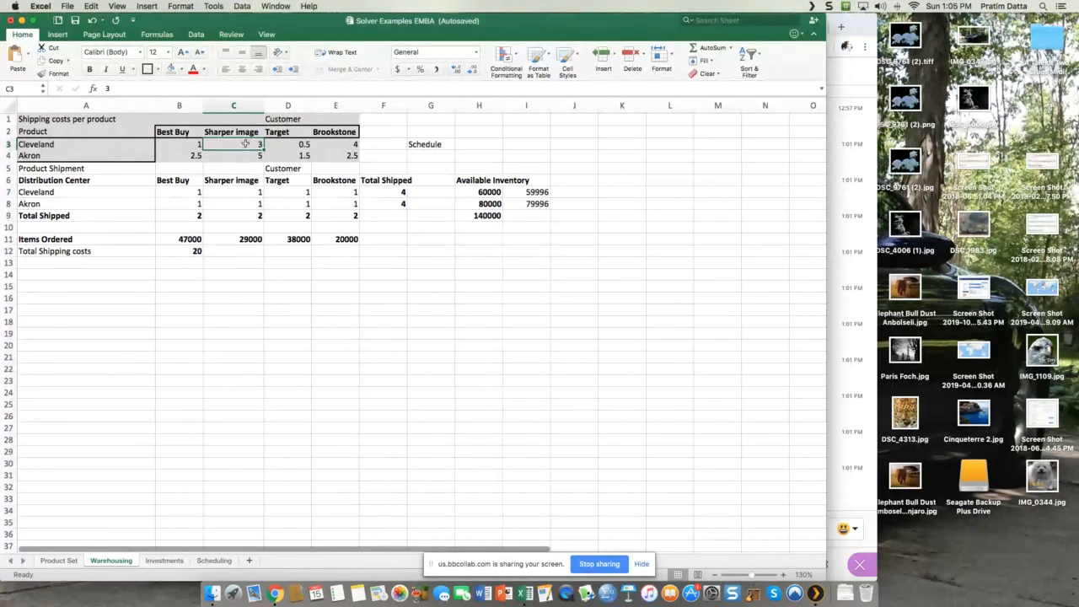
{"action": "left_click", "coordinate": [288, 144]}
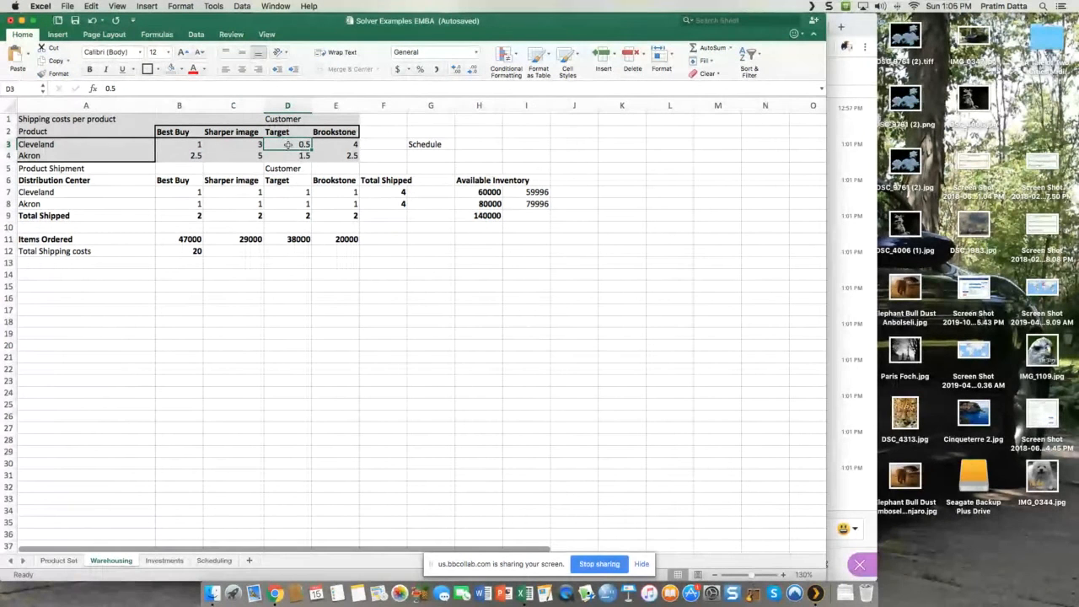
{"action": "left_click", "coordinate": [349, 145]}
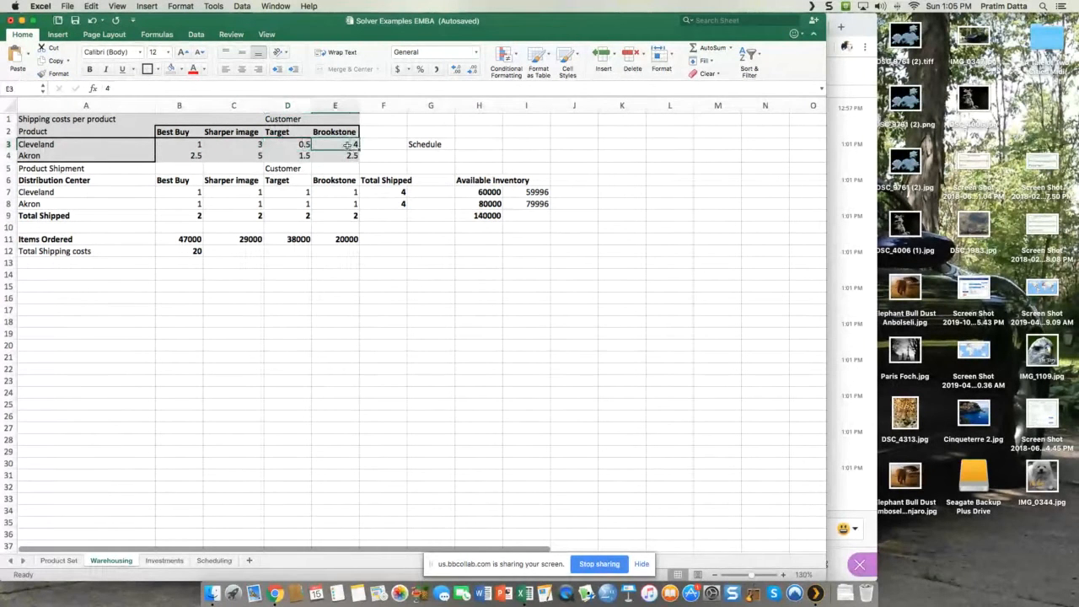
{"action": "left_click", "coordinate": [181, 157]}
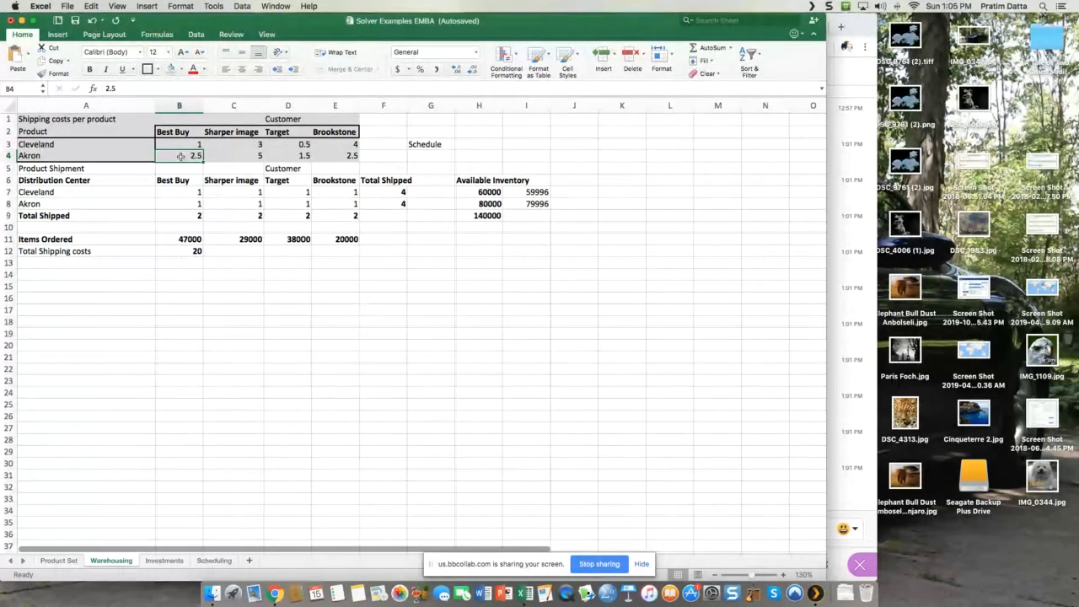
{"action": "left_click", "coordinate": [233, 160]}
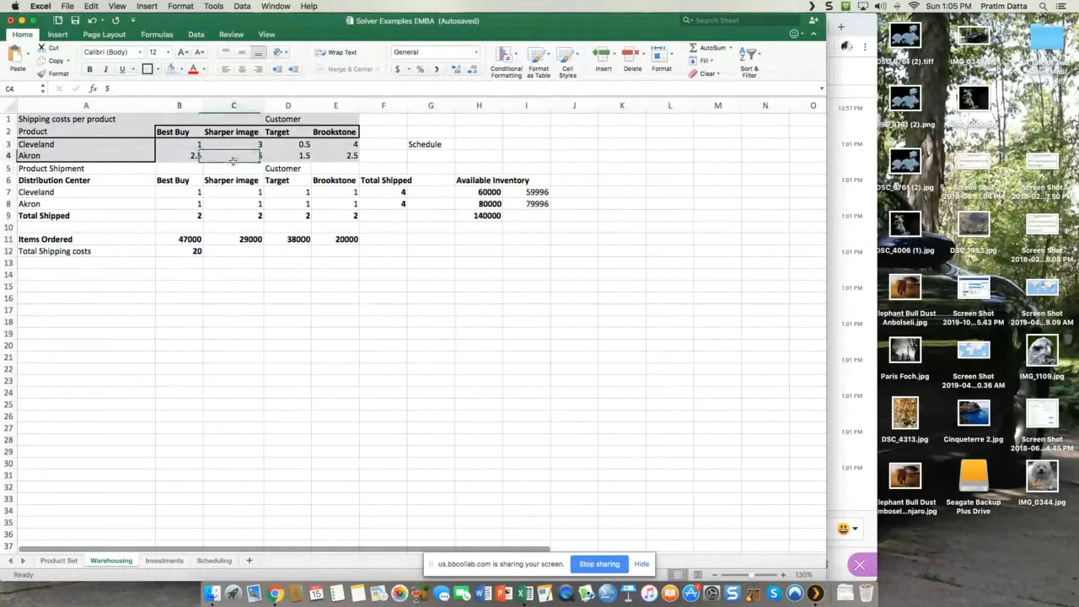
{"action": "left_click", "coordinate": [302, 158]}
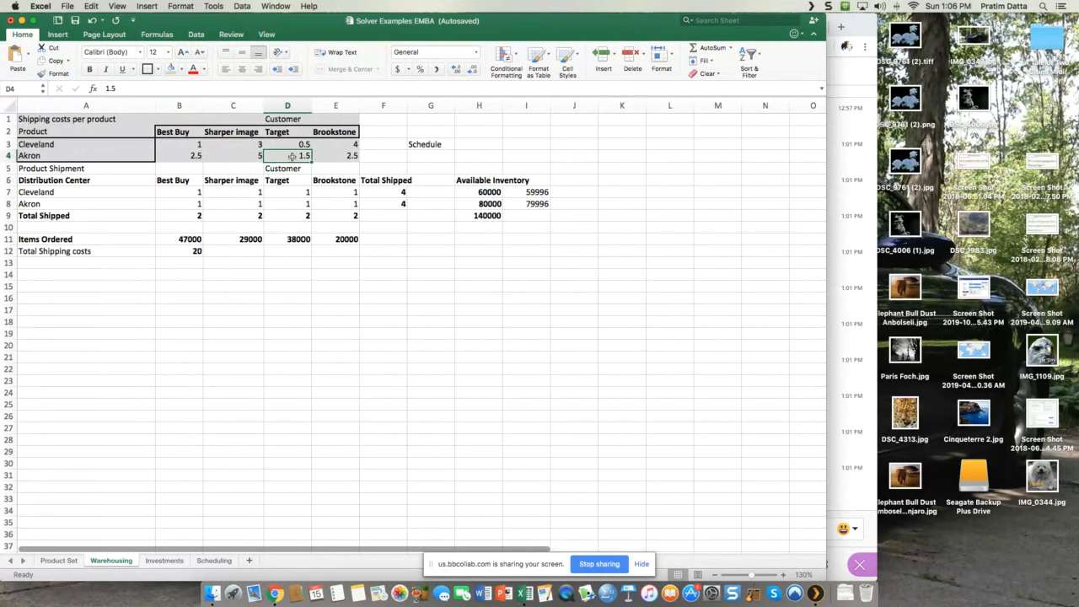
{"action": "left_click", "coordinate": [341, 158]}
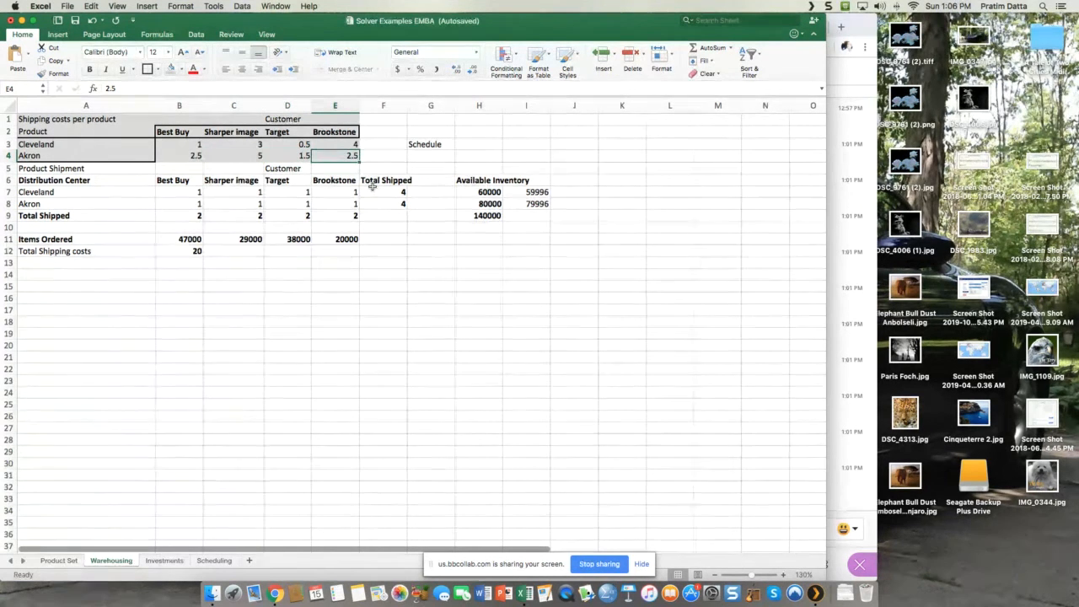
Step: Add thick box borders around the distribution centers in A7:A8 and the headings in B6:F6, and widen column F to fit "Total Shipped"
{"action": "left_click", "coordinate": [413, 252]}
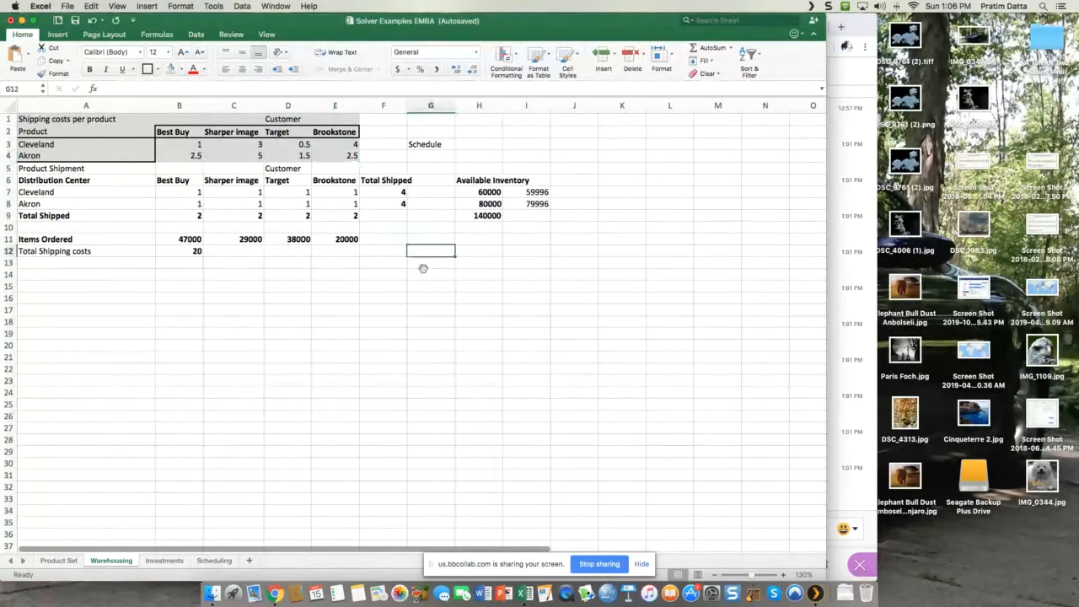
{"action": "left_click", "coordinate": [70, 180]}
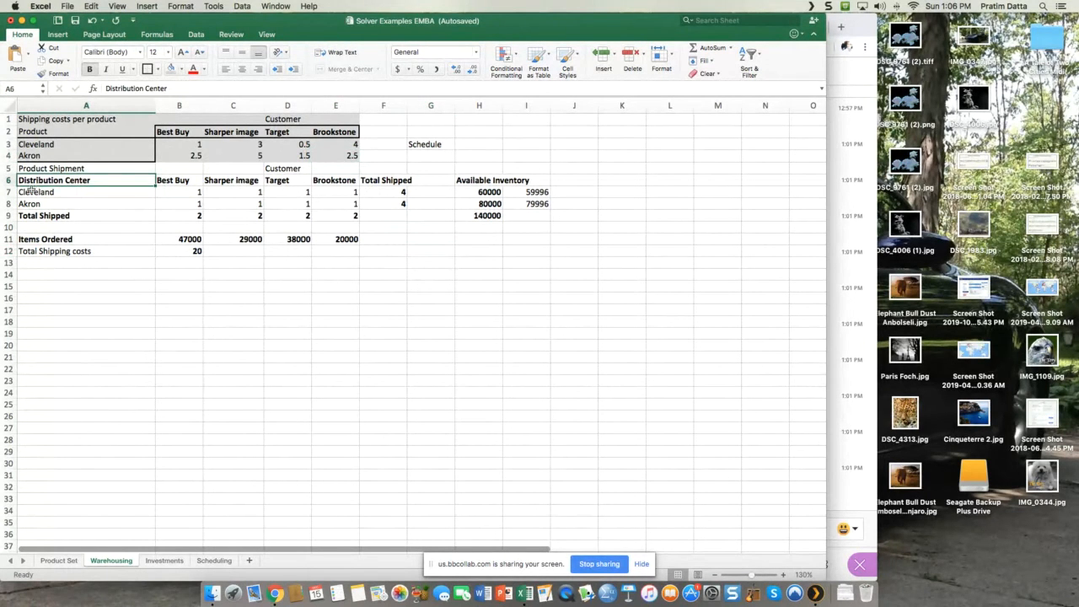
{"action": "left_click_drag", "start_coordinate": [36, 192], "coordinate": [35, 205]}
{"action": "left_click", "coordinate": [147, 70]}
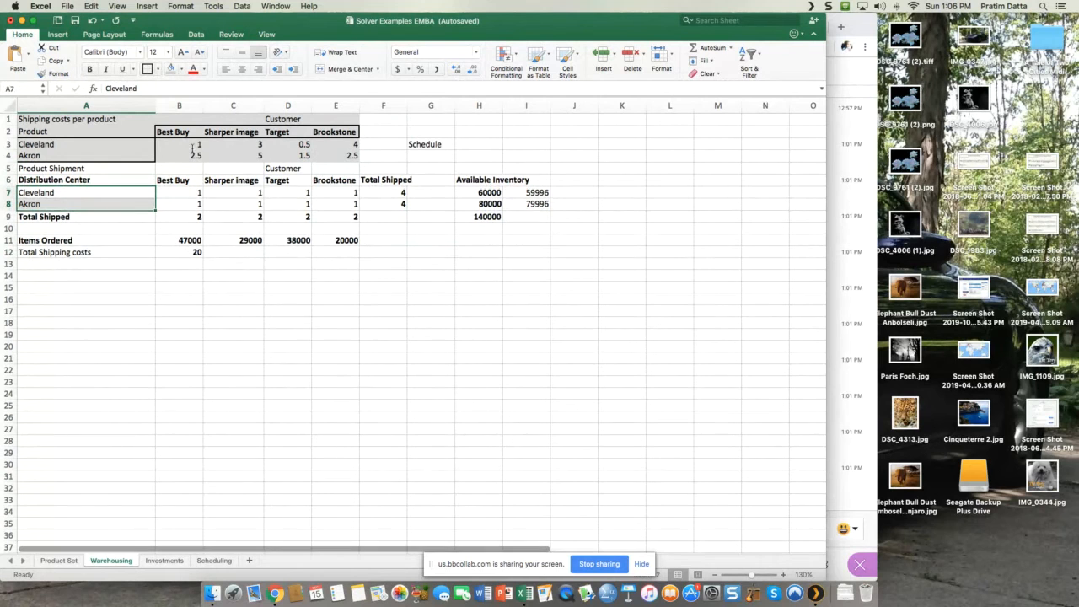
{"action": "left_click_drag", "start_coordinate": [175, 182], "coordinate": [384, 182]}
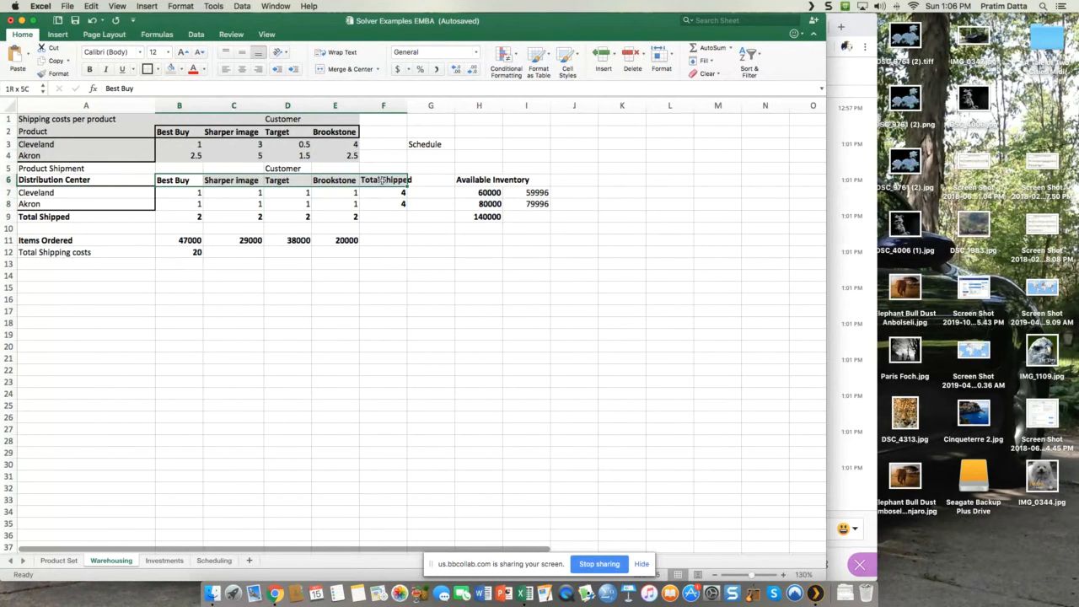
{"action": "left_click", "coordinate": [395, 310]}
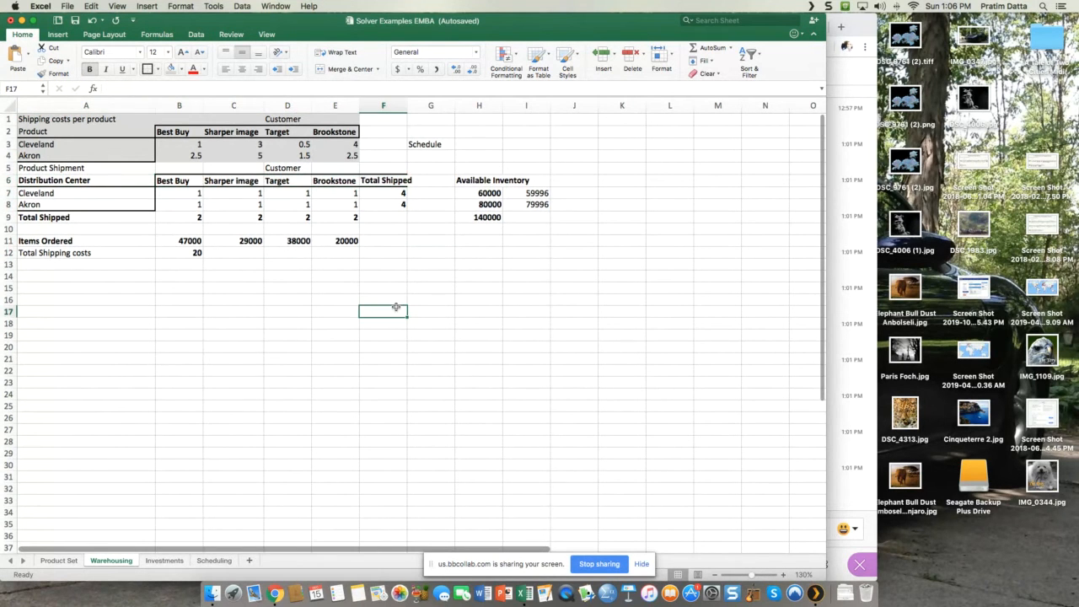
{"action": "left_click_drag", "start_coordinate": [408, 105], "coordinate": [424, 105]}
Step: Label the available inventory total by entering "Total Inventory Capacity" in cell I9
{"action": "left_click", "coordinate": [506, 195]}
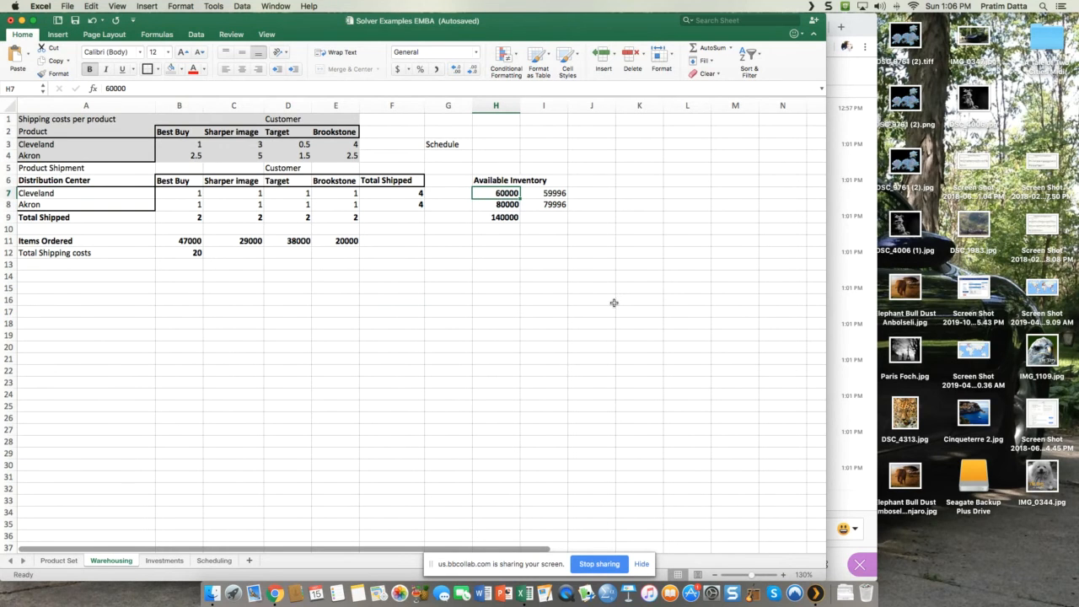
{"action": "left_click", "coordinate": [509, 205]}
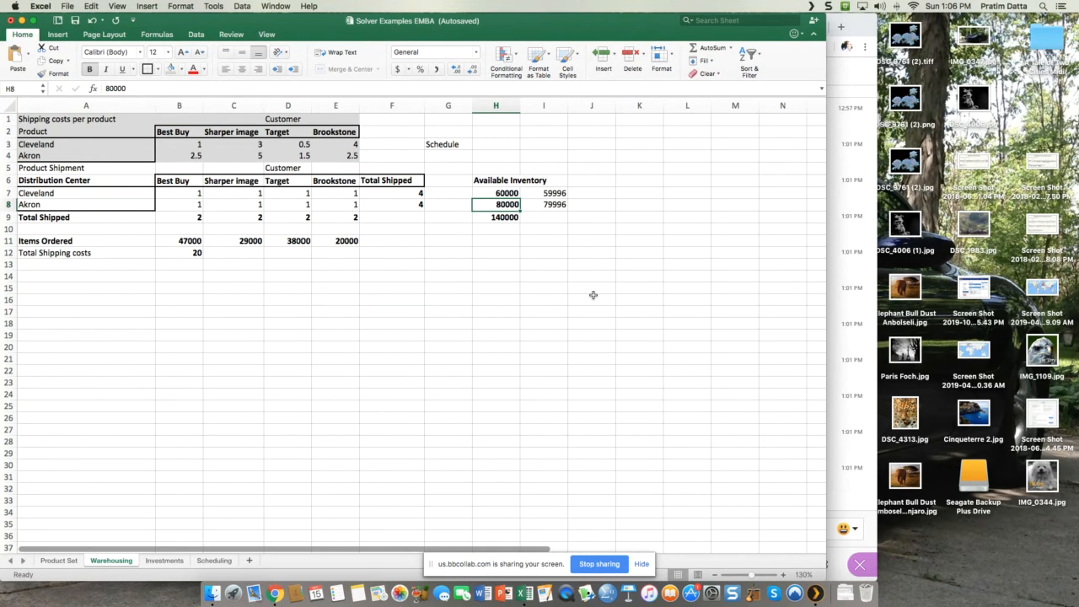
{"action": "left_click", "coordinate": [504, 220]}
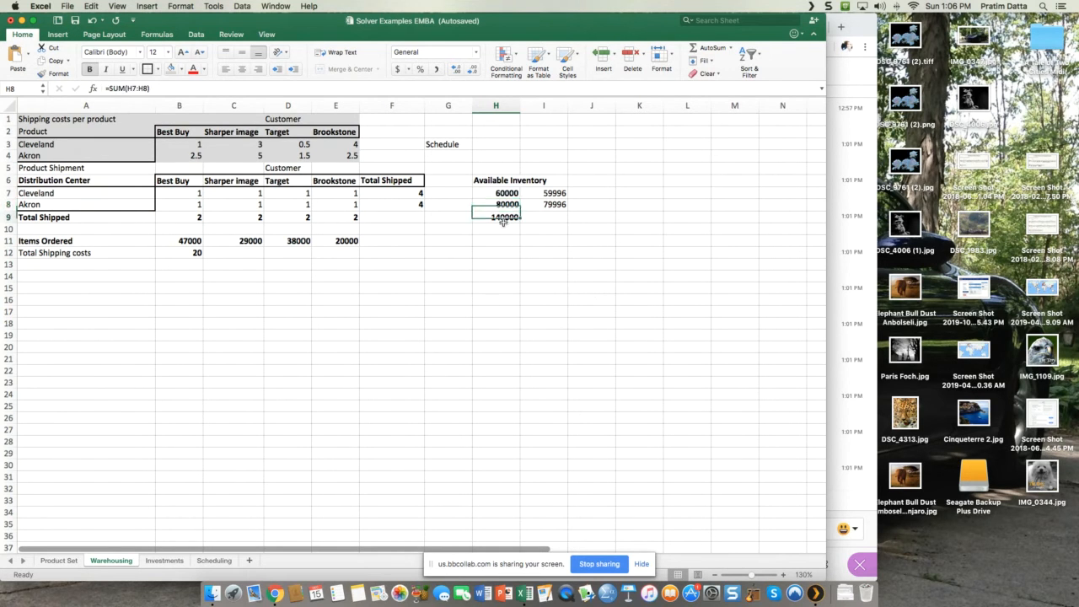
{"action": "left_click", "coordinate": [537, 219]}
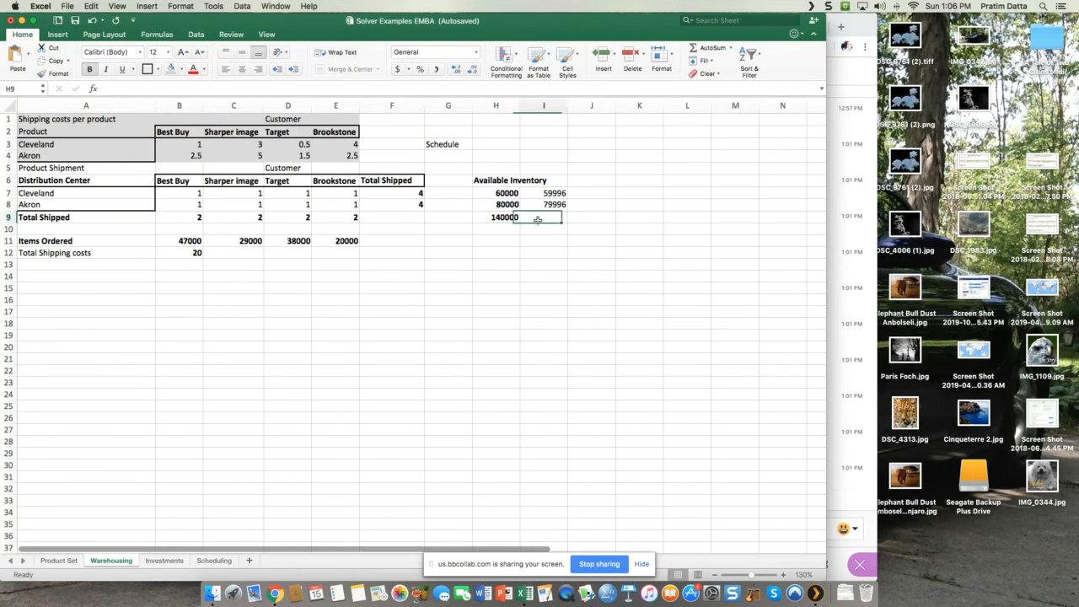
{"action": "type", "text": "Tota"}
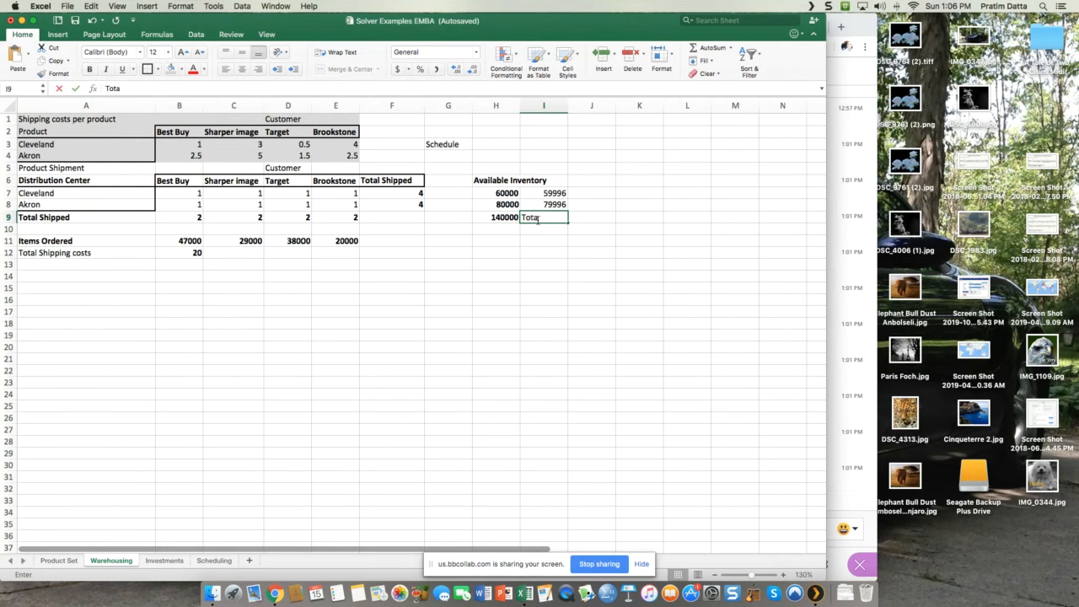
{"action": "type", "text": "l In"}
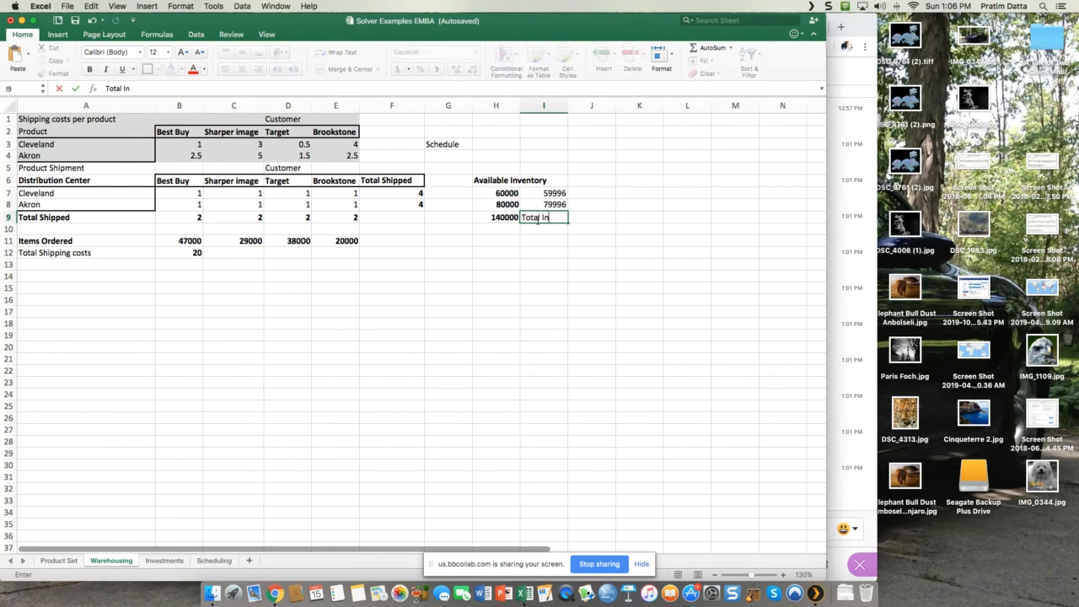
{"action": "type", "text": "ventory Capacity"}
{"action": "key", "text": "Return"}
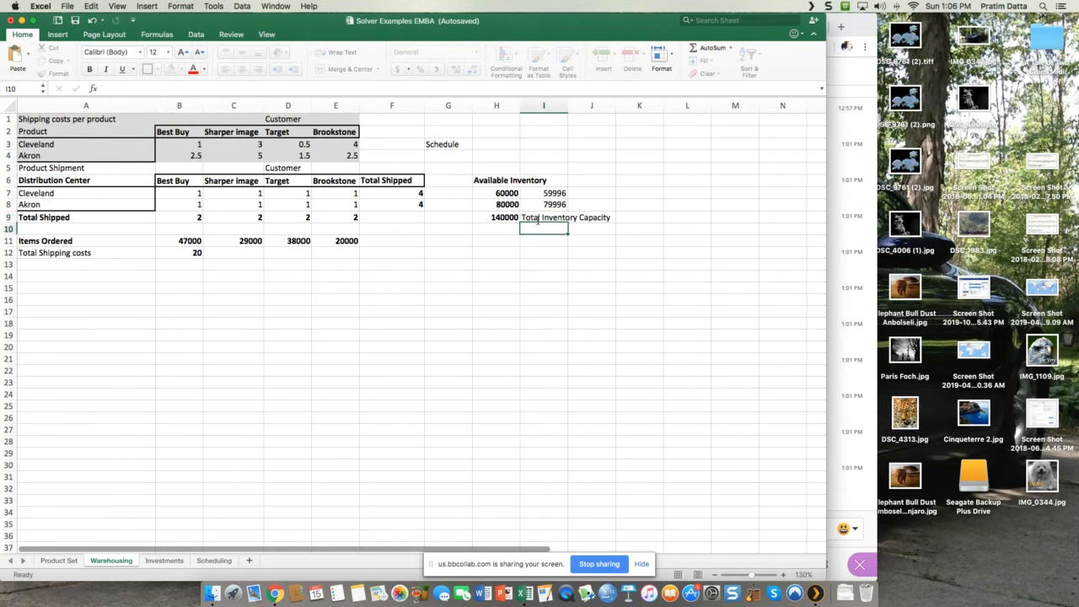
Step: Add a thick box border around the total inventory in H9 and check the Cleveland and Akron inventories that feed it
{"action": "left_click", "coordinate": [497, 218]}
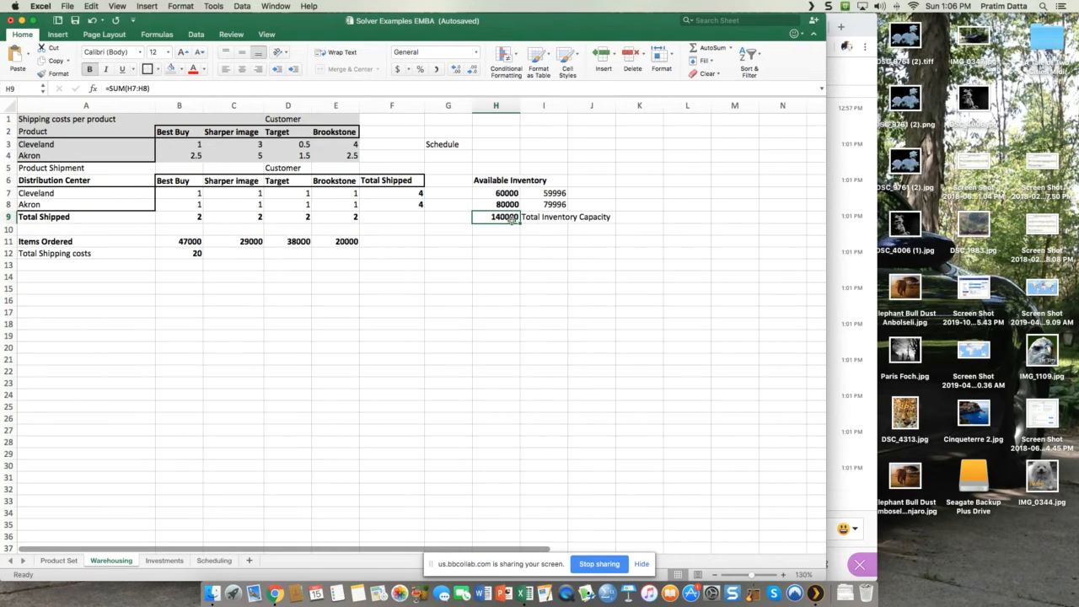
{"action": "left_click", "coordinate": [514, 195]}
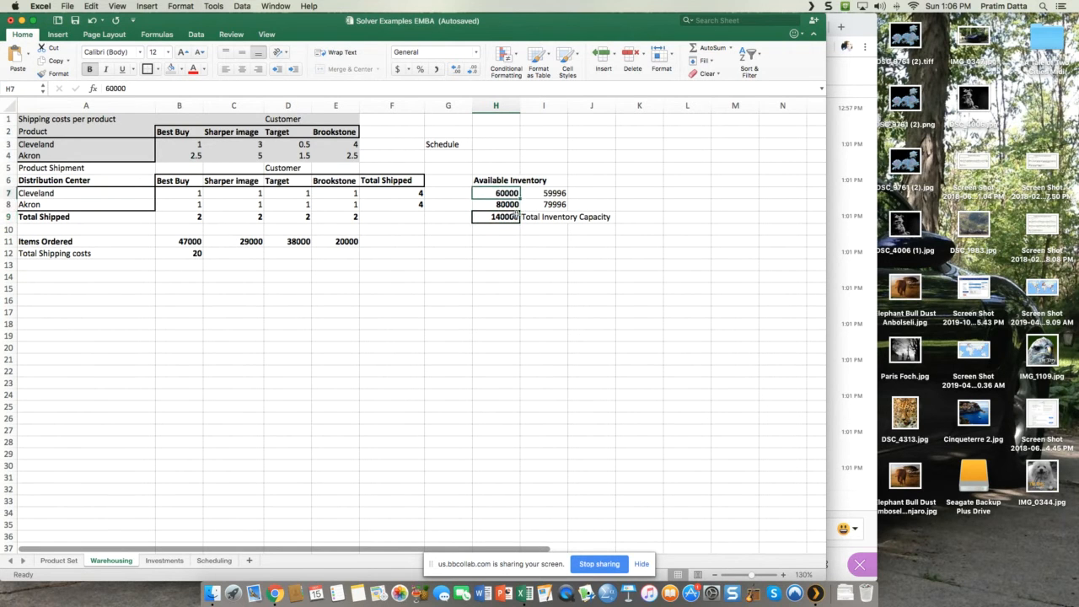
{"action": "left_click", "coordinate": [506, 203]}
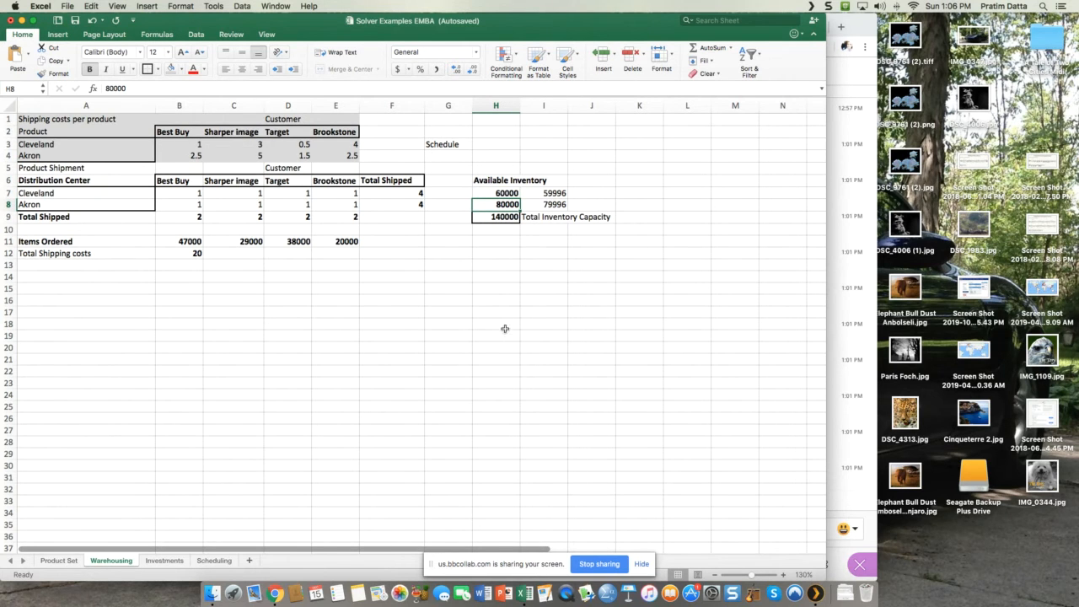
{"action": "left_click", "coordinate": [506, 217]}
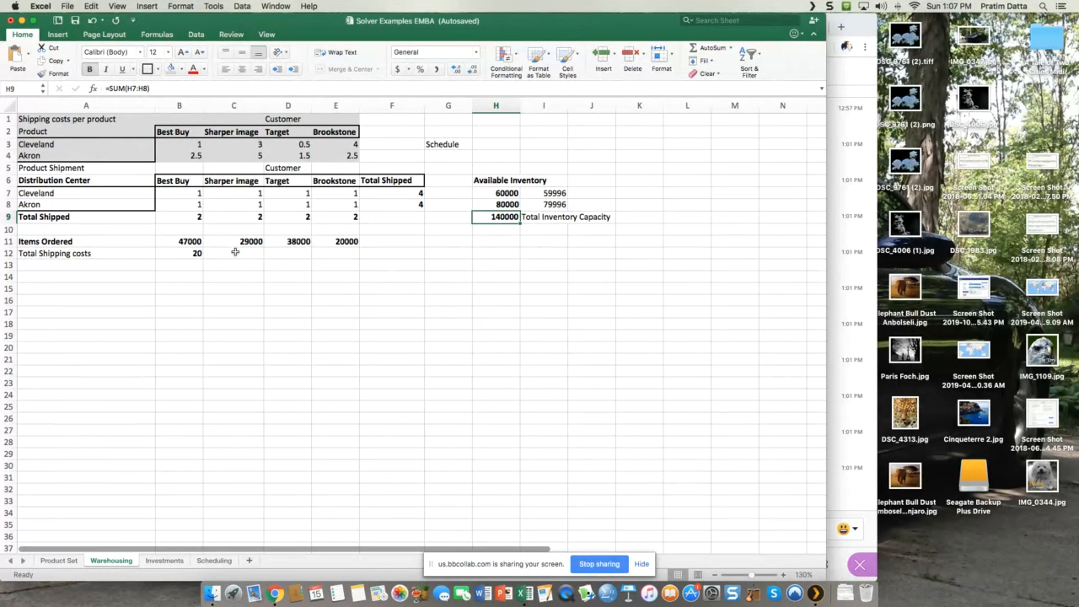
Step: Add a thick box border around the items ordered in B11:E11 and review each customer's order quantity
{"action": "left_click_drag", "start_coordinate": [175, 240], "coordinate": [329, 244]}
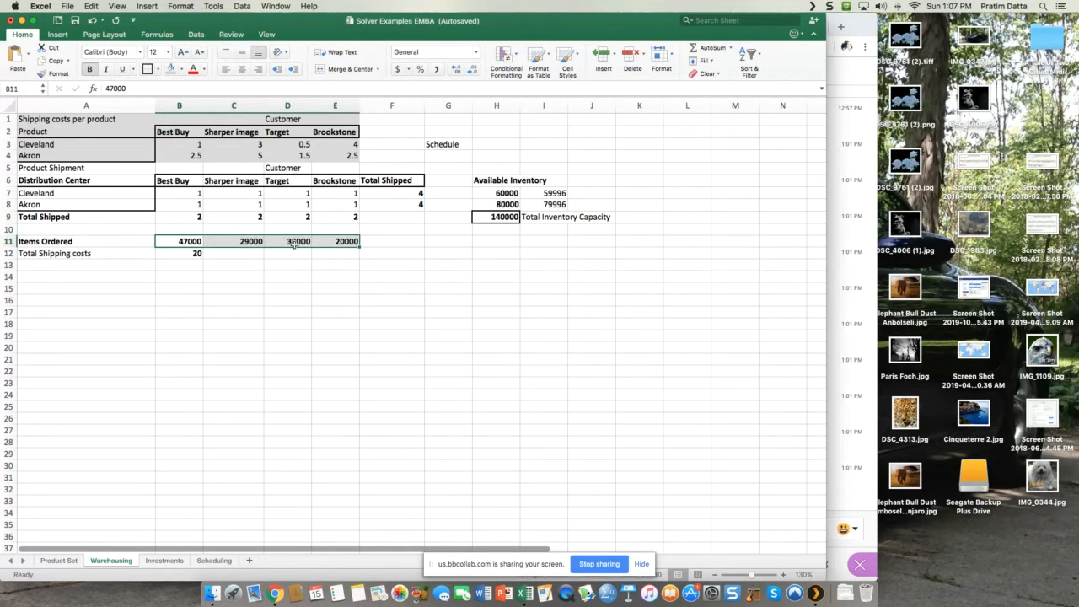
{"action": "left_click", "coordinate": [148, 68]}
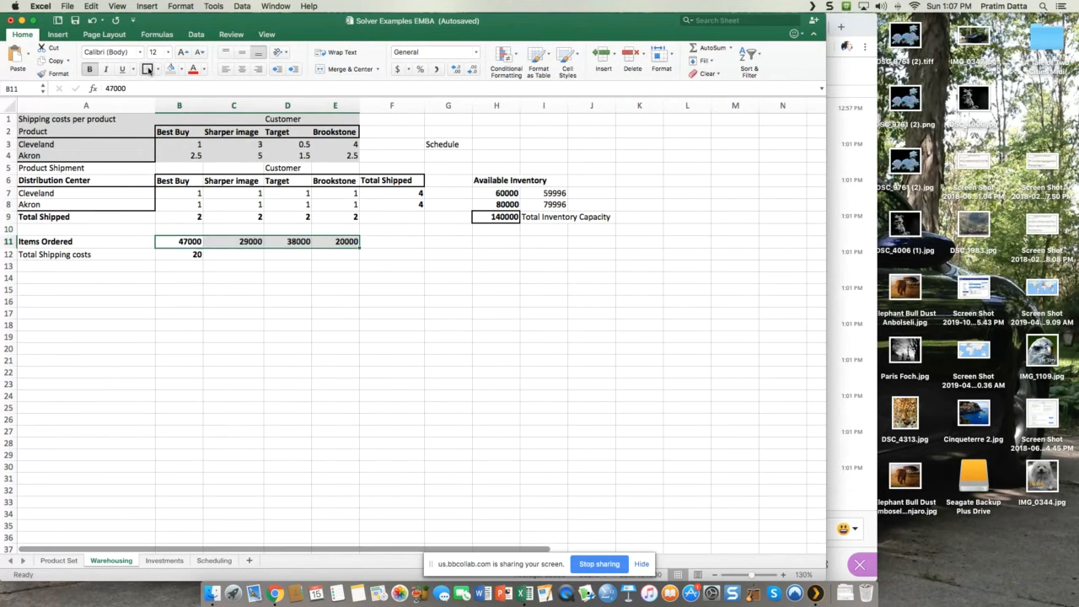
{"action": "left_click", "coordinate": [341, 323]}
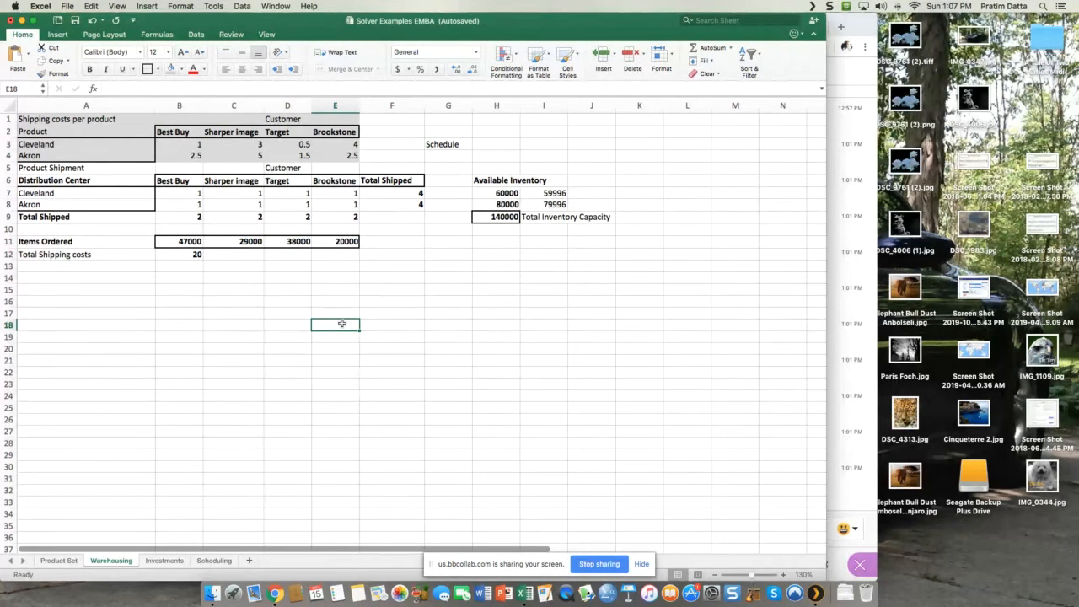
{"action": "left_click", "coordinate": [180, 246]}
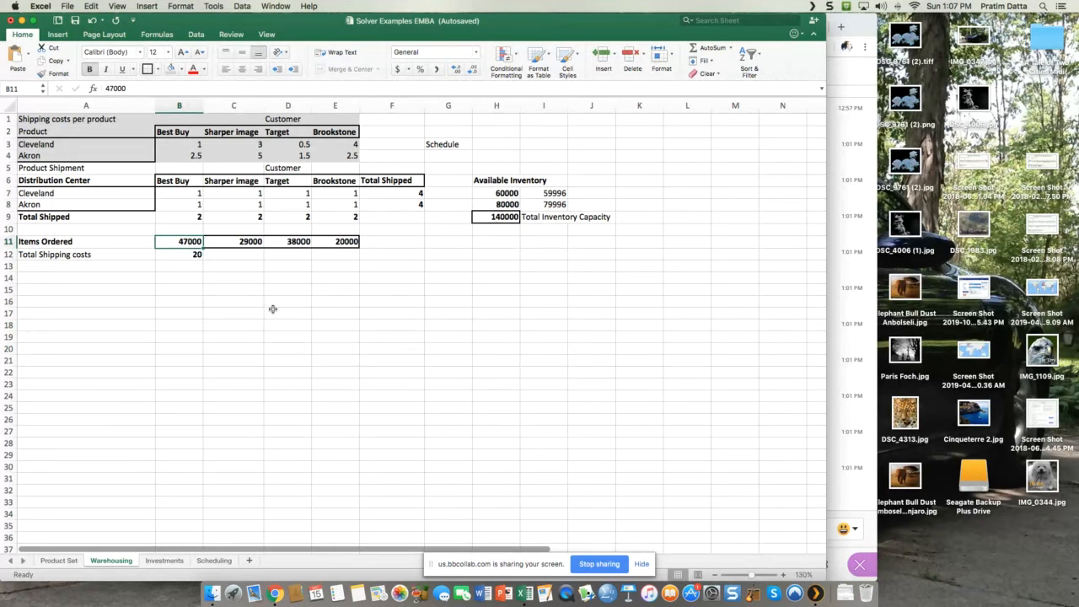
{"action": "left_click", "coordinate": [244, 244]}
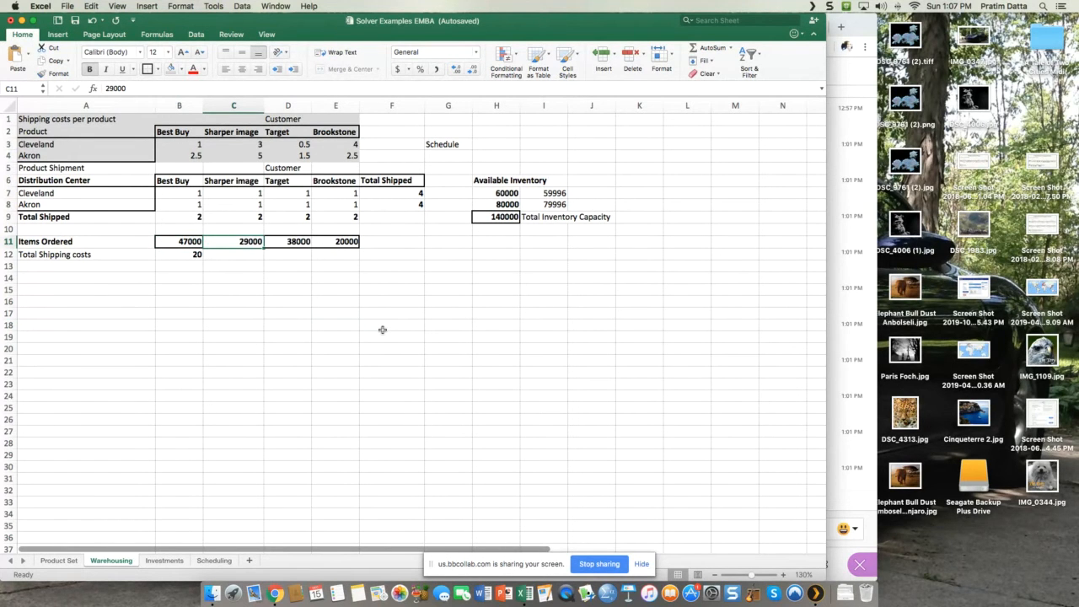
{"action": "left_click", "coordinate": [295, 243]}
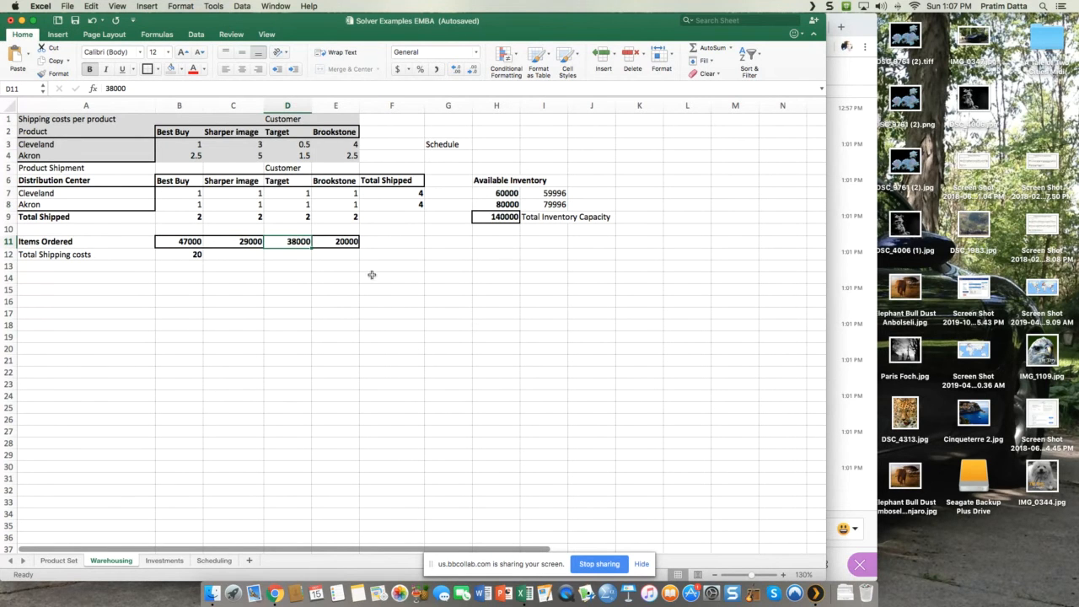
{"action": "left_click", "coordinate": [347, 243]}
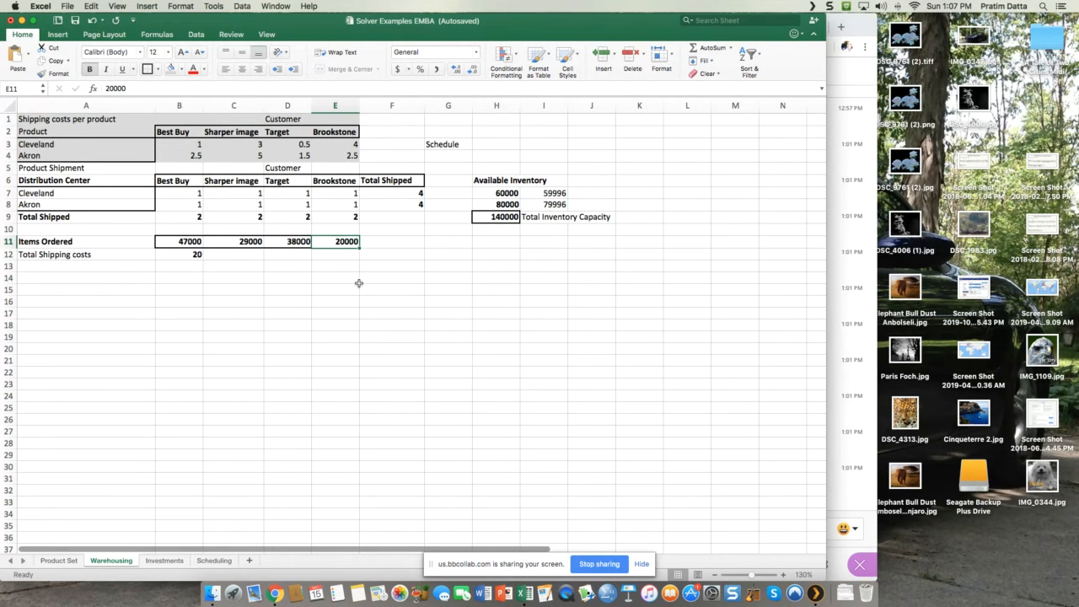
Step: Switch to the Blackboard Collaborate session in Chrome, move its window aside so the chat shows beside the worksheet, and return to Excel
{"action": "left_click", "coordinate": [838, 487]}
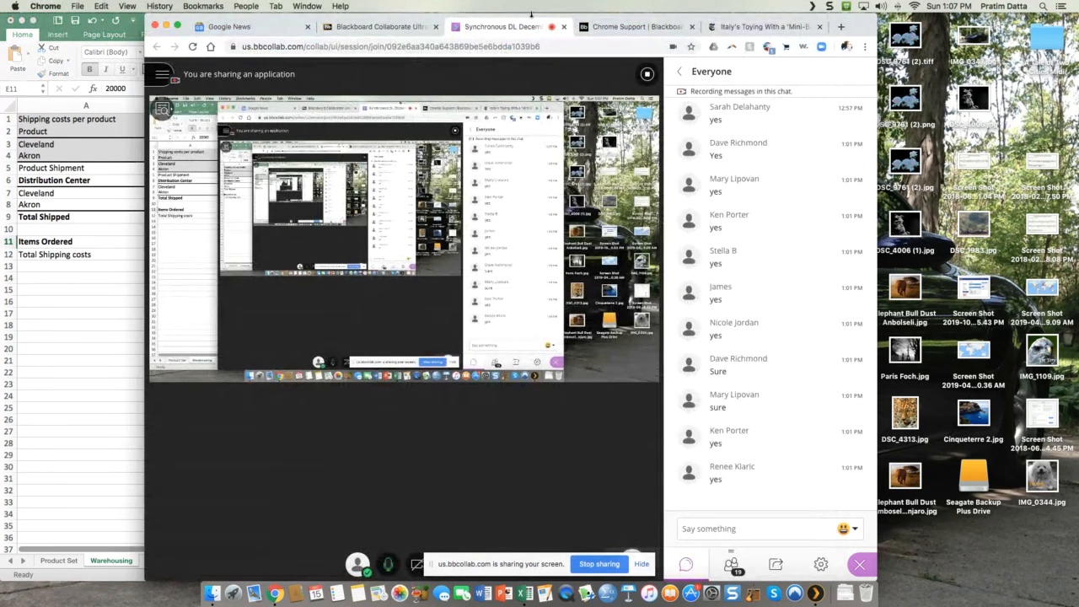
{"action": "left_click_drag", "start_coordinate": [524, 16], "coordinate": [734, 17]}
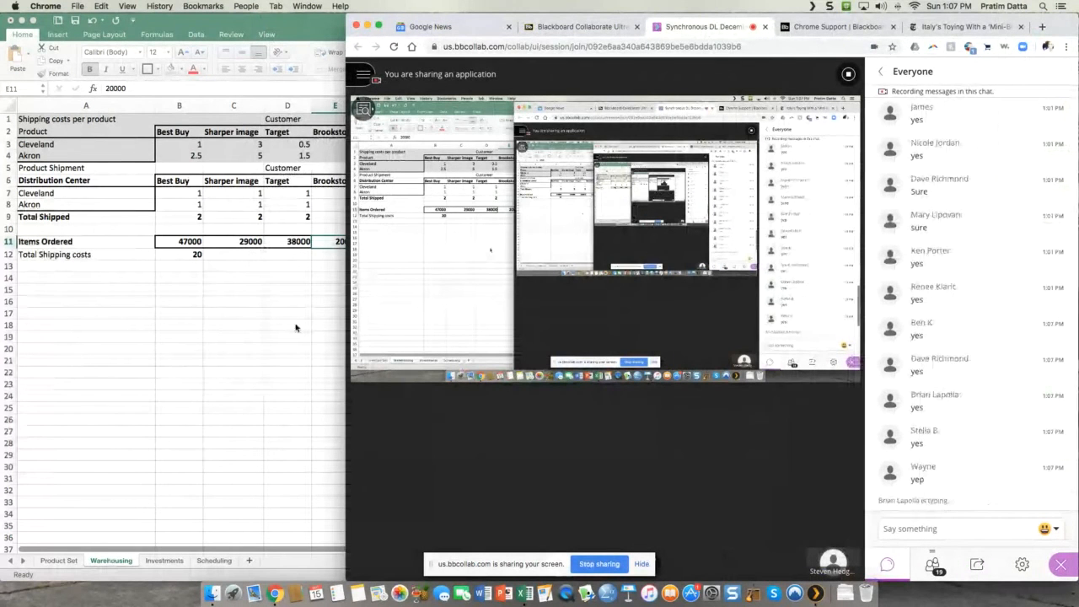
{"action": "key", "text": "super+Tab"}
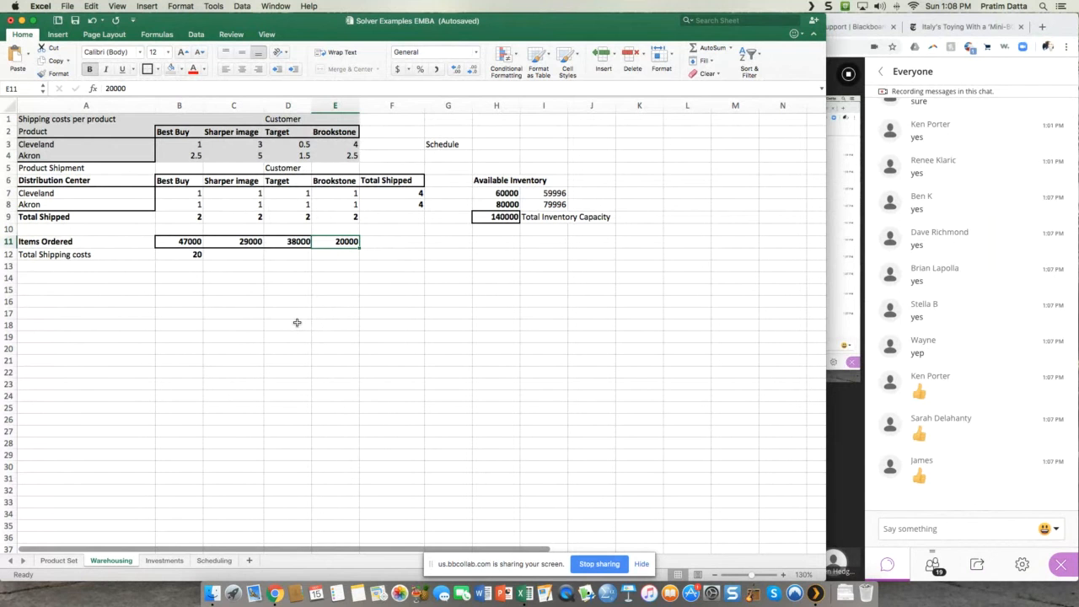
Step: Review the distribution centers in A3:A4, the customers in row 2, and the shipping cost schedule in B3:E4
{"action": "left_click", "coordinate": [64, 143]}
{"action": "left_click", "coordinate": [60, 156]}
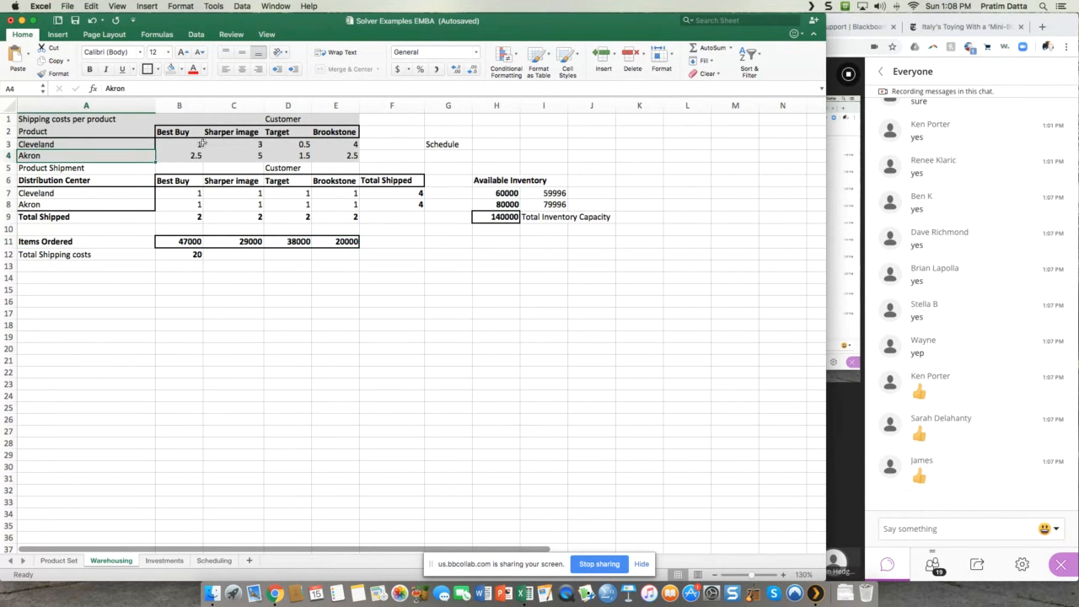
{"action": "left_click", "coordinate": [179, 132]}
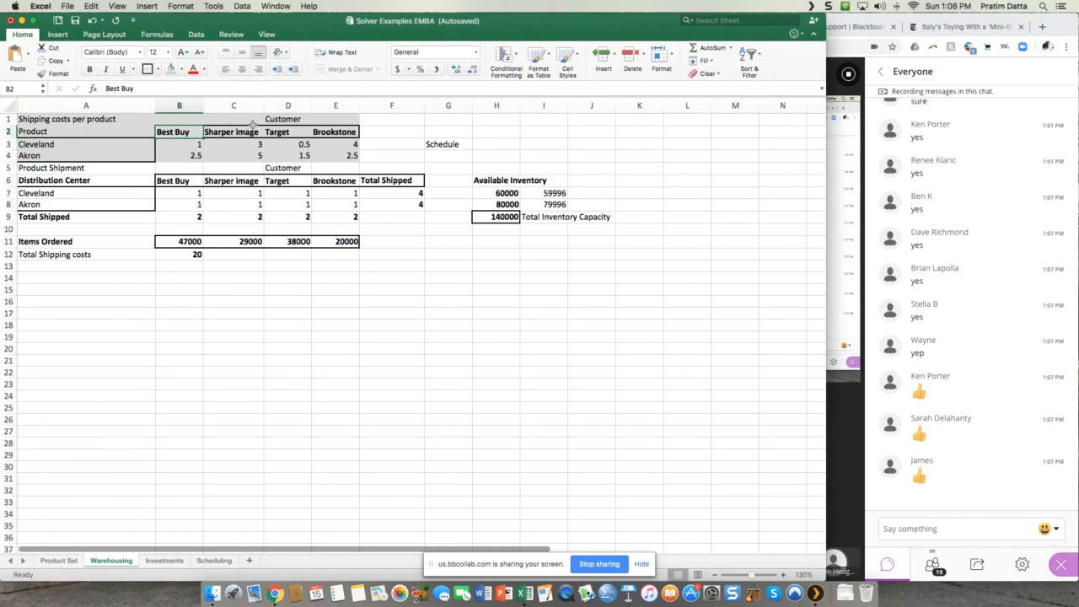
{"action": "left_click", "coordinate": [238, 132]}
{"action": "left_click", "coordinate": [278, 132]}
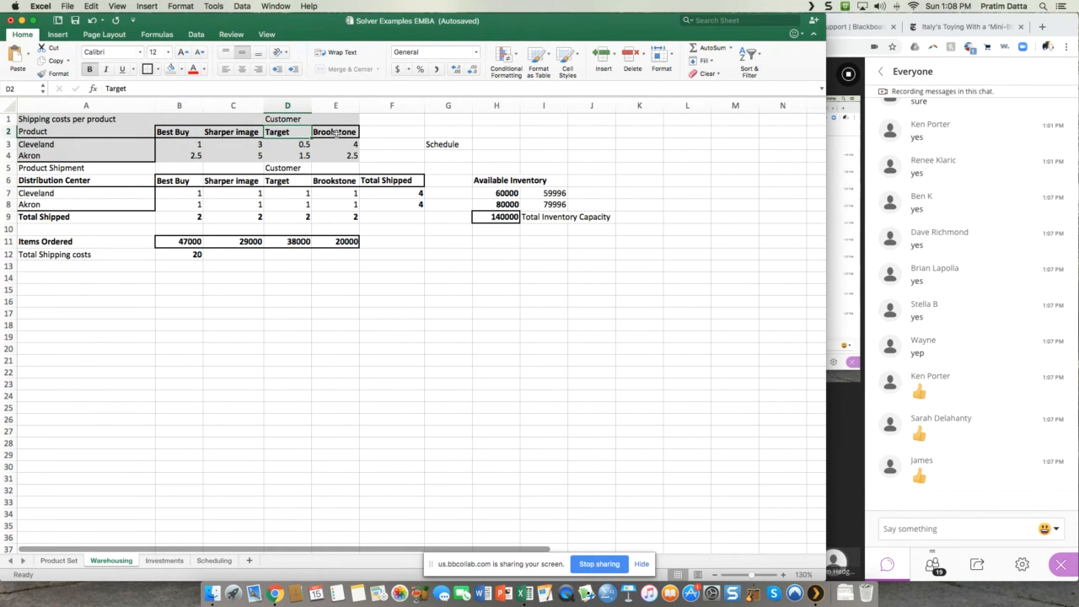
{"action": "left_click_drag", "start_coordinate": [184, 145], "coordinate": [325, 152]}
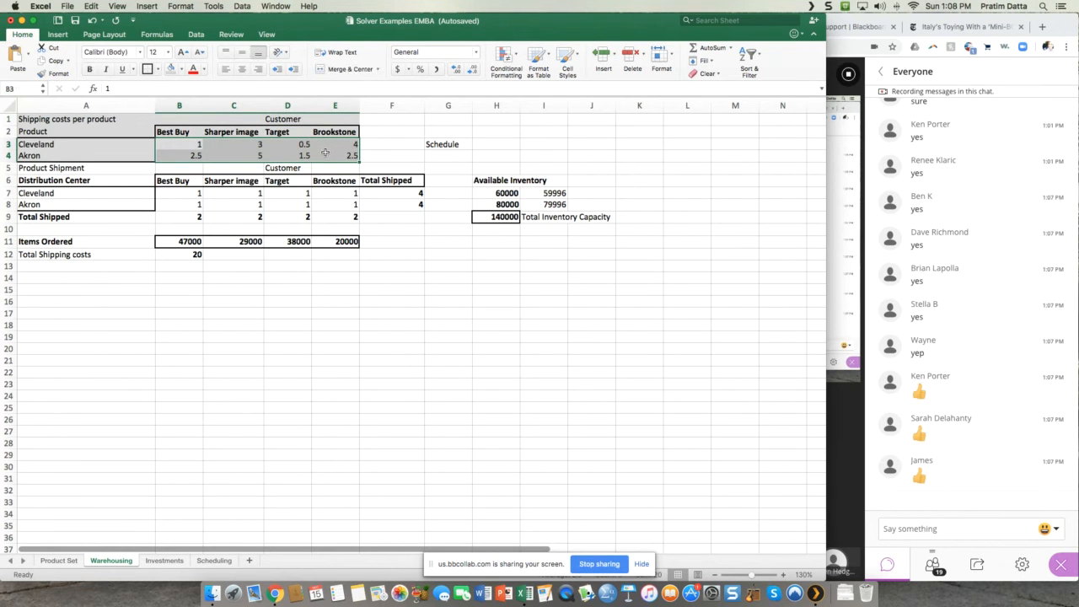
{"action": "left_click", "coordinate": [439, 148]}
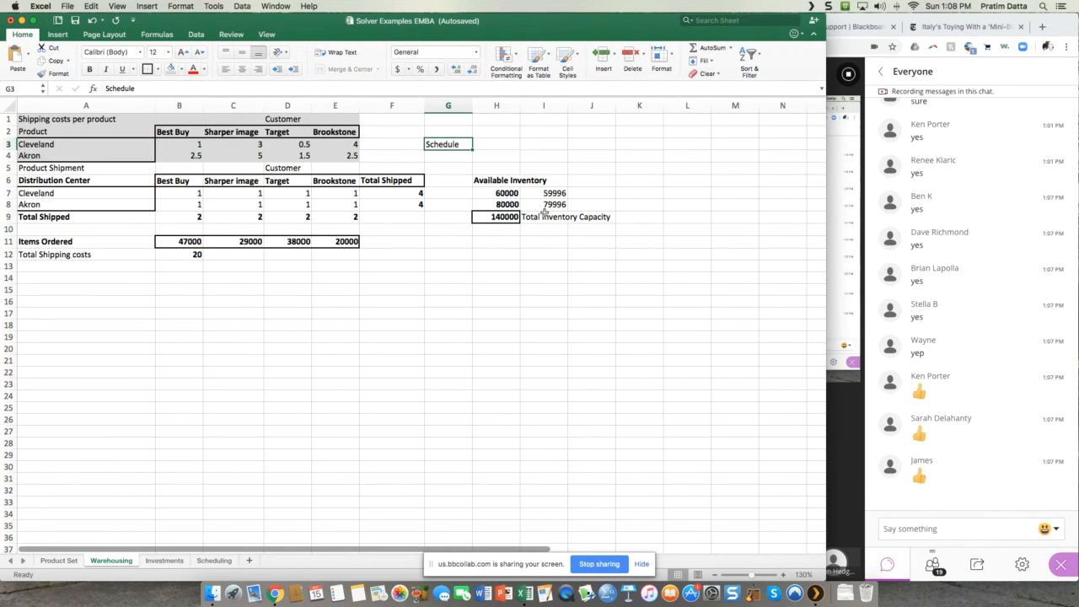
Step: Compare the available inventory at Cleveland and Akron in H7:H8 with the items ordered by each customer in B11:E11
{"action": "left_click", "coordinate": [504, 192]}
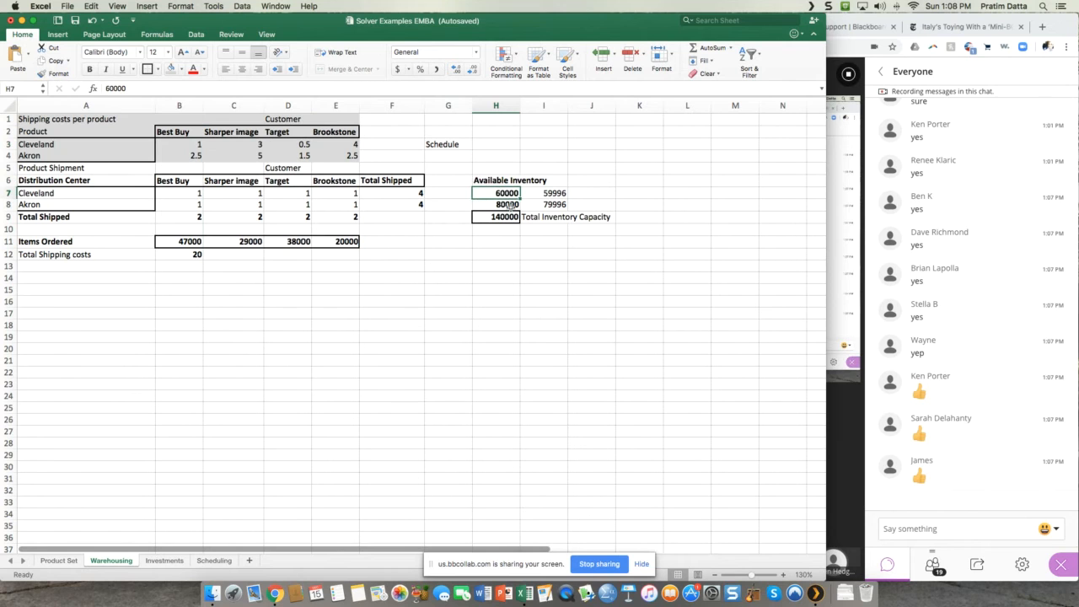
{"action": "left_click", "coordinate": [510, 205]}
{"action": "left_click", "coordinate": [501, 192]}
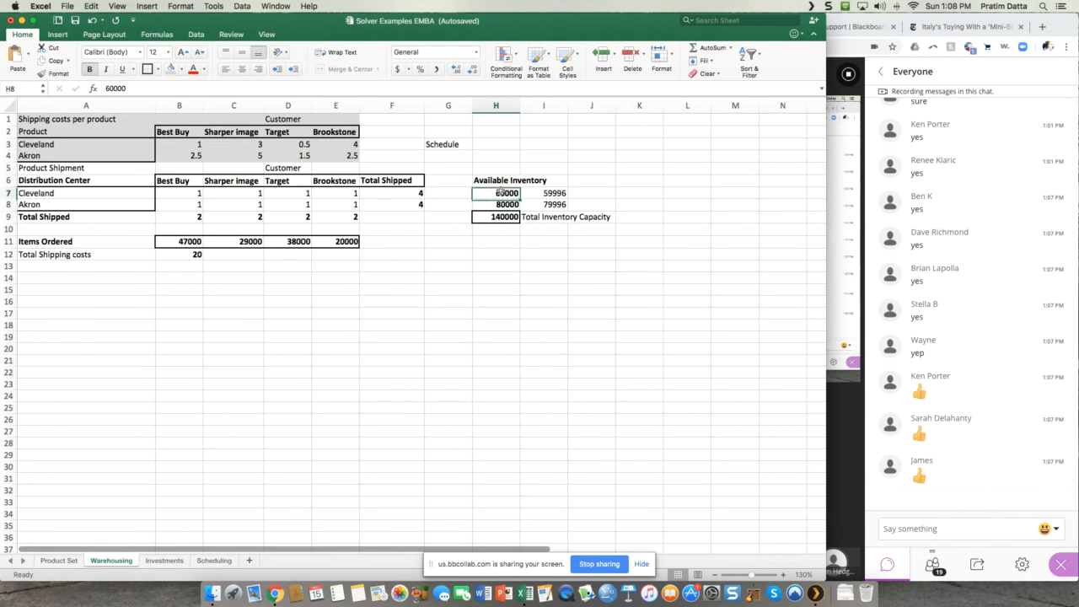
{"action": "left_click", "coordinate": [502, 205]}
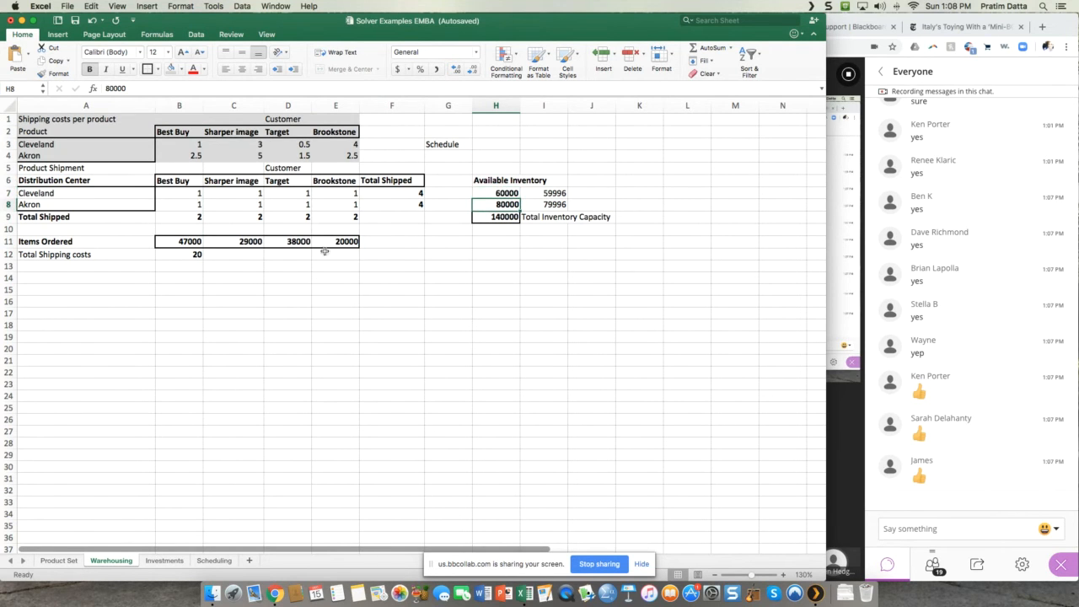
{"action": "left_click", "coordinate": [188, 242]}
{"action": "left_click", "coordinate": [248, 241]}
{"action": "left_click", "coordinate": [290, 241]}
{"action": "left_click", "coordinate": [335, 242]}
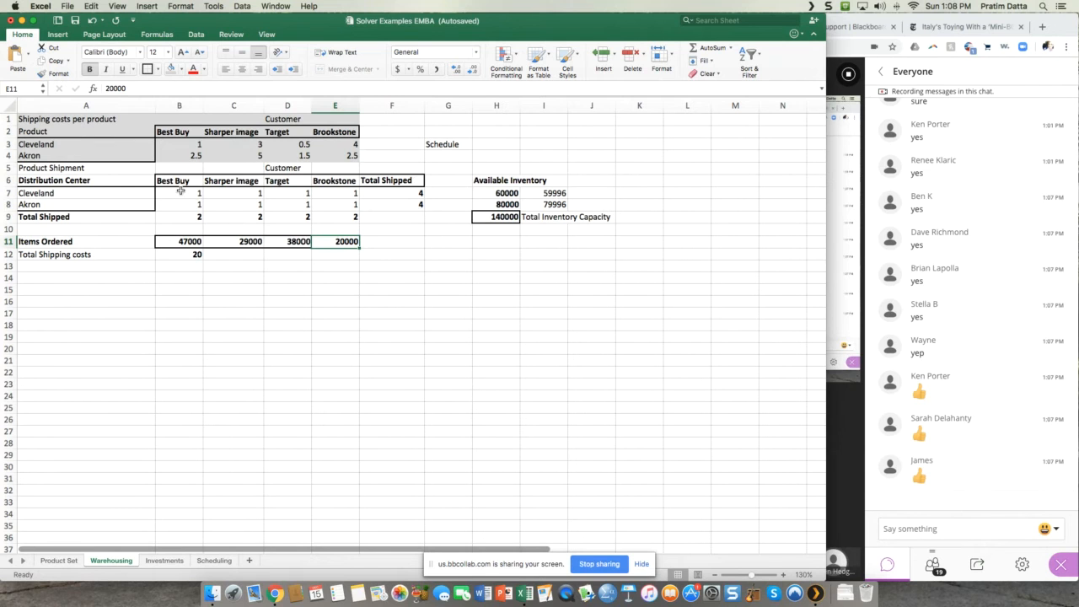
Step: Apply all borders and a light green fill to the product shipment cells B7:E8
{"action": "left_click", "coordinate": [180, 191]}
{"action": "left_click_drag", "start_coordinate": [181, 191], "coordinate": [333, 210]}
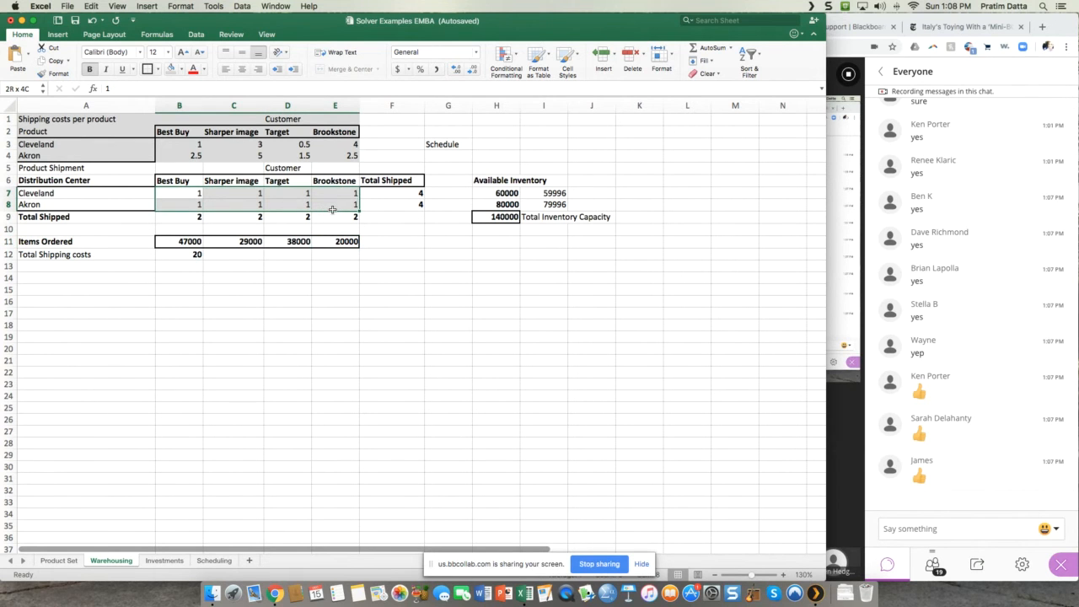
{"action": "left_click", "coordinate": [156, 70]}
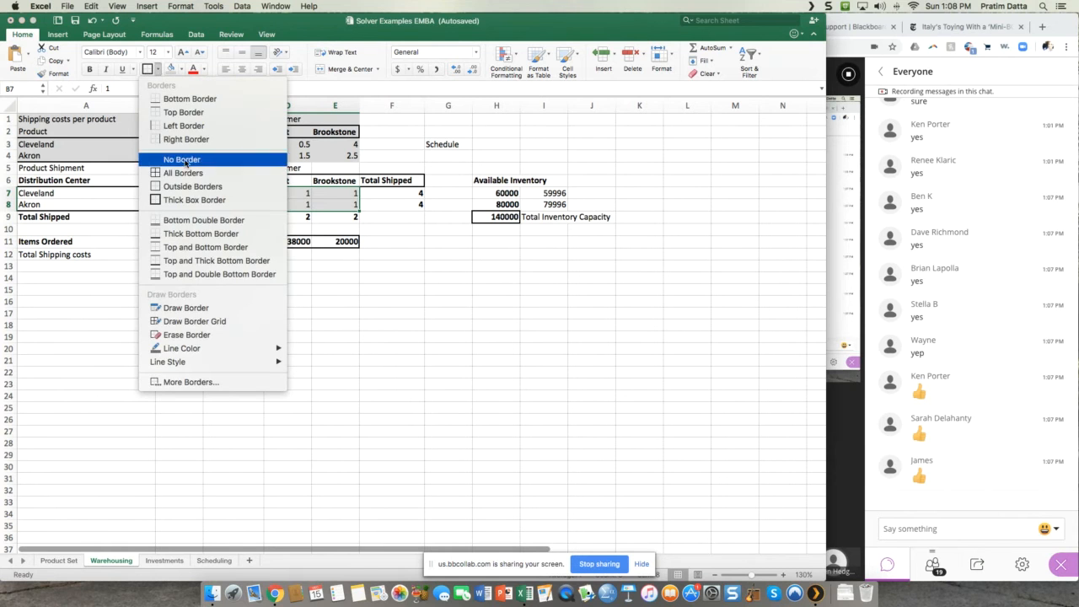
{"action": "left_click", "coordinate": [187, 178]}
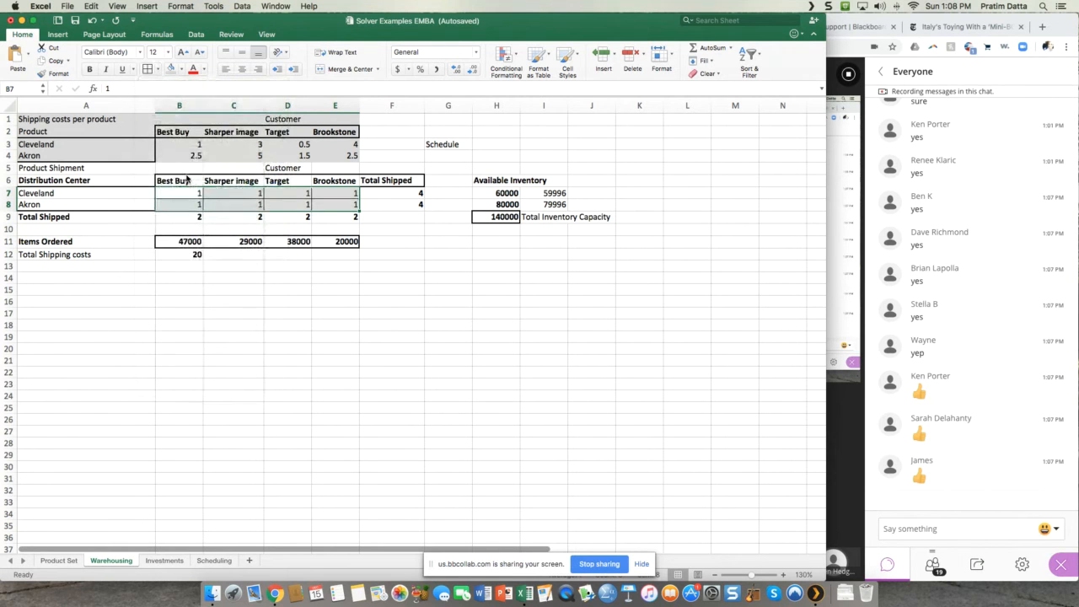
{"action": "left_click", "coordinate": [182, 69]}
{"action": "left_click", "coordinate": [264, 144]}
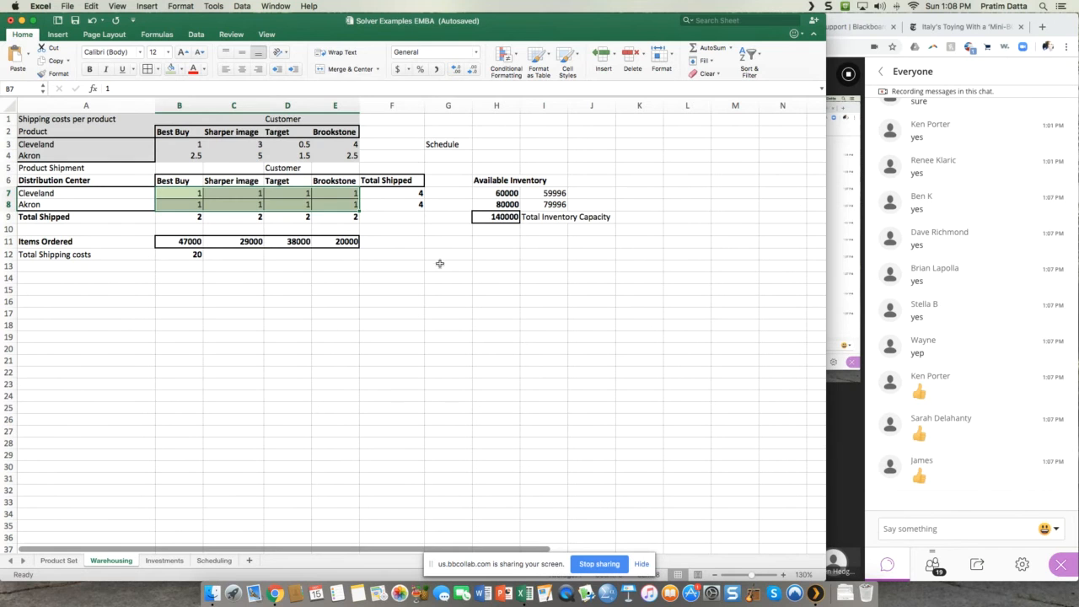
{"action": "left_click", "coordinate": [440, 265]}
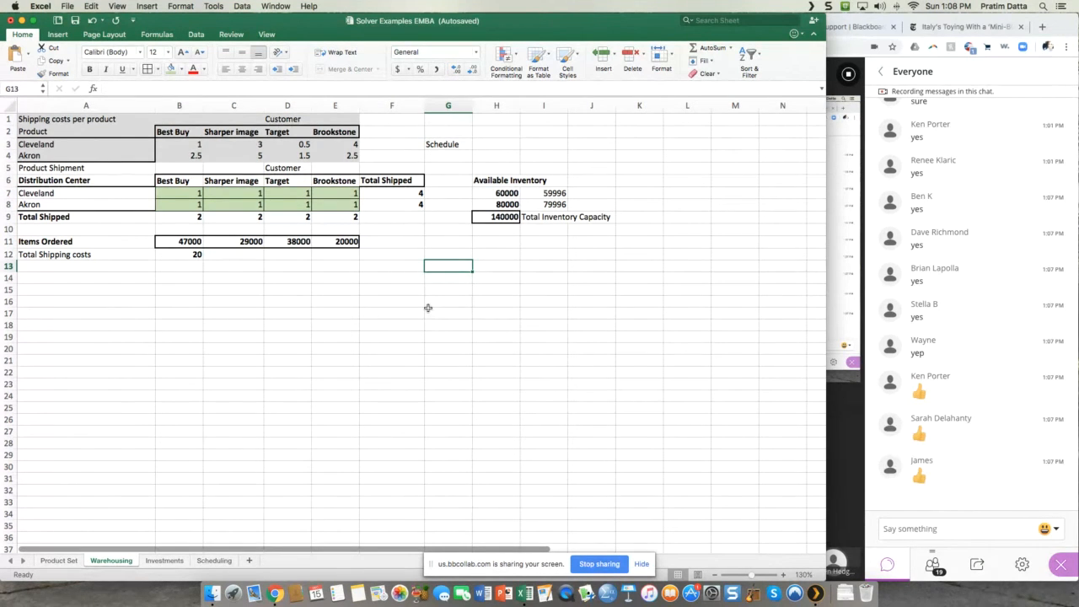
Step: Review the shipment cells in B7:E8 that hold the quantities from Cleveland and Akron to each customer
{"action": "left_click", "coordinate": [193, 192]}
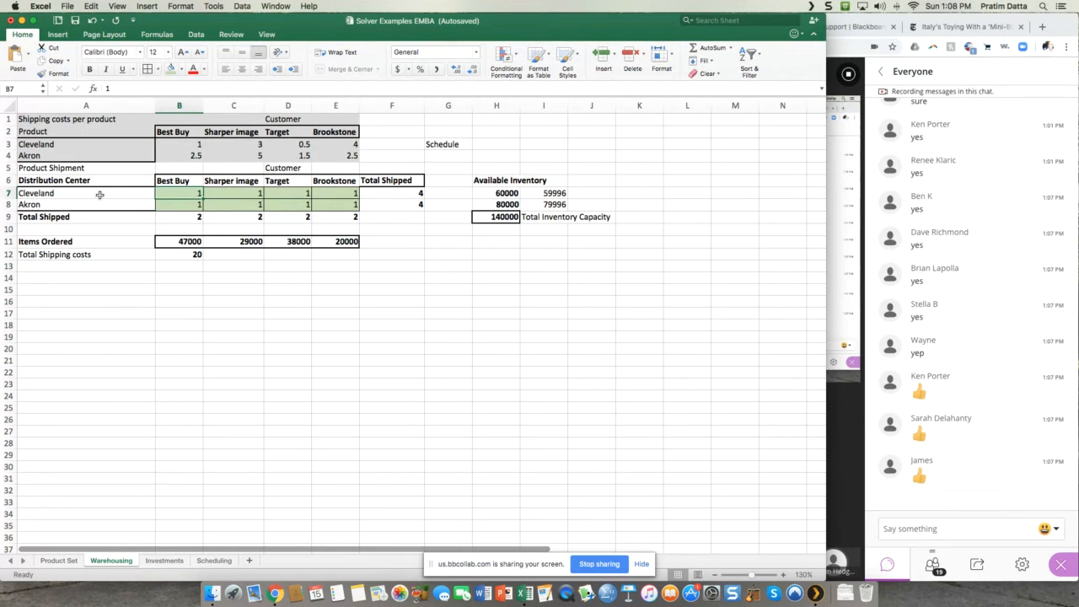
{"action": "left_click", "coordinate": [251, 190]}
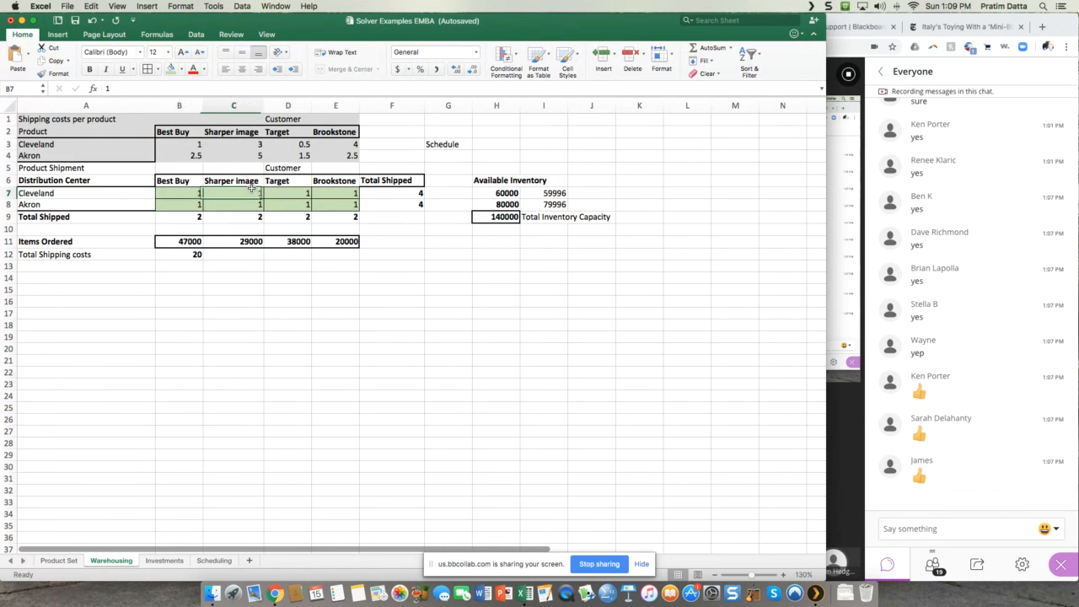
{"action": "left_click", "coordinate": [295, 193]}
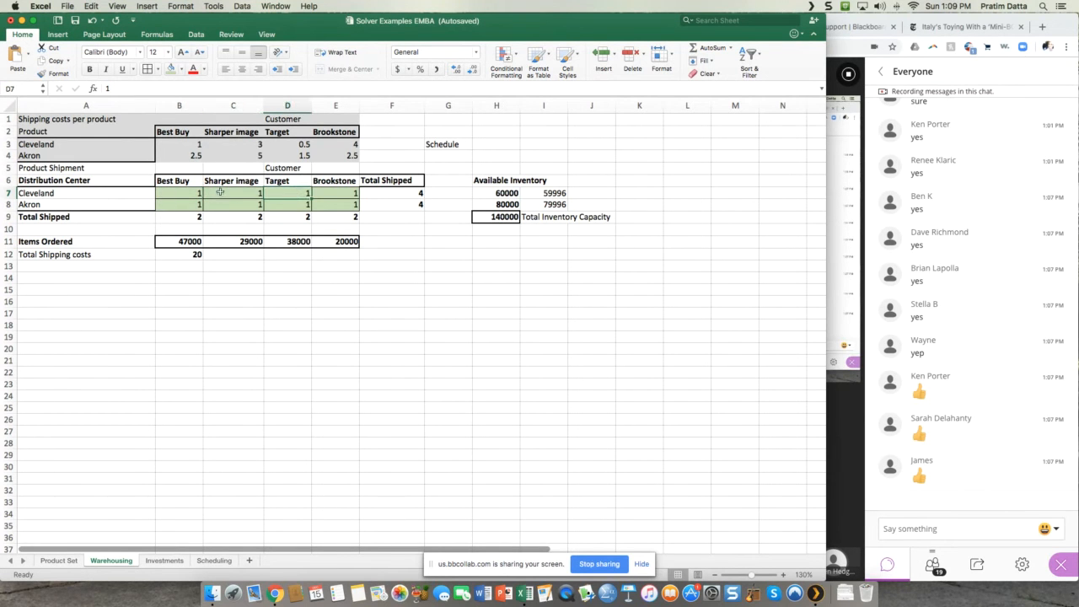
{"action": "left_click", "coordinate": [329, 195]}
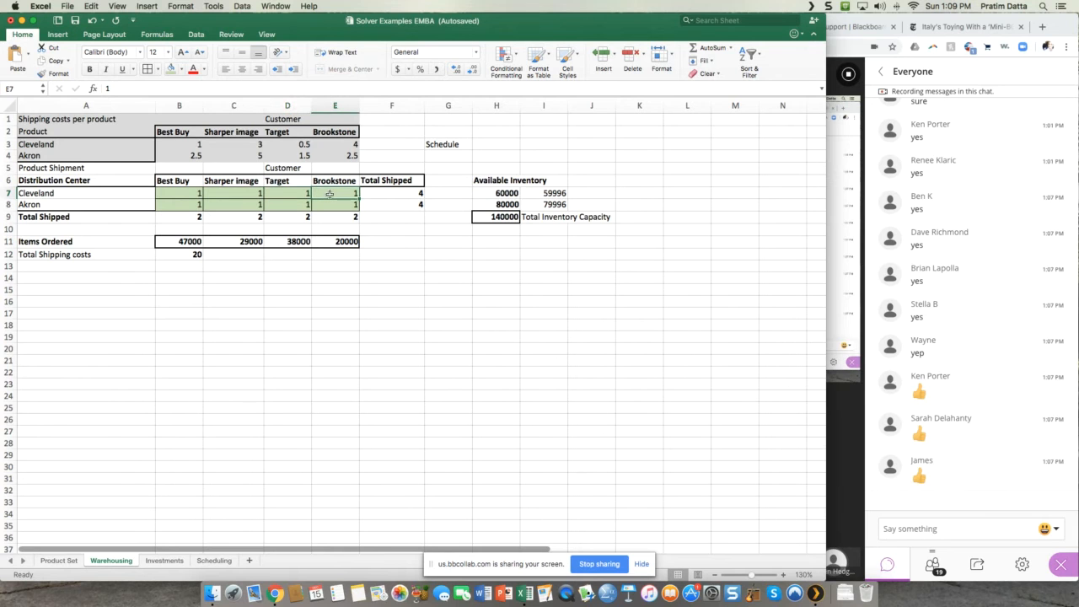
{"action": "left_click", "coordinate": [169, 204]}
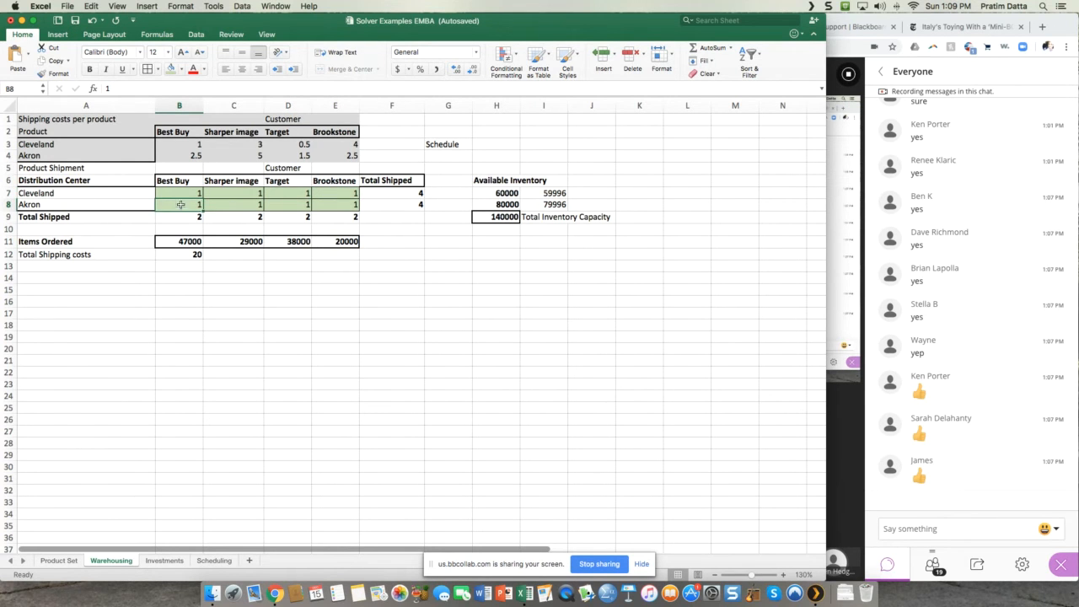
{"action": "left_click", "coordinate": [247, 206]}
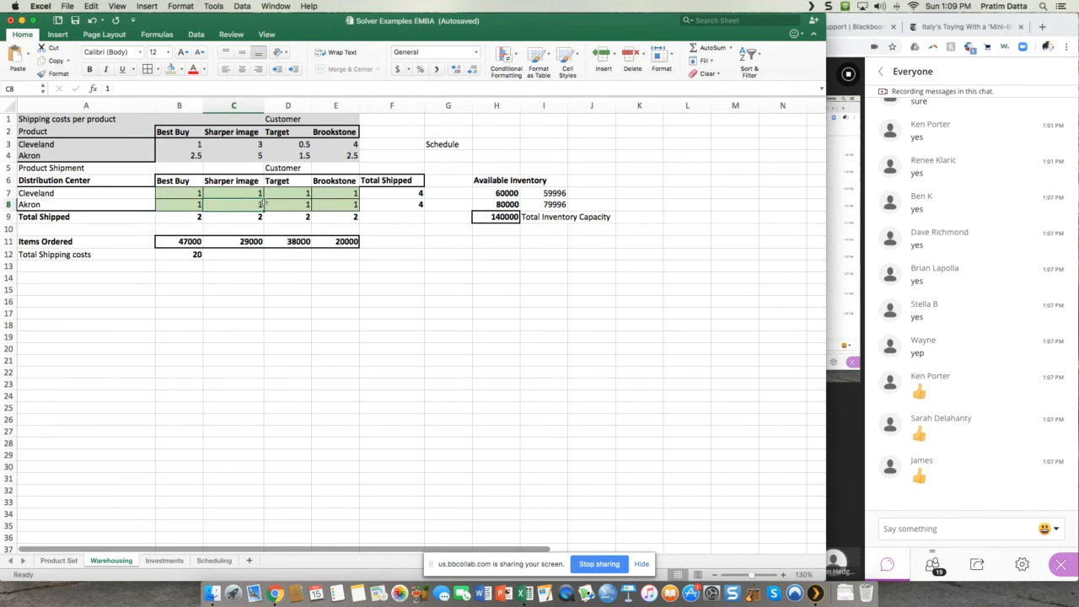
{"action": "left_click", "coordinate": [289, 203]}
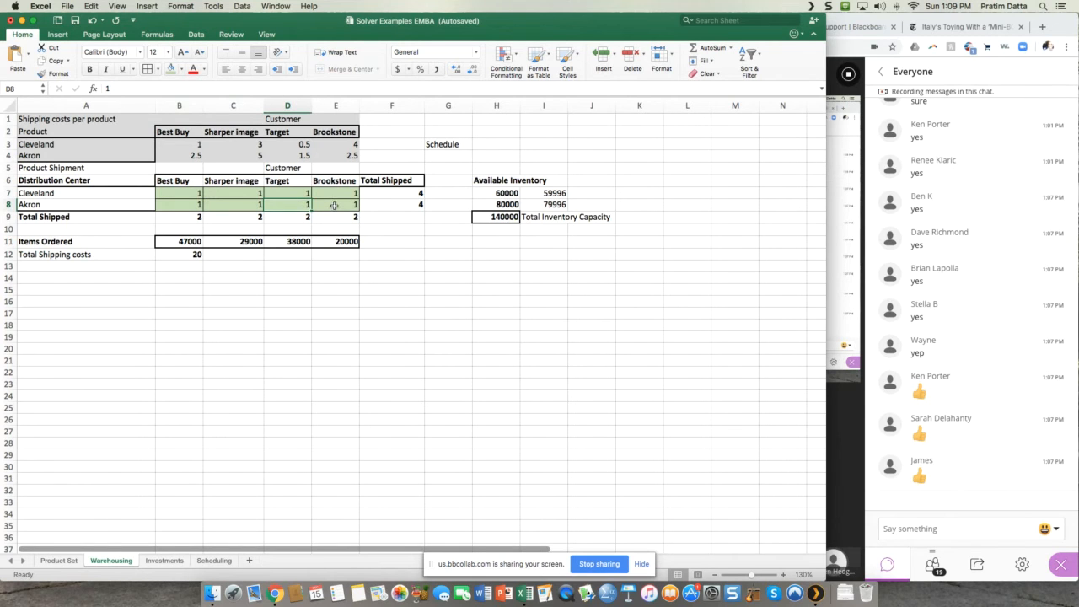
{"action": "left_click", "coordinate": [335, 205]}
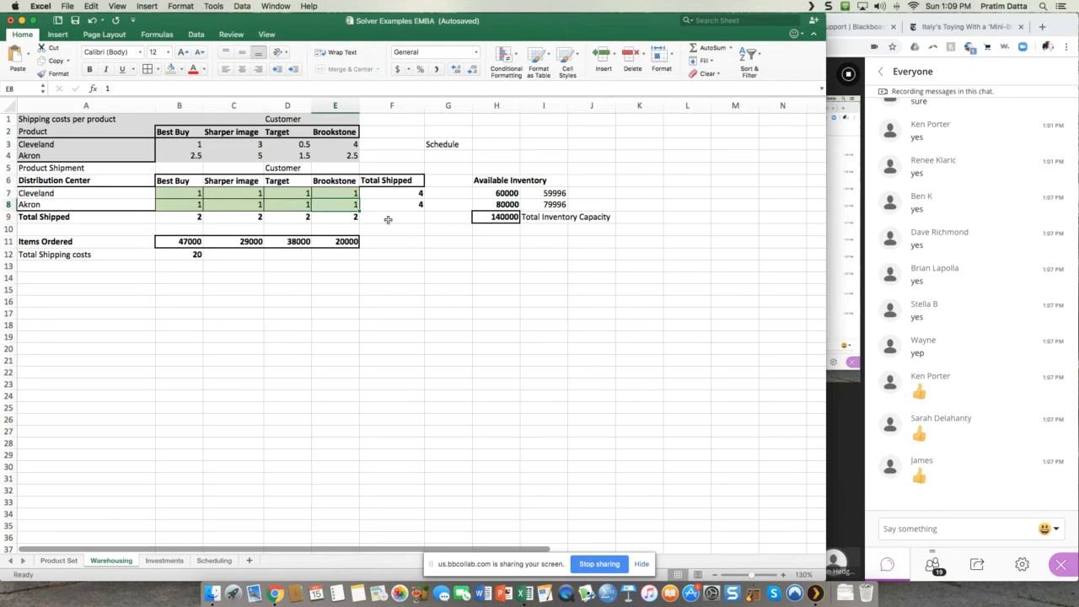
Step: Enter =SUM(B7:E7) in F7 as the total shipped from Cleveland
{"action": "left_click", "coordinate": [406, 193]}
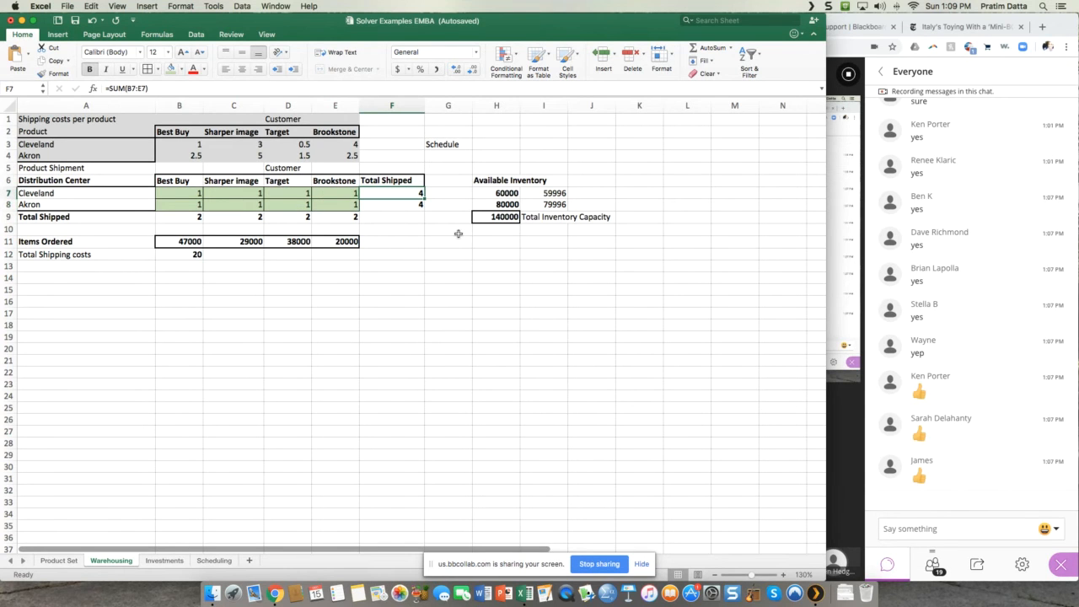
{"action": "type", "text": "=s"}
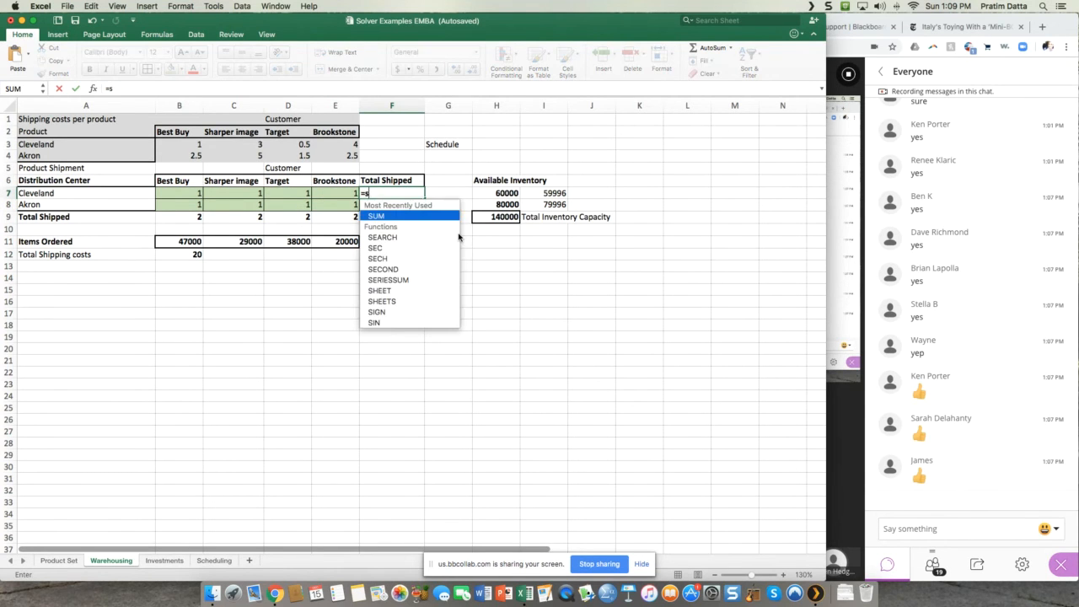
{"action": "type", "text": "um("}
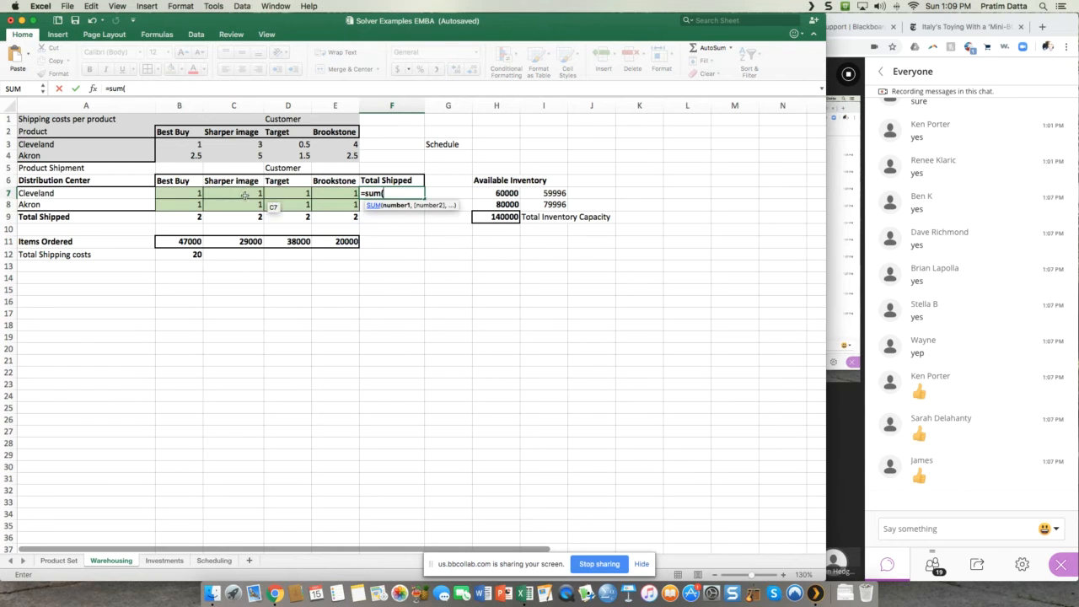
{"action": "left_click_drag", "start_coordinate": [173, 193], "coordinate": [333, 193]}
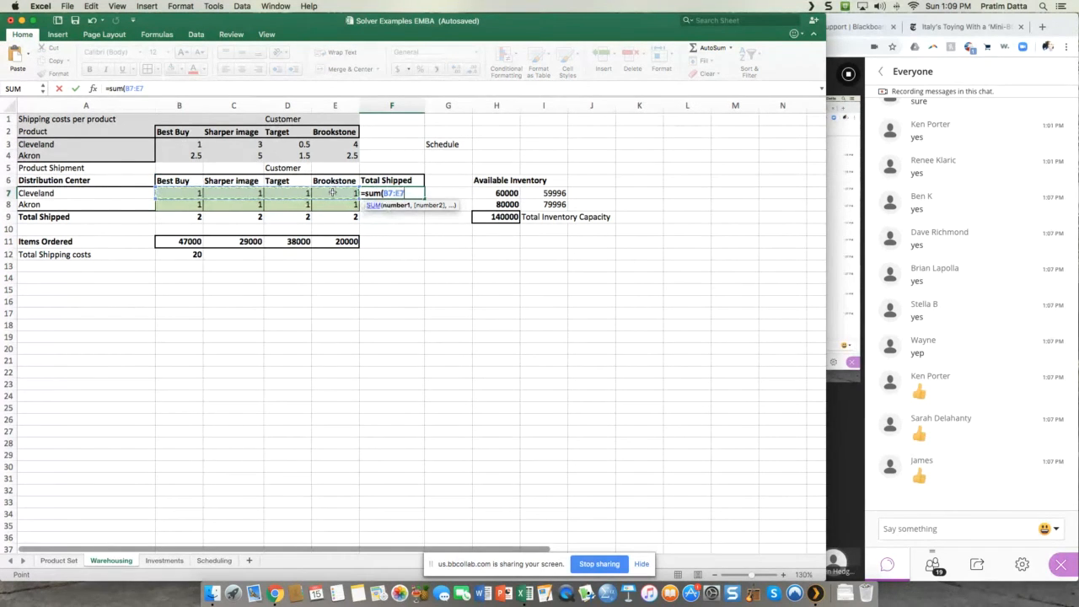
{"action": "type", "text": ")"}
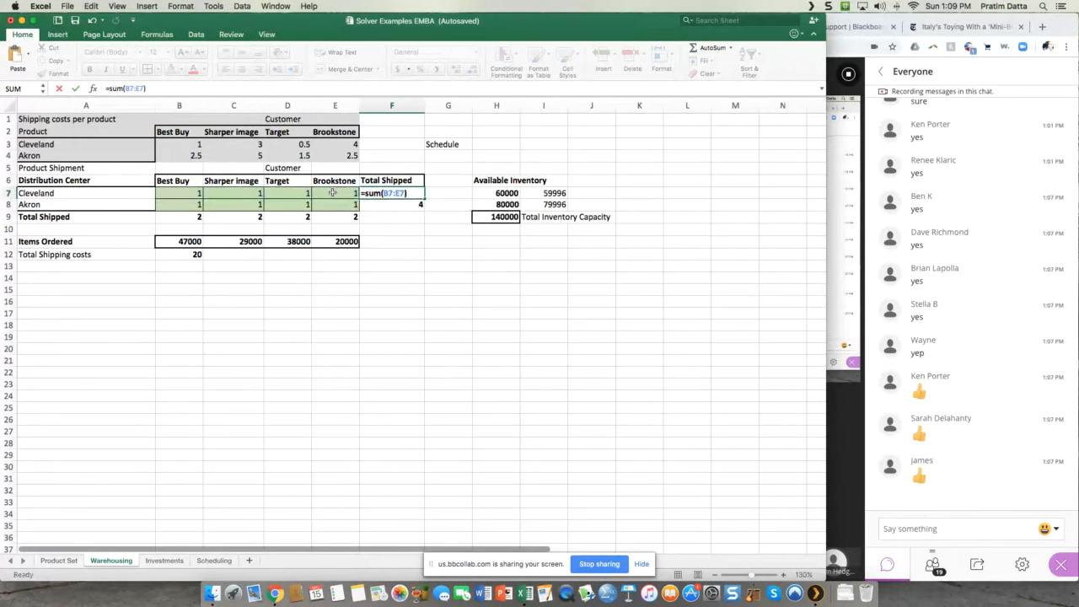
{"action": "key", "text": "Return"}
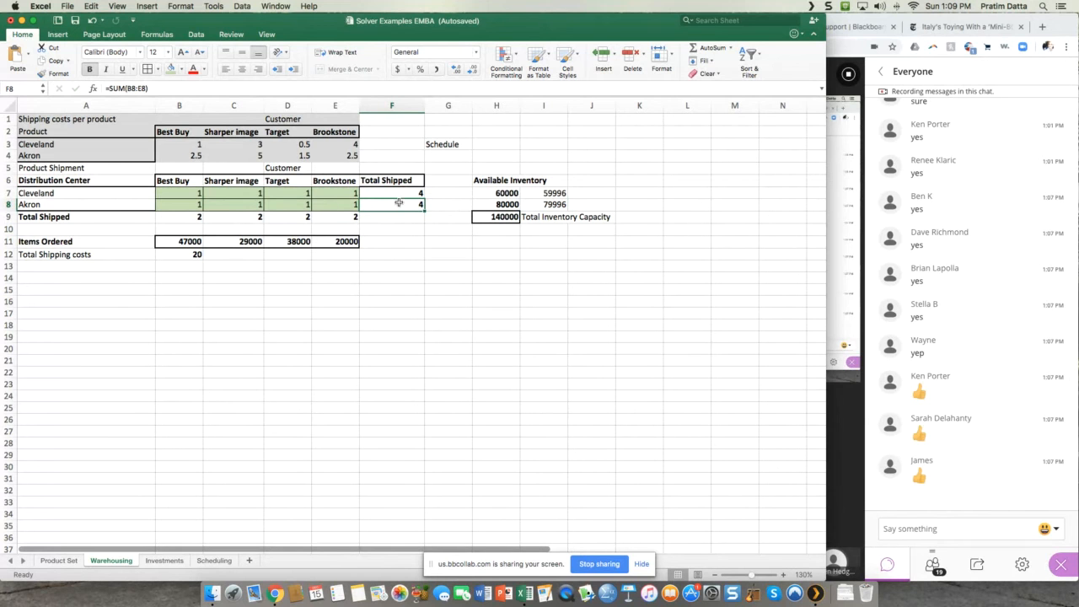
Step: Enter =SUM(B8:E8) in F8 as the total shipped from Akron
{"action": "type", "text": "=sum"}
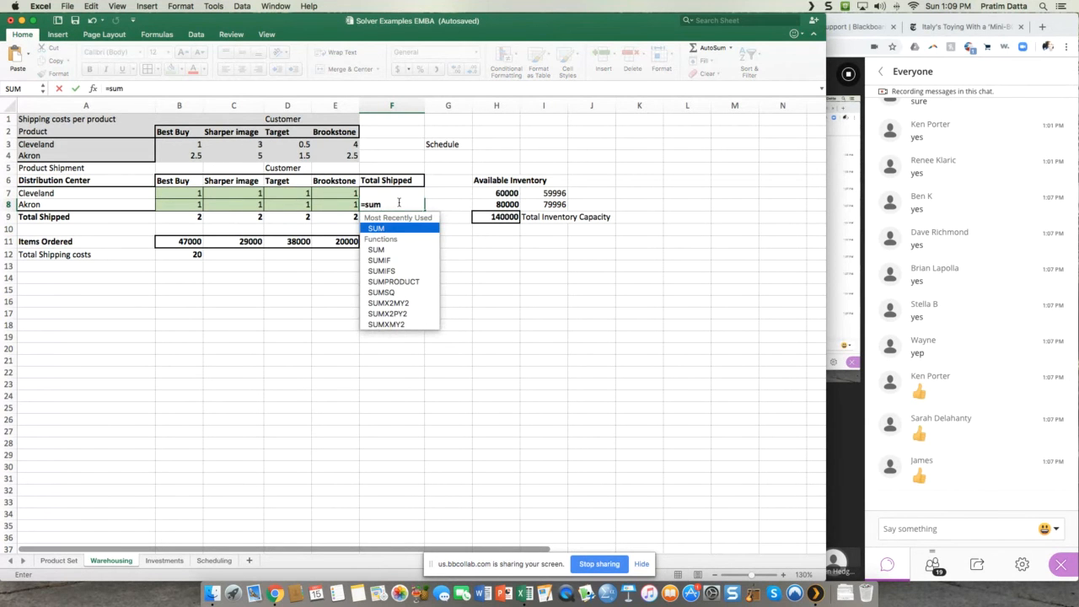
{"action": "type", "text": "("}
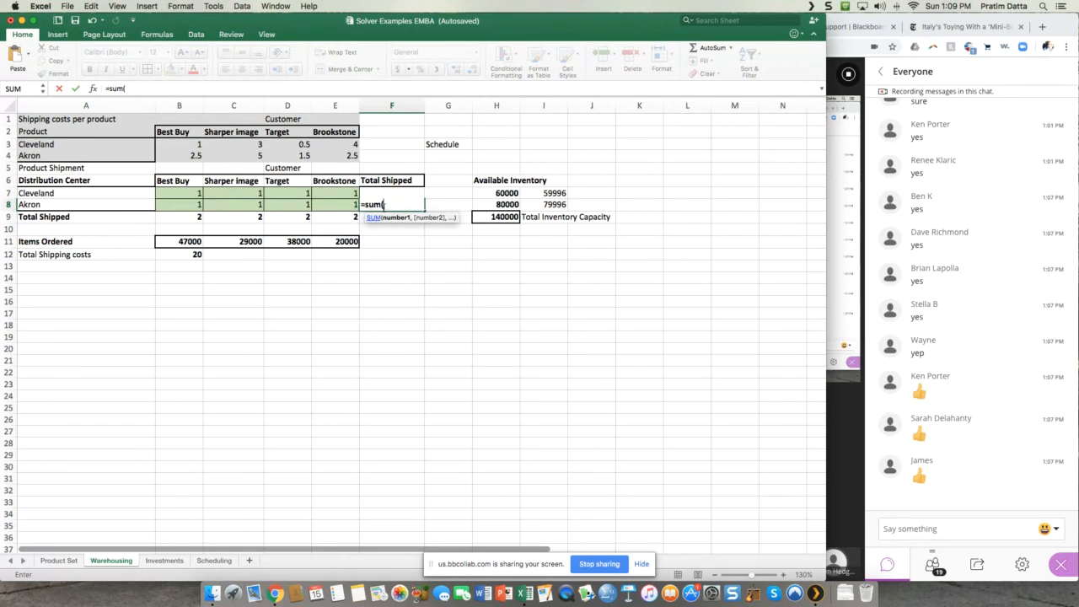
{"action": "left_click_drag", "start_coordinate": [189, 205], "coordinate": [329, 204]}
{"action": "type", "text": ")"}
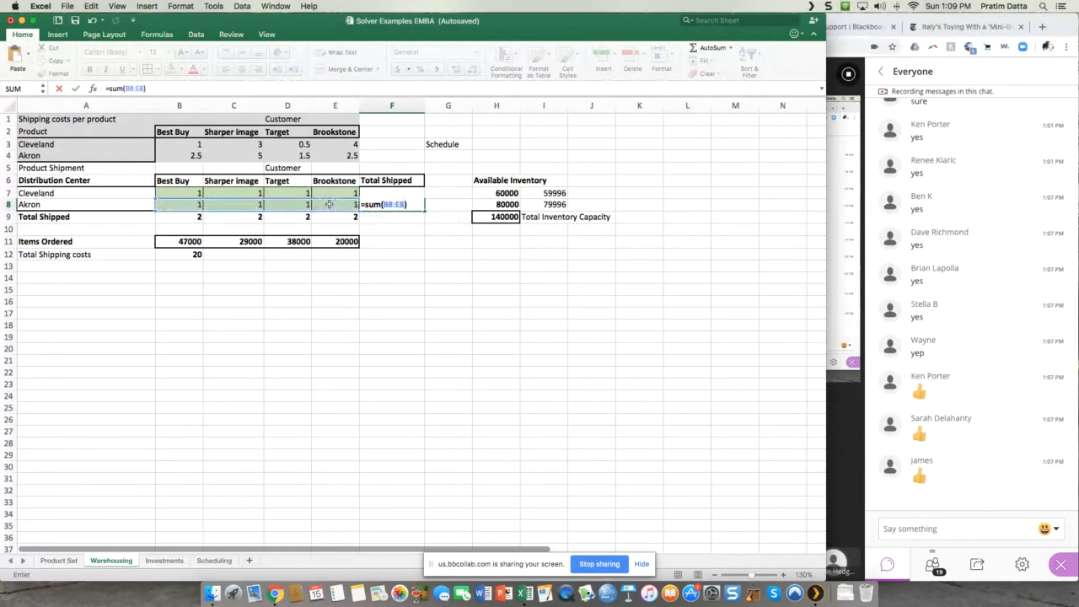
{"action": "key", "text": "Return"}
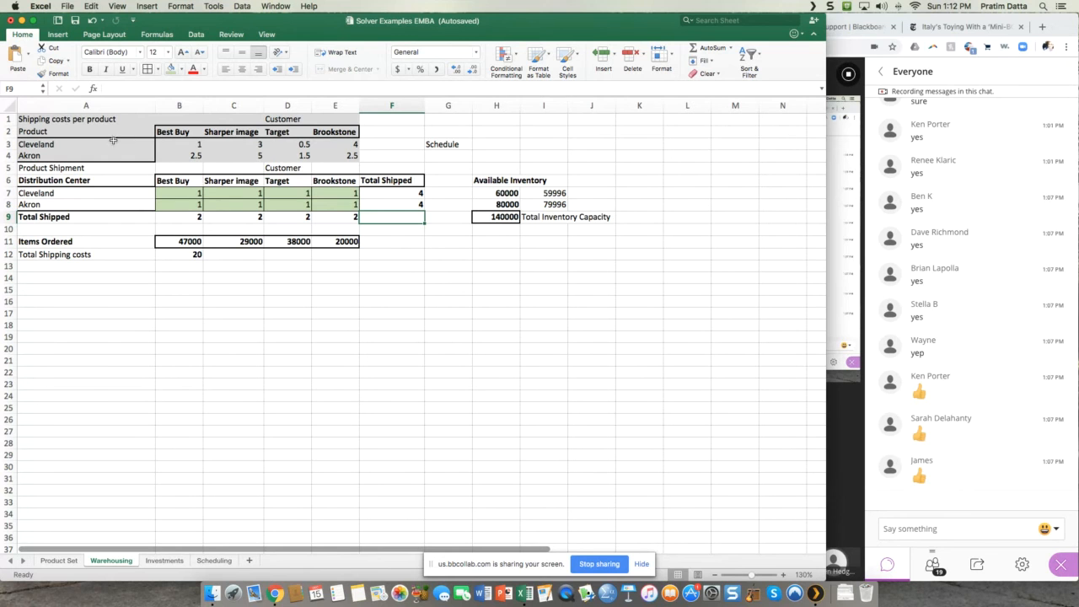
Step: Add a thick box border around the shipping cost table in A2:E4
{"action": "left_click", "coordinate": [74, 129]}
{"action": "mouse_move", "coordinate": [75, 130]}
{"action": "left_mouse_down"}
{"action": "mouse_move", "coordinate": [291, 168]}
{"action": "mouse_move", "coordinate": [346, 155]}
{"action": "left_mouse_up"}
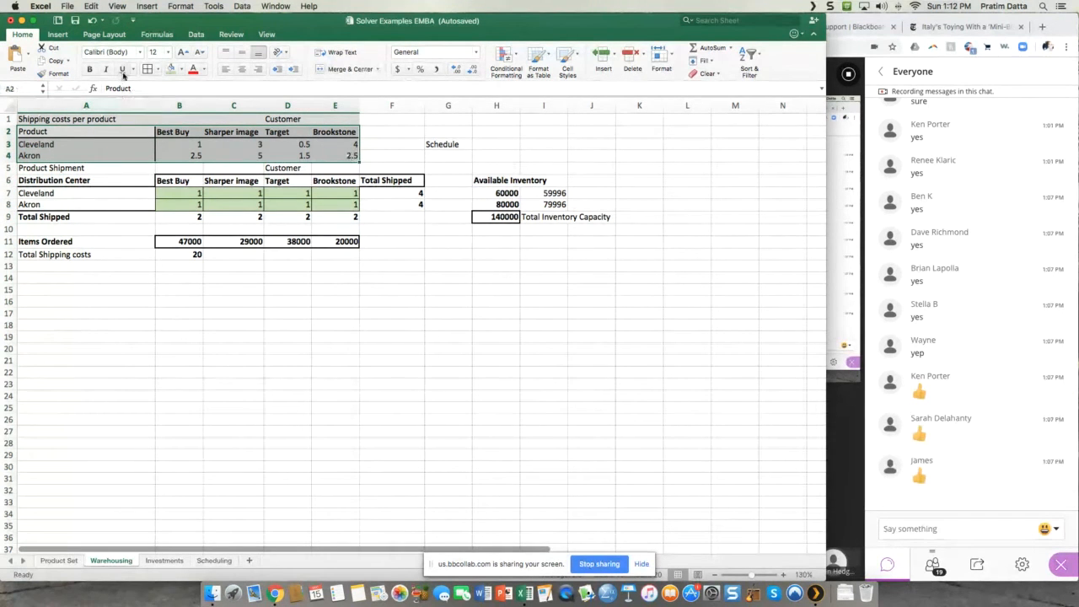
{"action": "left_click", "coordinate": [160, 71]}
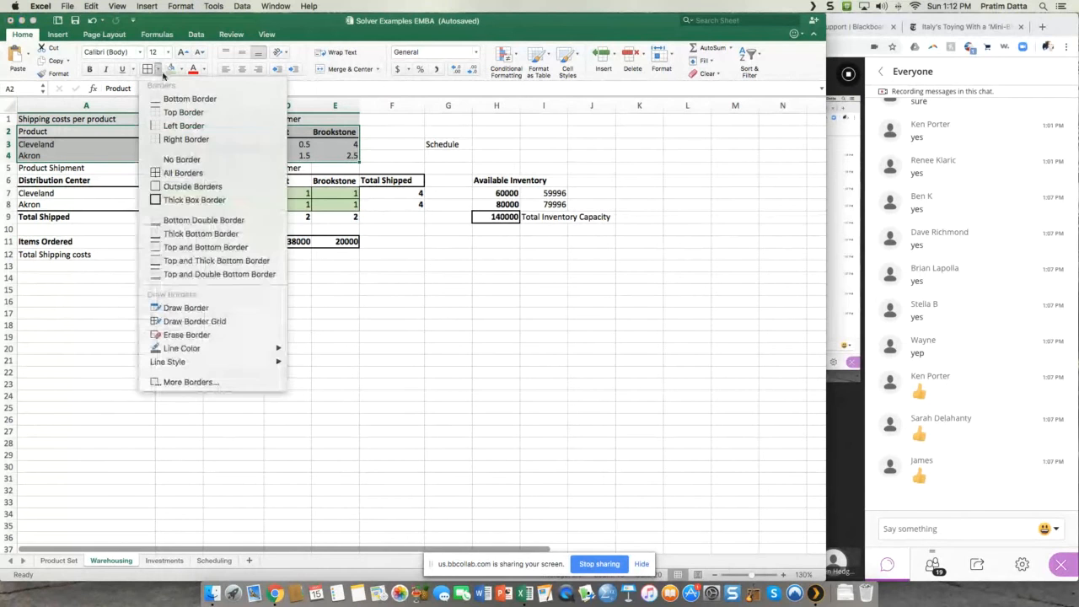
{"action": "left_click", "coordinate": [193, 200]}
{"action": "left_click", "coordinate": [450, 315]}
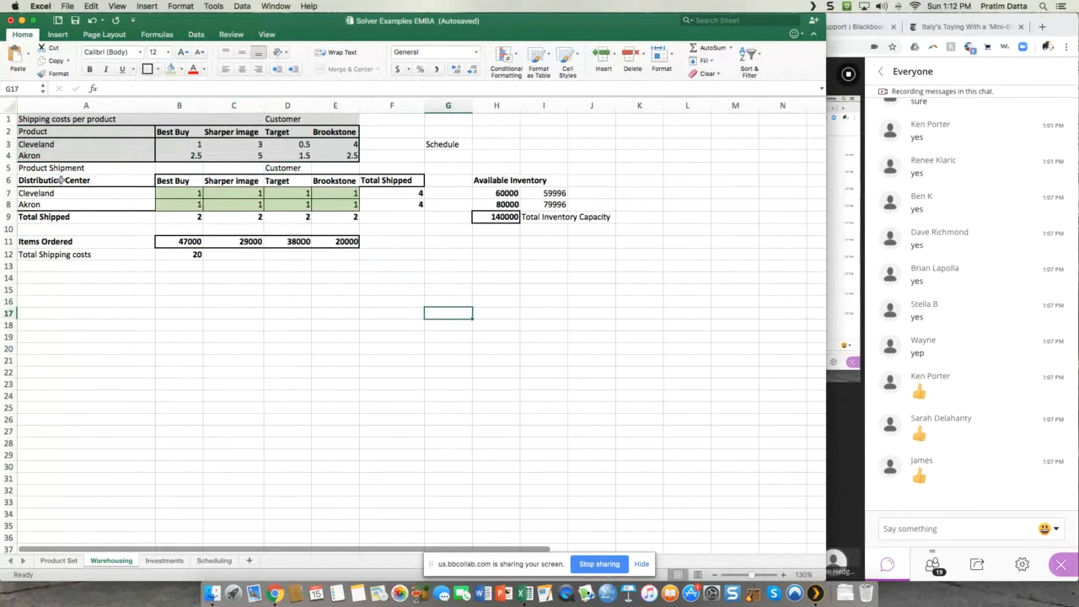
Step: Review the product shipment table A6:E8, the distribution center totals in F7:F8, and the Best Buy total in B9 with its source cells
{"action": "left_click_drag", "start_coordinate": [59, 184], "coordinate": [351, 206]}
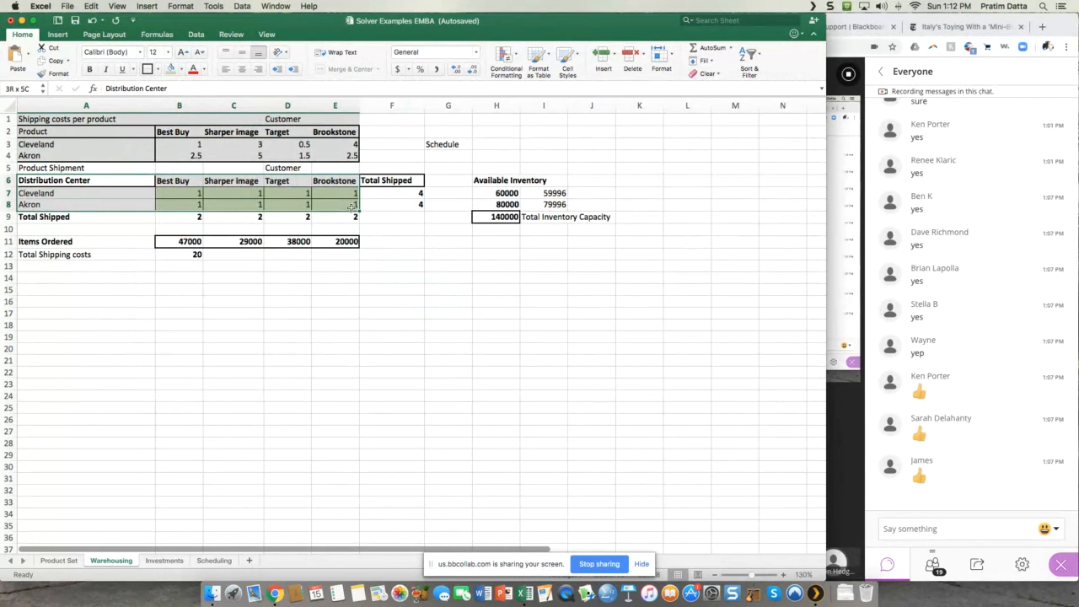
{"action": "left_click", "coordinate": [454, 271]}
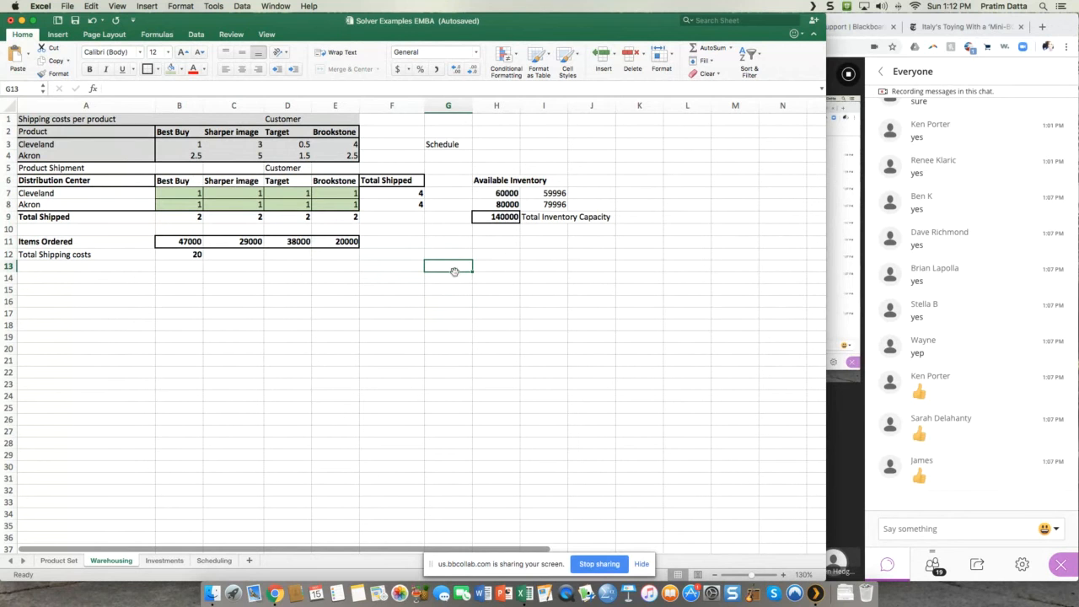
{"action": "left_click", "coordinate": [413, 197]}
{"action": "left_click", "coordinate": [409, 205]}
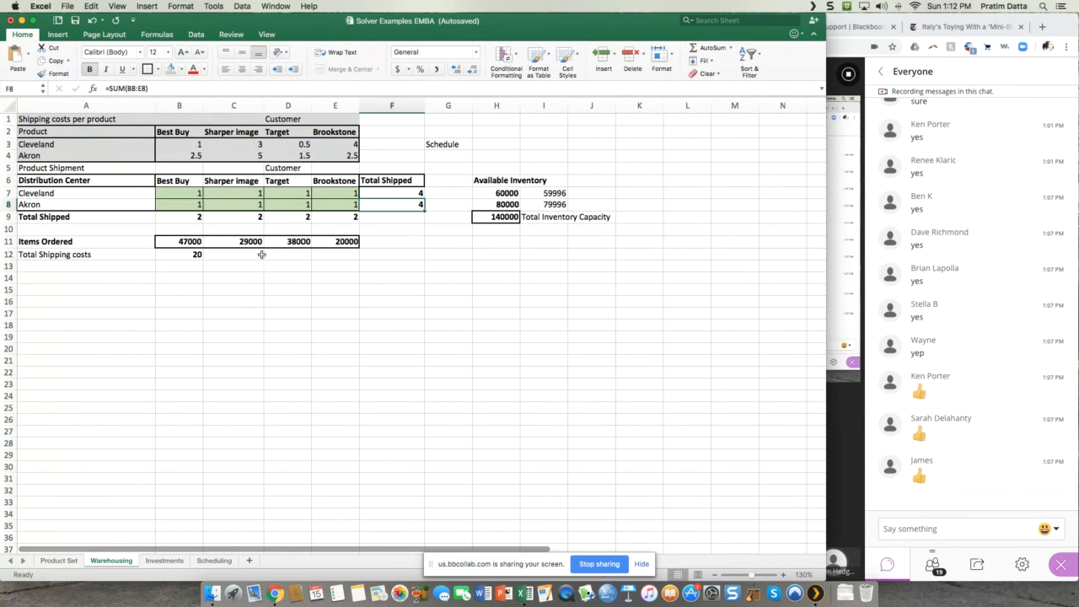
{"action": "left_click", "coordinate": [192, 218]}
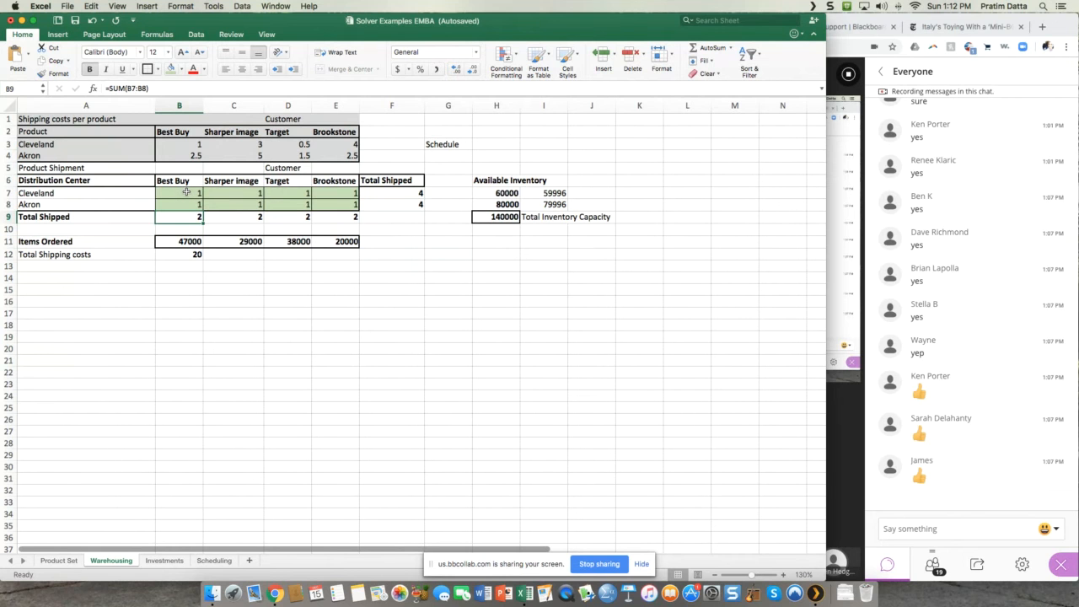
{"action": "left_click", "coordinate": [186, 192]}
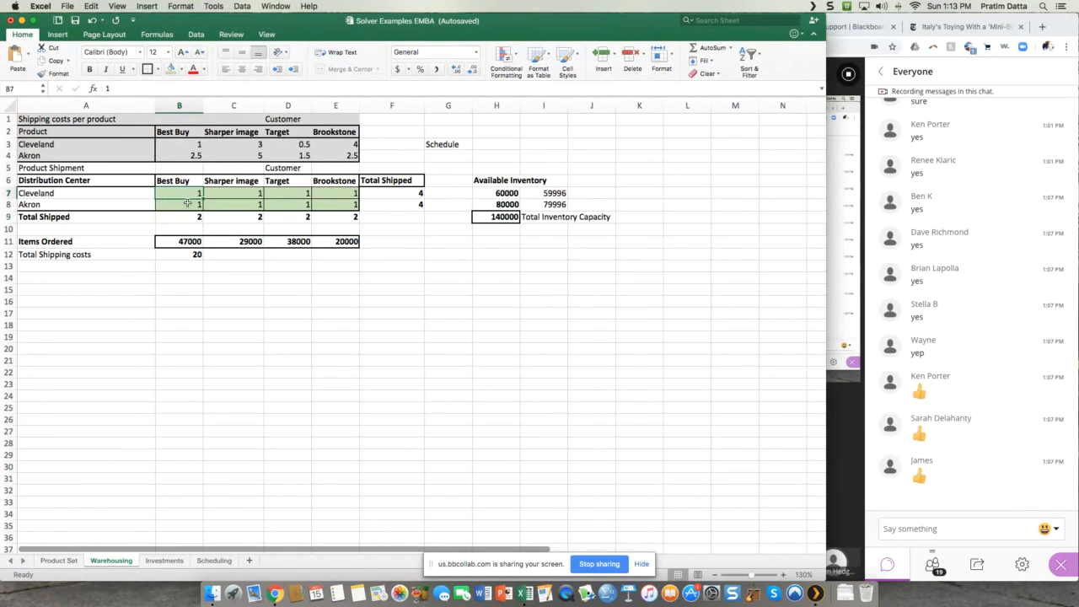
{"action": "left_click", "coordinate": [187, 205]}
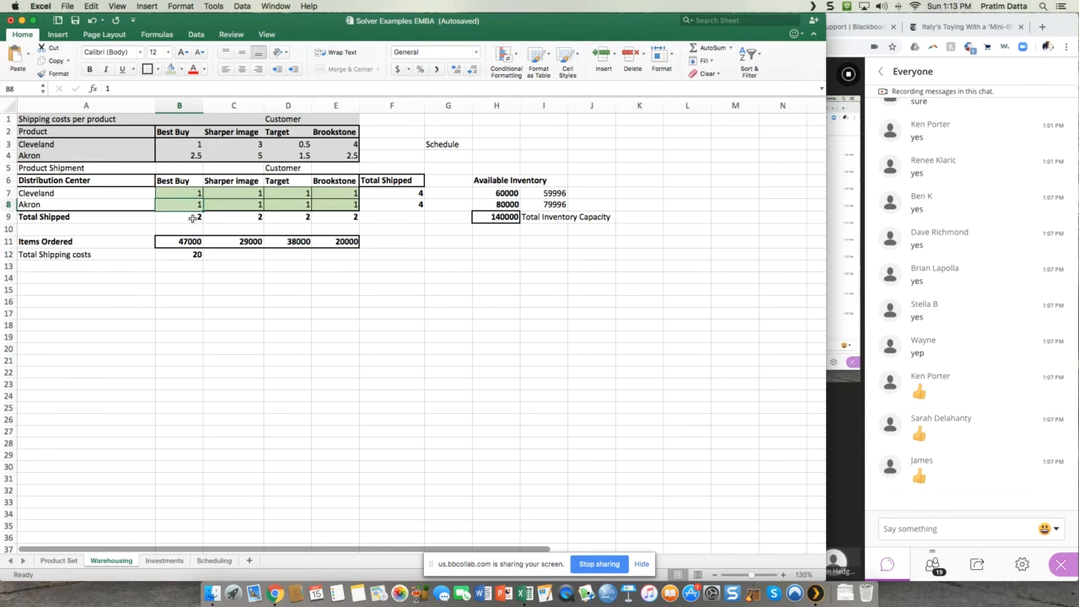
Step: Enter =SUM(B7:B8) in B9 as the total for Best Buy from both distribution centers
{"action": "left_click", "coordinate": [193, 219]}
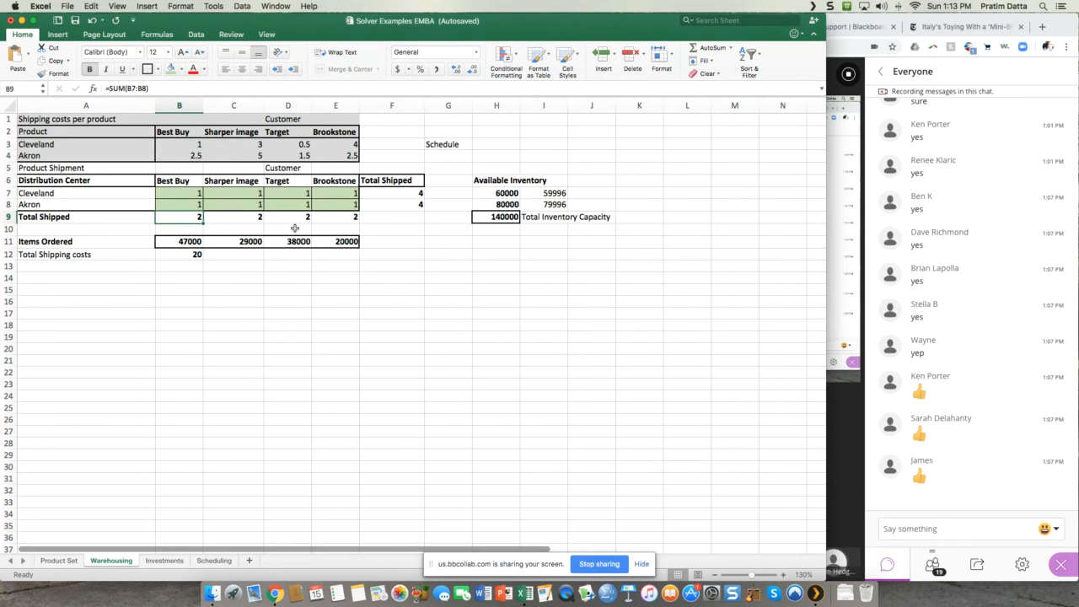
{"action": "type", "text": "=sum"}
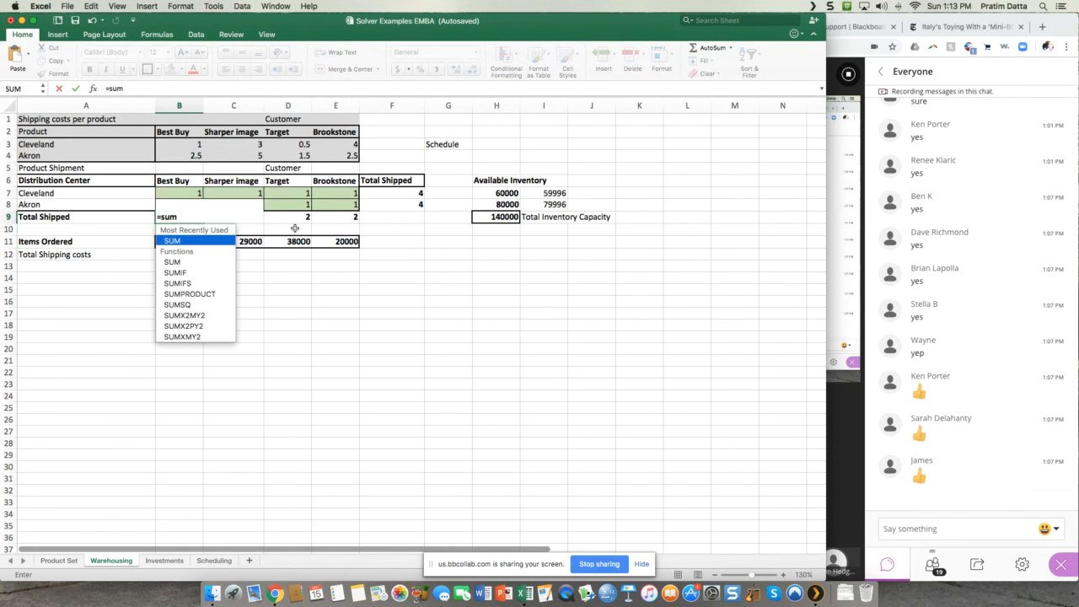
{"action": "type", "text": "("}
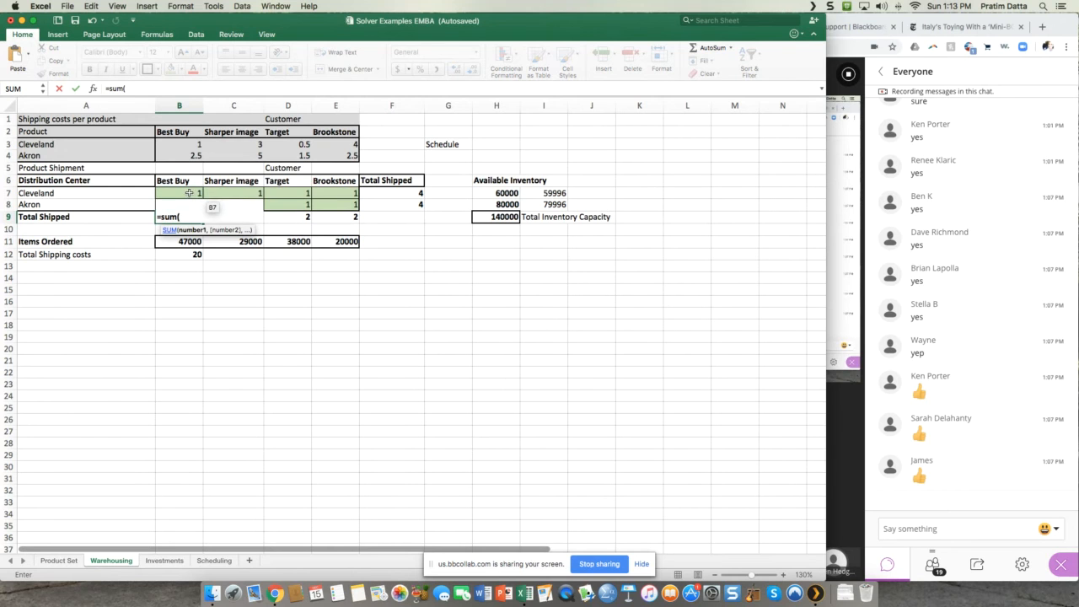
{"action": "left_click_drag", "start_coordinate": [189, 193], "coordinate": [187, 203]}
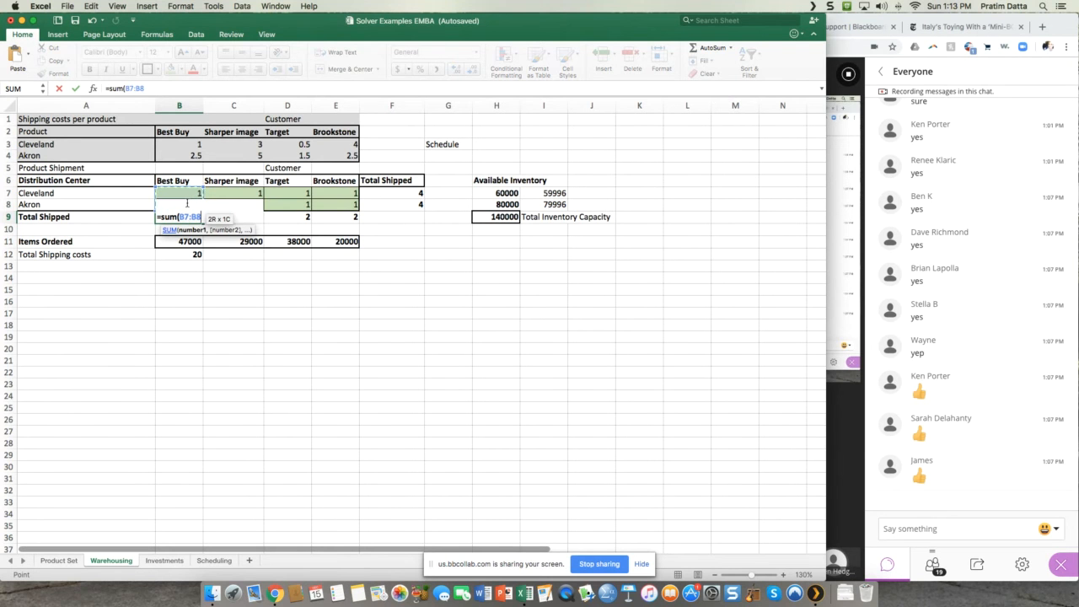
{"action": "type", "text": ")"}
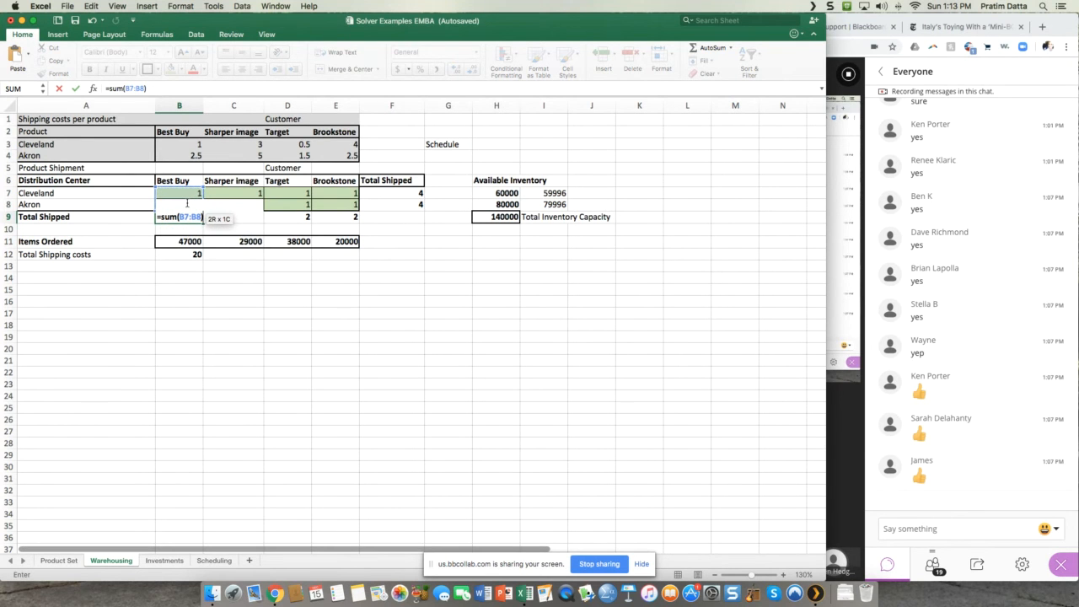
{"action": "key", "text": "Return"}
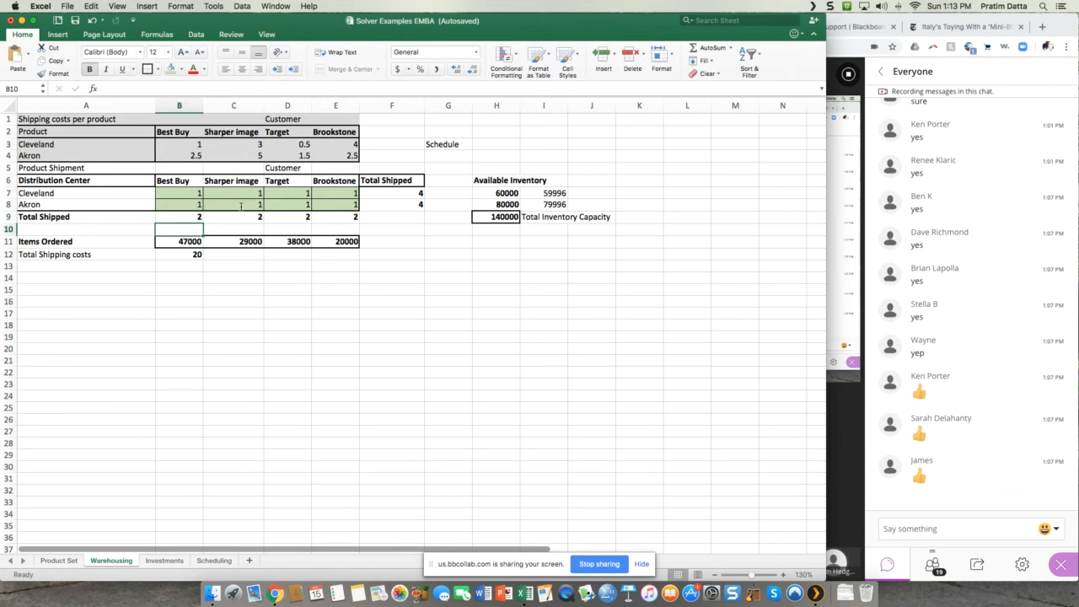
Step: Copy the Best Buy total formula from B9 across C9:E9 for the other customers
{"action": "left_click", "coordinate": [195, 215]}
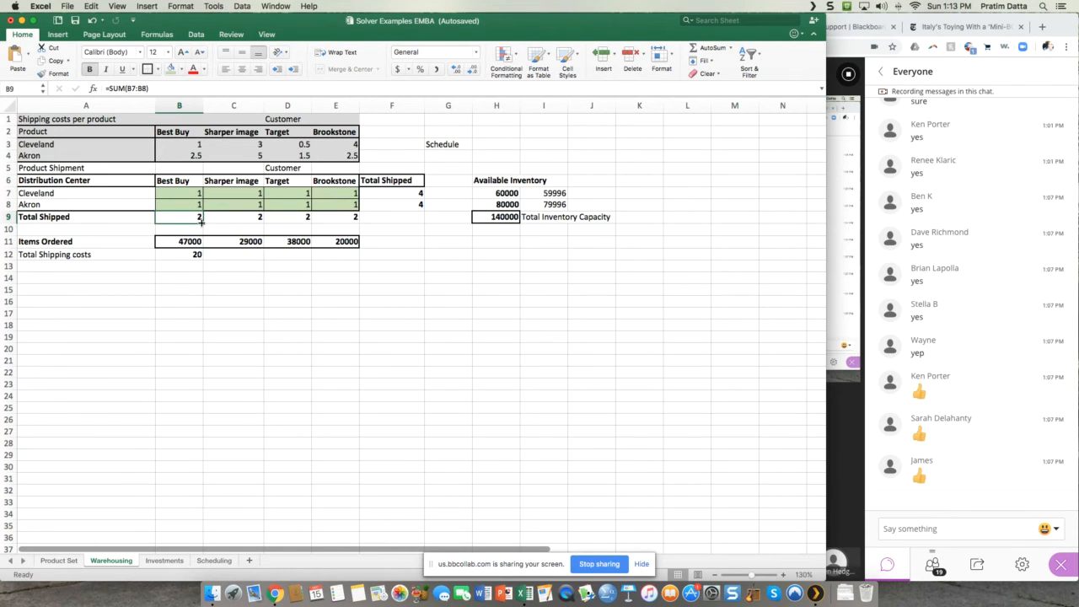
{"action": "left_click_drag", "start_coordinate": [203, 223], "coordinate": [337, 223]}
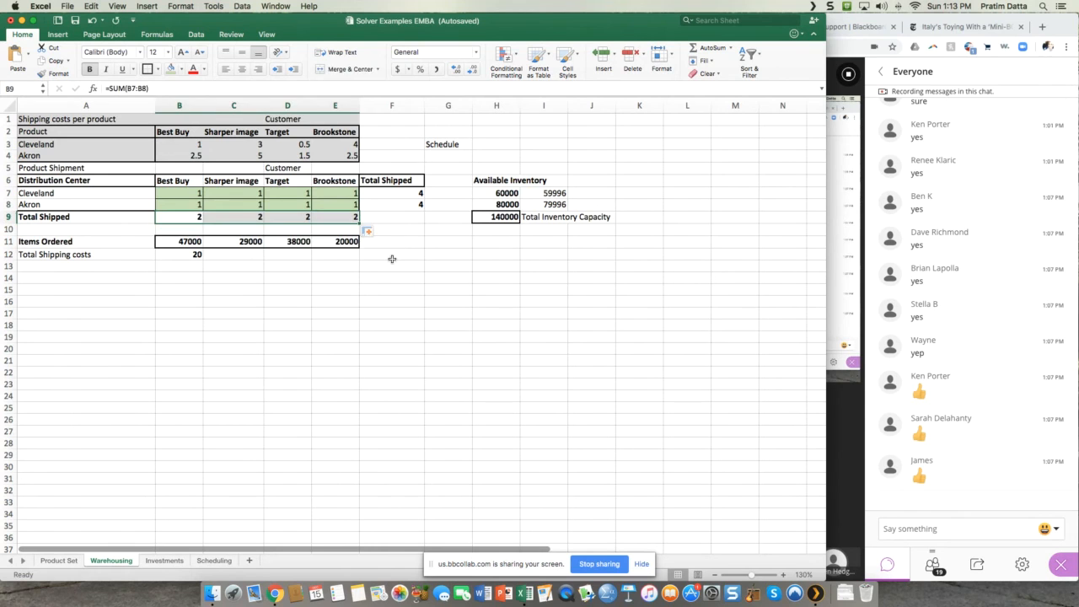
{"action": "left_click", "coordinate": [393, 257]}
{"action": "left_click", "coordinate": [386, 220]}
Step: Change the row label in A9 to Total Received
{"action": "left_click", "coordinate": [191, 191]}
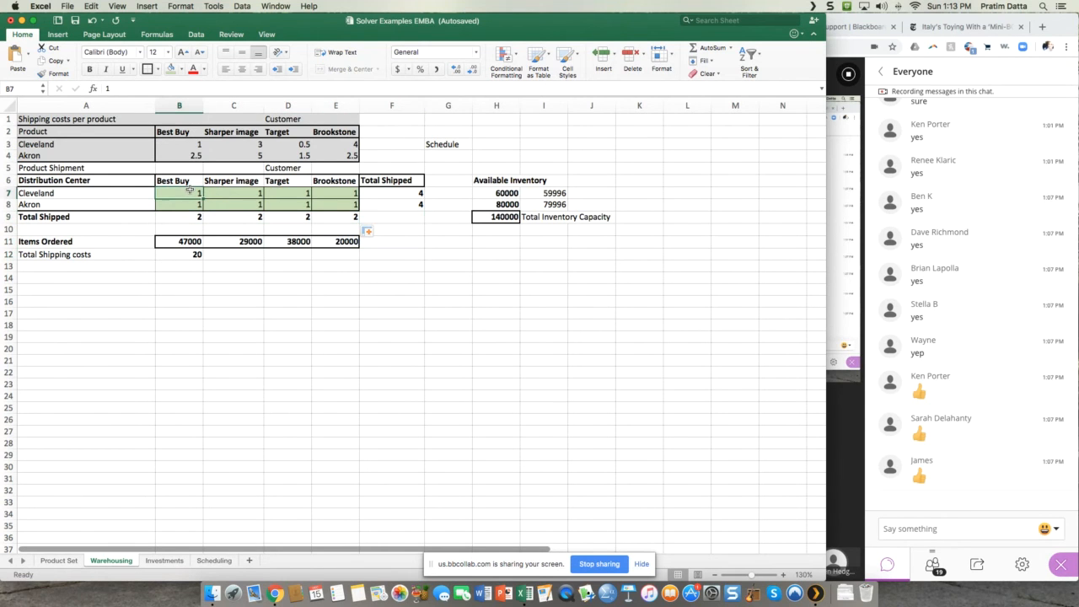
{"action": "left_click", "coordinate": [118, 190]}
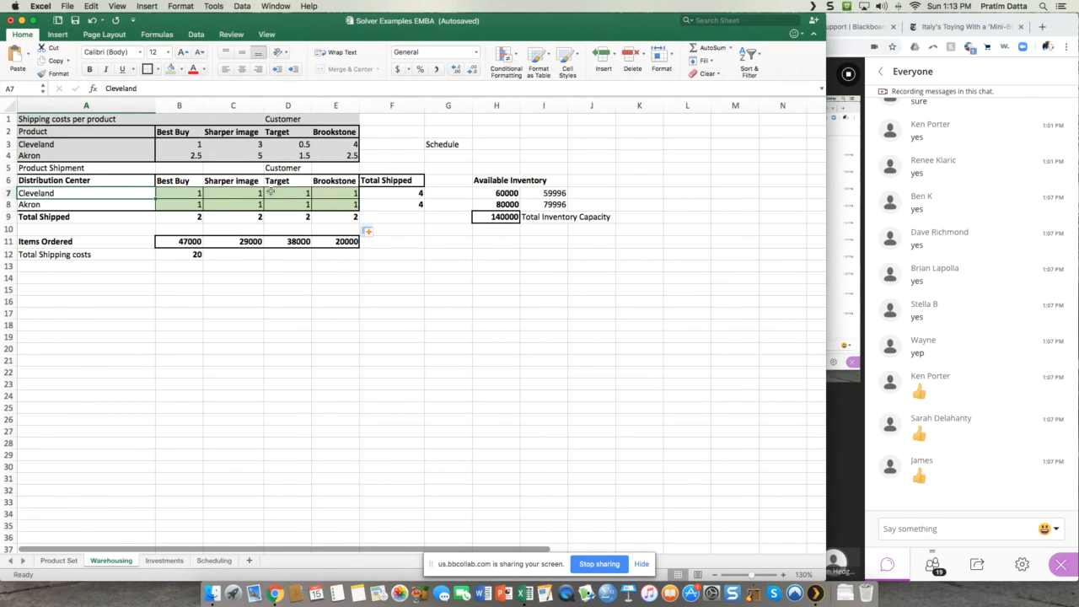
{"action": "left_click", "coordinate": [403, 193]}
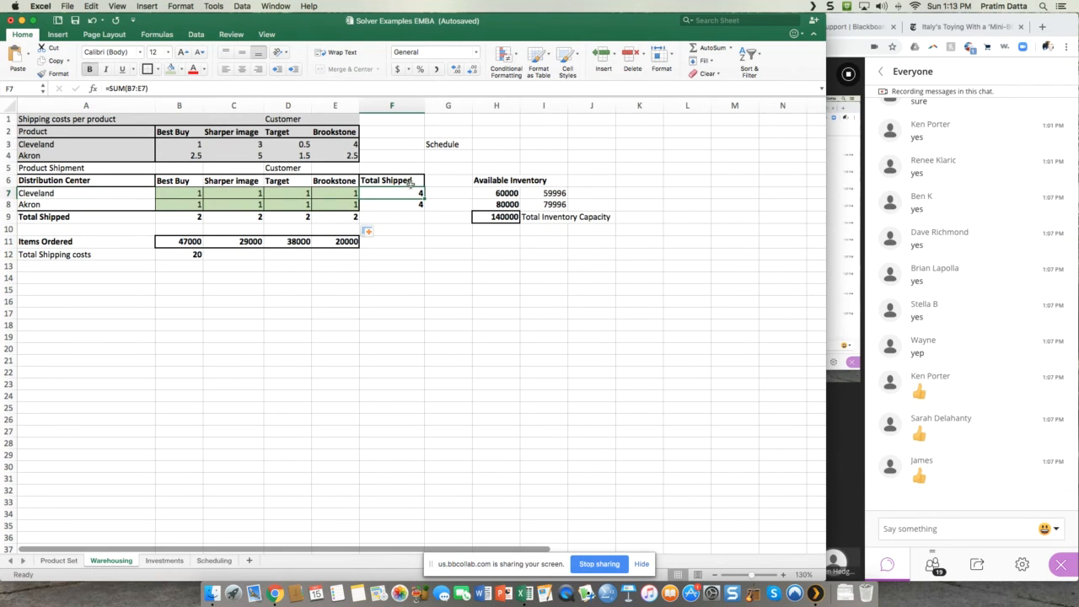
{"action": "left_click", "coordinate": [191, 216]}
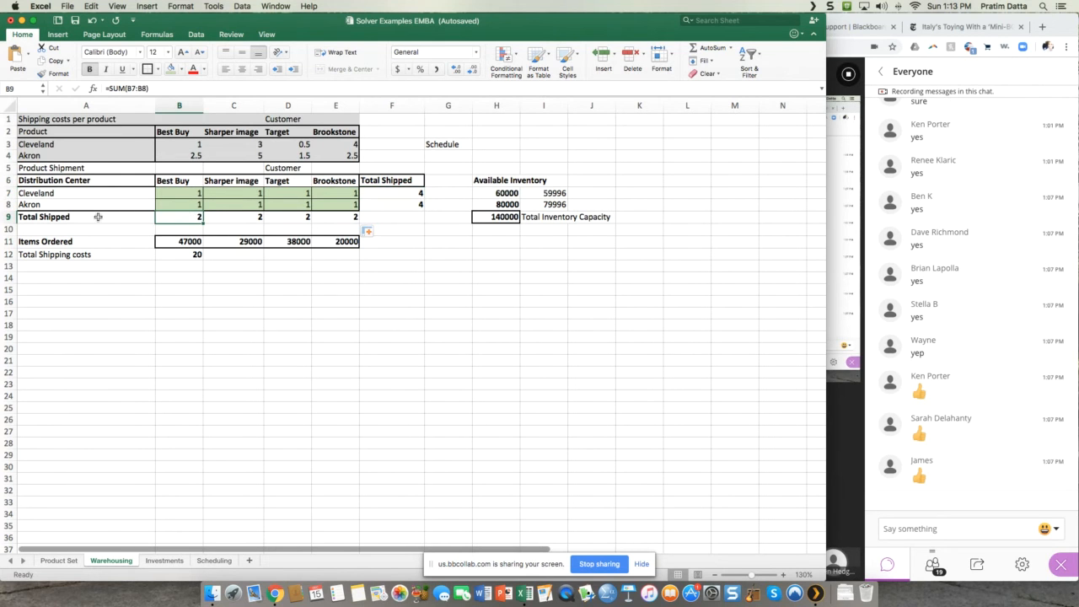
{"action": "left_click", "coordinate": [54, 217]}
{"action": "left_click_drag", "start_coordinate": [150, 88], "coordinate": [122, 89]}
{"action": "type", "text": "Received"}
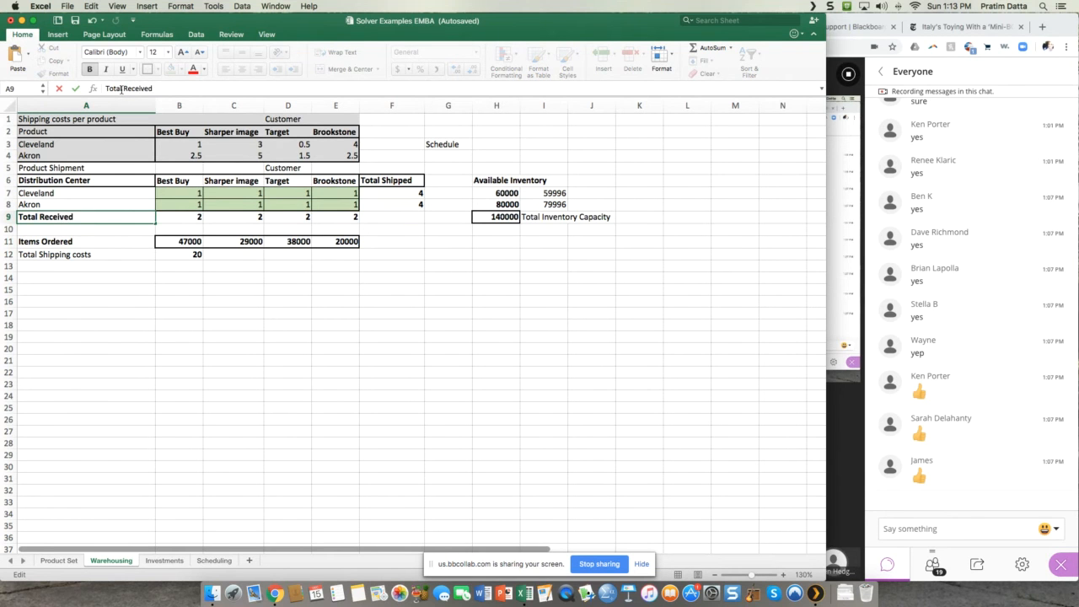
{"action": "key", "text": "Return"}
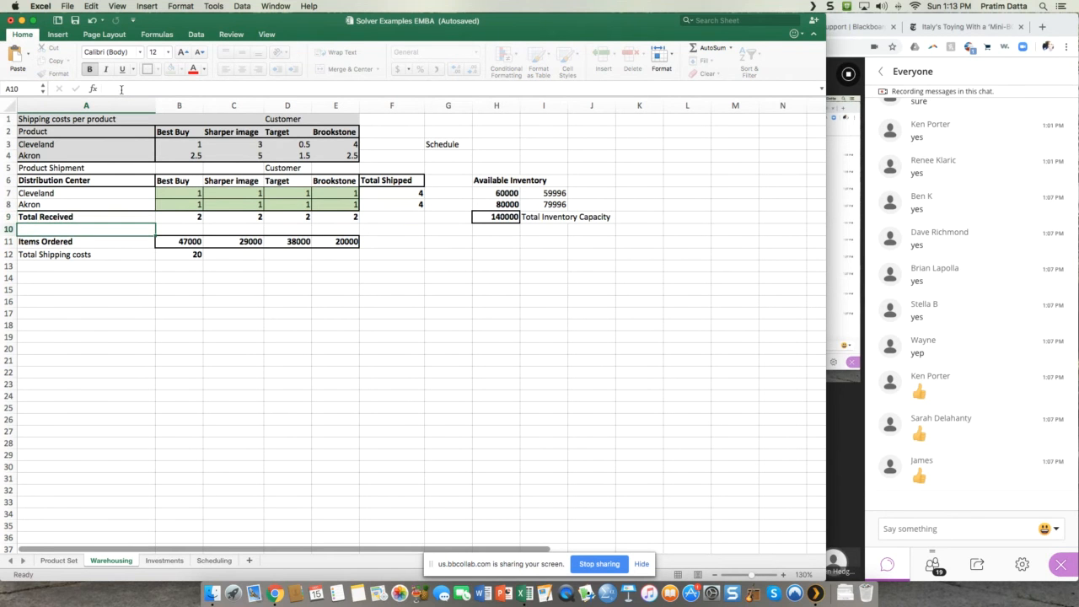
Step: Examine each customer's total received in B9:E9 and the items ordered in B11:E11
{"action": "left_click", "coordinate": [194, 219]}
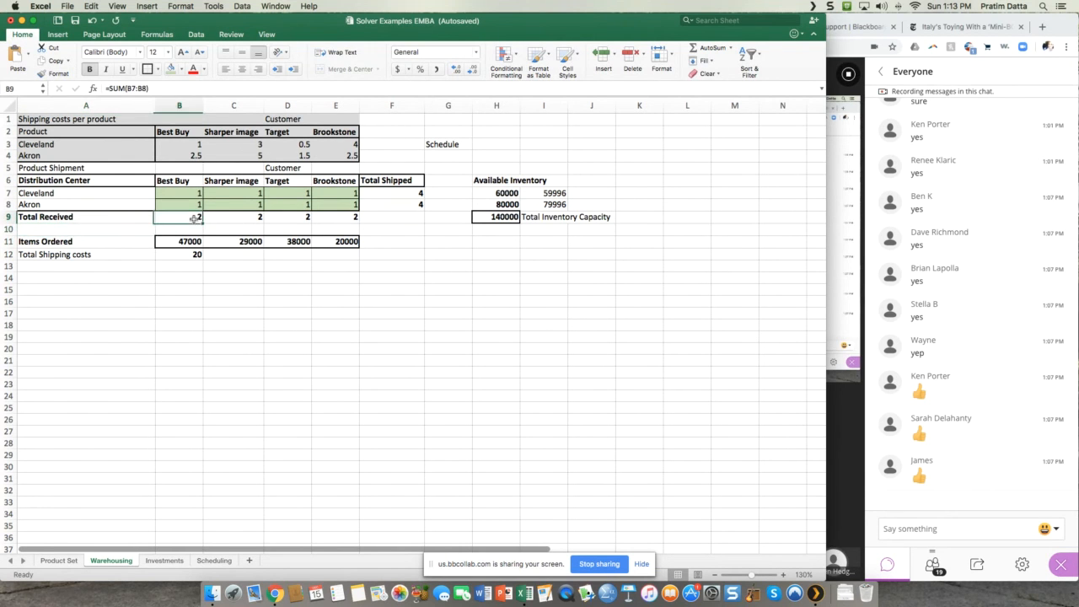
{"action": "left_click", "coordinate": [246, 220]}
{"action": "left_click", "coordinate": [298, 217]}
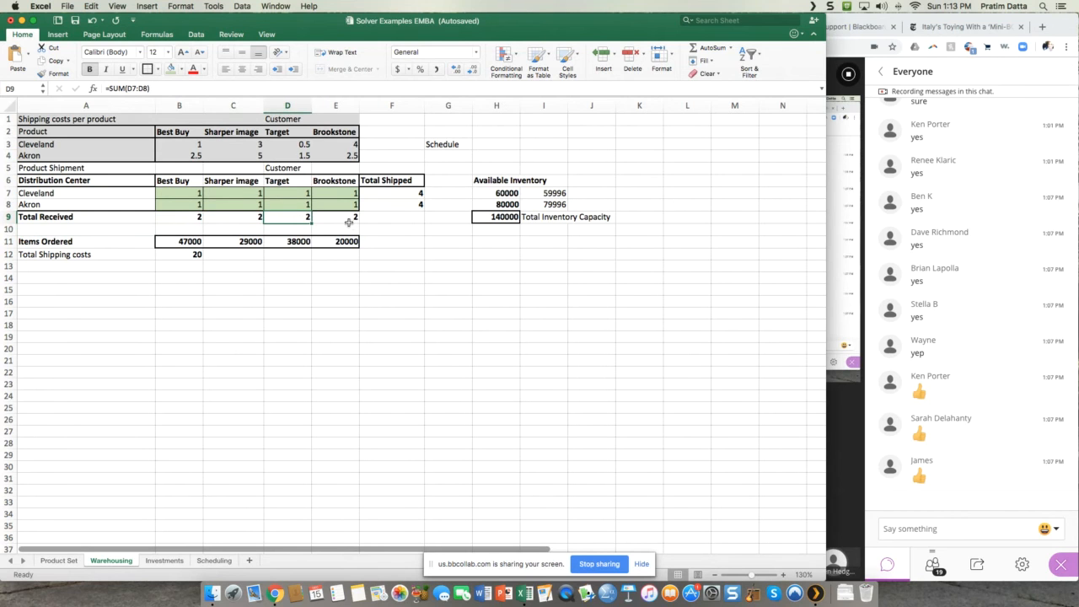
{"action": "left_click", "coordinate": [347, 222]}
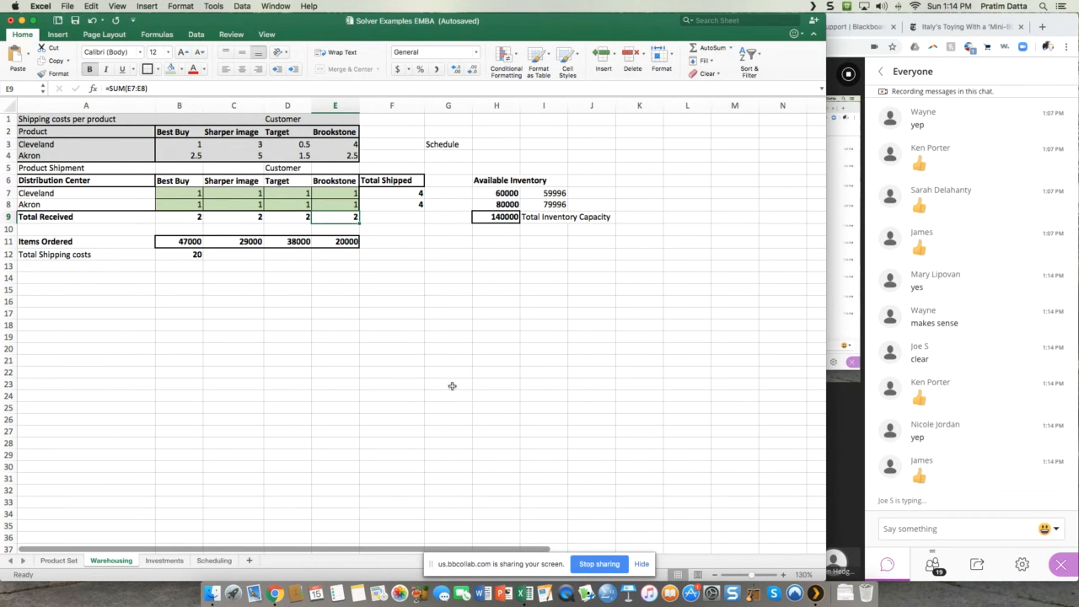
{"action": "left_click", "coordinate": [179, 241]}
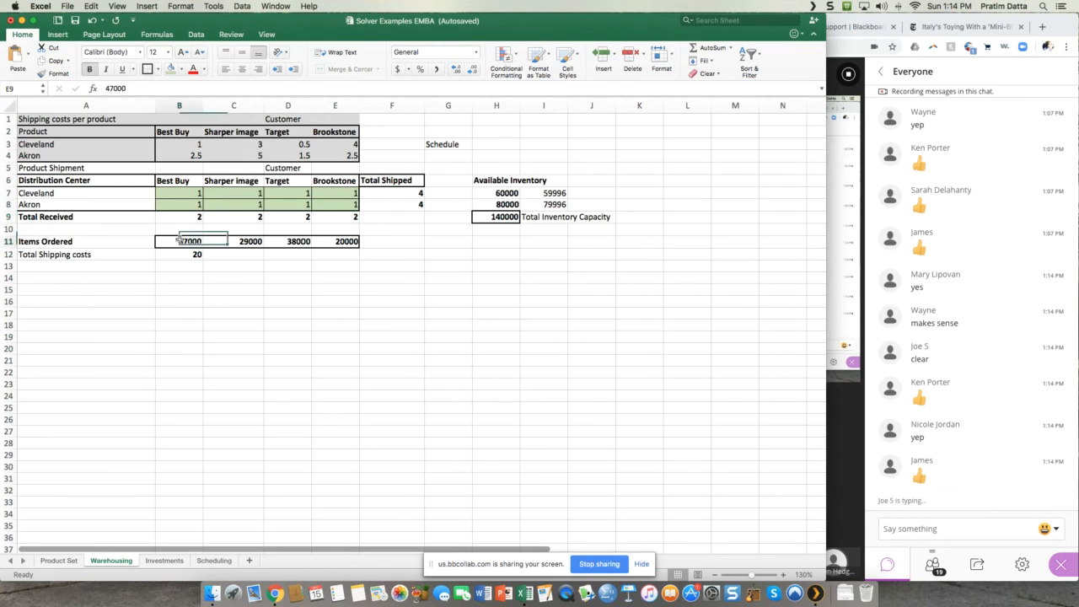
{"action": "left_click", "coordinate": [73, 241]}
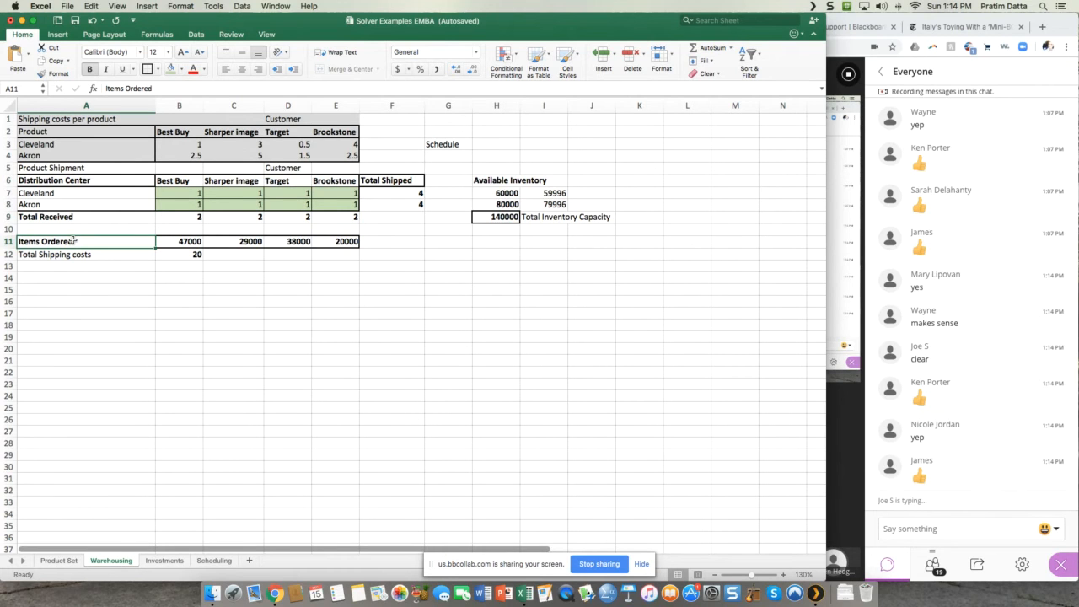
{"action": "left_click", "coordinate": [177, 241]}
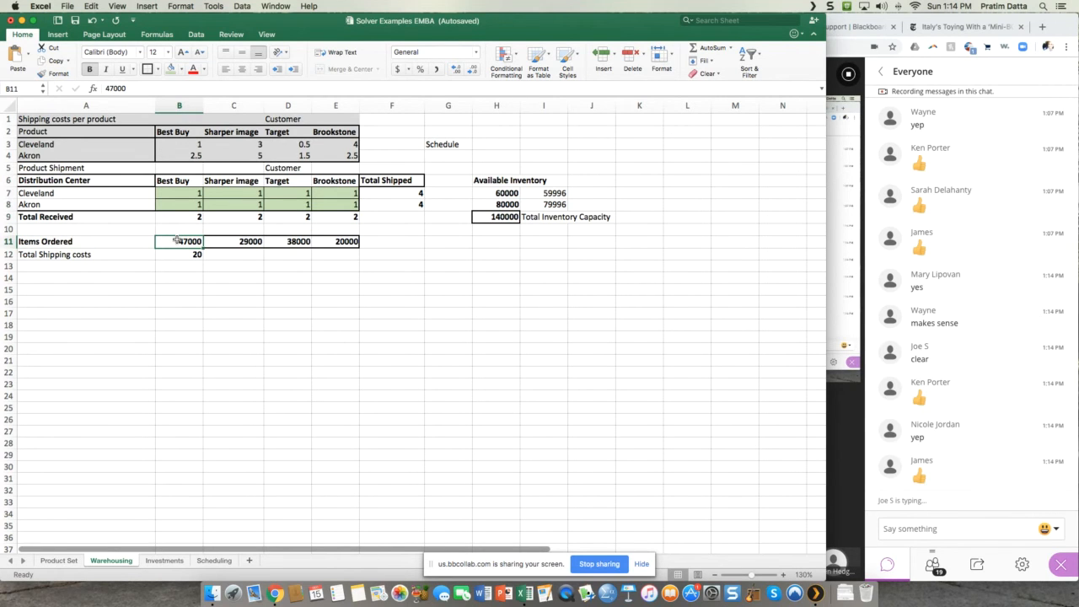
{"action": "key", "text": "Right"}
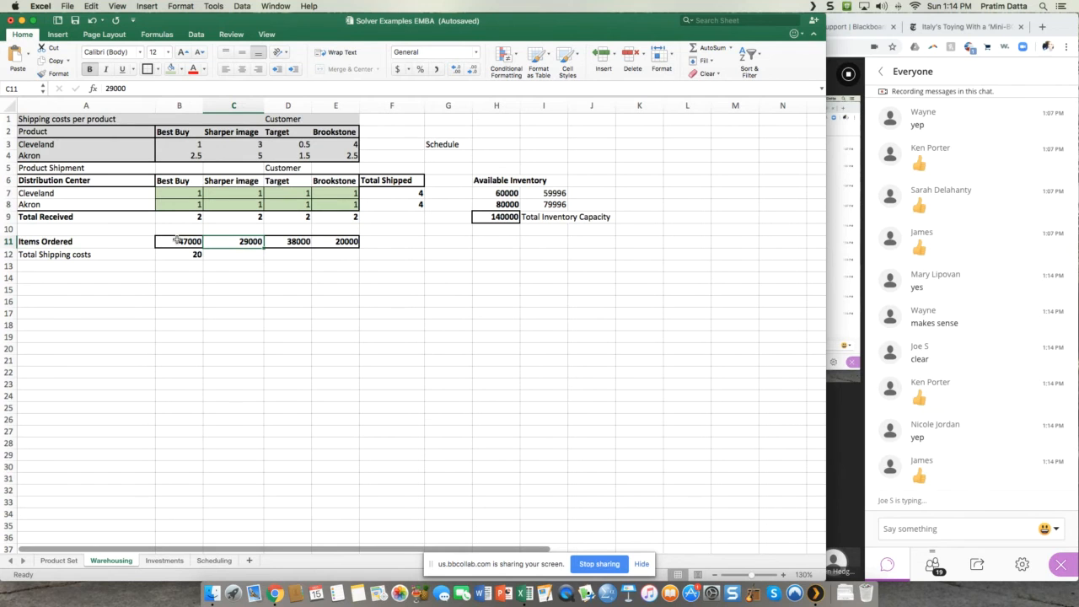
{"action": "key", "text": "Right"}
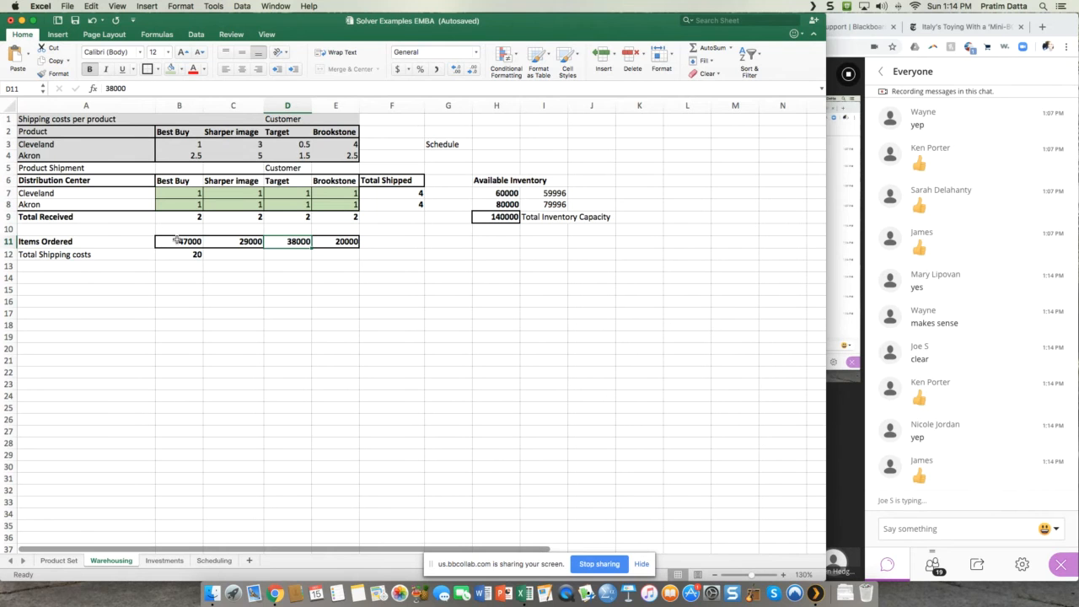
{"action": "key", "text": "Right"}
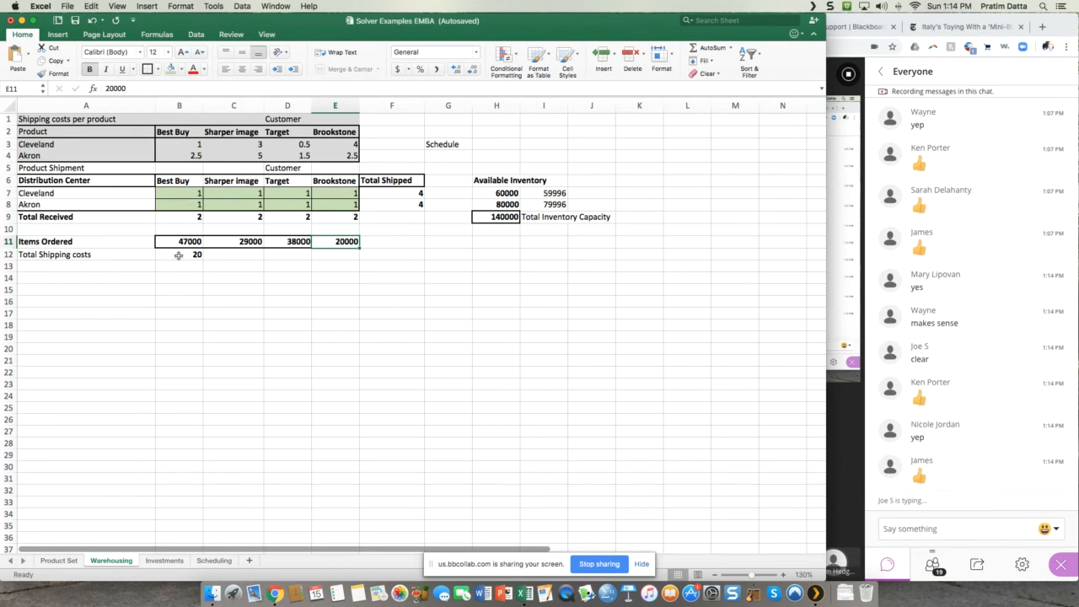
Step: Examine the total shipping costs formula in B12 and the Cleveland and Akron rows of the shipment table
{"action": "left_click", "coordinate": [179, 254]}
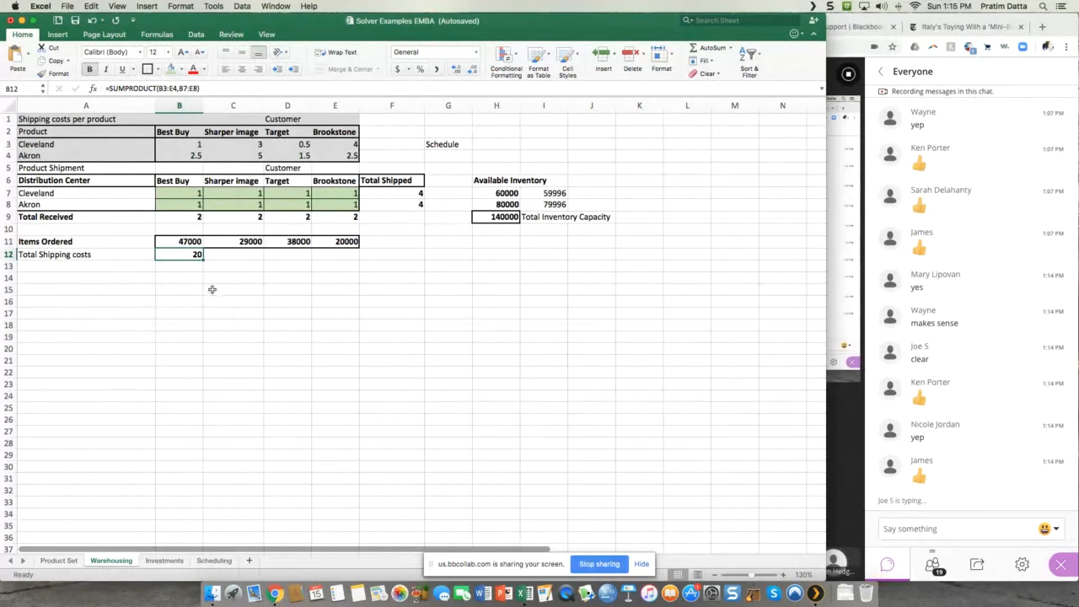
{"action": "left_click", "coordinate": [109, 254]}
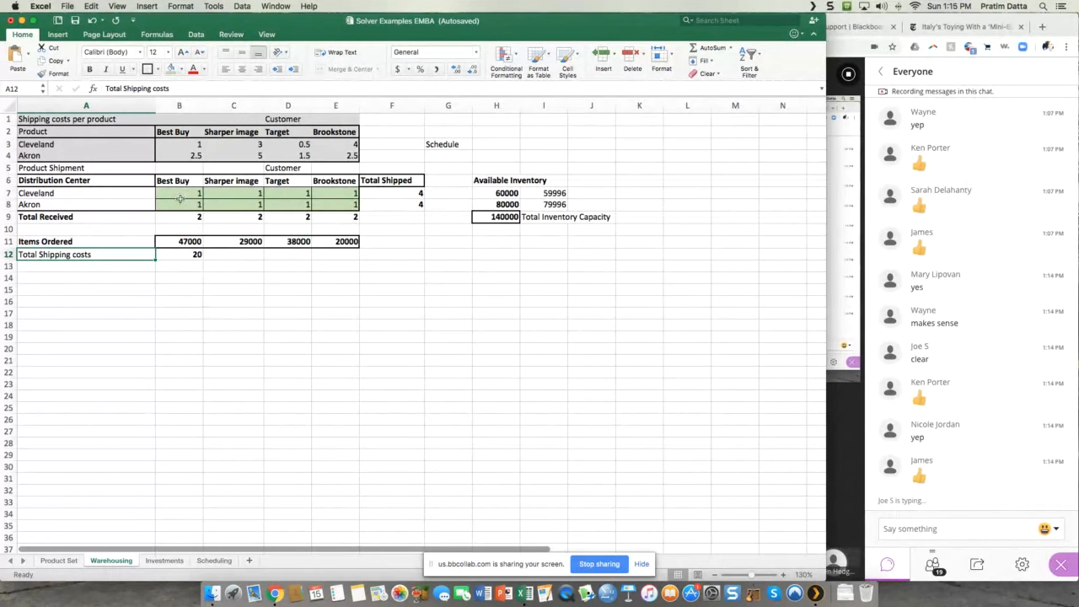
{"action": "left_click", "coordinate": [100, 195]}
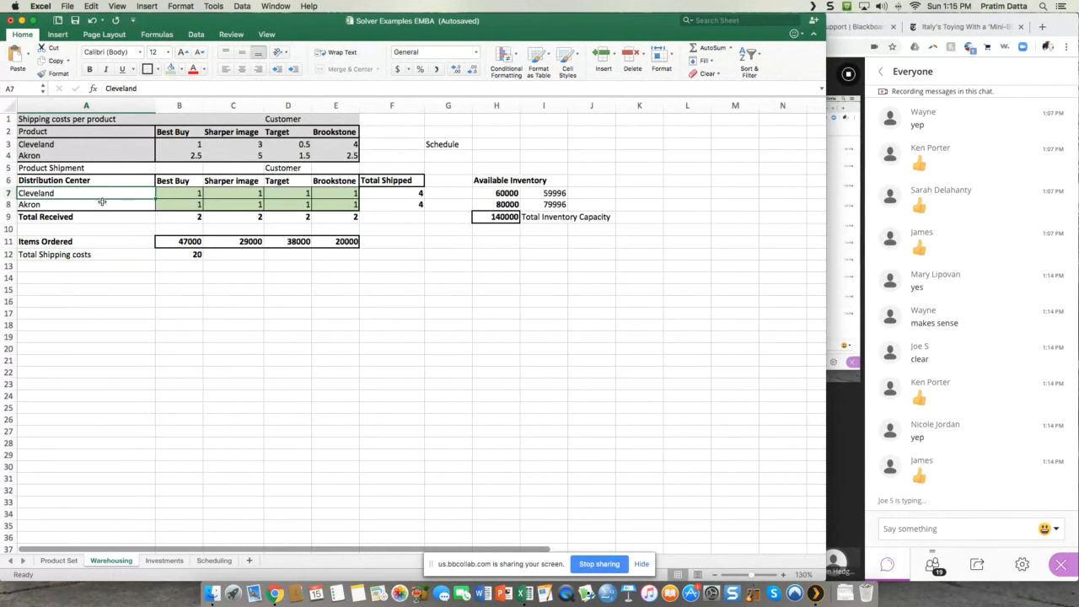
{"action": "left_click", "coordinate": [102, 203]}
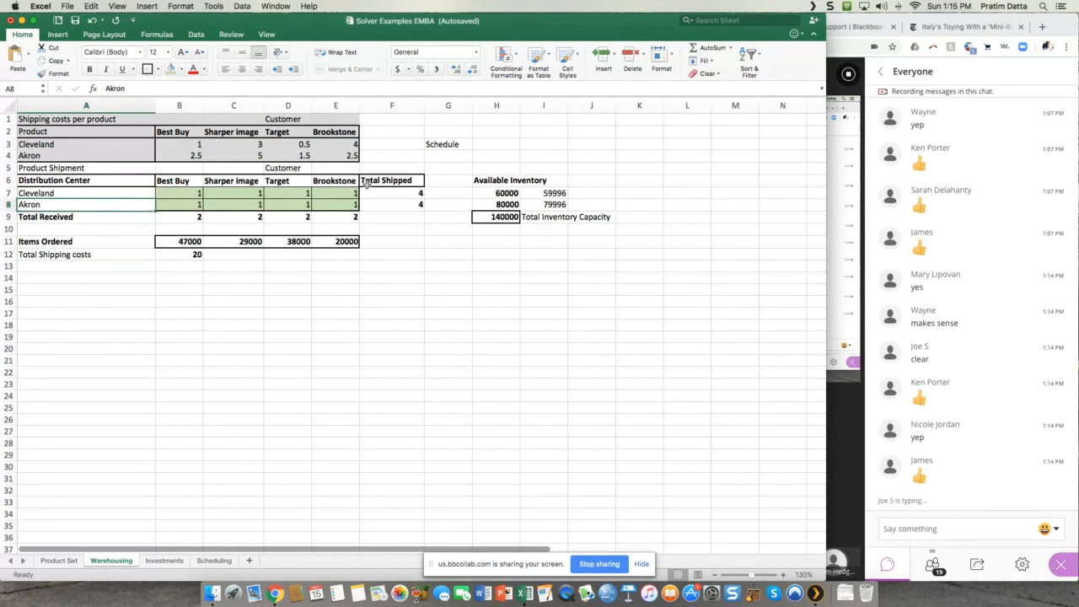
Step: Start a formula in B14 multiplying Cleveland's shipments by unit costs for Best Buy and Sharper image: =B7*B3+C7*C3
{"action": "left_click", "coordinate": [188, 278]}
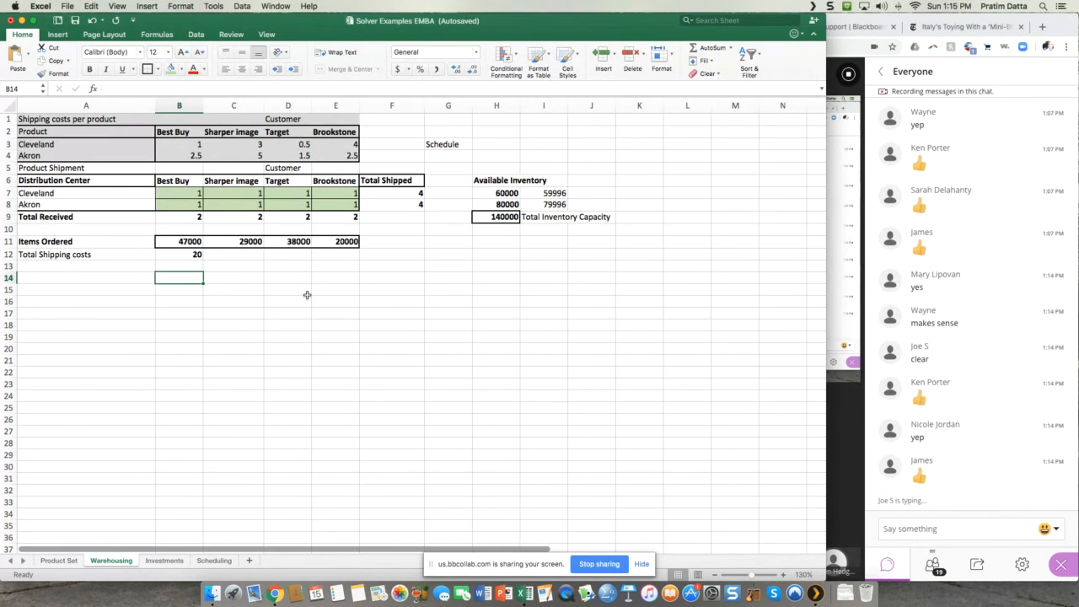
{"action": "type", "text": "="}
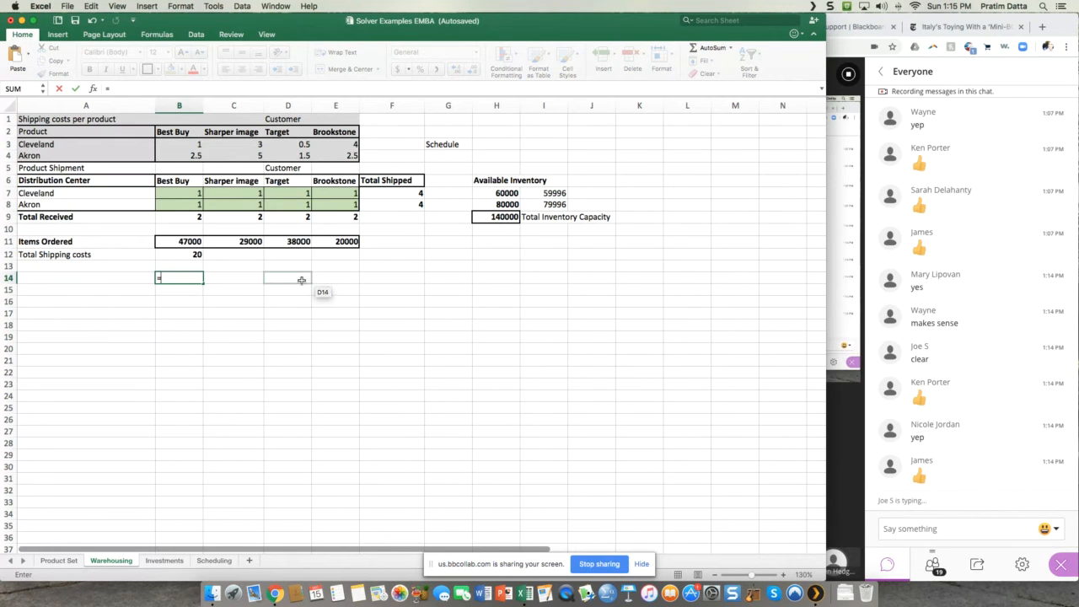
{"action": "left_click", "coordinate": [188, 195]}
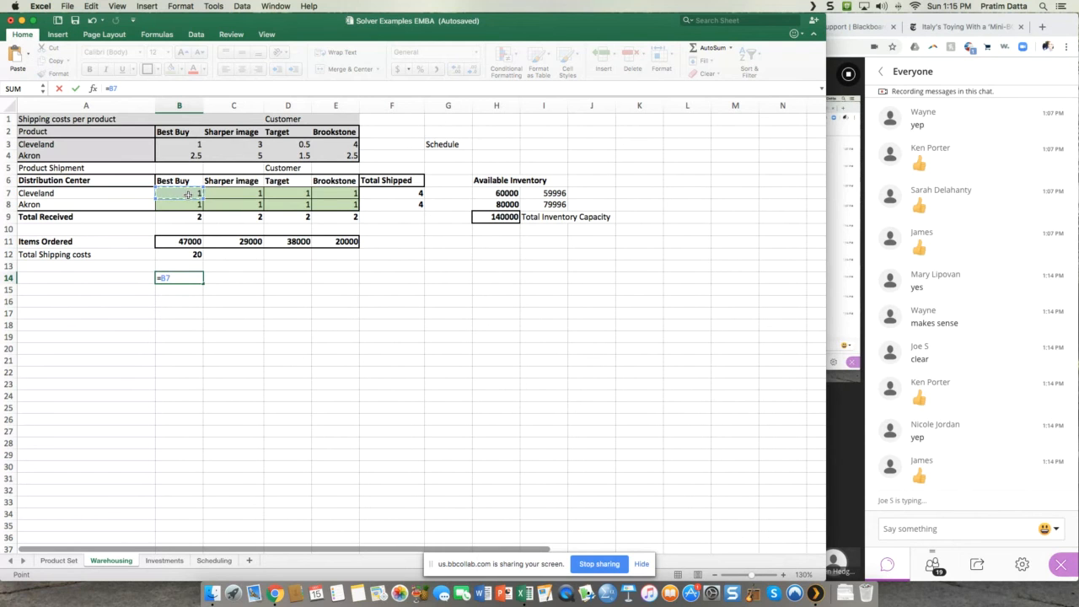
{"action": "type", "text": "*"}
{"action": "left_click", "coordinate": [192, 146]}
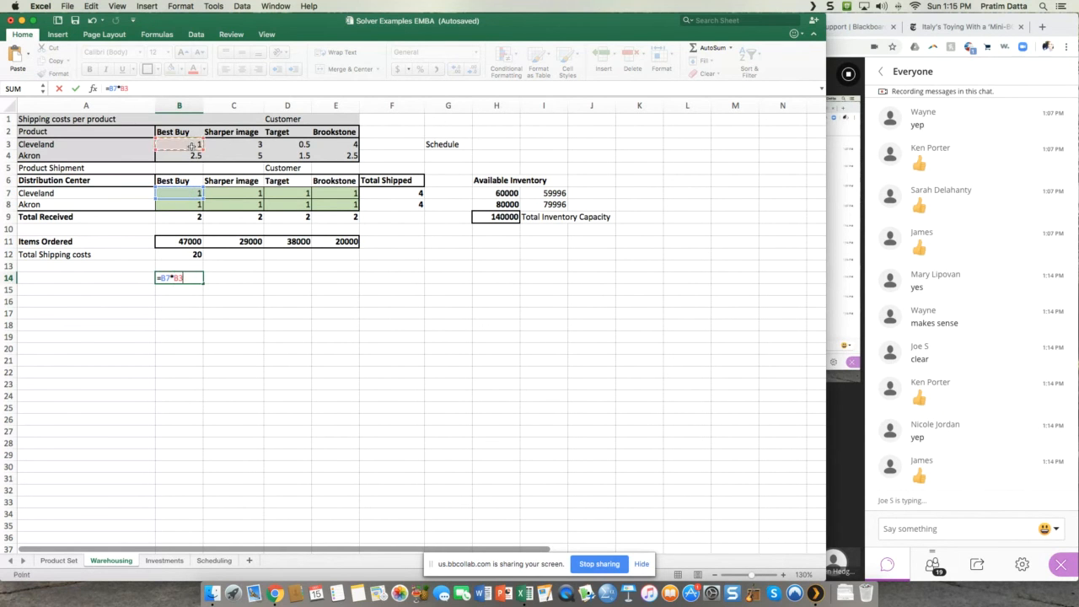
{"action": "type", "text": "+"}
{"action": "left_click", "coordinate": [243, 193]}
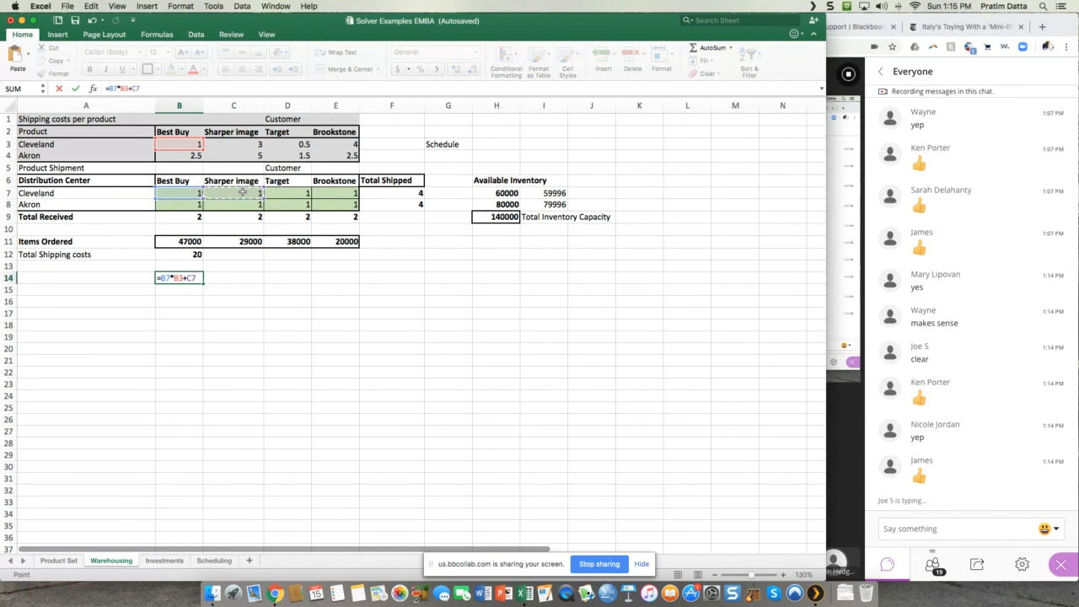
{"action": "type", "text": "*"}
{"action": "left_click", "coordinate": [236, 145]}
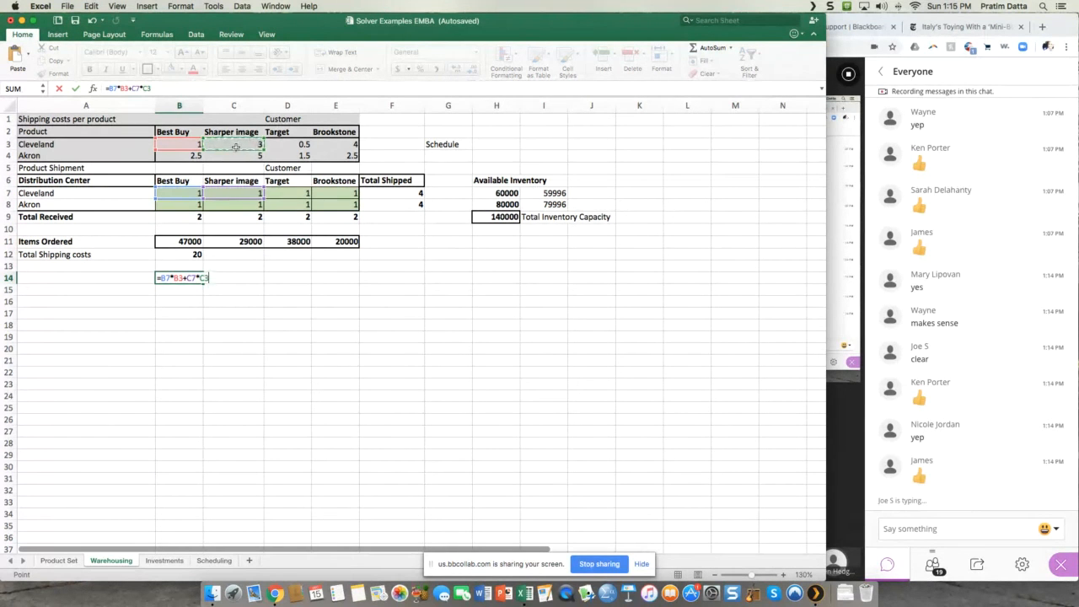
Step: Extend the B14 formula with Cleveland's Target and Brookstone shipping costs, +D7*D3+E7*E3
{"action": "type", "text": "+"}
{"action": "left_click", "coordinate": [294, 194]}
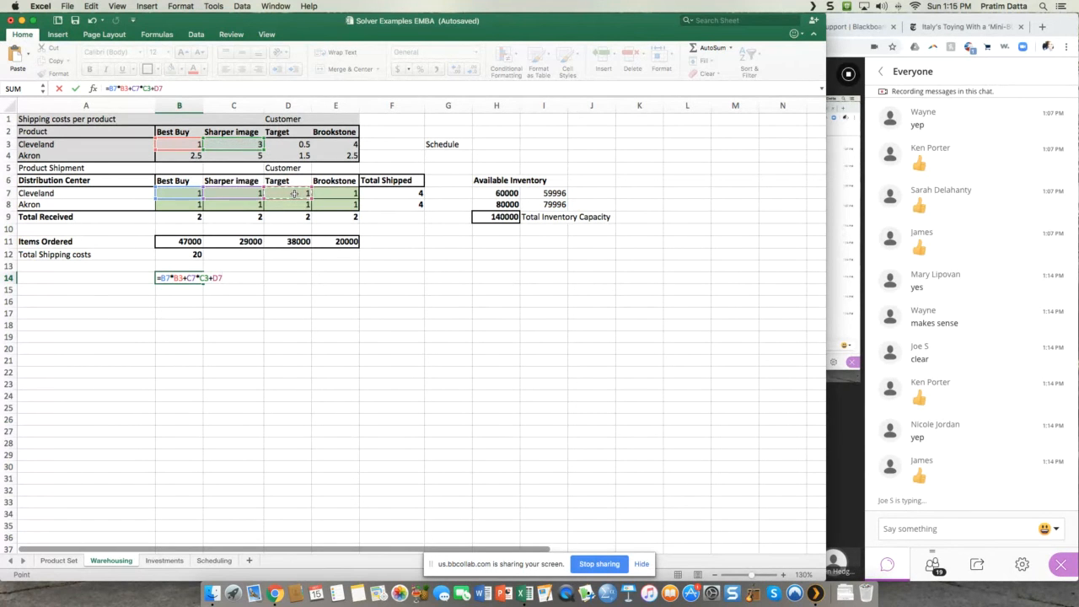
{"action": "type", "text": "*"}
{"action": "left_click", "coordinate": [291, 144]}
{"action": "type", "text": "+"}
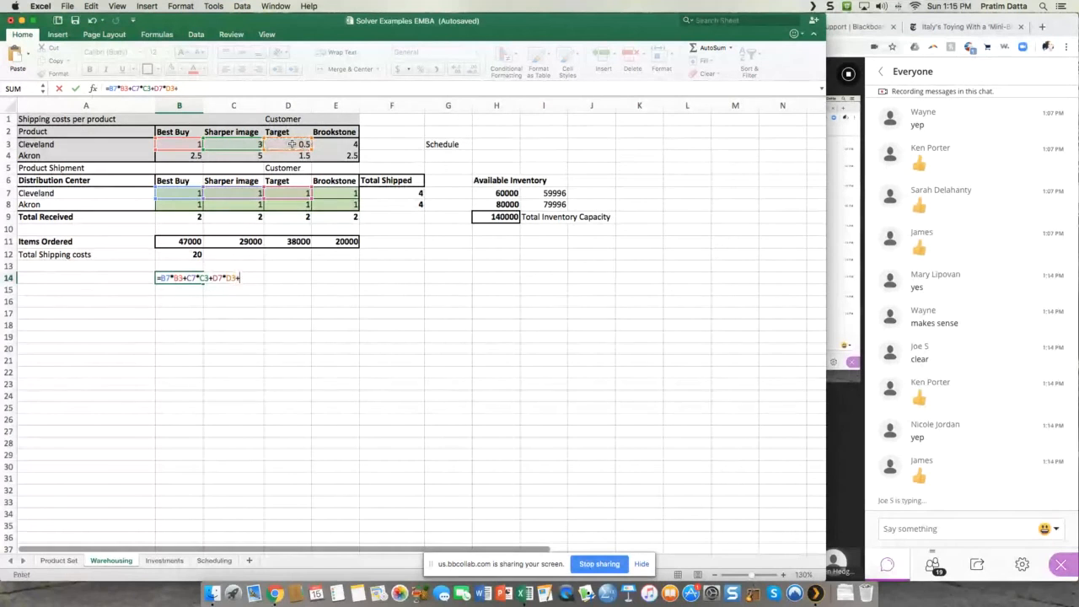
{"action": "left_click", "coordinate": [337, 192]}
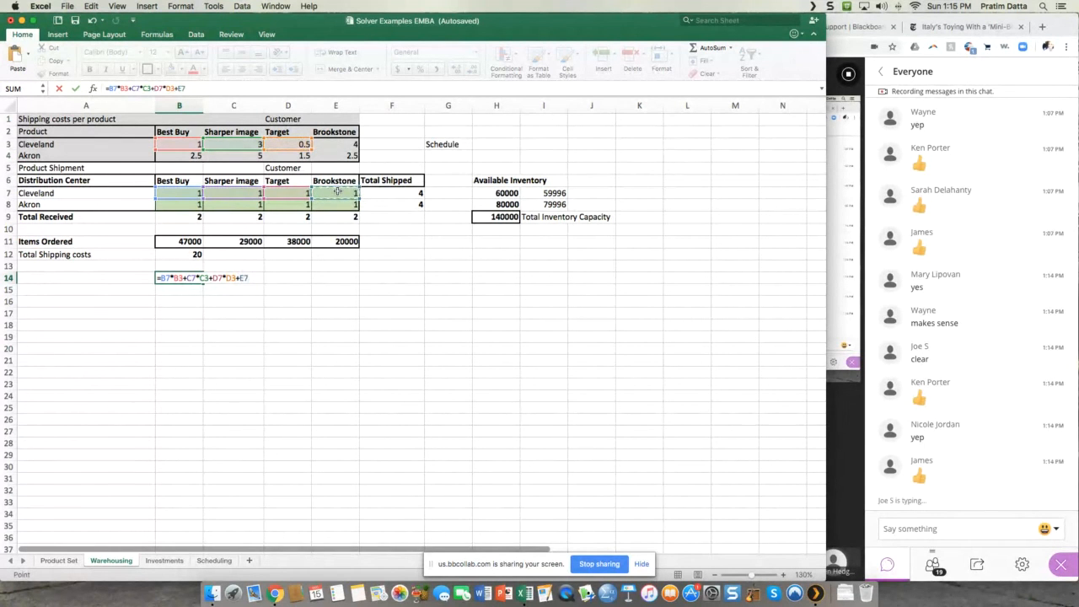
{"action": "type", "text": "*"}
{"action": "left_click", "coordinate": [337, 146]}
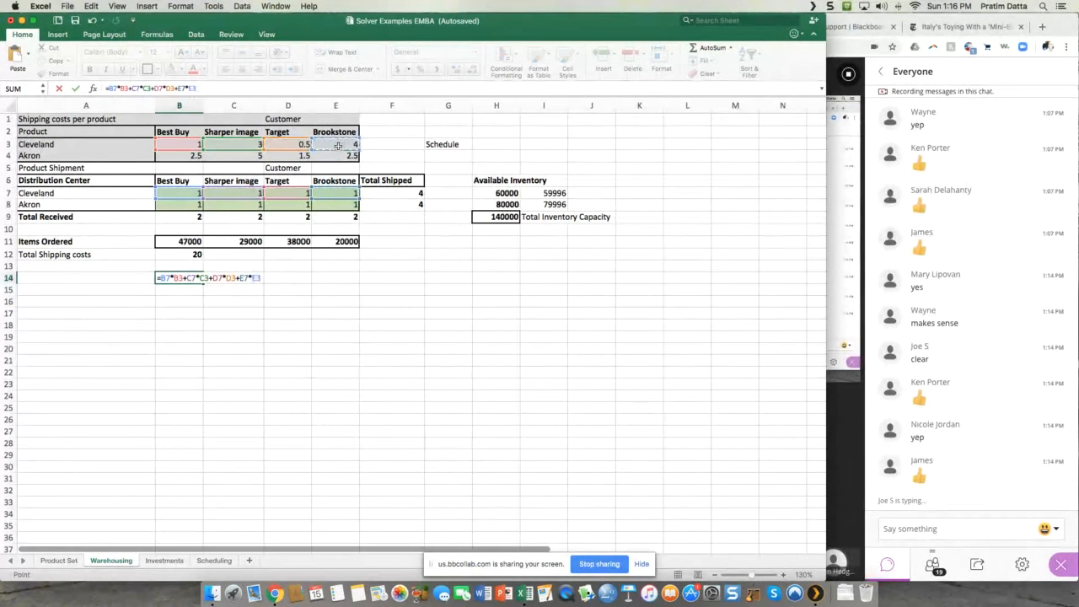
Step: Add Akron's Best Buy and Sharper image shipping costs to the B14 formula, +B8*B4+C8*C4
{"action": "type", "text": "+"}
{"action": "left_click", "coordinate": [178, 204]}
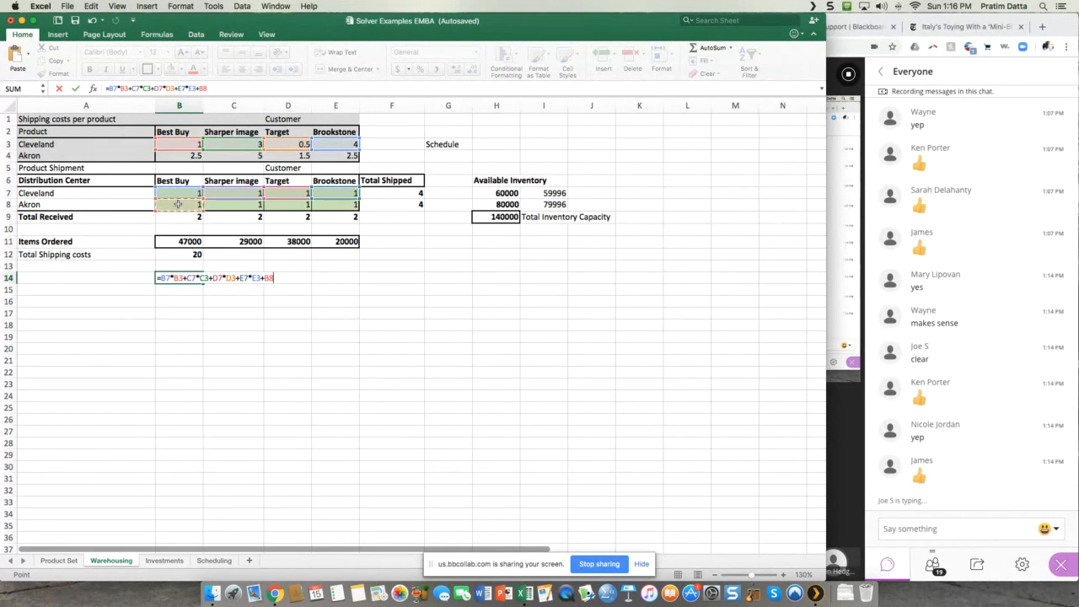
{"action": "type", "text": "*"}
{"action": "left_click", "coordinate": [191, 157]}
{"action": "type", "text": "+"}
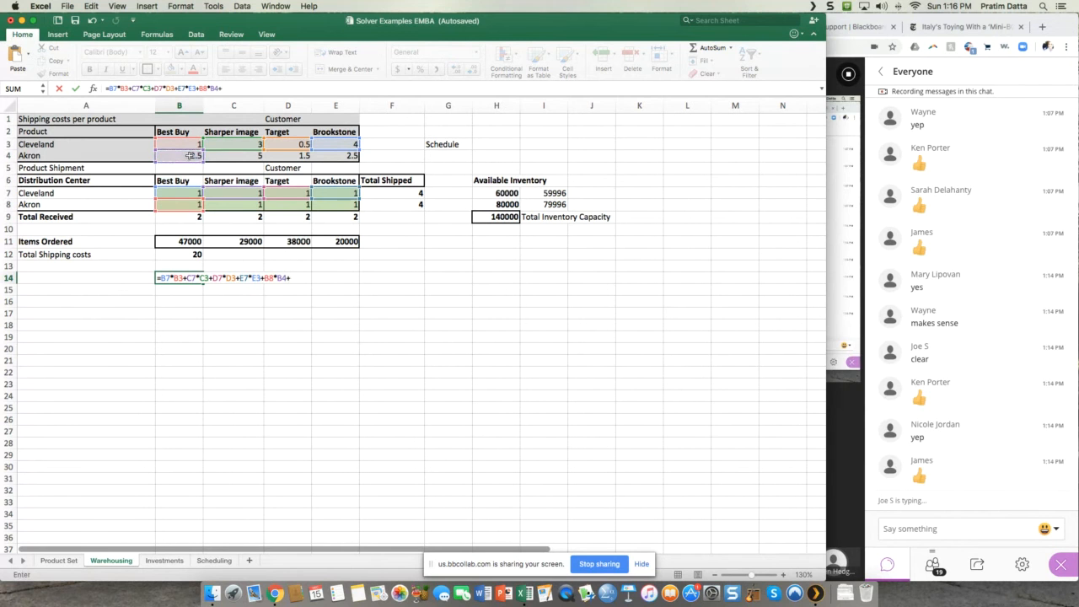
{"action": "left_click", "coordinate": [248, 206]}
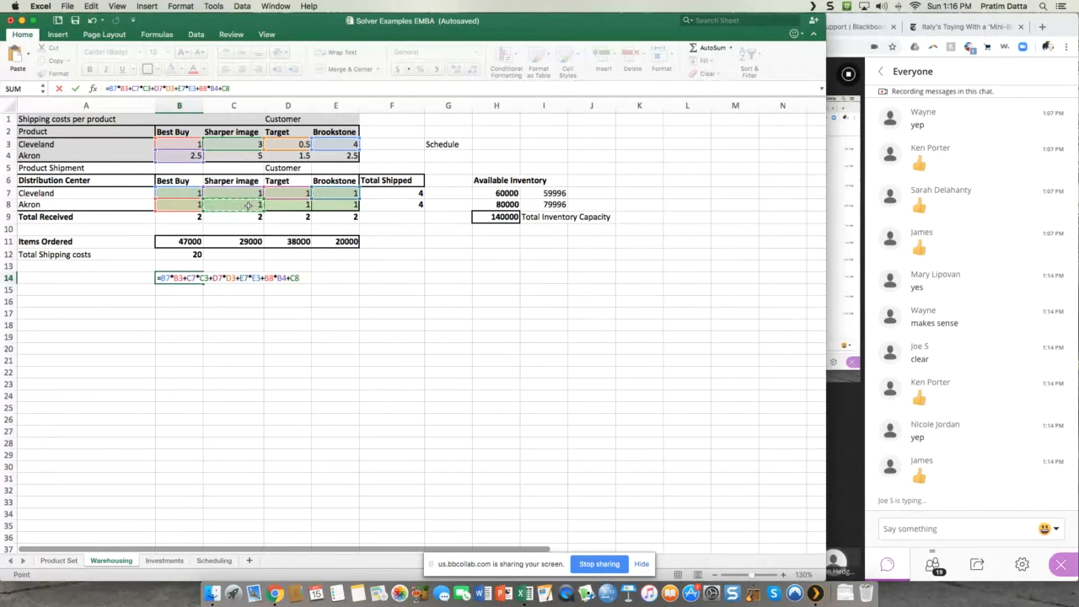
{"action": "left_click", "coordinate": [253, 156]}
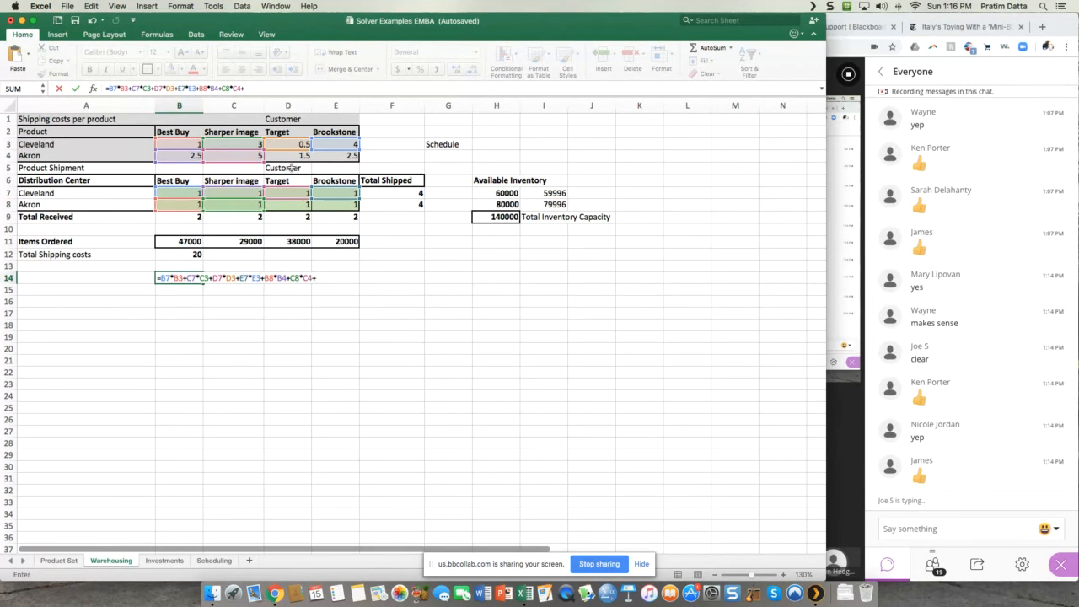
Step: Complete the B14 formula with Akron's Target and Brookstone shipping costs, +D8*D4+E8*E4
{"action": "left_click", "coordinate": [291, 204]}
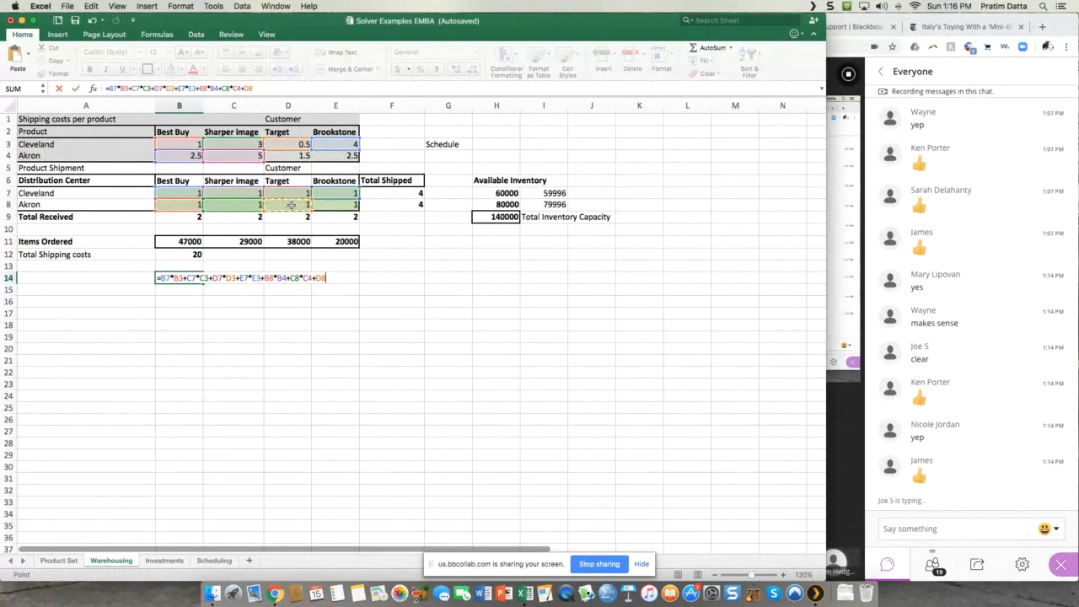
{"action": "type", "text": "*"}
{"action": "left_click", "coordinate": [290, 155]}
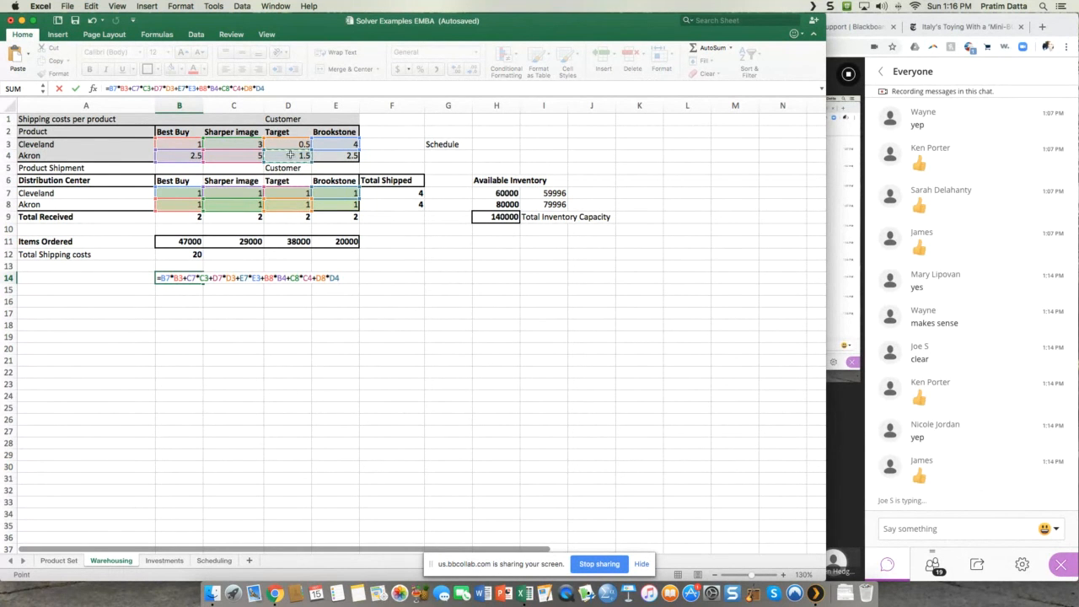
{"action": "type", "text": "+"}
{"action": "left_click", "coordinate": [350, 206]}
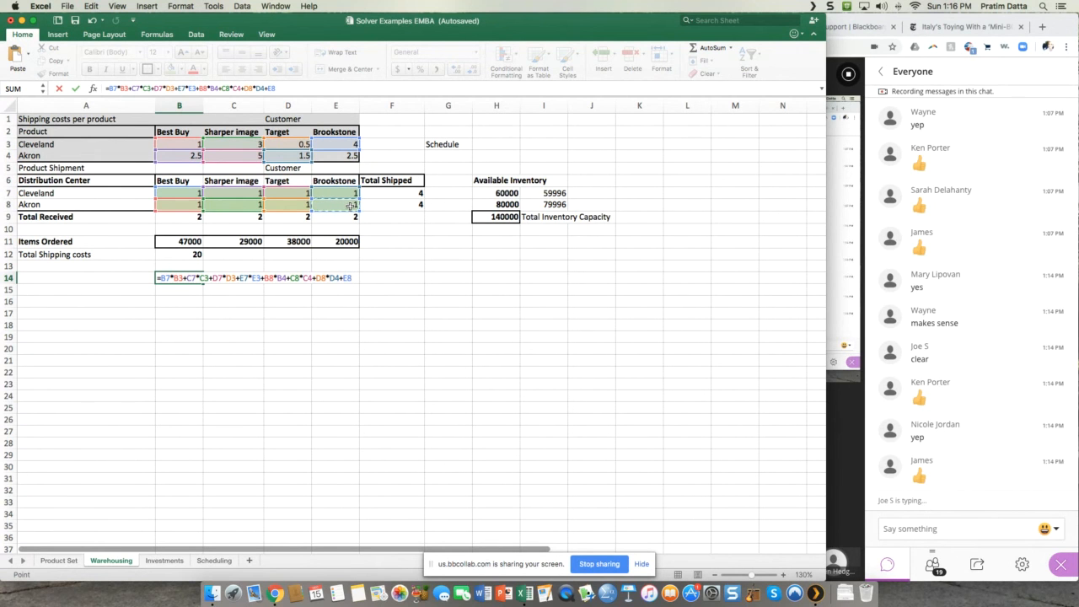
{"action": "type", "text": "*"}
{"action": "left_click", "coordinate": [343, 155]}
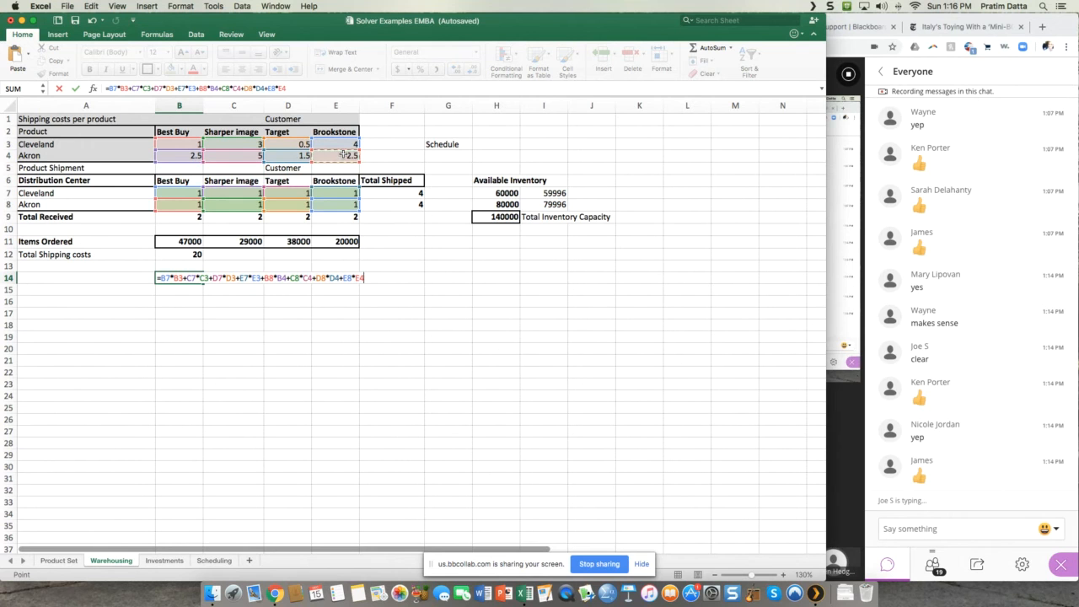
{"action": "key", "text": "Return"}
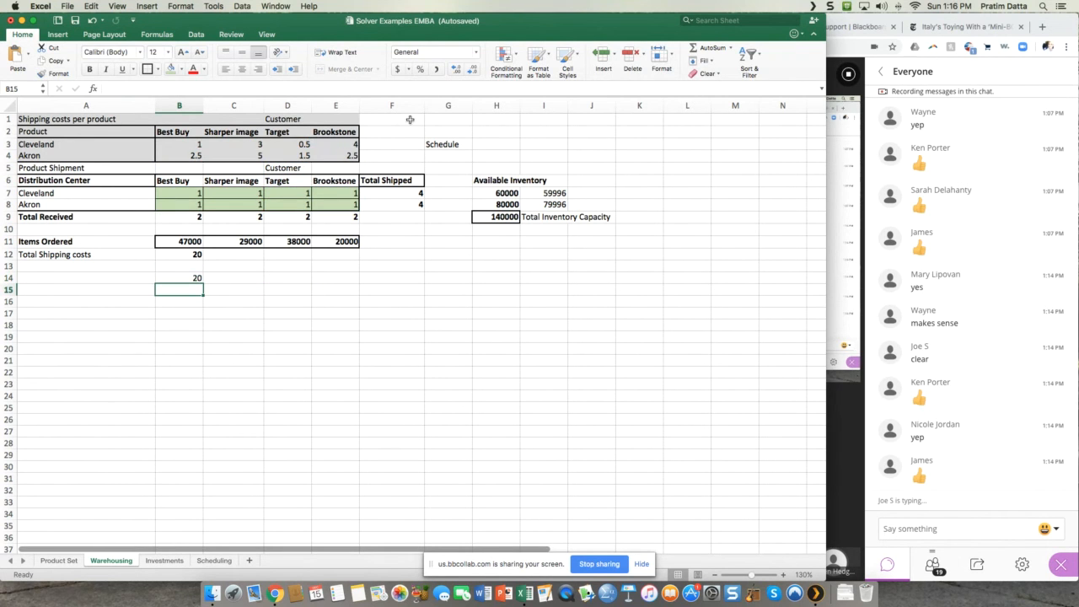
Step: Enter =SUMPRODUCT(B7:E8,B3:E4) in B12 to compute the total shipping costs from shipments and unit costs
{"action": "left_click", "coordinate": [190, 253]}
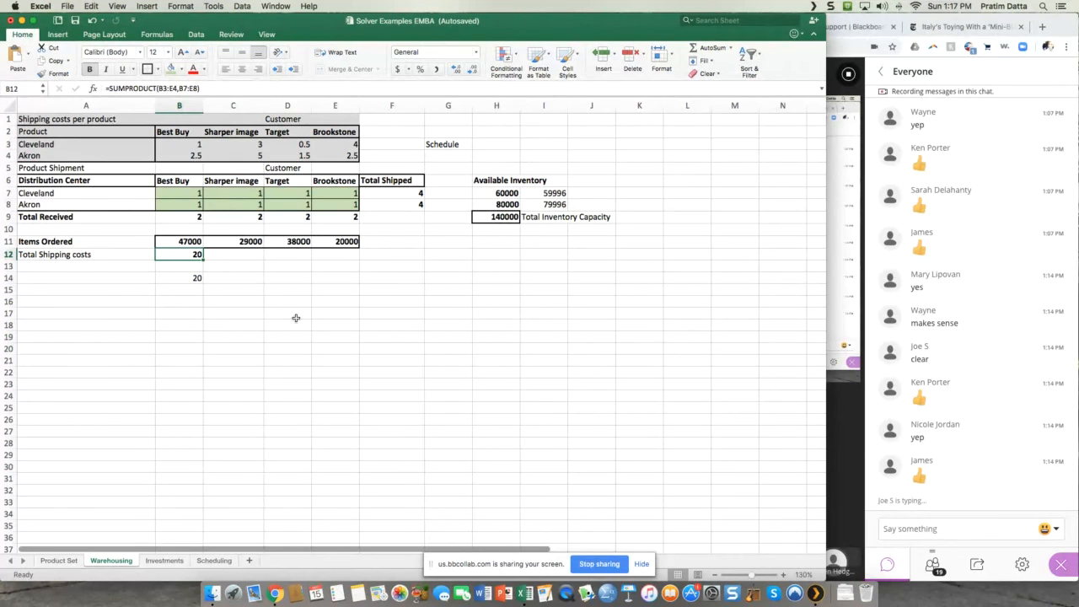
{"action": "type", "text": "="}
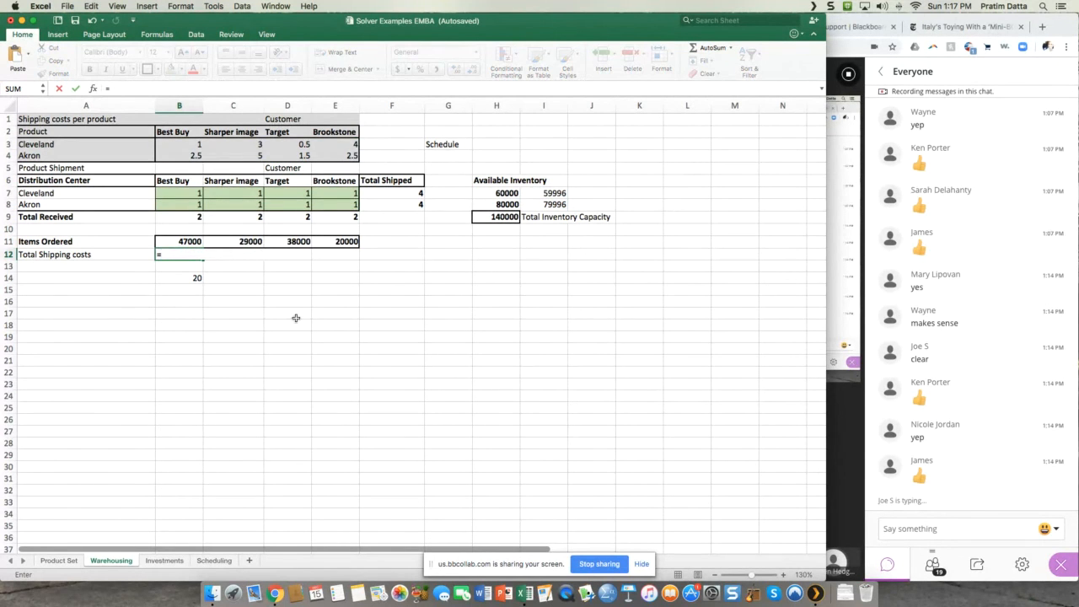
{"action": "type", "text": "sumprod"}
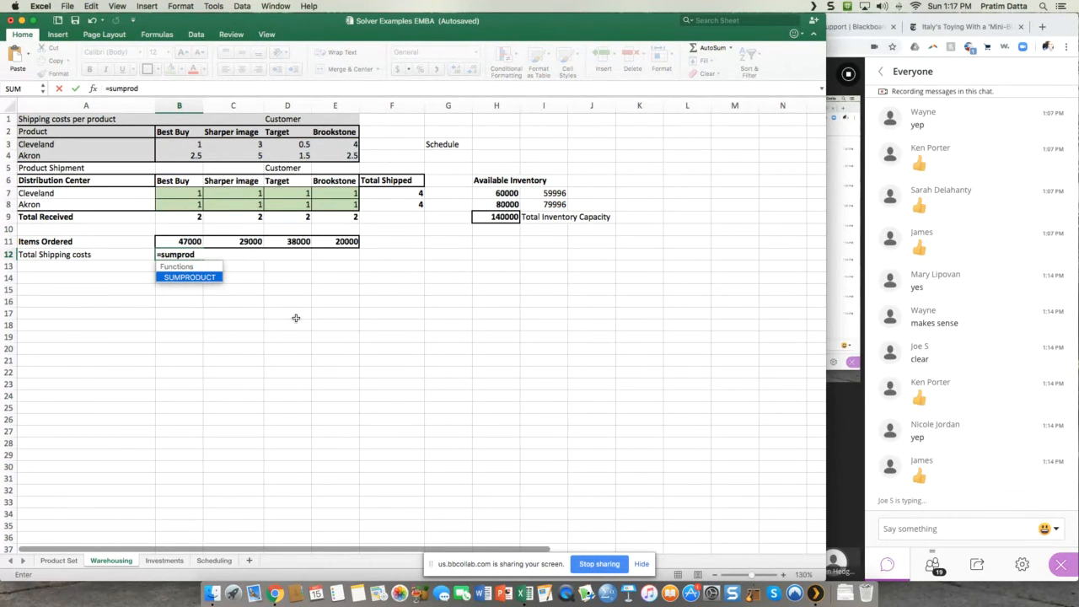
{"action": "type", "text": "uct("}
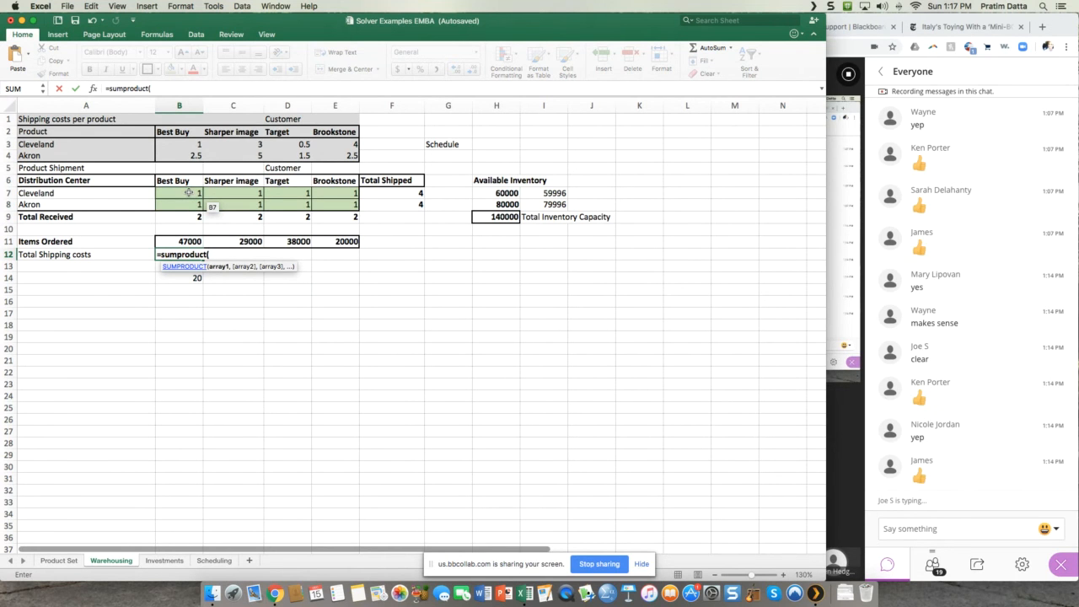
{"action": "left_click_drag", "start_coordinate": [188, 193], "coordinate": [332, 208]}
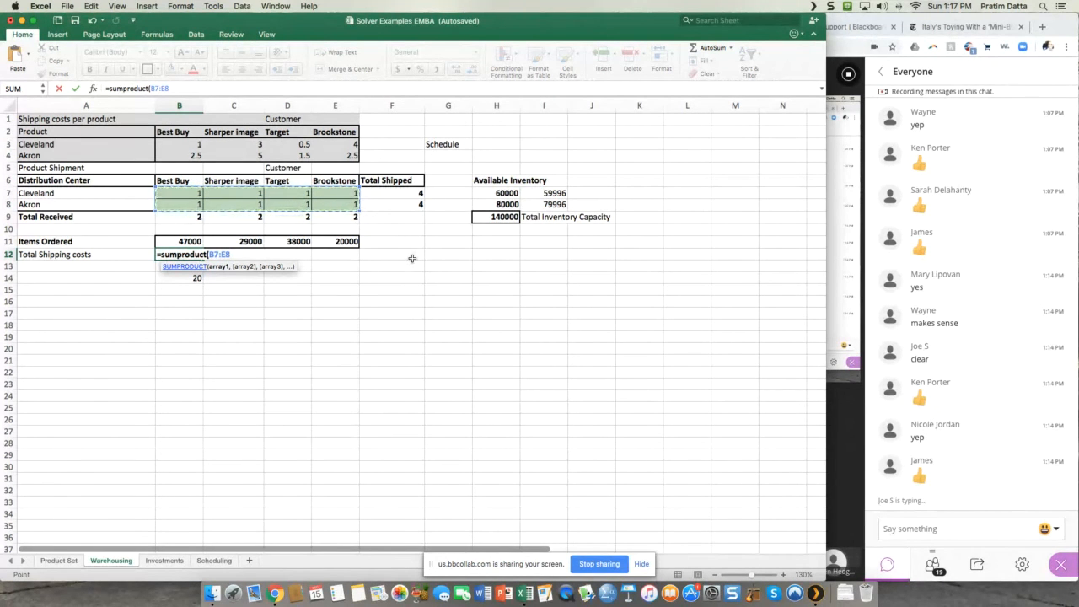
{"action": "type", "text": ","}
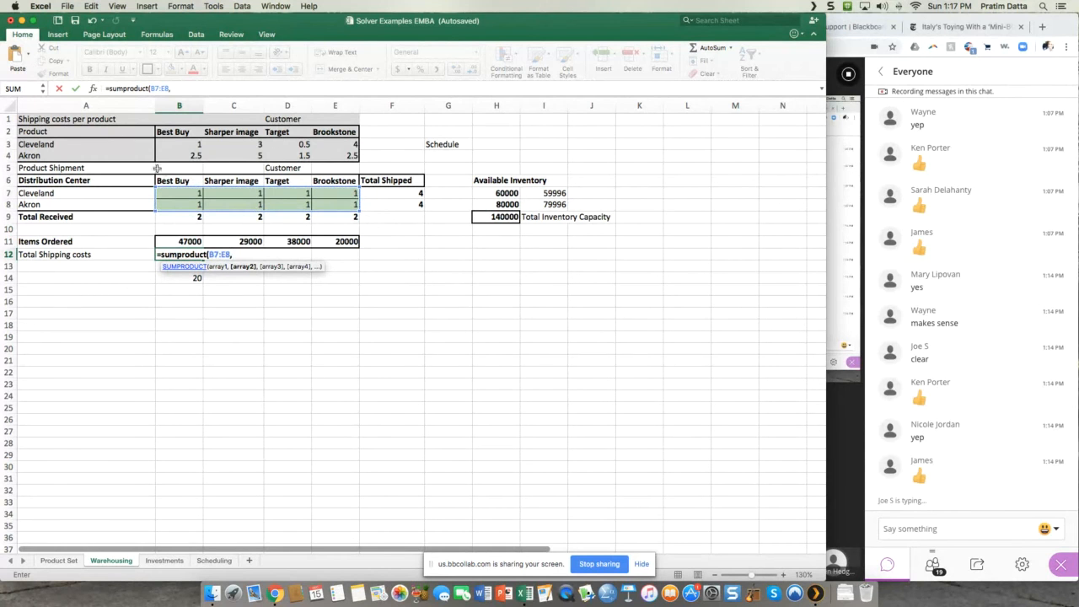
{"action": "left_click", "coordinate": [198, 145]}
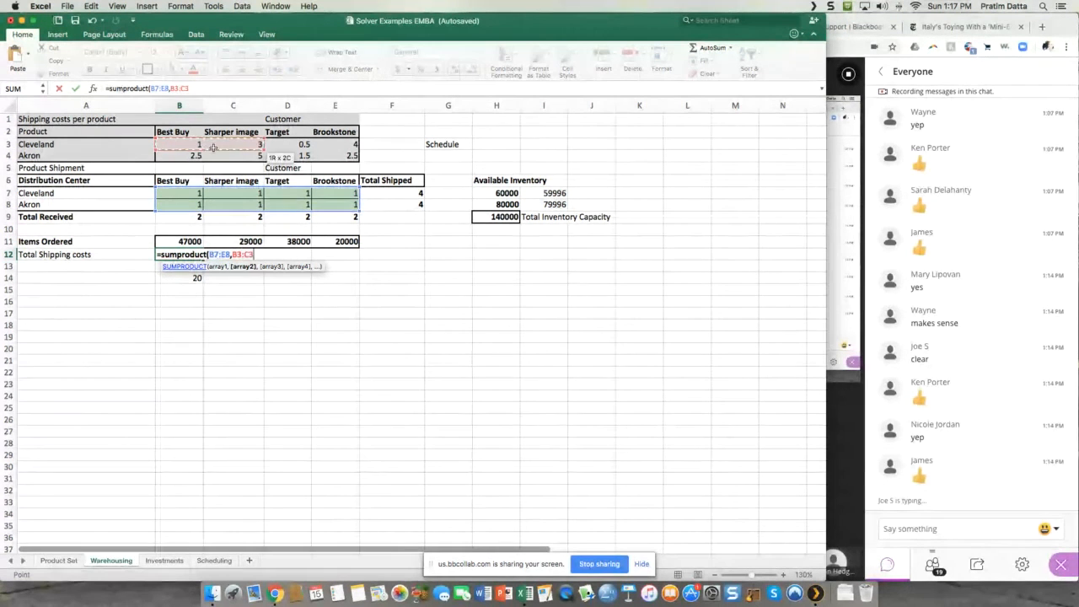
{"action": "left_click_drag", "start_coordinate": [198, 145], "coordinate": [320, 157]}
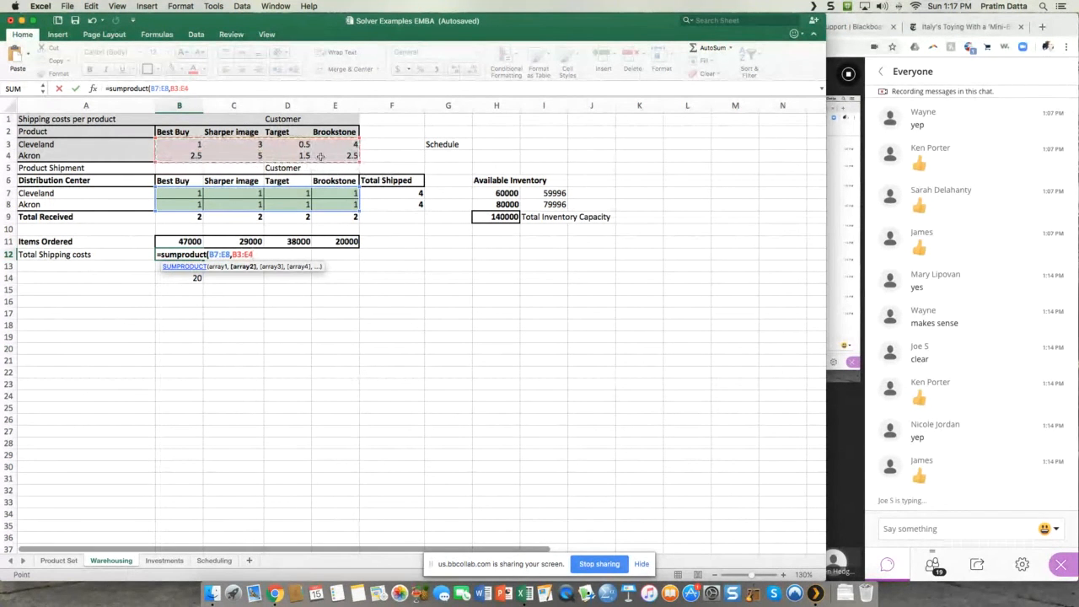
{"action": "type", "text": ")"}
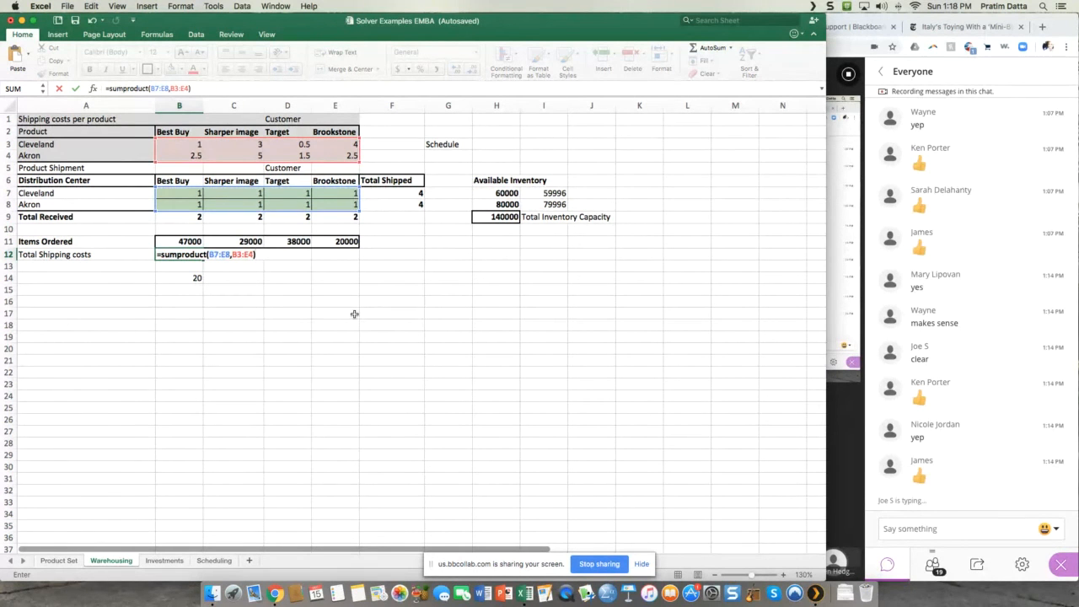
{"action": "key", "text": "Return"}
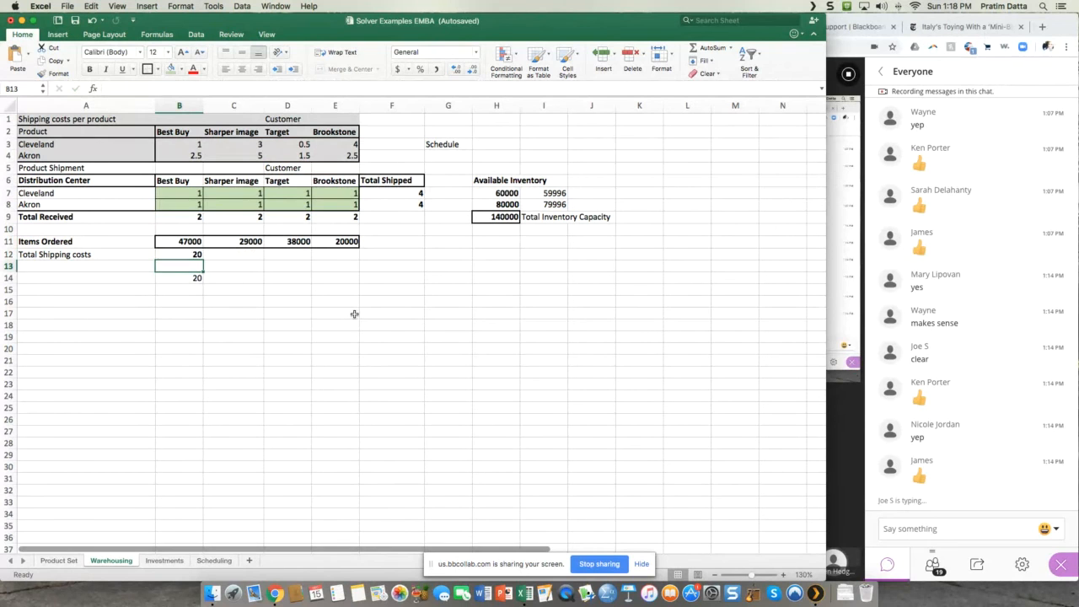
Step: Clear B12 and re-enter the total shipping costs formula as =SUMPRODUCT(B3:E4,B7:E8), with unit costs first and shipments second
{"action": "key", "text": "Up"}
{"action": "key", "text": "Delete"}
{"action": "type", "text": "=s"}
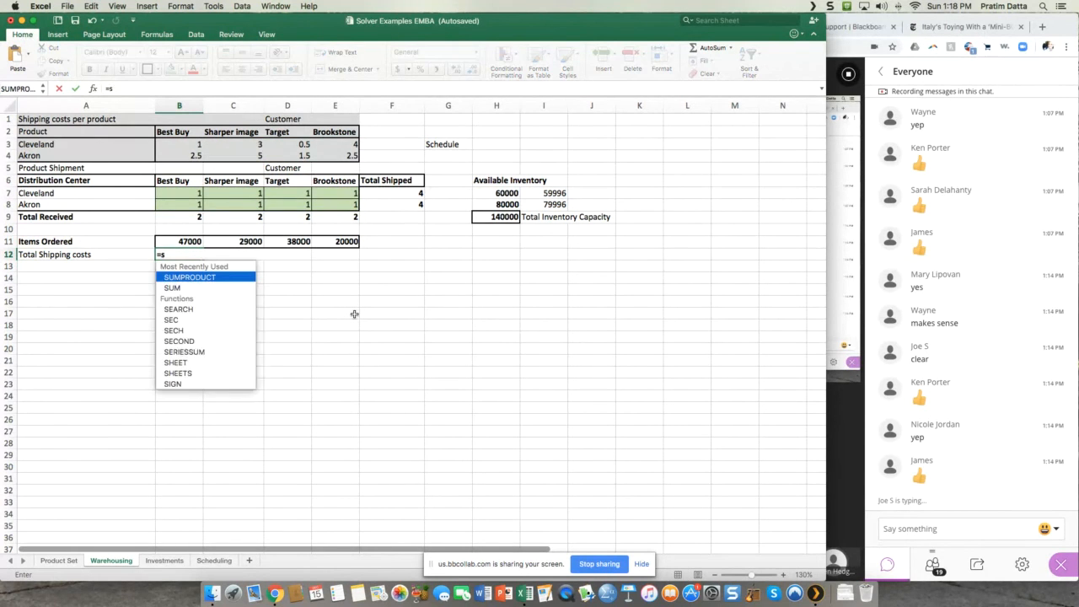
{"action": "type", "text": "umproduc"}
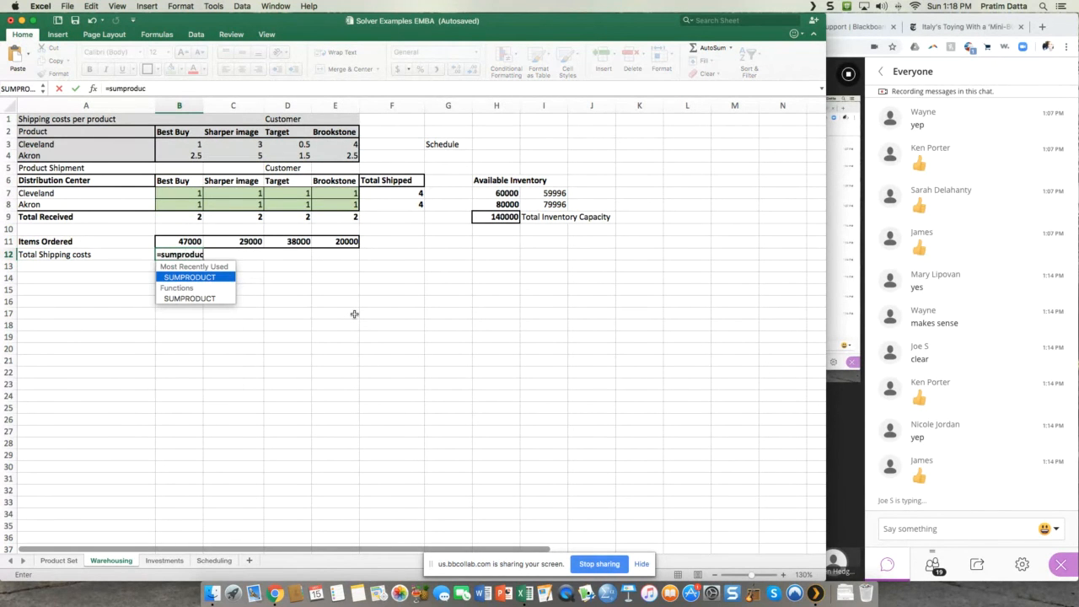
{"action": "type", "text": "t("}
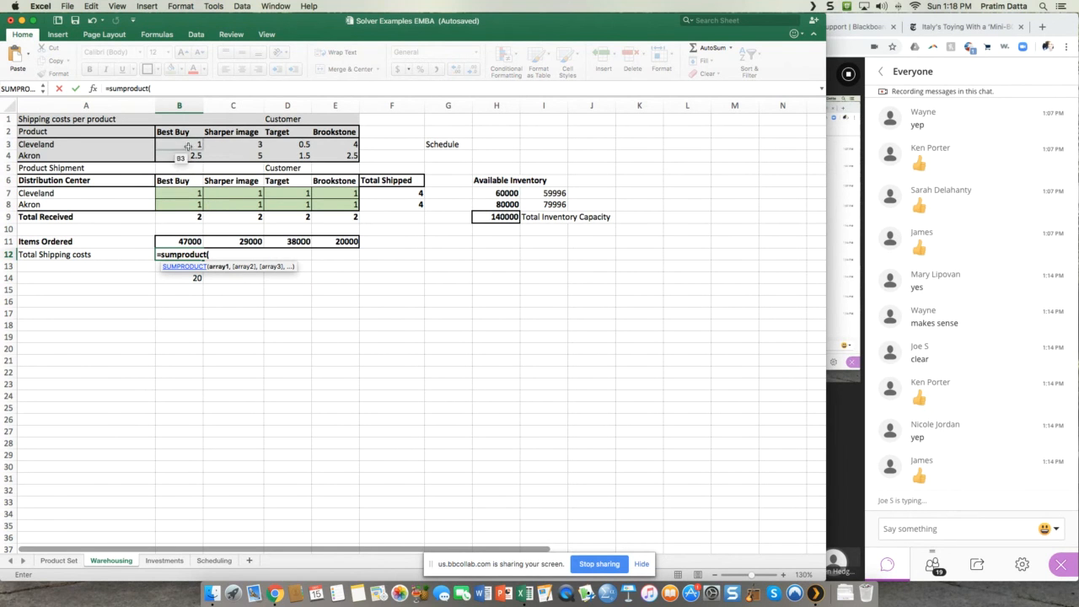
{"action": "left_click_drag", "start_coordinate": [187, 144], "coordinate": [345, 156]}
{"action": "type", "text": ","}
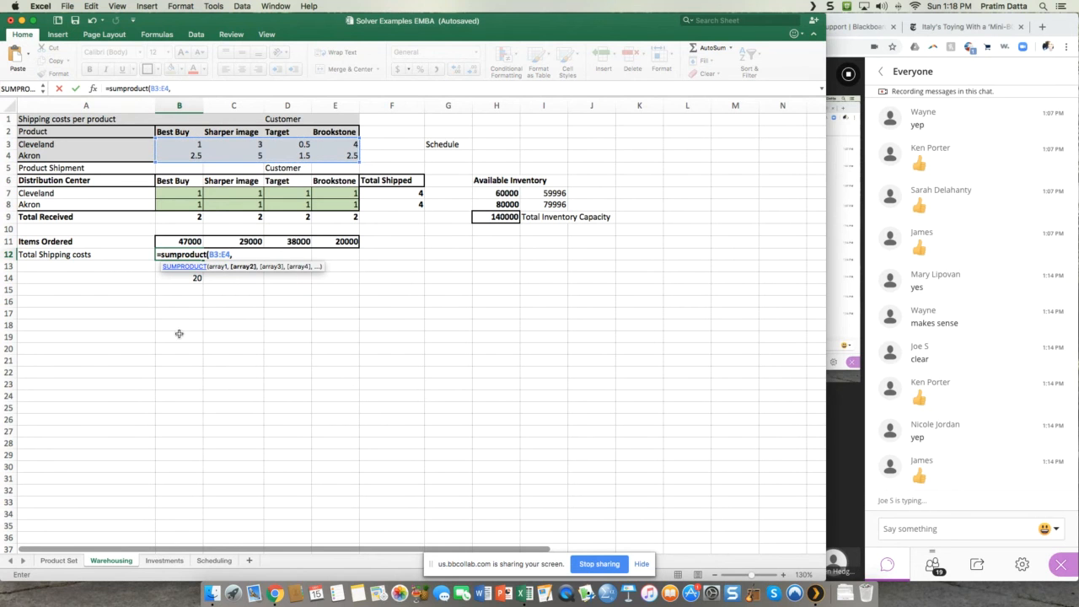
{"action": "left_click_drag", "start_coordinate": [194, 192], "coordinate": [323, 200]}
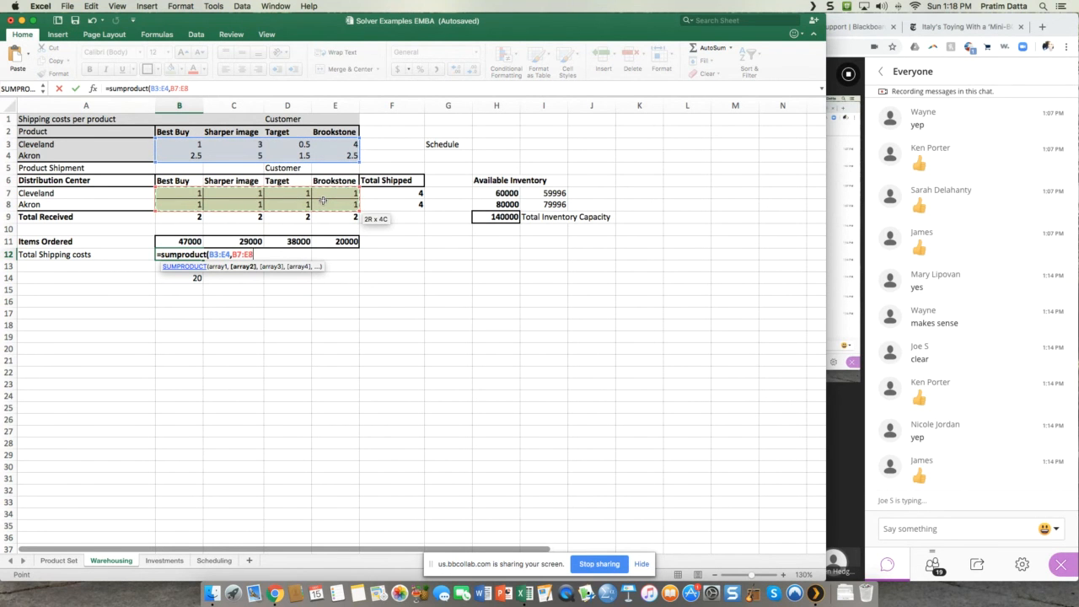
{"action": "type", "text": ")"}
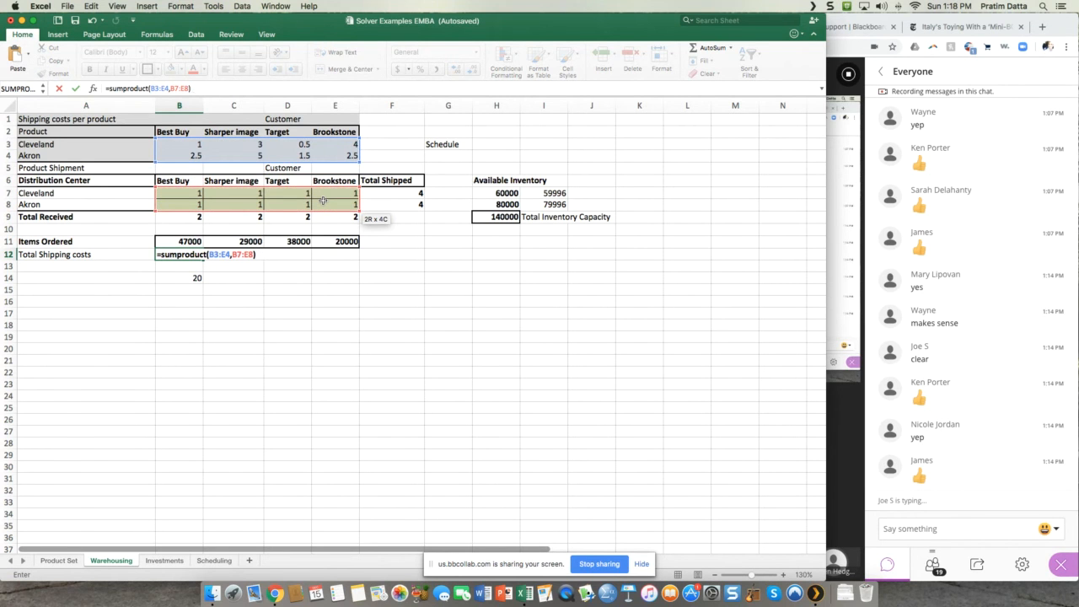
{"action": "key", "text": "Return"}
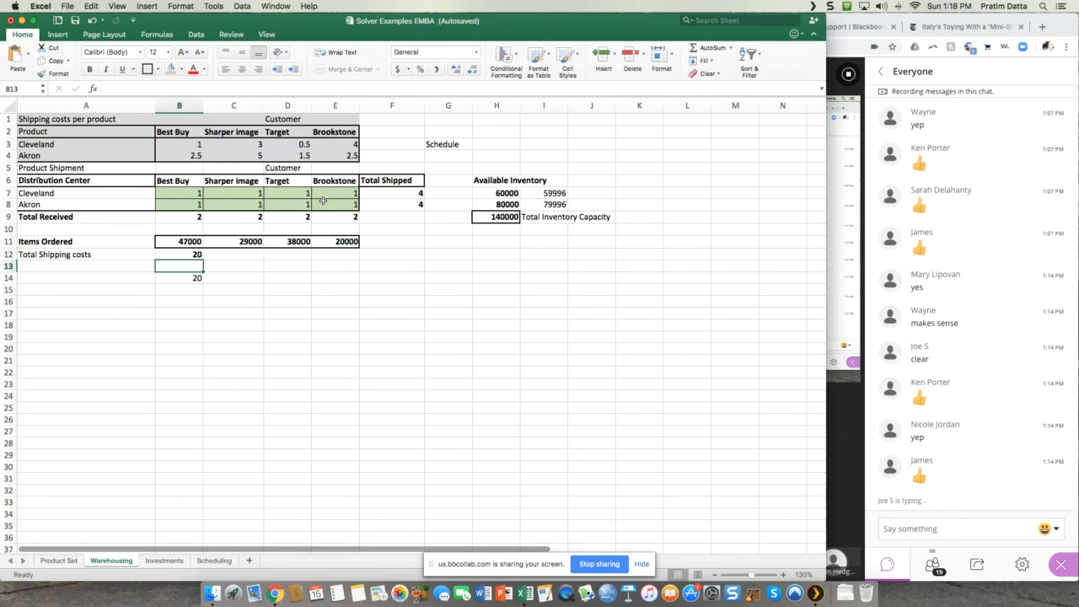
Step: Bold the Total Shipping costs label in A12 and fill the B12 result cell with blue-gray
{"action": "left_click", "coordinate": [47, 254]}
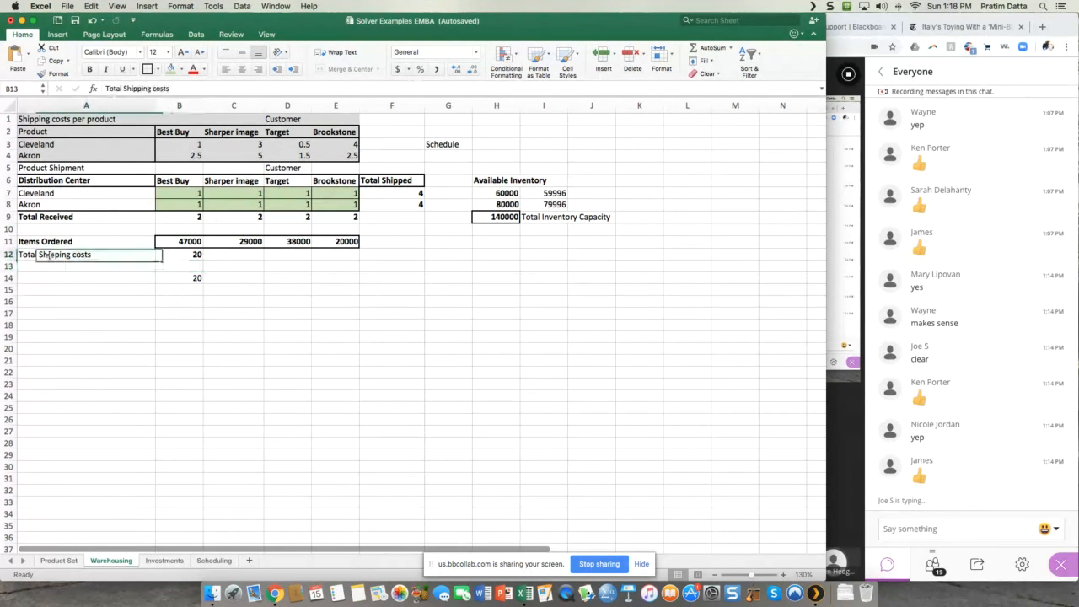
{"action": "left_click", "coordinate": [89, 69]}
{"action": "left_click", "coordinate": [194, 256]}
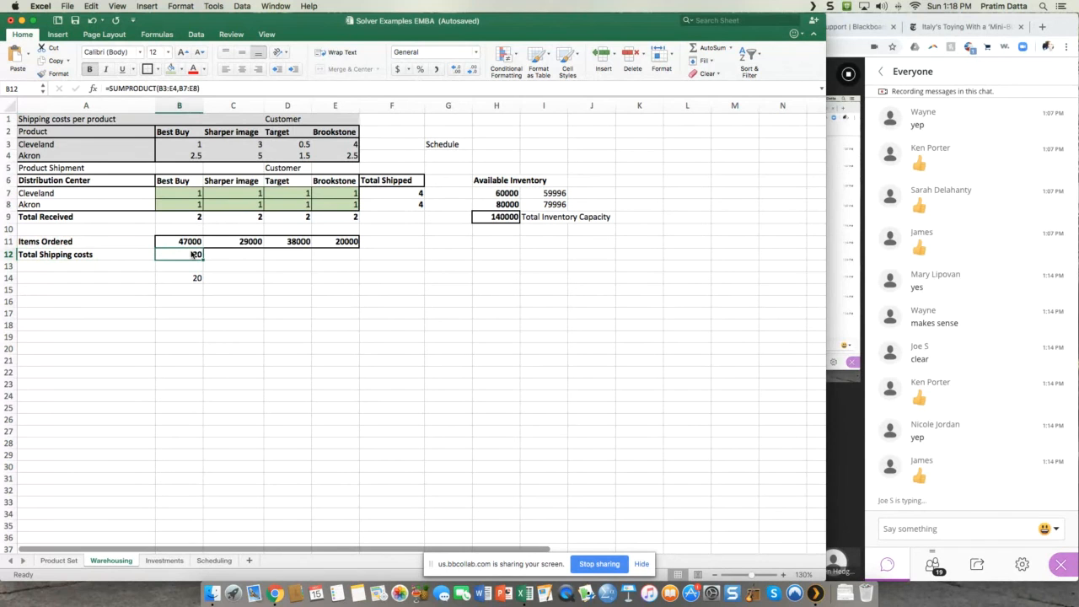
{"action": "left_click", "coordinate": [180, 70]}
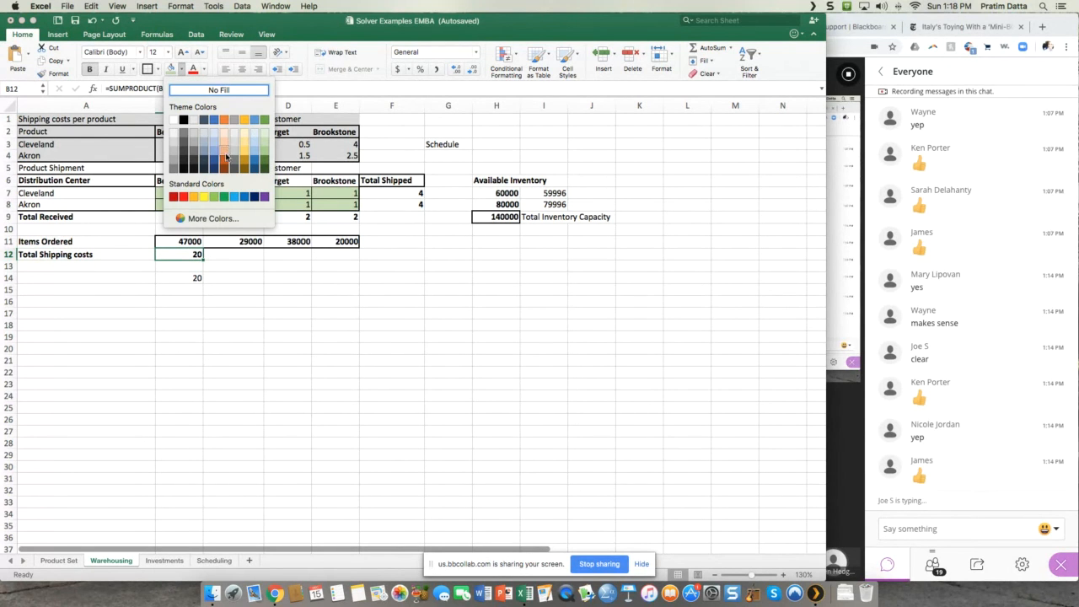
{"action": "left_click", "coordinate": [202, 155]}
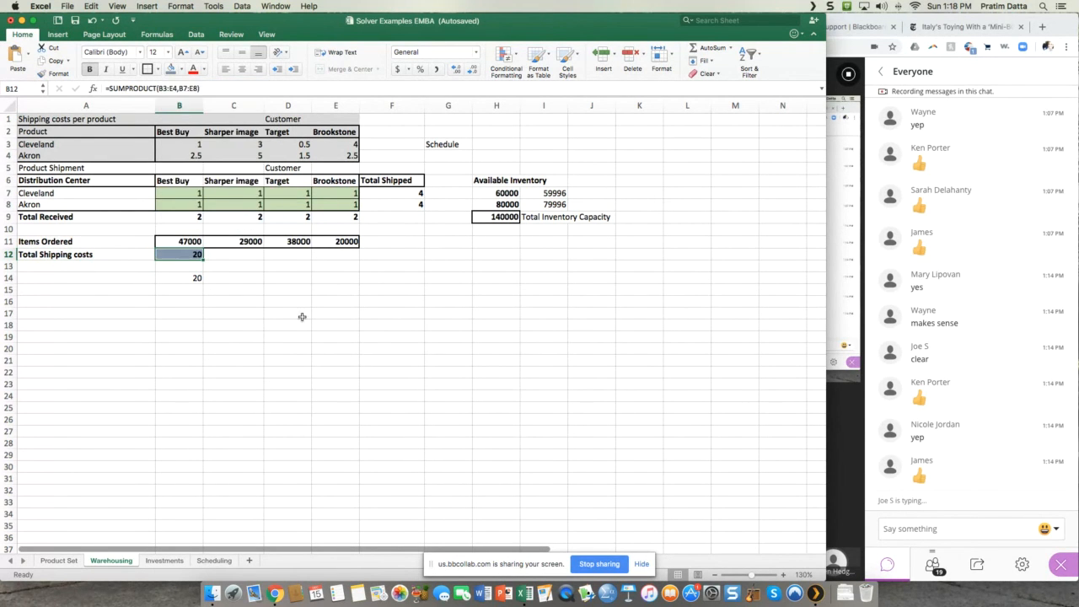
{"action": "left_click", "coordinate": [300, 315]}
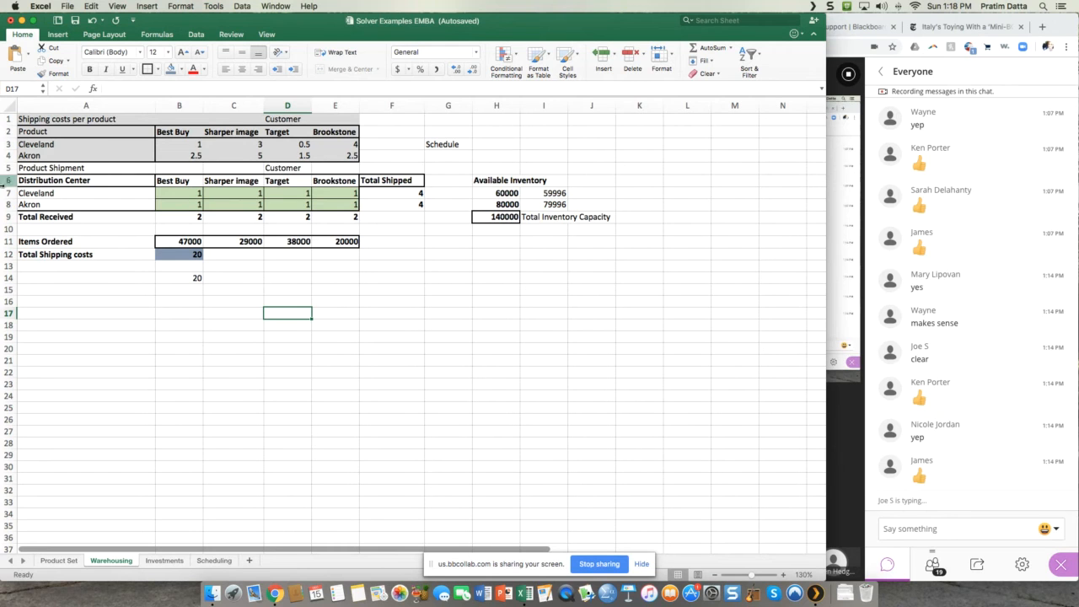
Step: Open Solver with the total shipping costs cell B12 selected and move its dialog clear of the inventory figures
{"action": "left_click", "coordinate": [175, 278]}
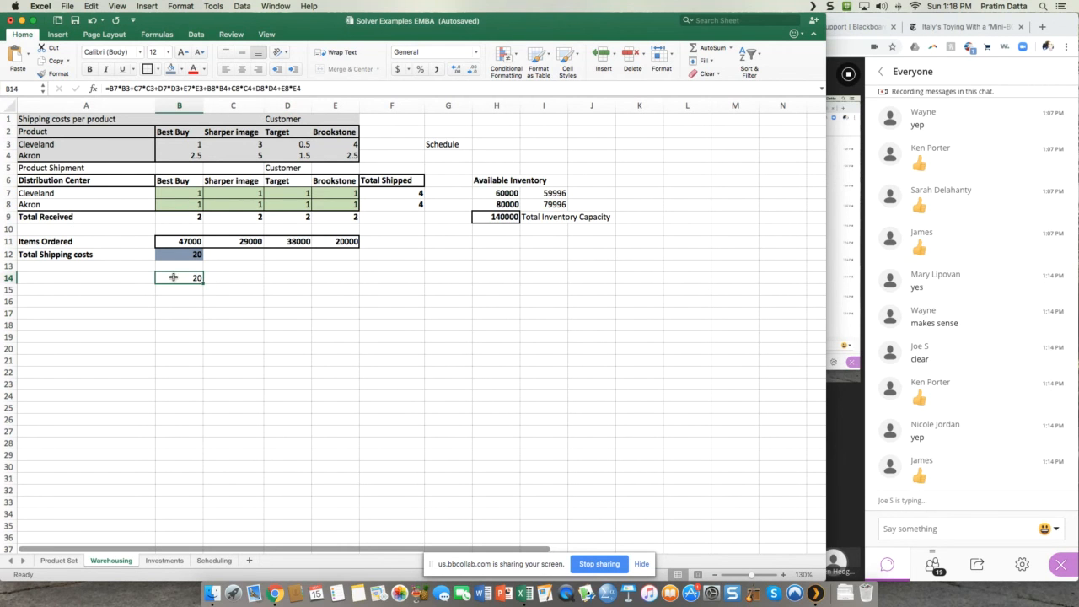
{"action": "left_click", "coordinate": [165, 253]}
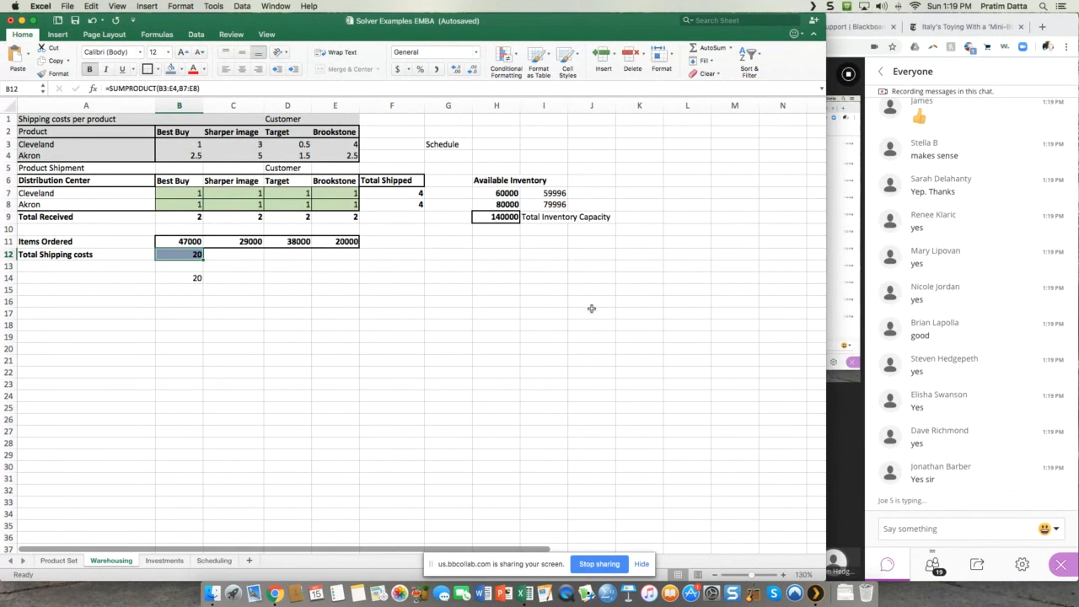
{"action": "left_click", "coordinate": [190, 36]}
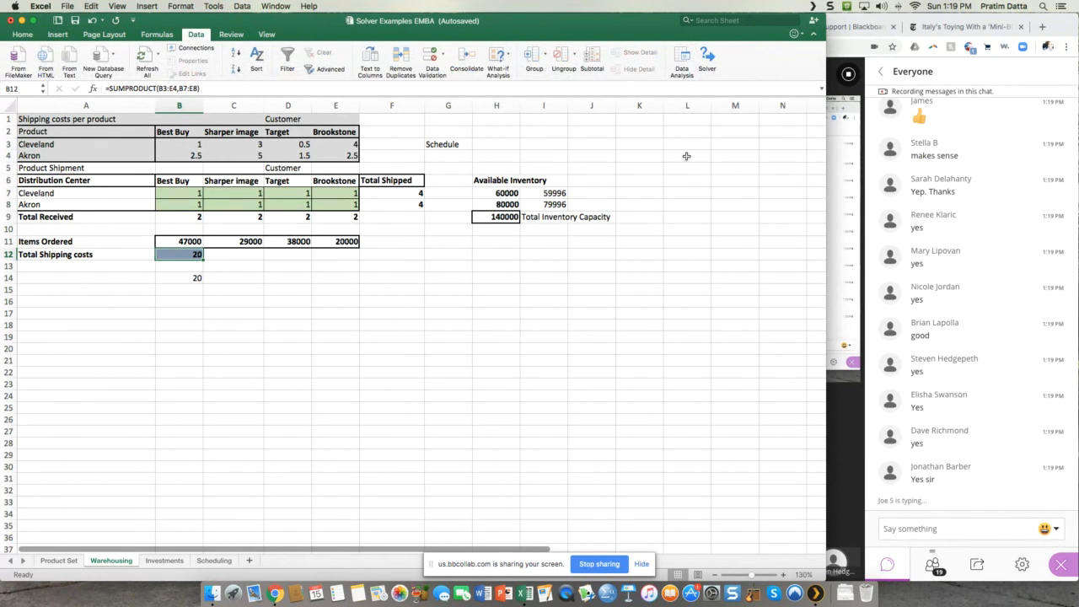
{"action": "left_click", "coordinate": [707, 60]}
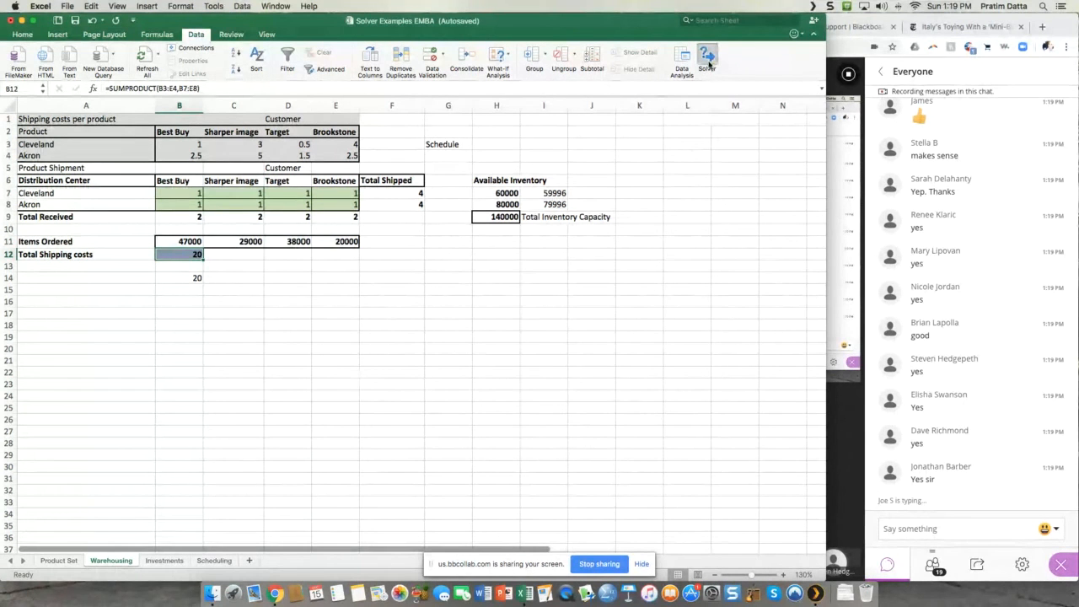
{"action": "left_click_drag", "start_coordinate": [575, 165], "coordinate": [711, 196]}
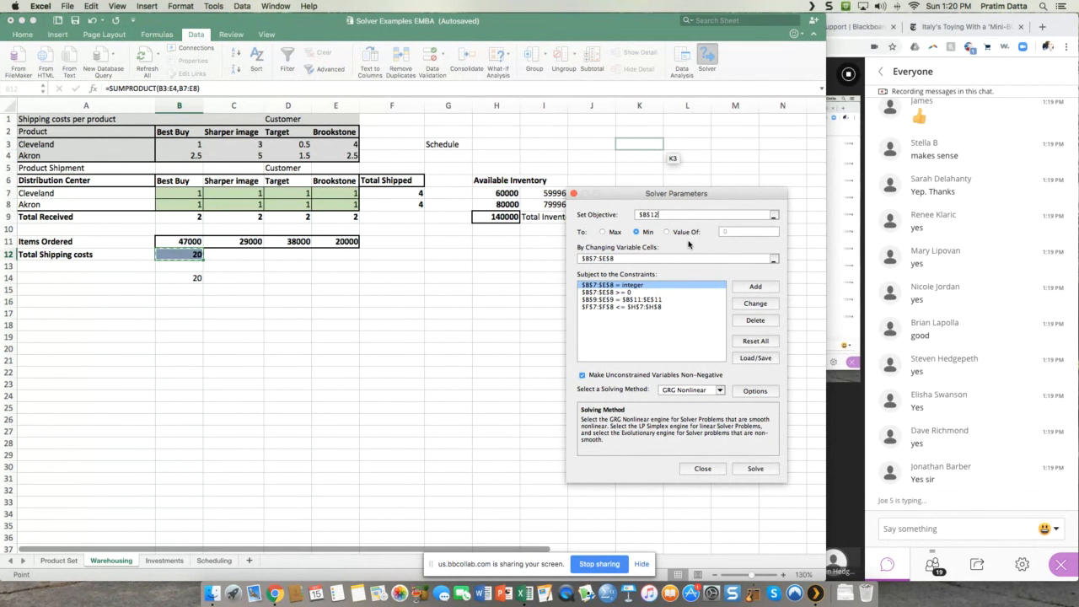
{"action": "left_click_drag", "start_coordinate": [631, 197], "coordinate": [647, 201]}
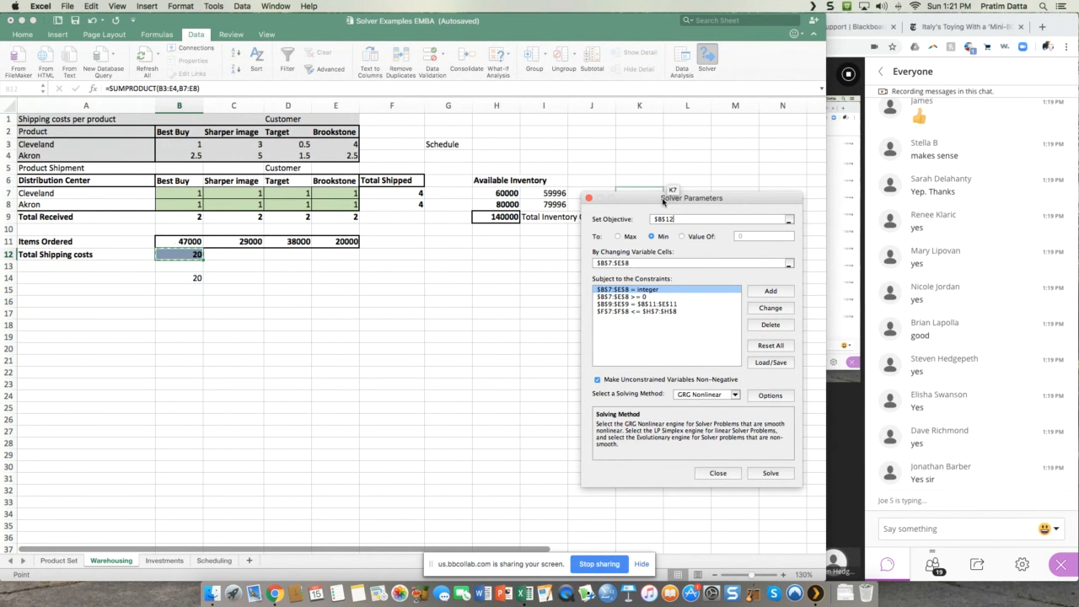
{"action": "left_click_drag", "start_coordinate": [665, 202], "coordinate": [671, 190]}
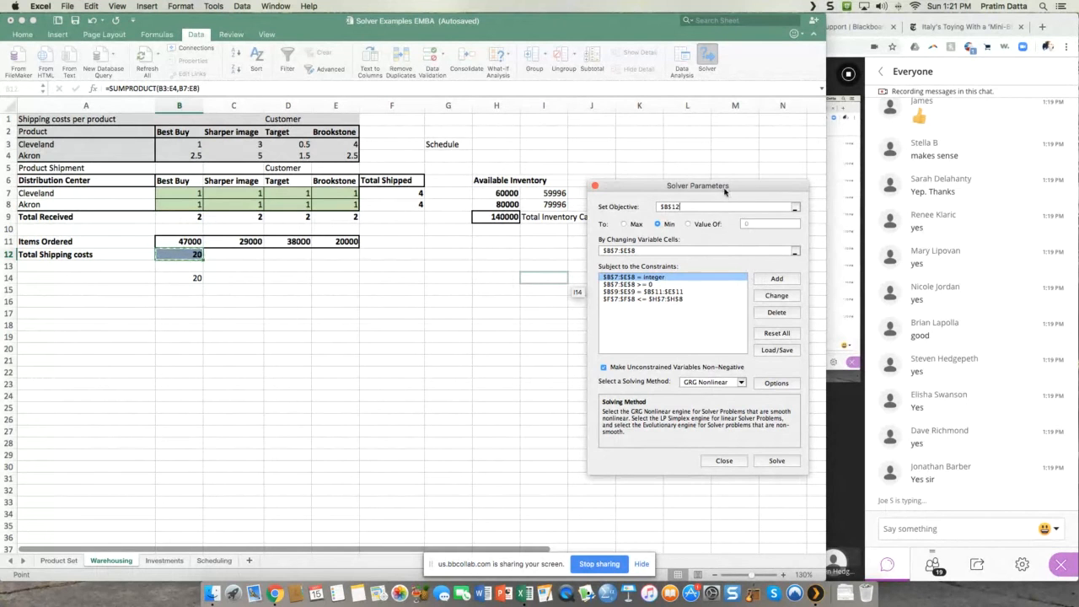
{"action": "left_click_drag", "start_coordinate": [731, 191], "coordinate": [756, 191]}
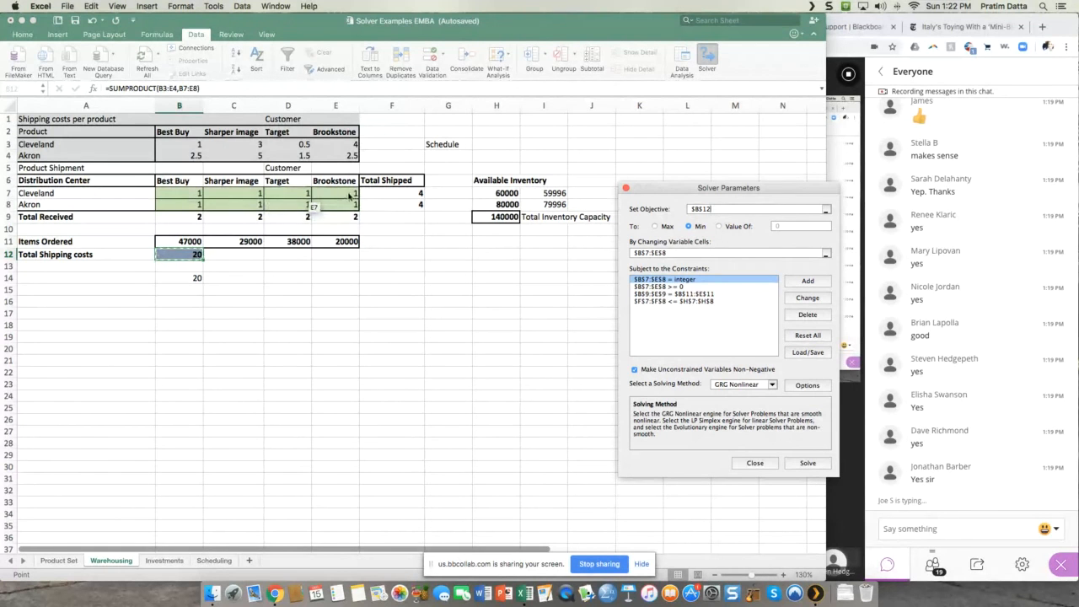
Step: Review the existing Solver constraints and reset all Solver options and cell selections
{"action": "left_click", "coordinate": [666, 293]}
{"action": "left_click", "coordinate": [666, 287]}
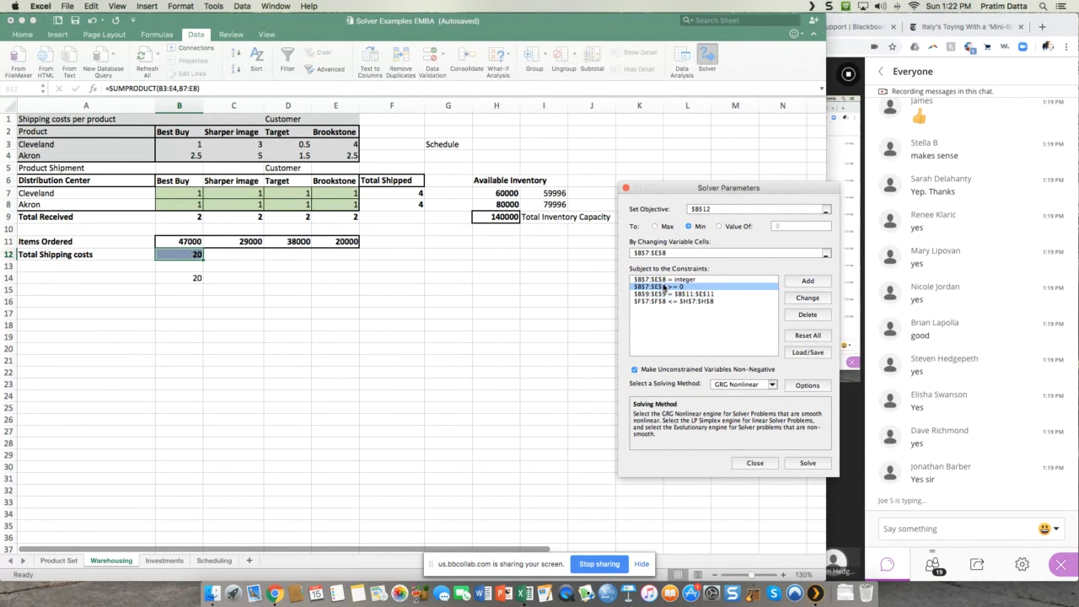
{"action": "left_click", "coordinate": [672, 294]}
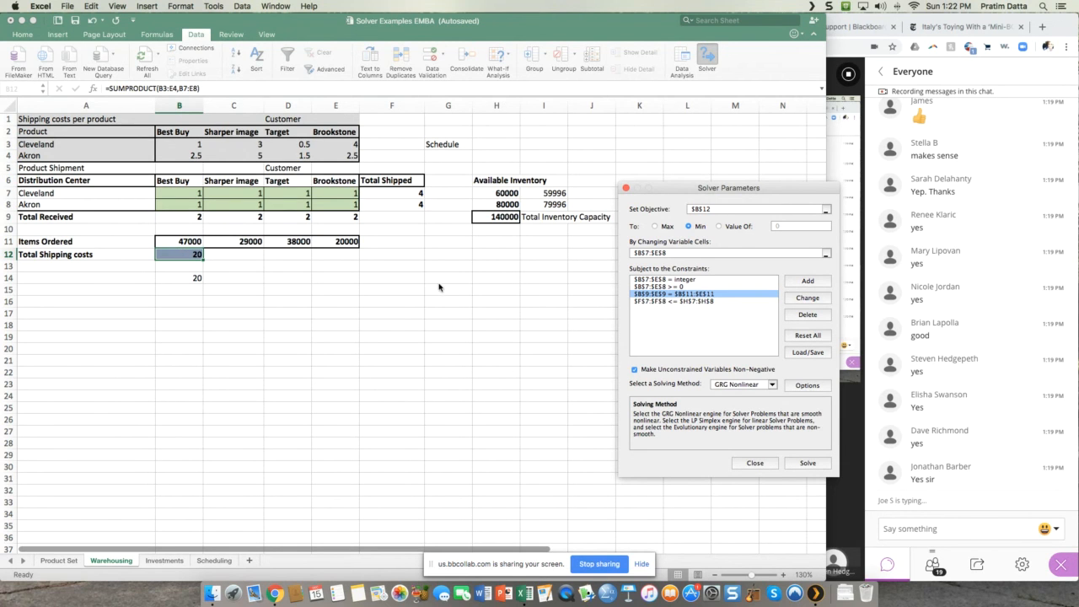
{"action": "left_click", "coordinate": [670, 300]}
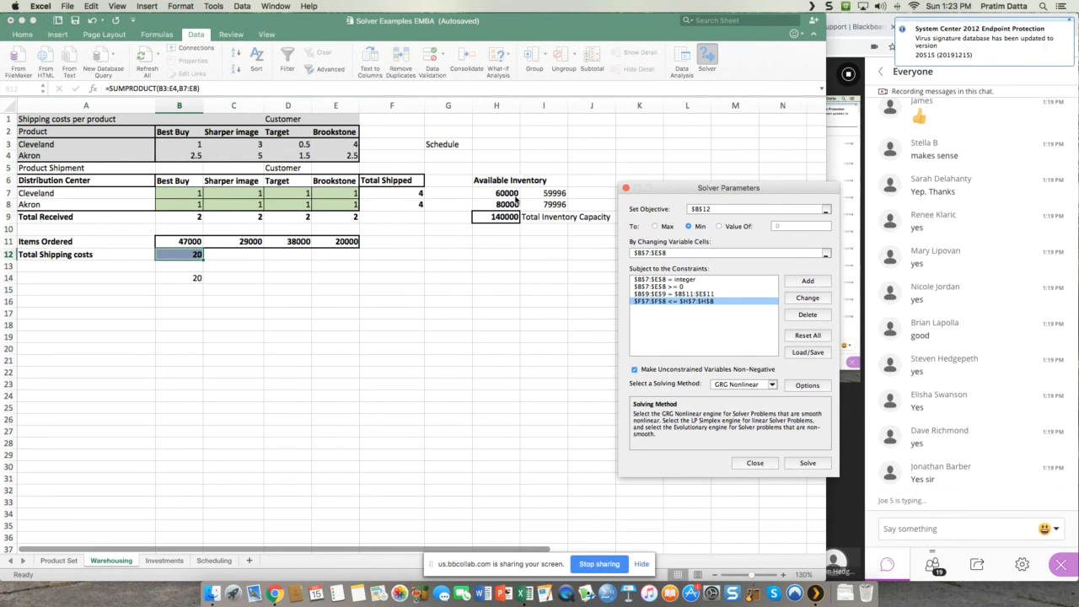
{"action": "left_click", "coordinate": [810, 334]}
{"action": "left_click", "coordinate": [842, 286]}
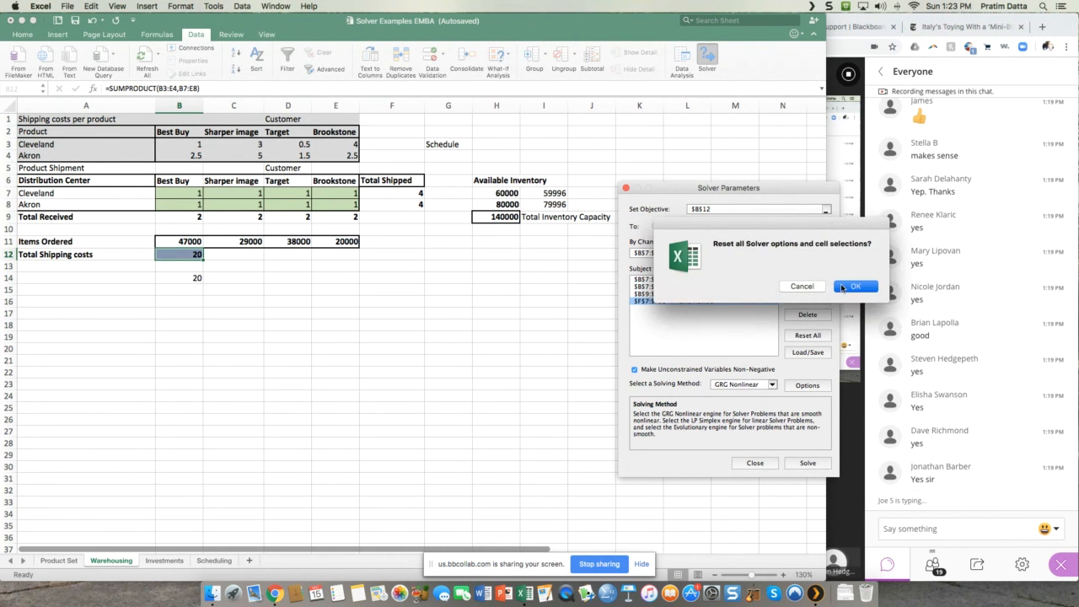
Step: Set Solver to minimize the total shipping costs in B12 by changing the shipment cells B7:E8
{"action": "left_click", "coordinate": [761, 208]}
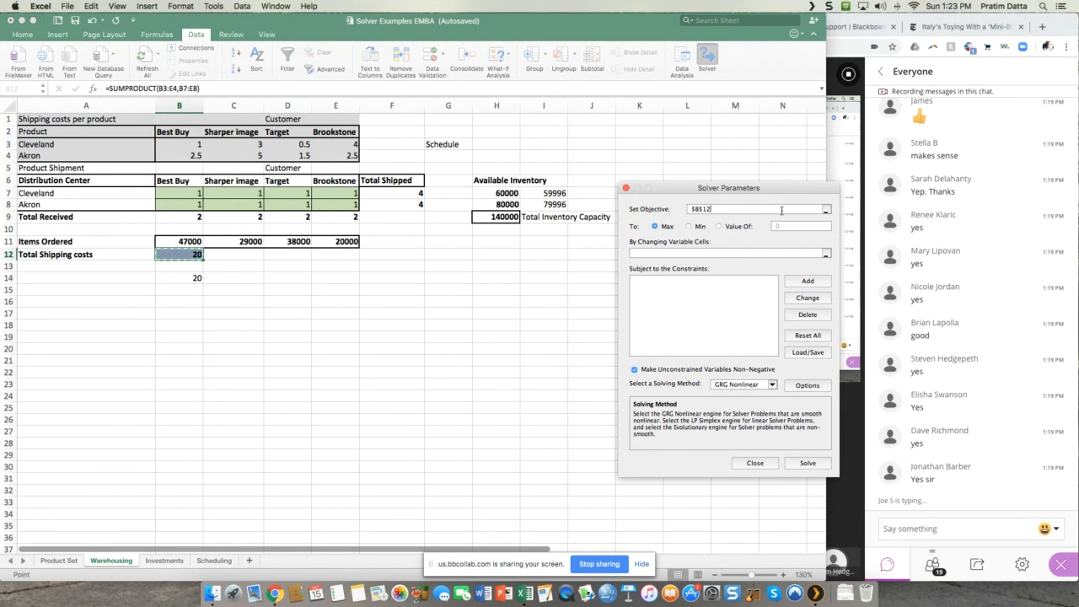
{"action": "double_click", "coordinate": [691, 210]}
{"action": "key", "text": "BackSpace"}
{"action": "left_click_drag", "start_coordinate": [742, 183], "coordinate": [774, 199]}
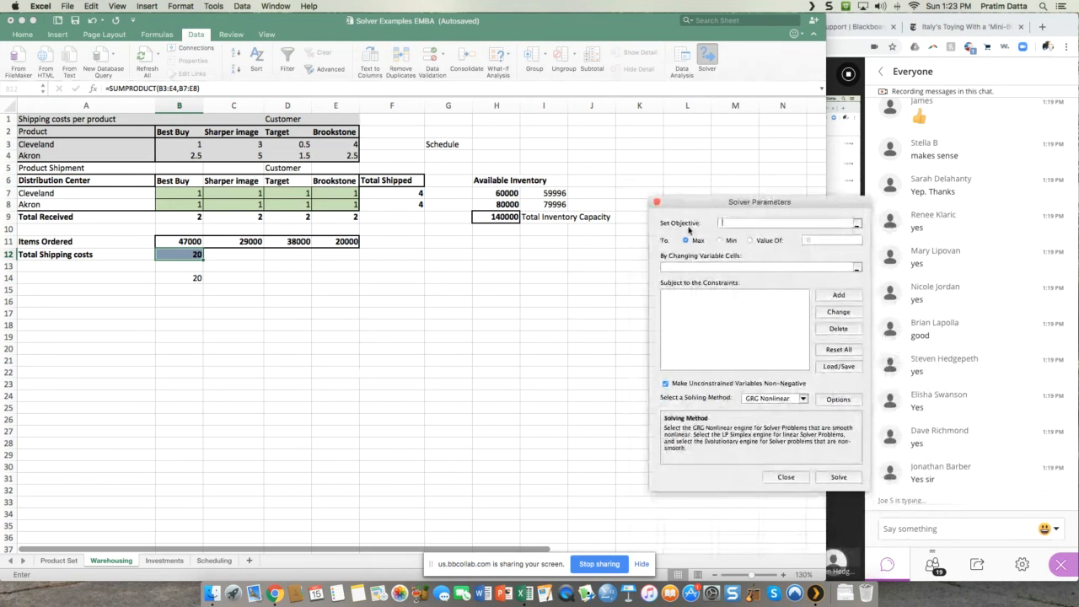
{"action": "left_click", "coordinate": [186, 259]}
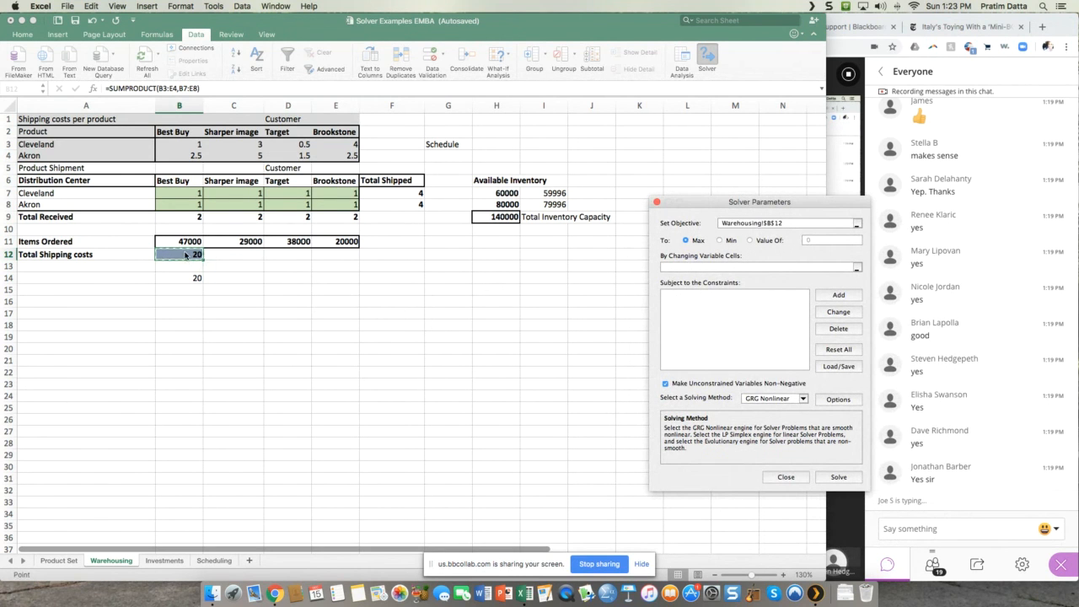
{"action": "left_click", "coordinate": [720, 241]}
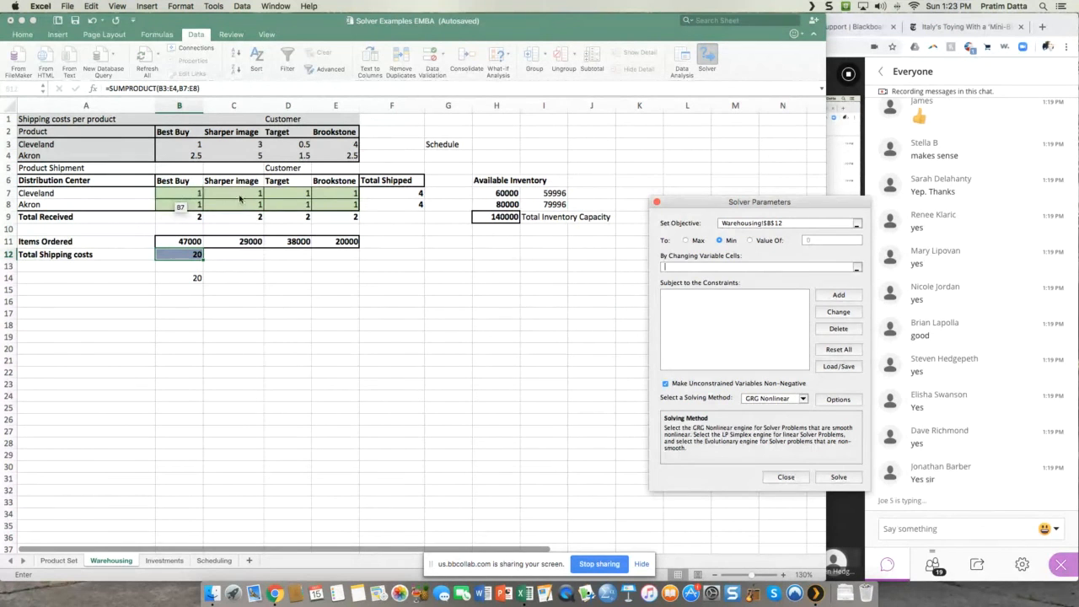
{"action": "left_click_drag", "start_coordinate": [179, 194], "coordinate": [352, 203]}
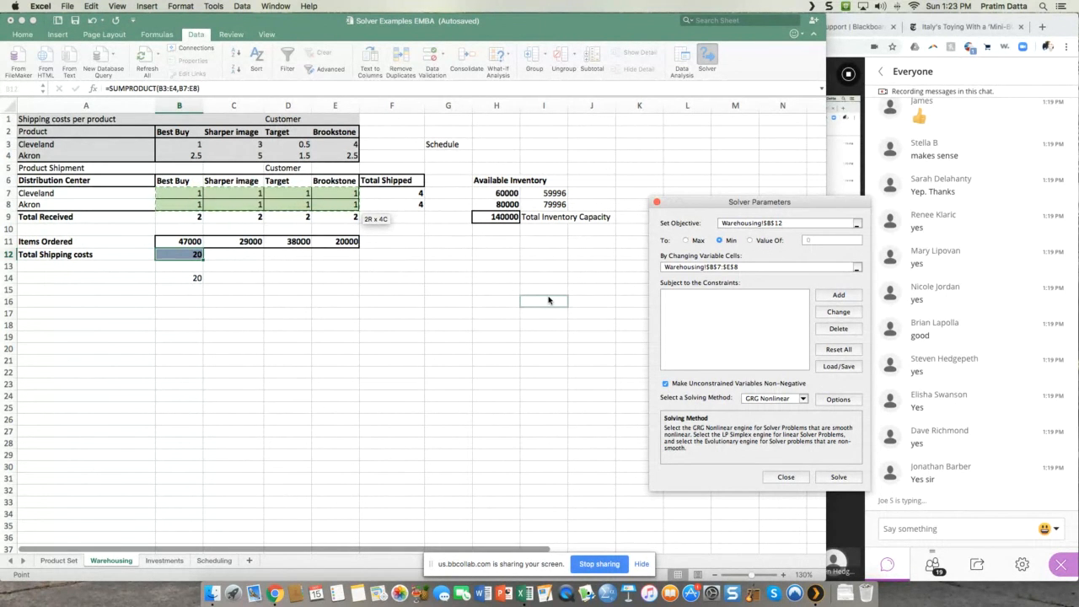
Step: Add a Solver constraint requiring the shipment cells B7:E8 to be integers
{"action": "left_click", "coordinate": [847, 295]}
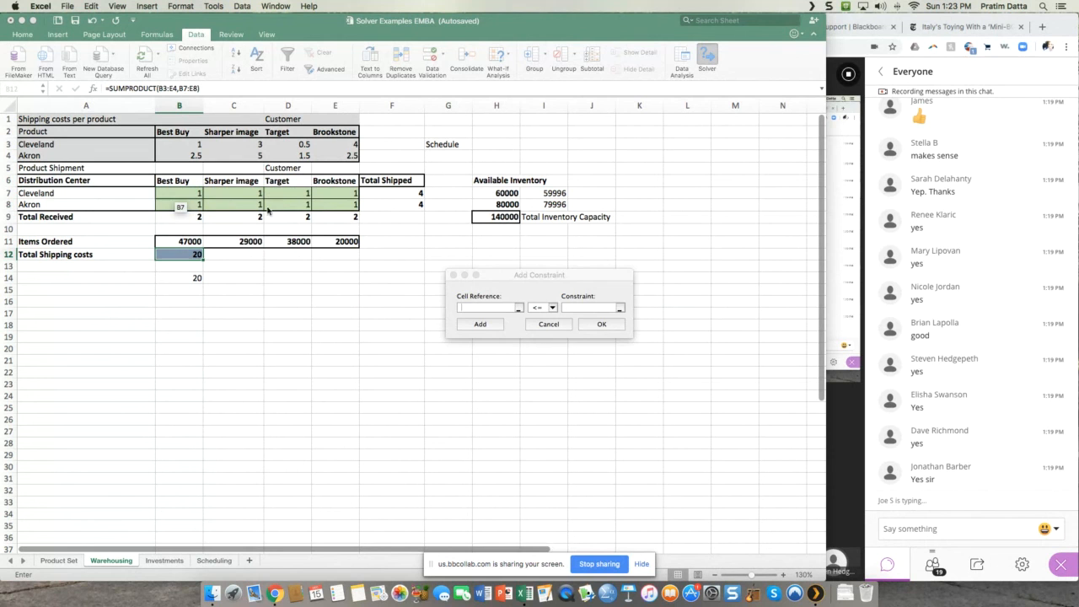
{"action": "left_click_drag", "start_coordinate": [268, 210], "coordinate": [341, 211]}
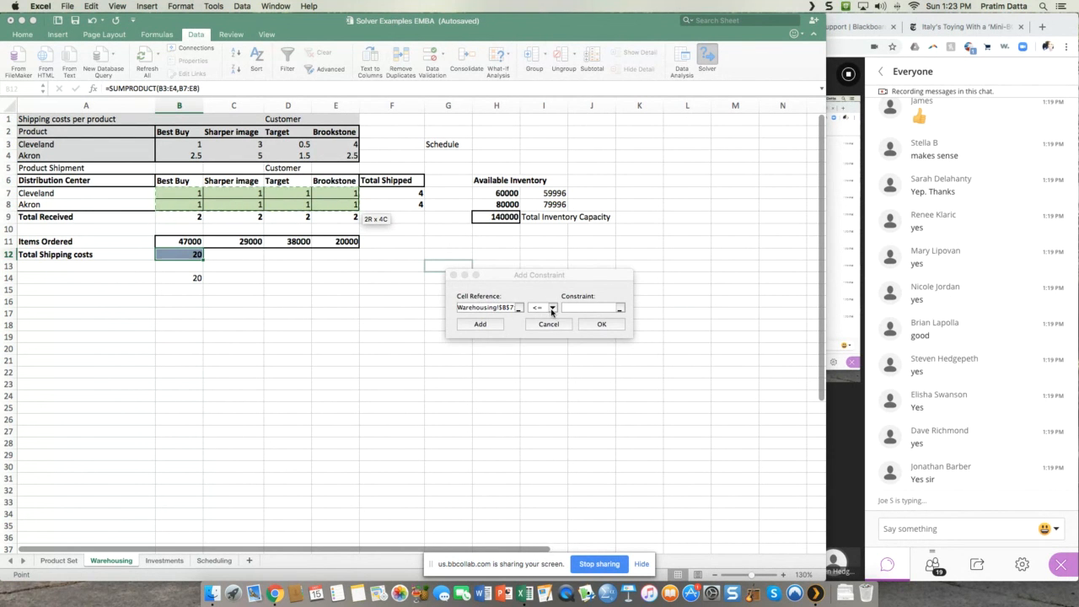
{"action": "left_click", "coordinate": [552, 308]}
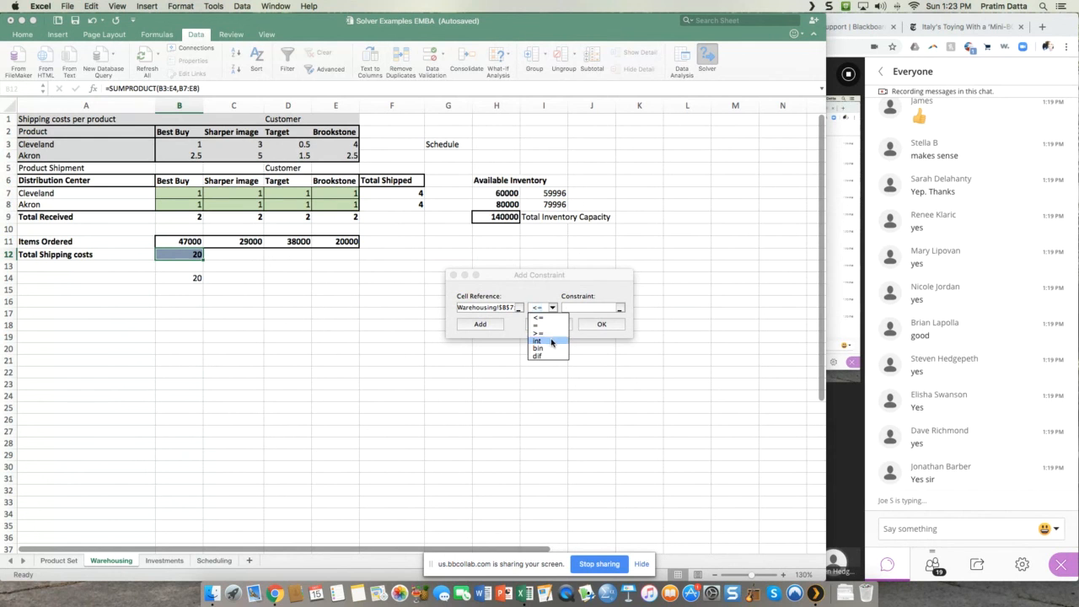
{"action": "left_click", "coordinate": [552, 340]}
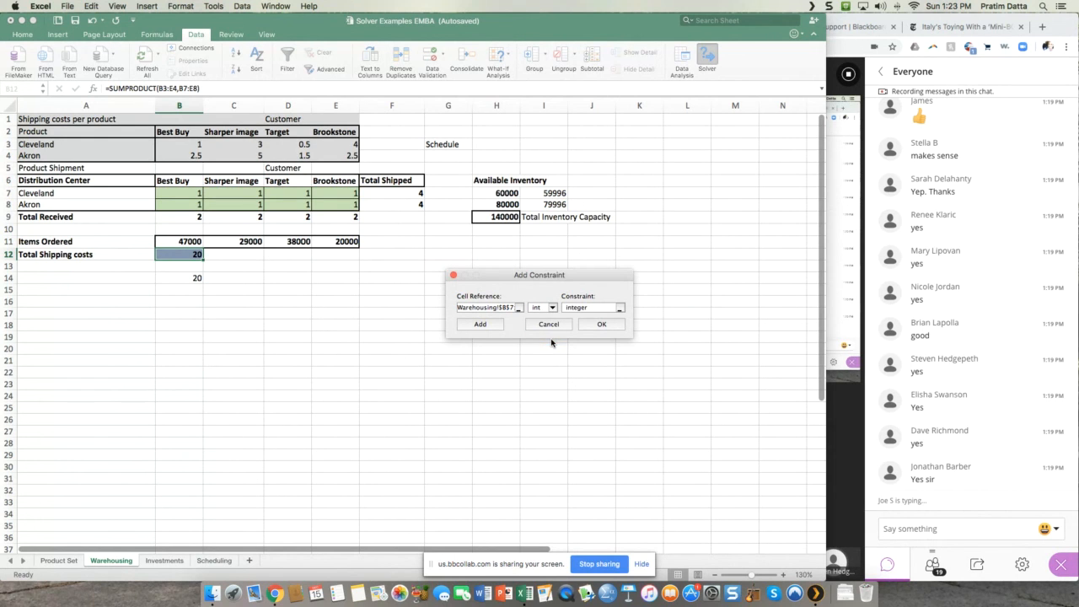
{"action": "left_click", "coordinate": [491, 329]}
Step: Add a Solver constraint requiring the shipment cells B7:E8 to be greater than or equal to 0
{"action": "left_click_drag", "start_coordinate": [187, 194], "coordinate": [344, 207]}
{"action": "left_click", "coordinate": [552, 307]}
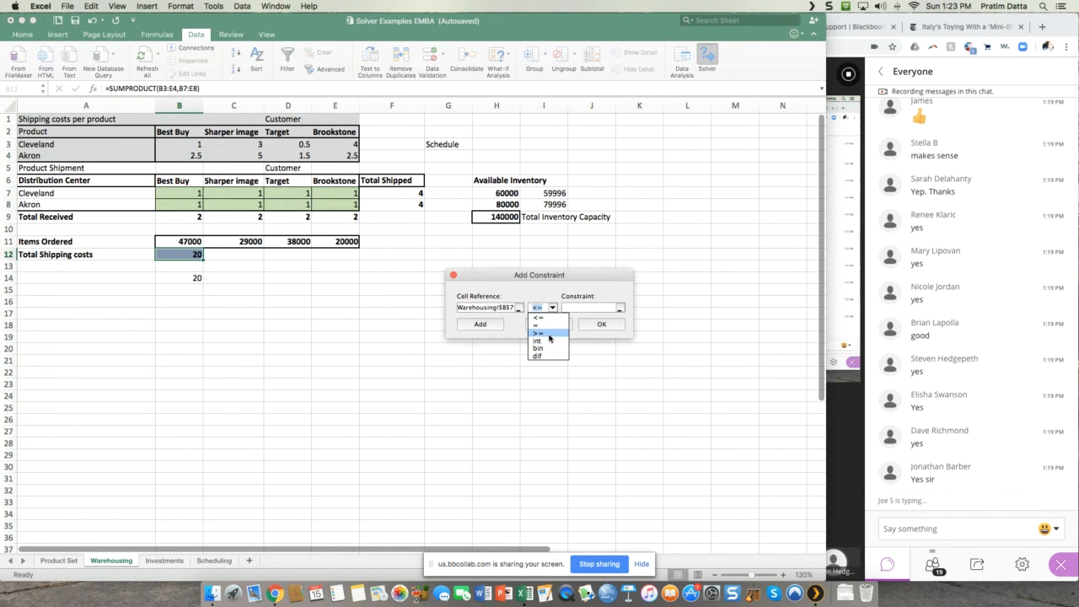
{"action": "left_click", "coordinate": [549, 334]}
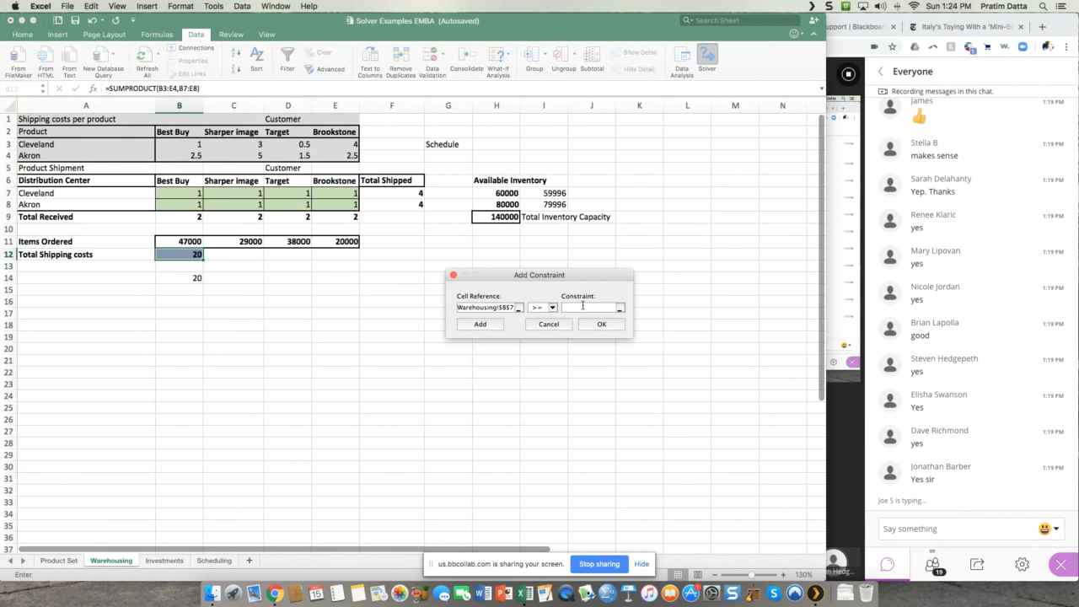
{"action": "left_click", "coordinate": [481, 323]}
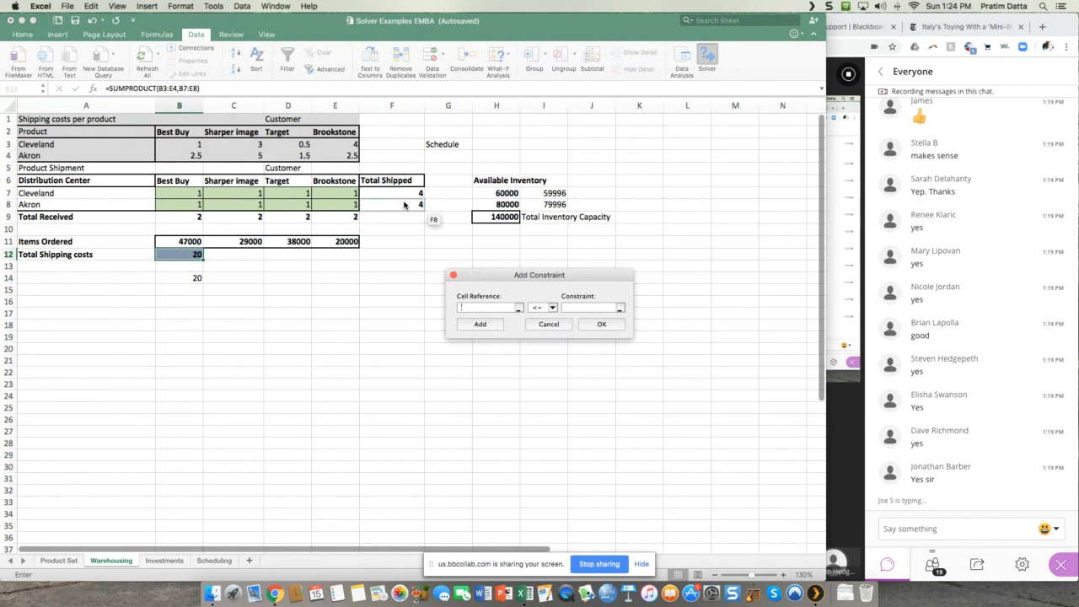
Step: Add a Solver constraint keeping the total shipped cells F7:F8 less than or equal to the available inventory H7:H8
{"action": "left_click_drag", "start_coordinate": [415, 196], "coordinate": [416, 213]}
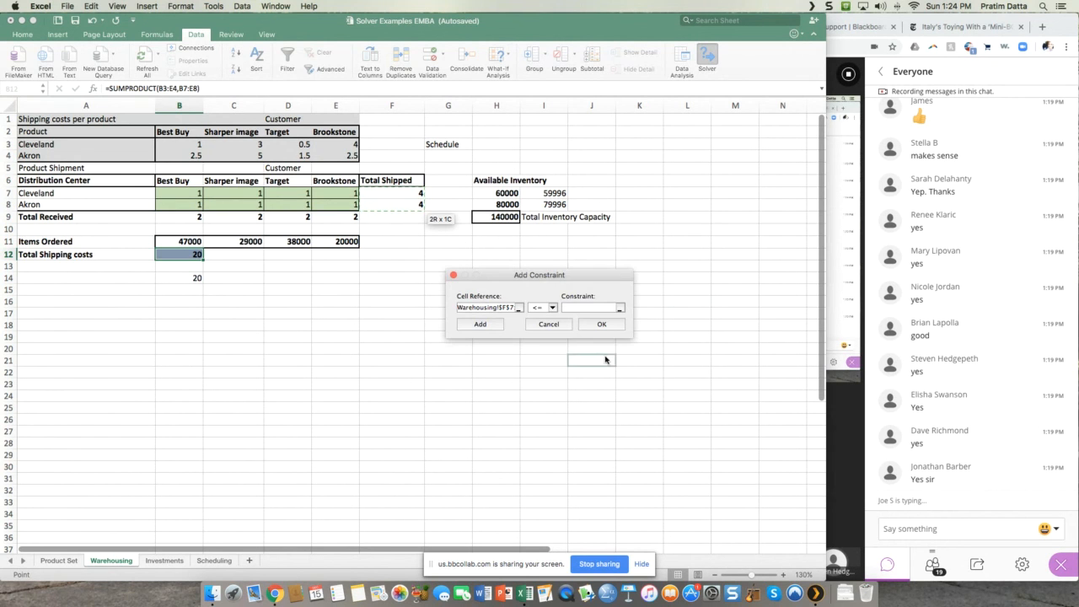
{"action": "left_click", "coordinate": [567, 307]}
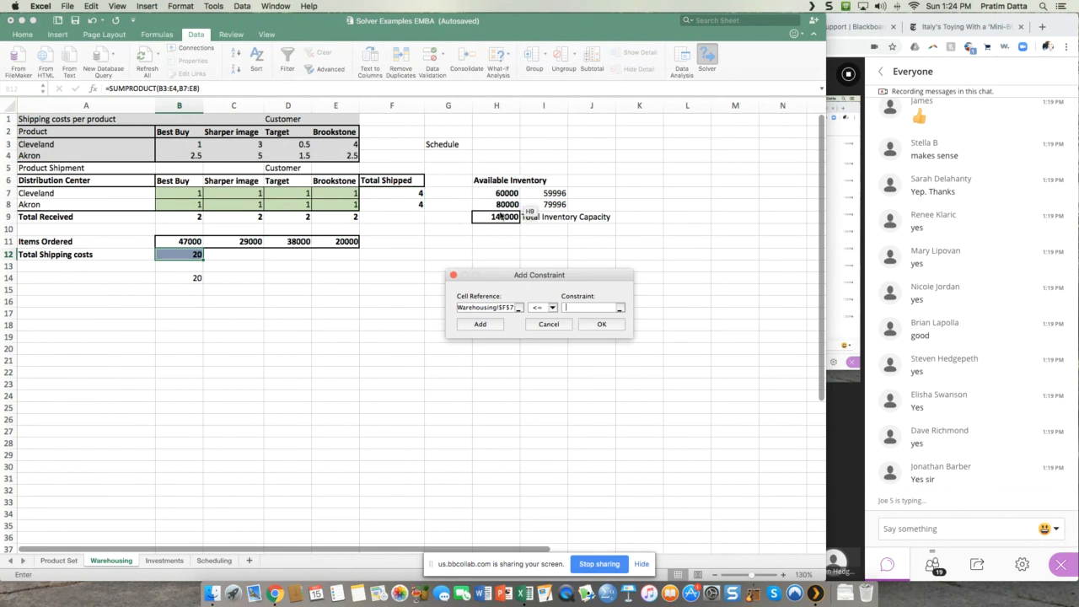
{"action": "left_click_drag", "start_coordinate": [501, 196], "coordinate": [504, 210]}
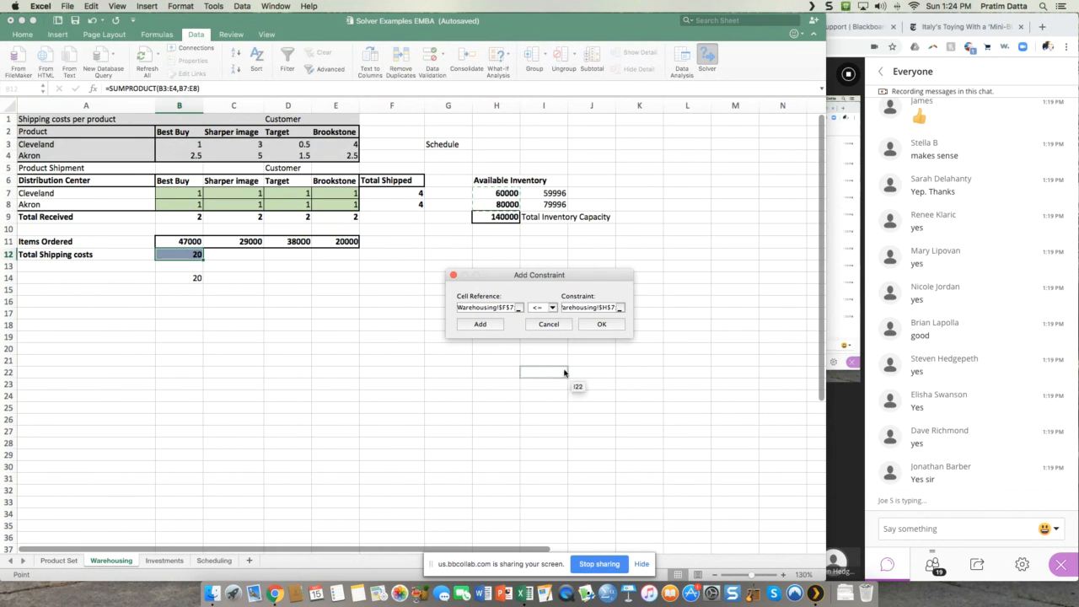
{"action": "left_click", "coordinate": [482, 324]}
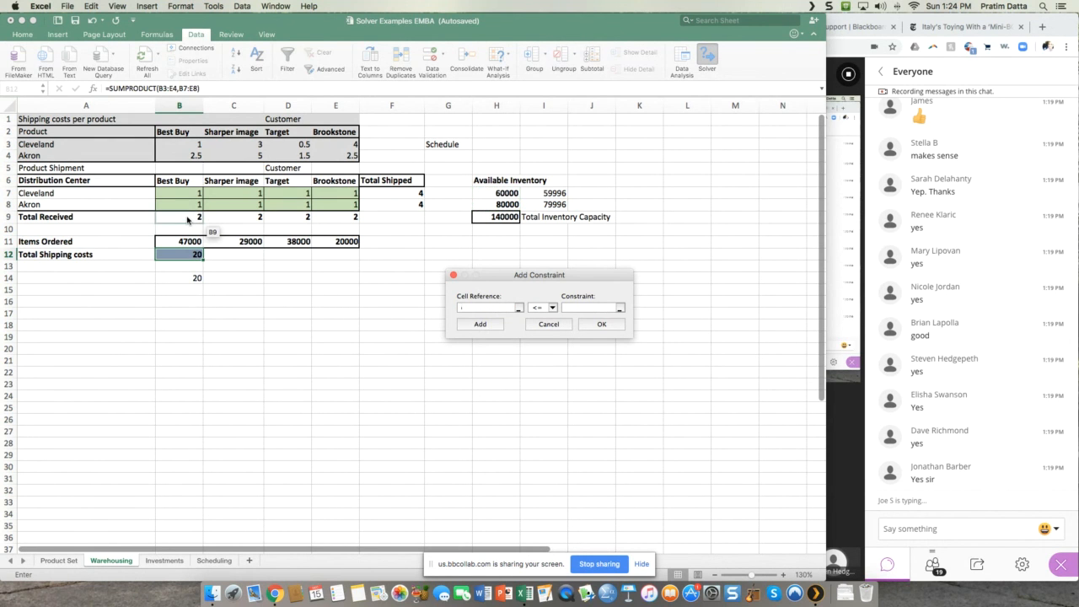
Step: Add a final Solver constraint setting total received B9:E9 equal to items ordered B11:E11, and return to the Solver parameters
{"action": "left_click_drag", "start_coordinate": [187, 219], "coordinate": [330, 217]}
{"action": "left_click", "coordinate": [547, 308]}
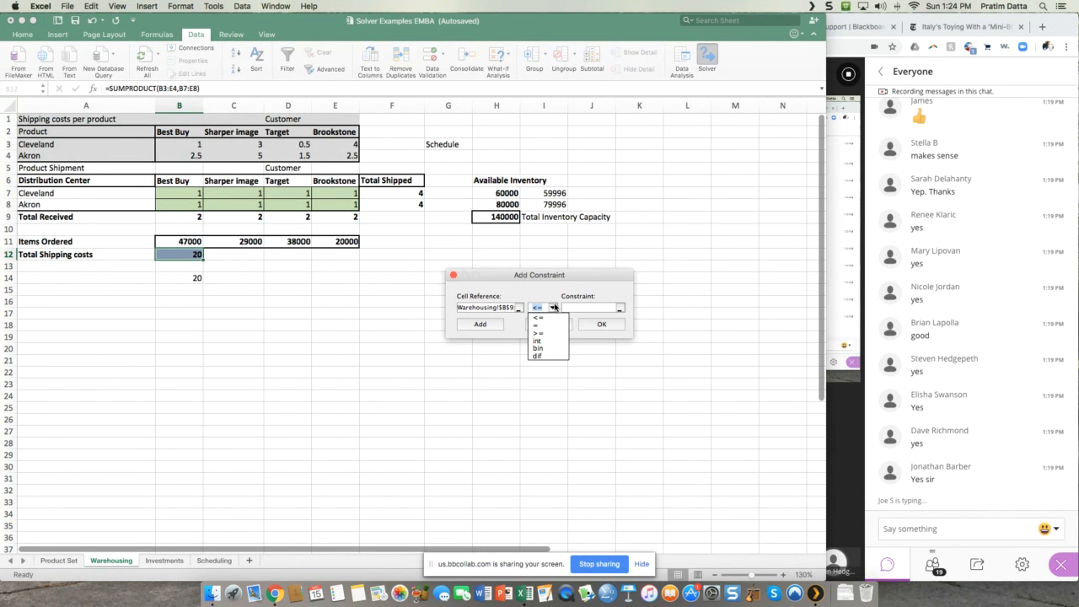
{"action": "left_click", "coordinate": [544, 325]}
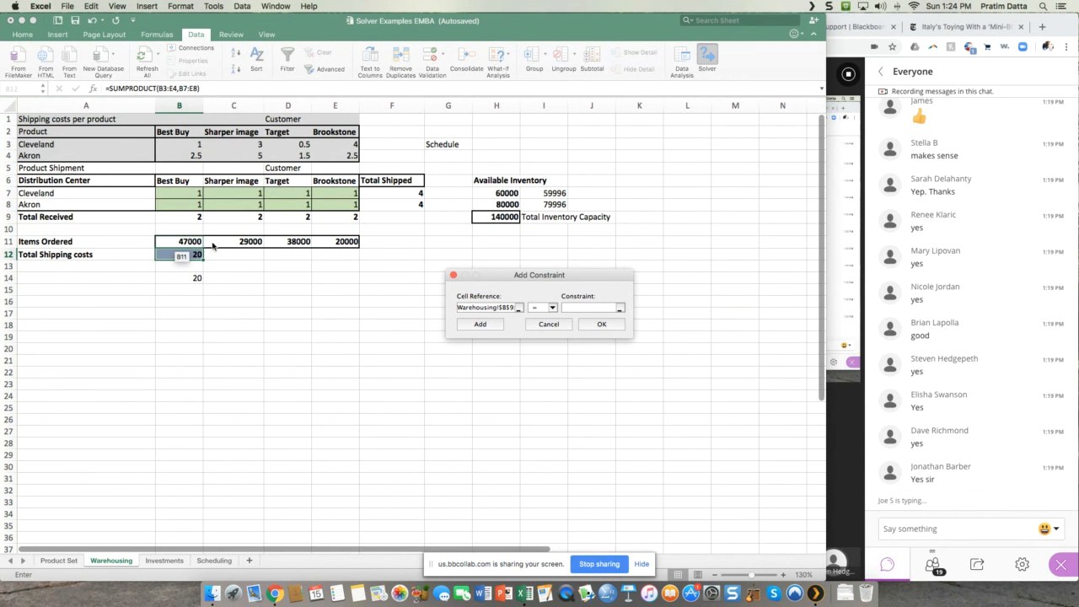
{"action": "left_click_drag", "start_coordinate": [190, 242], "coordinate": [354, 247]}
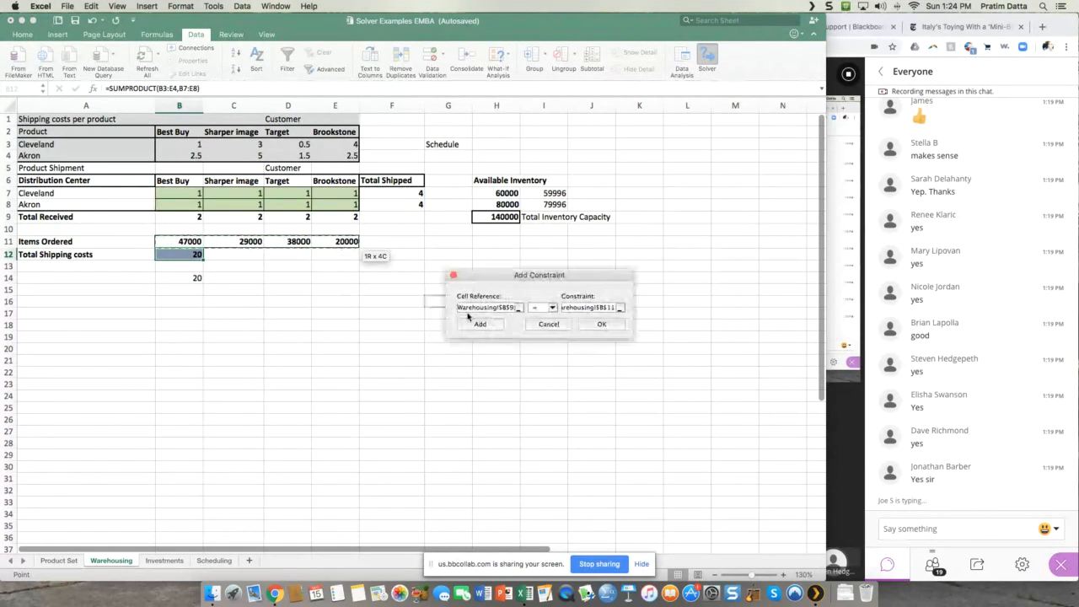
{"action": "left_click", "coordinate": [608, 325]}
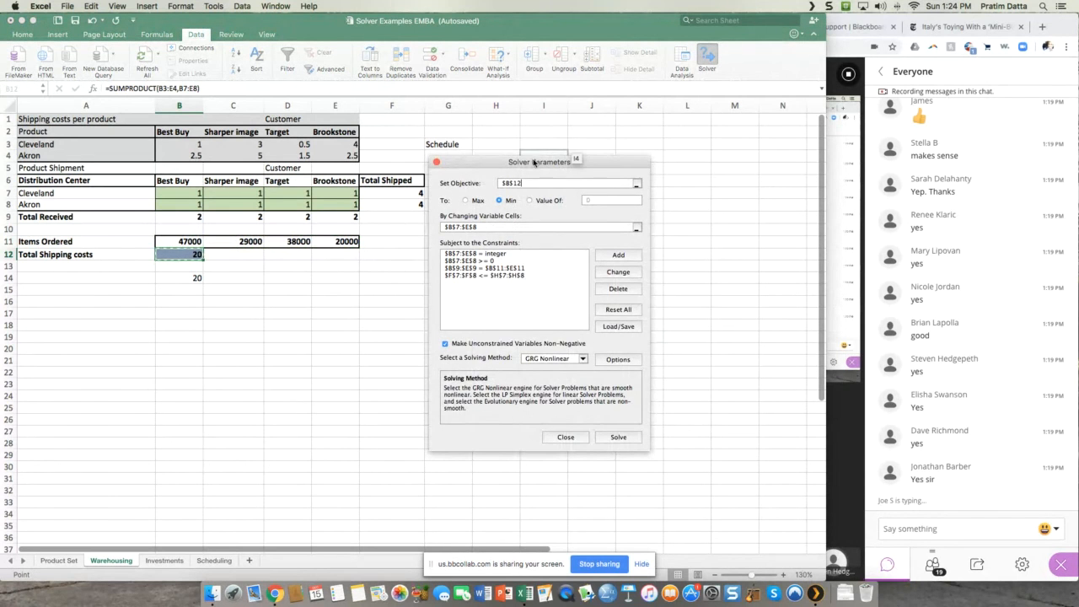
Step: Move the Solver dialog clear of the data, solve the model with the Simplex LP method and keep the Solver solution
{"action": "left_click_drag", "start_coordinate": [533, 162], "coordinate": [700, 166]}
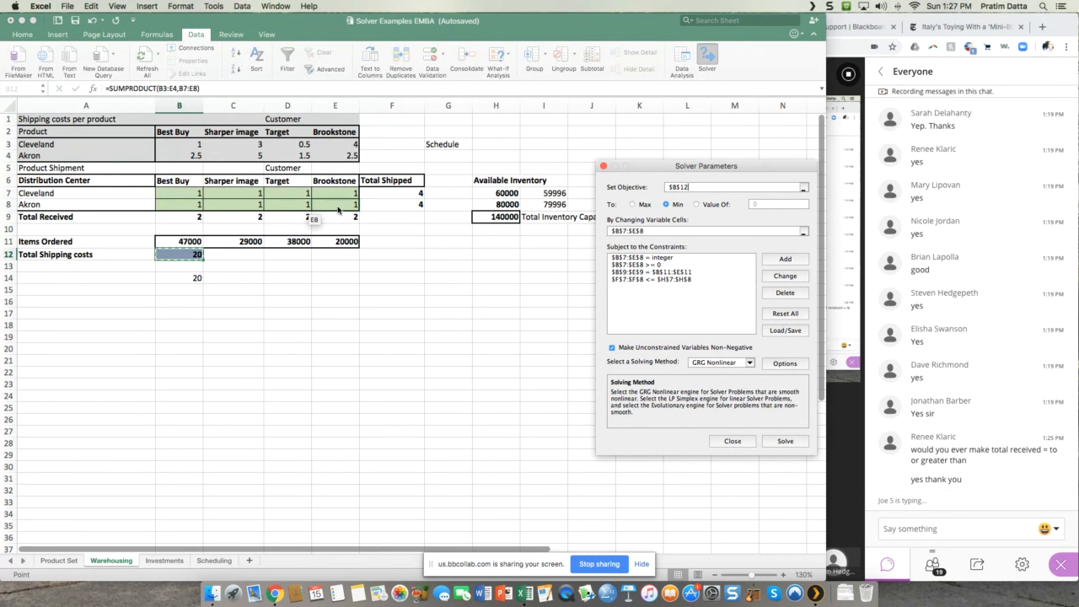
{"action": "left_click", "coordinate": [747, 363]}
{"action": "left_click", "coordinate": [735, 382]}
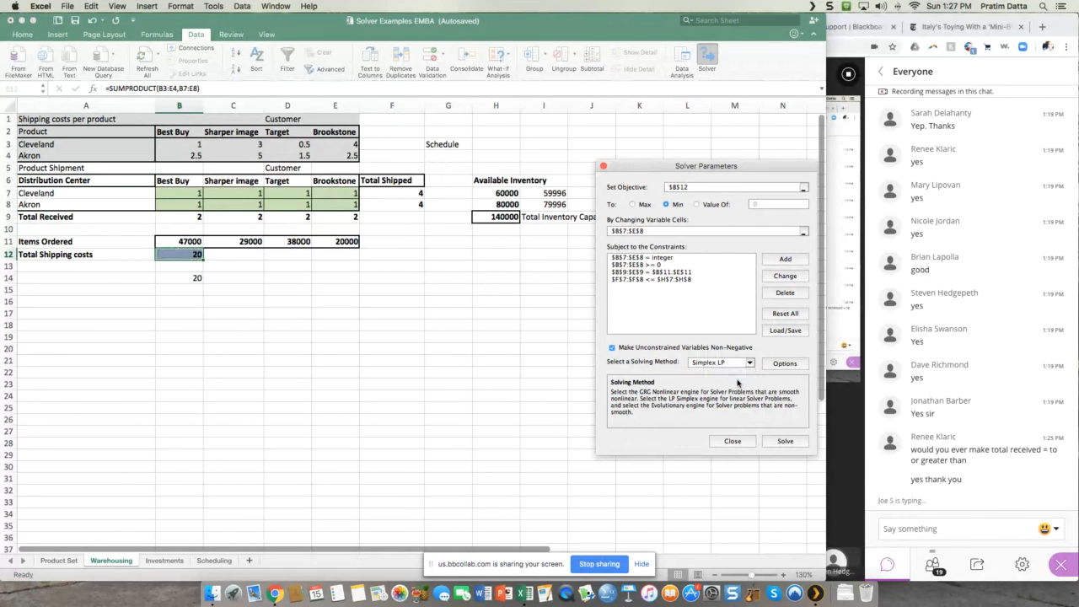
{"action": "left_click", "coordinate": [784, 442]}
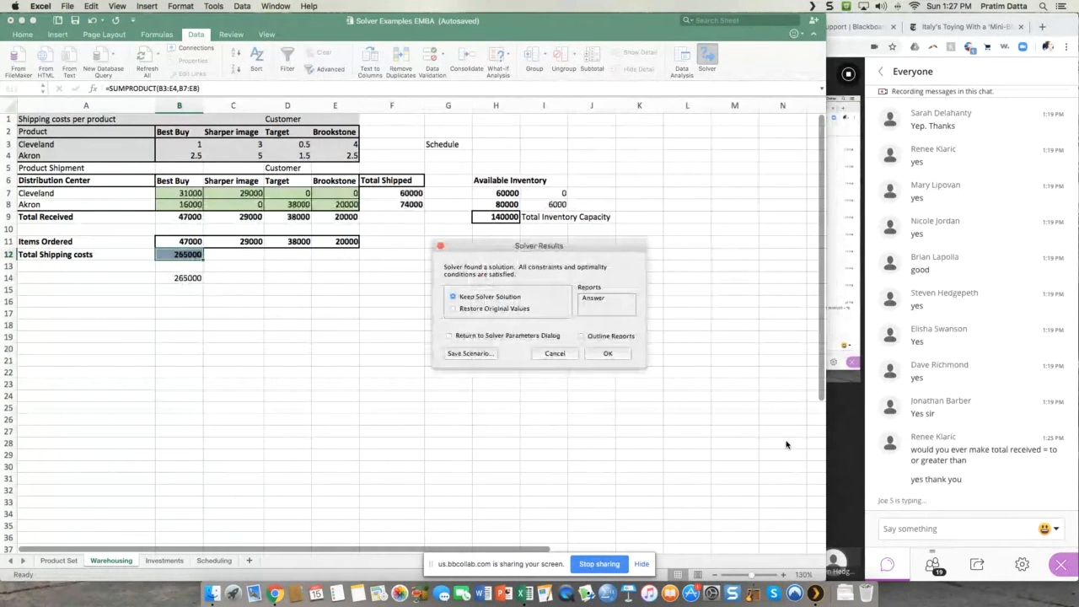
{"action": "left_click", "coordinate": [607, 354]}
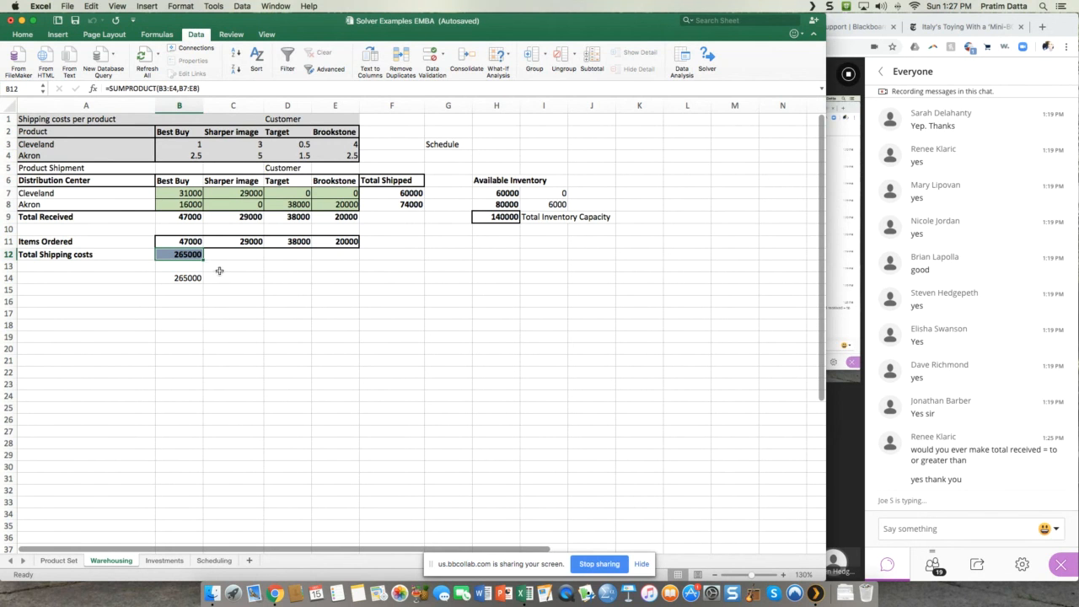
Step: Examine the solved shipment quantities from Cleveland and Akron to each customer
{"action": "left_click", "coordinate": [180, 195]}
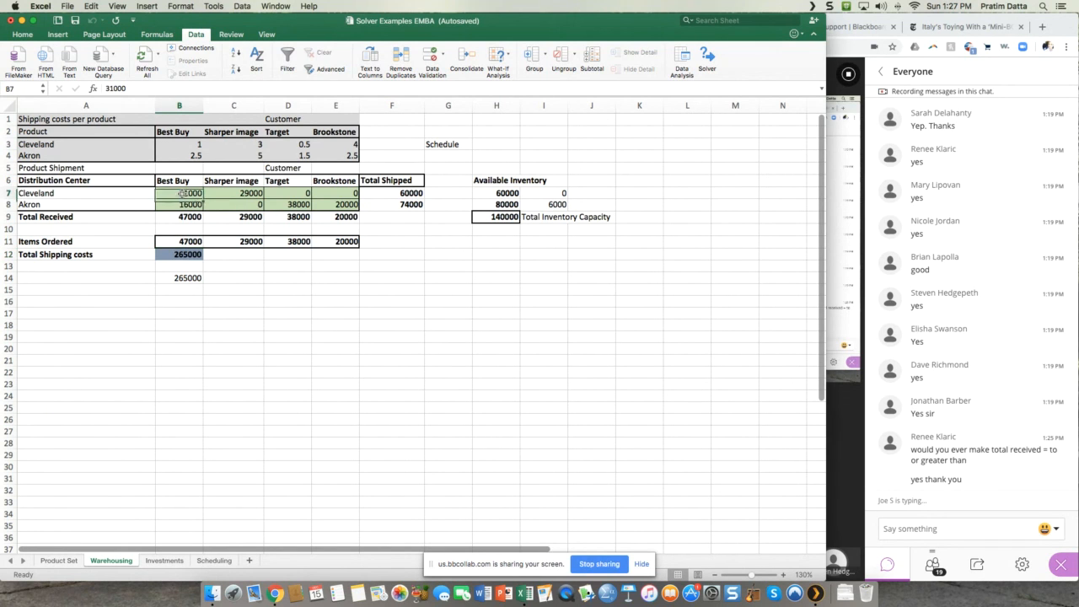
{"action": "left_click", "coordinate": [236, 193]}
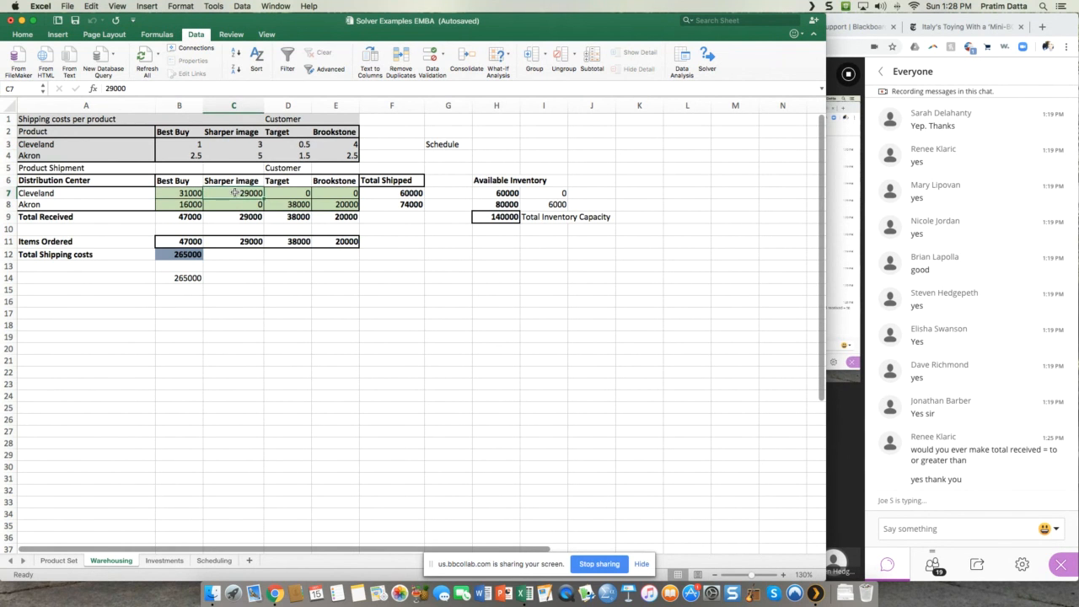
{"action": "left_click", "coordinate": [295, 192]}
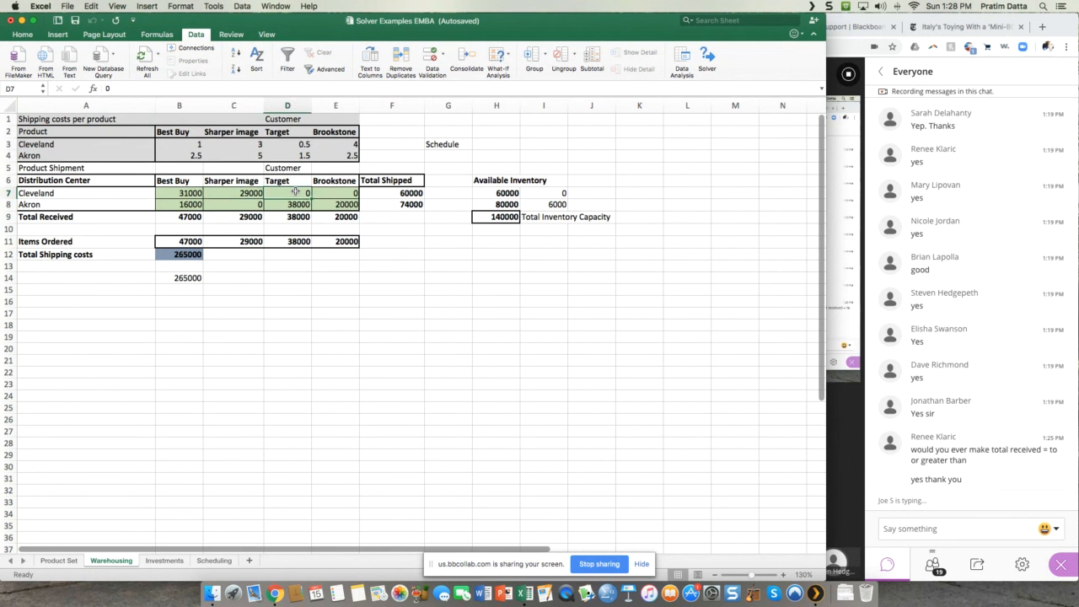
{"action": "left_click", "coordinate": [433, 286]}
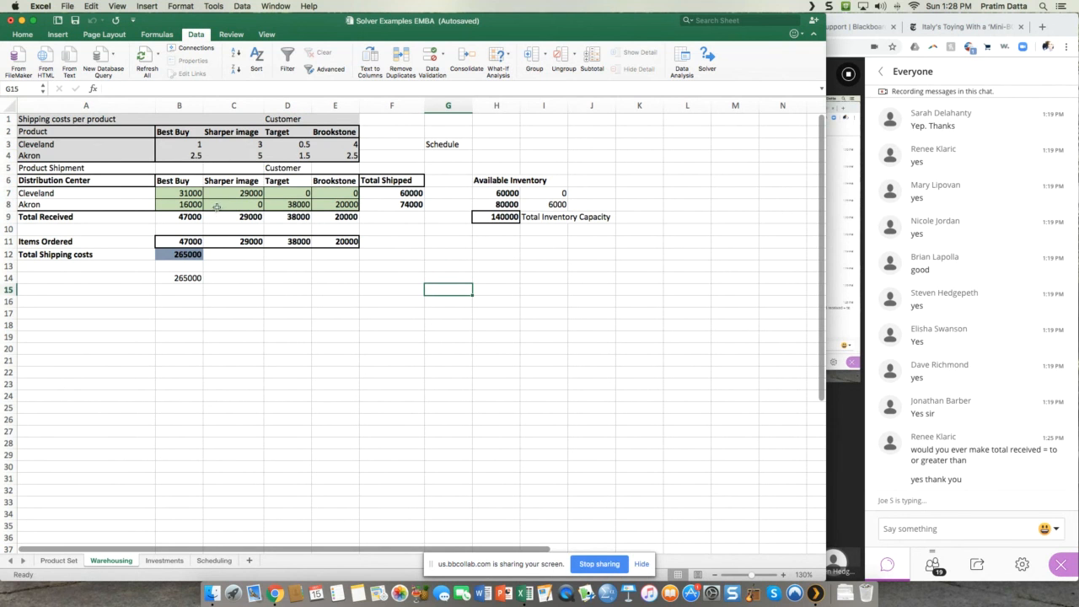
{"action": "left_click", "coordinate": [178, 204]}
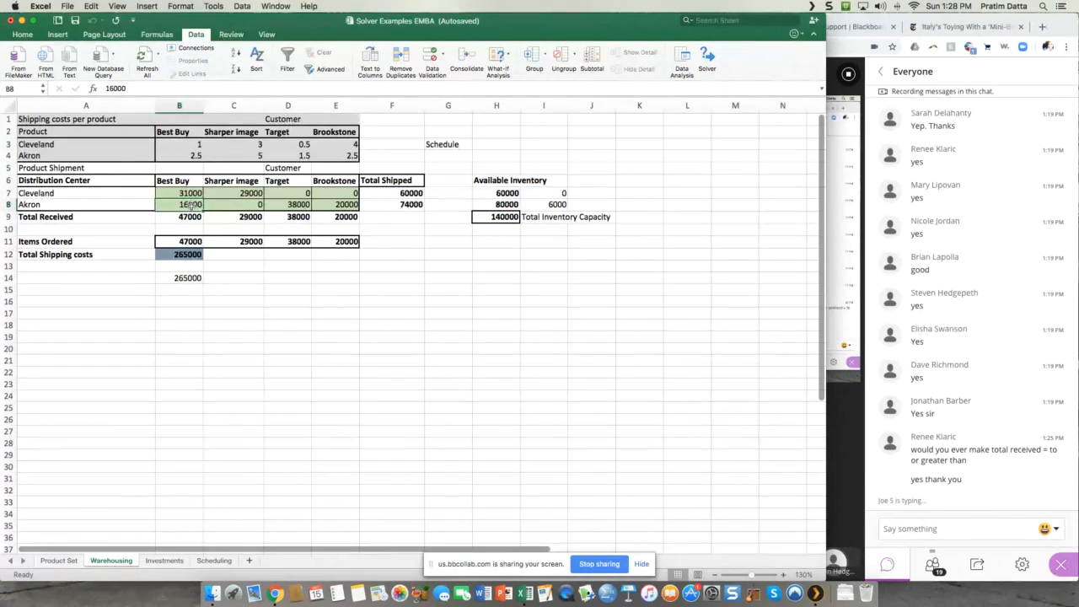
{"action": "left_click", "coordinate": [233, 206]}
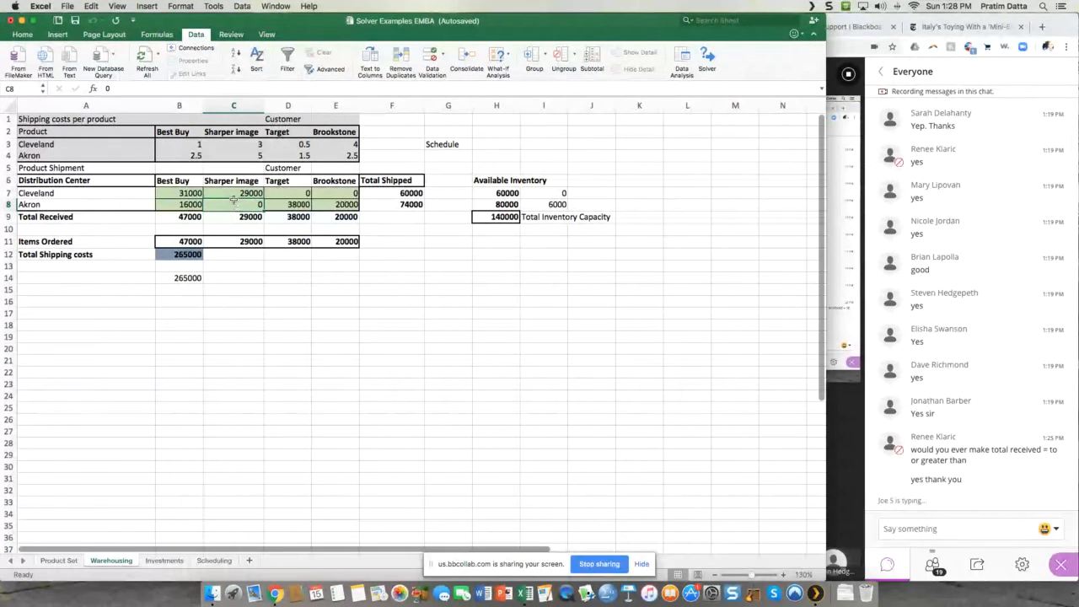
{"action": "left_click", "coordinate": [297, 205]}
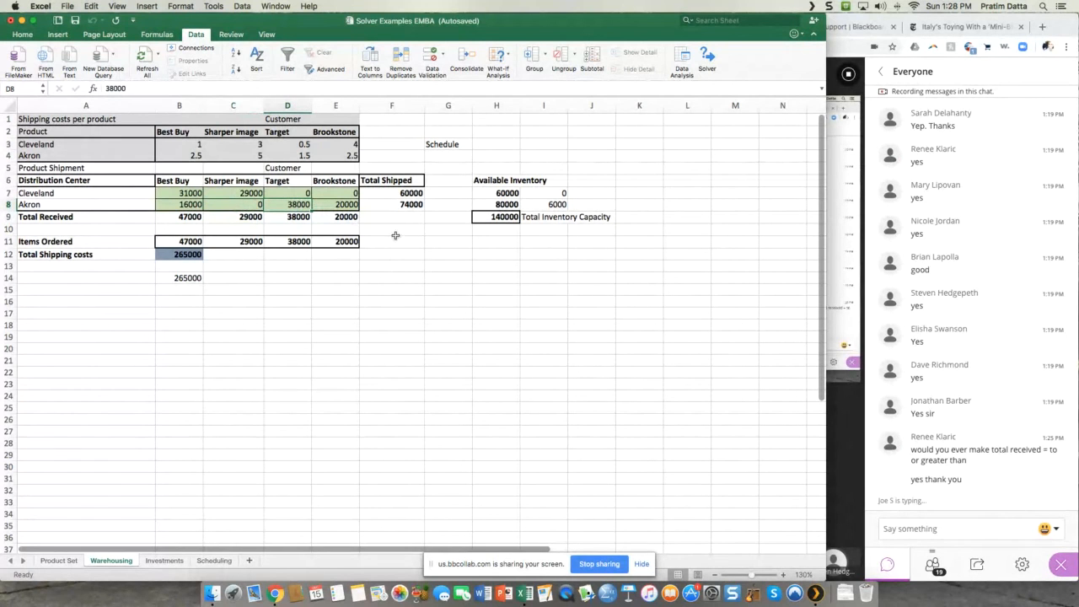
{"action": "left_click", "coordinate": [348, 204]}
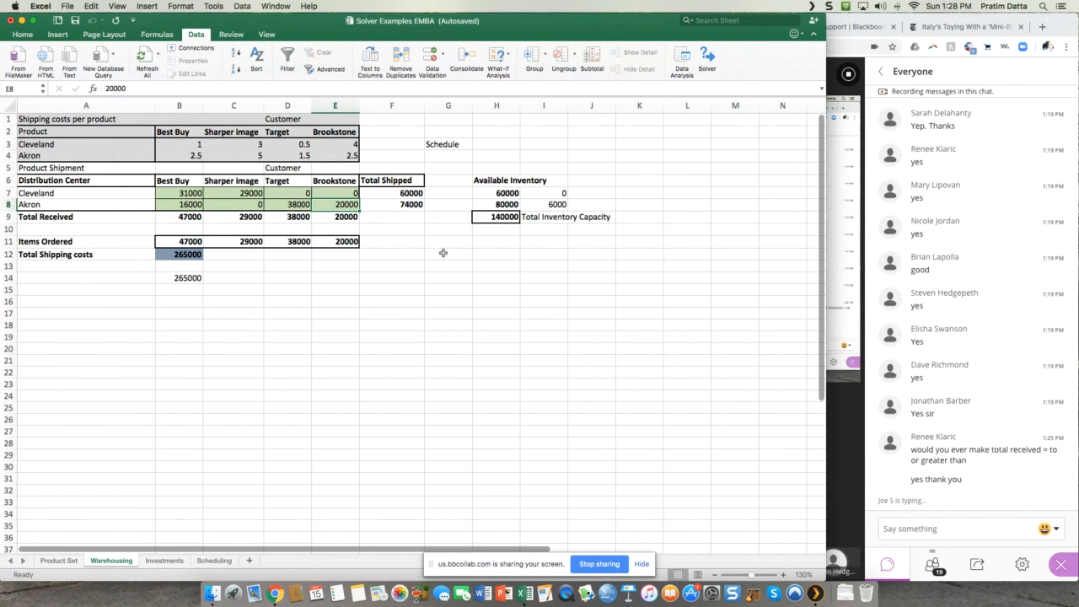
Step: Compare each distribution center's total shipped with its available and remaining inventory, and review the items ordered by each customer
{"action": "left_click", "coordinate": [403, 191]}
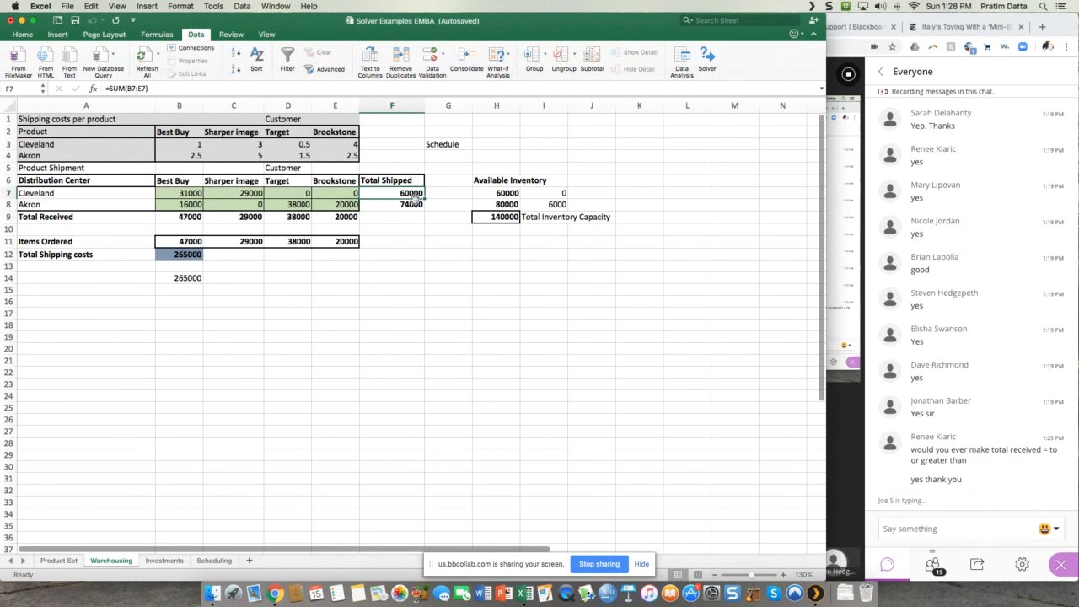
{"action": "left_click", "coordinate": [508, 199]}
{"action": "left_click", "coordinate": [559, 193]}
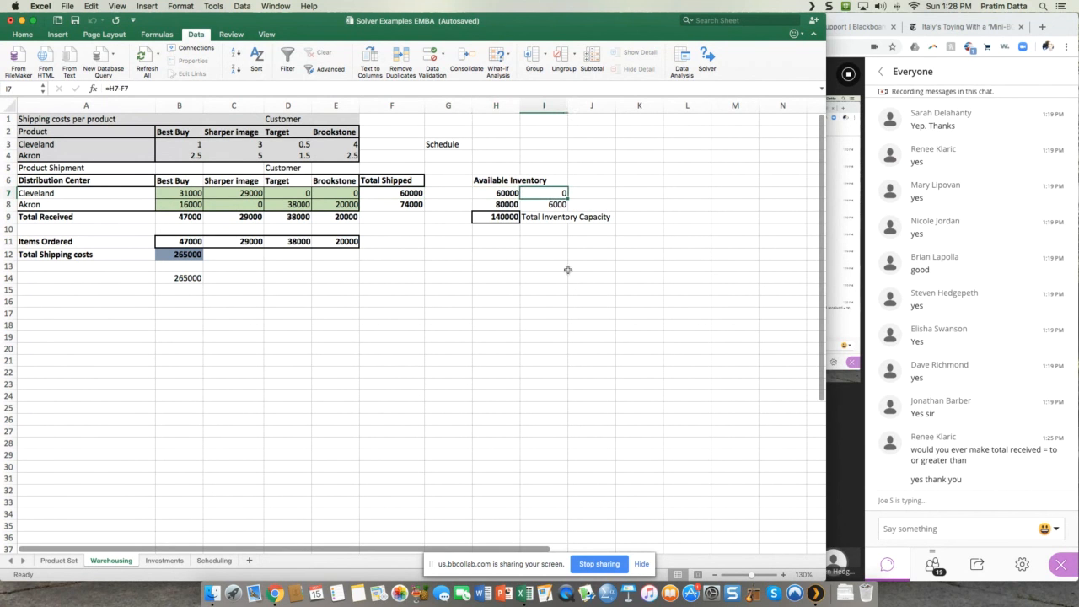
{"action": "left_click", "coordinate": [405, 203]}
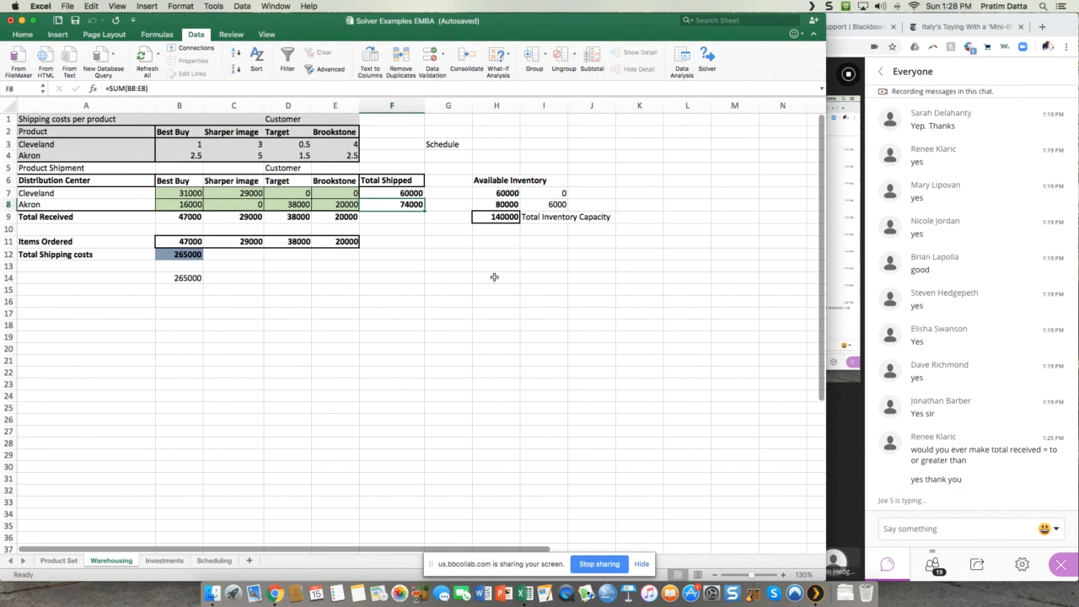
{"action": "left_click", "coordinate": [495, 207]}
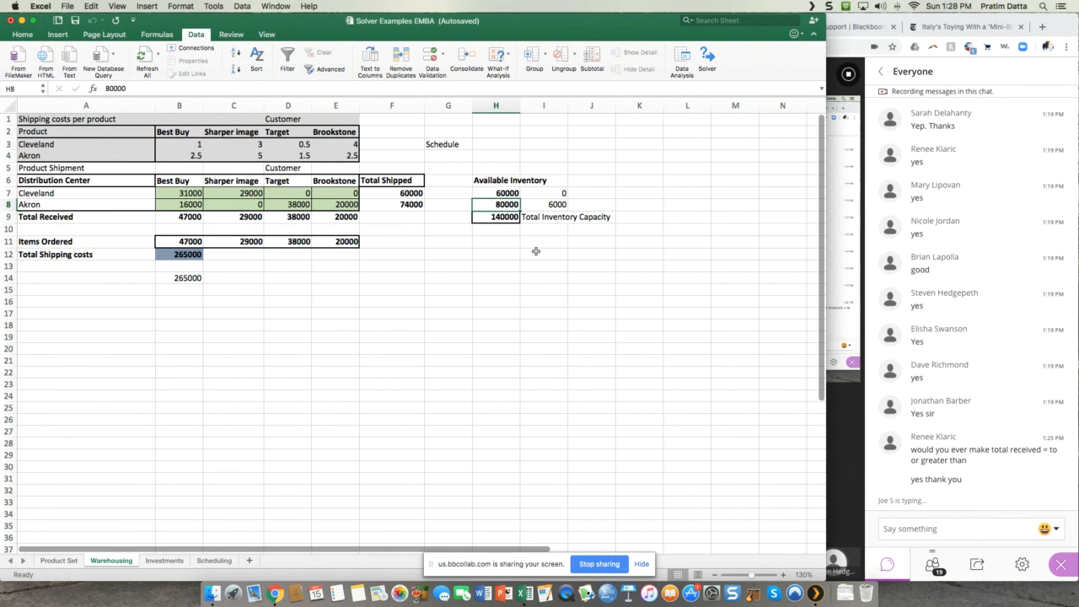
{"action": "left_click", "coordinate": [548, 206]}
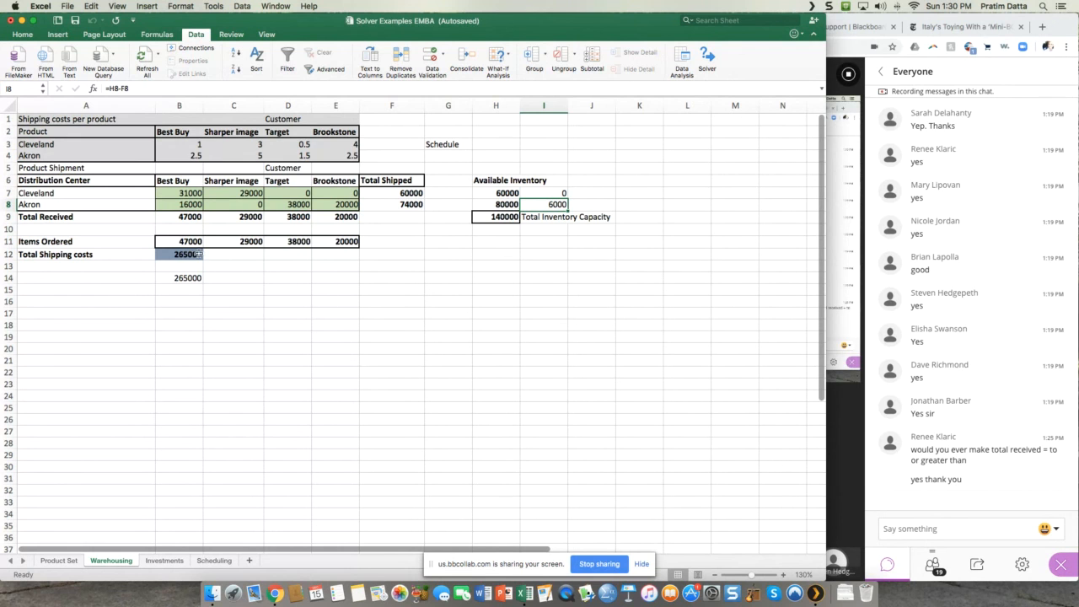
{"action": "left_click_drag", "start_coordinate": [189, 242], "coordinate": [343, 260]}
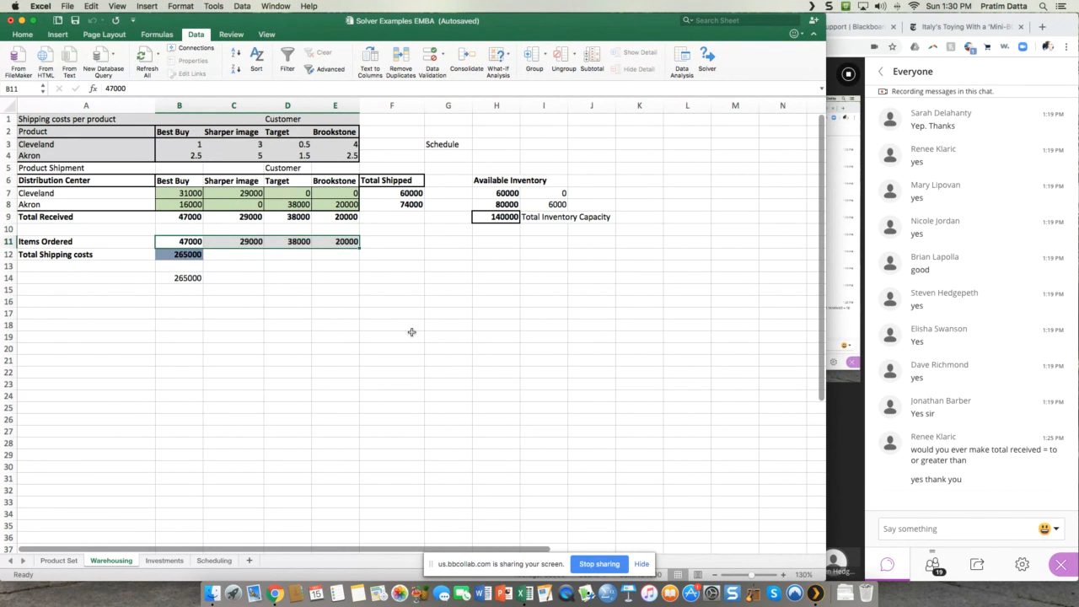
{"action": "left_click", "coordinate": [190, 242]}
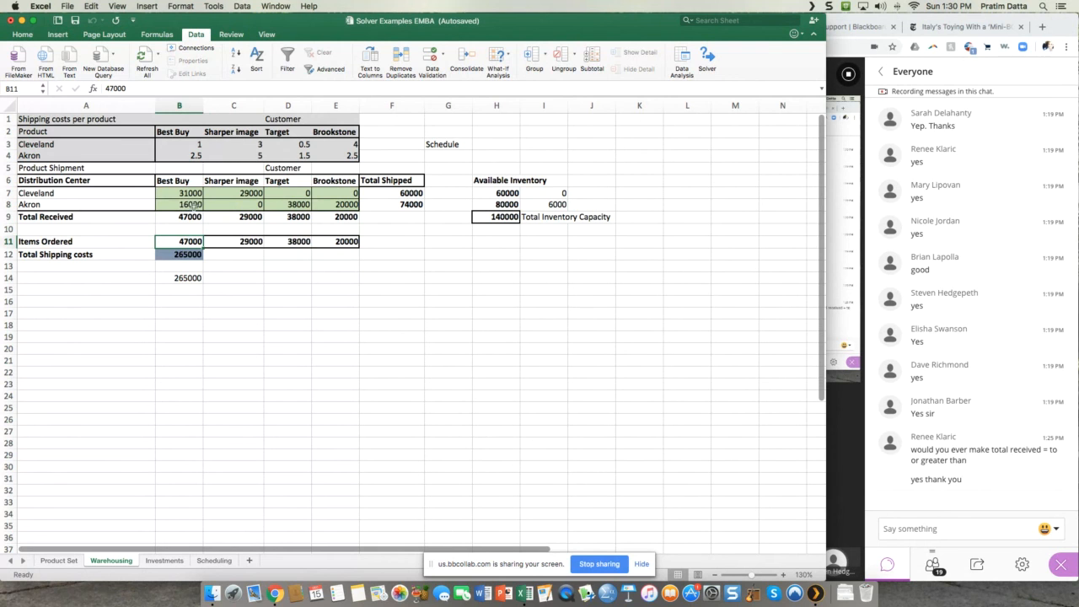
{"action": "left_click", "coordinate": [243, 241]}
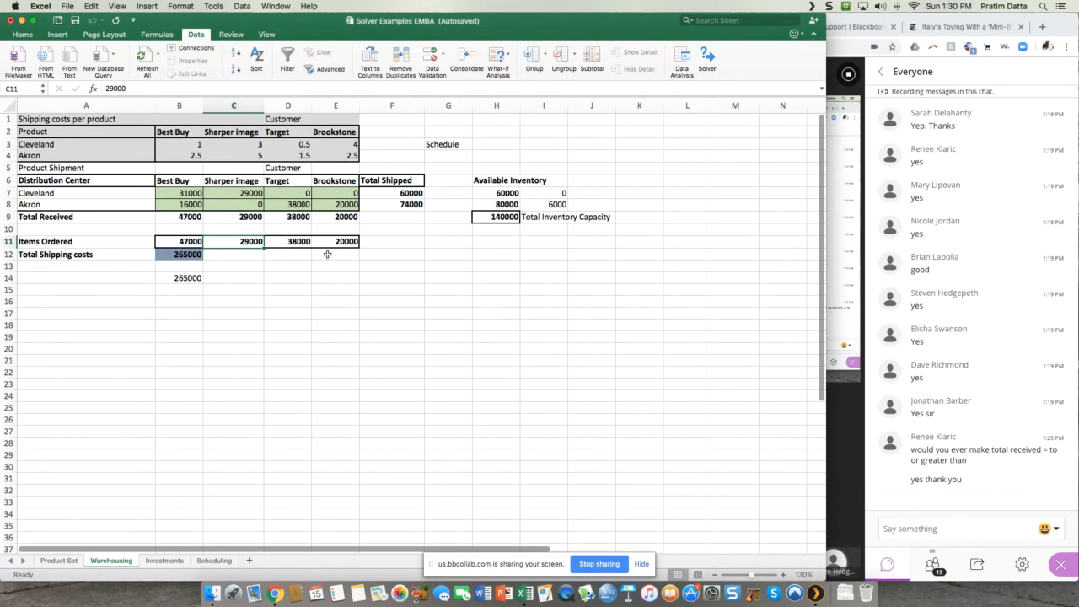
{"action": "left_click", "coordinate": [298, 241]}
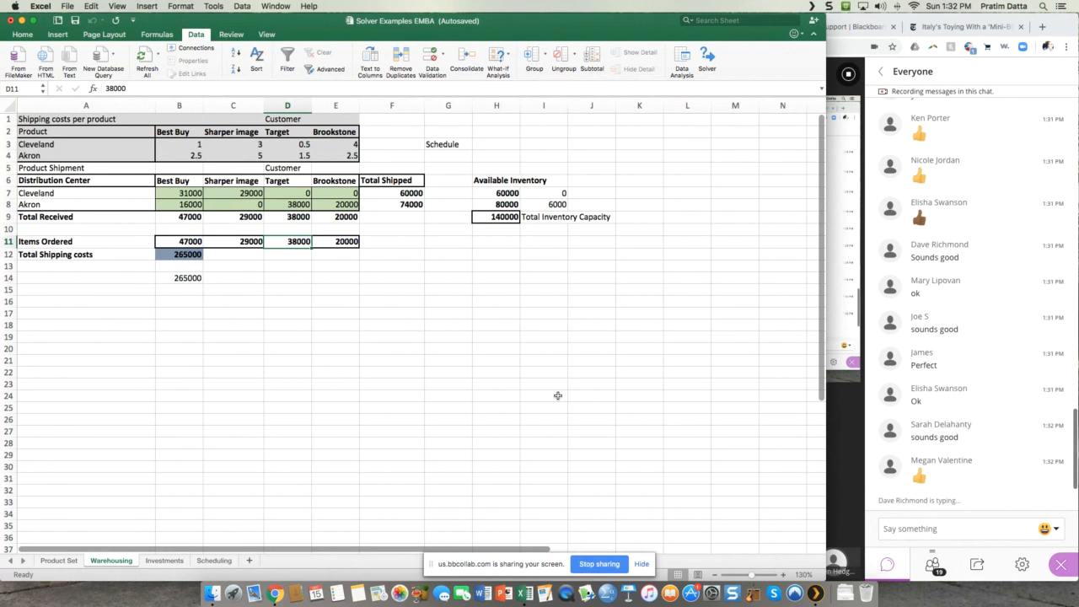
Step: Switch to the Blackboard Collaborate session in Chrome and stop sharing the screen
{"action": "left_click", "coordinate": [854, 478]}
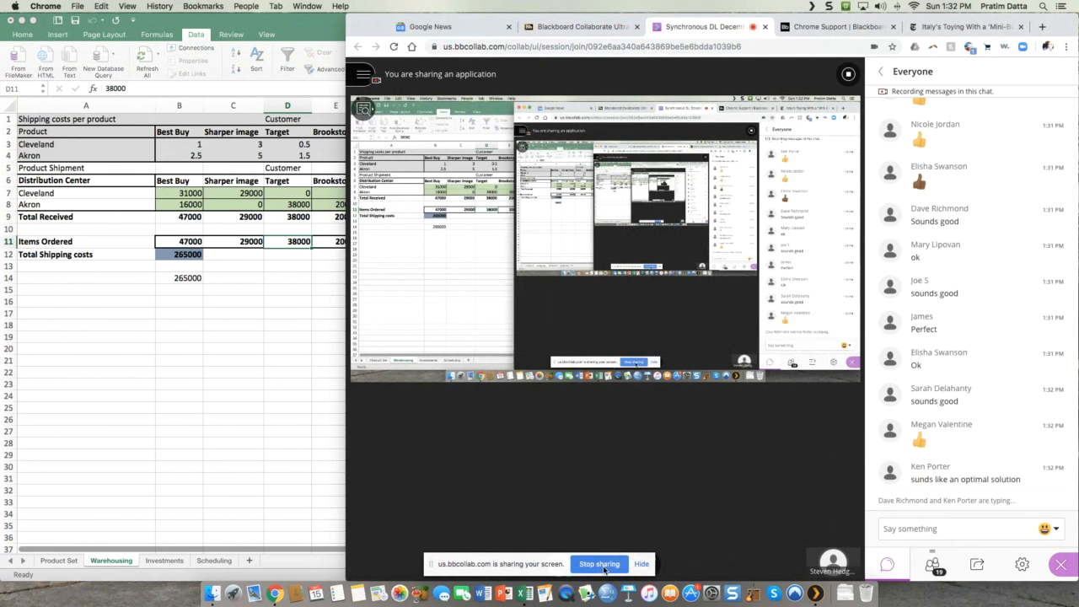
{"action": "left_click", "coordinate": [603, 563]}
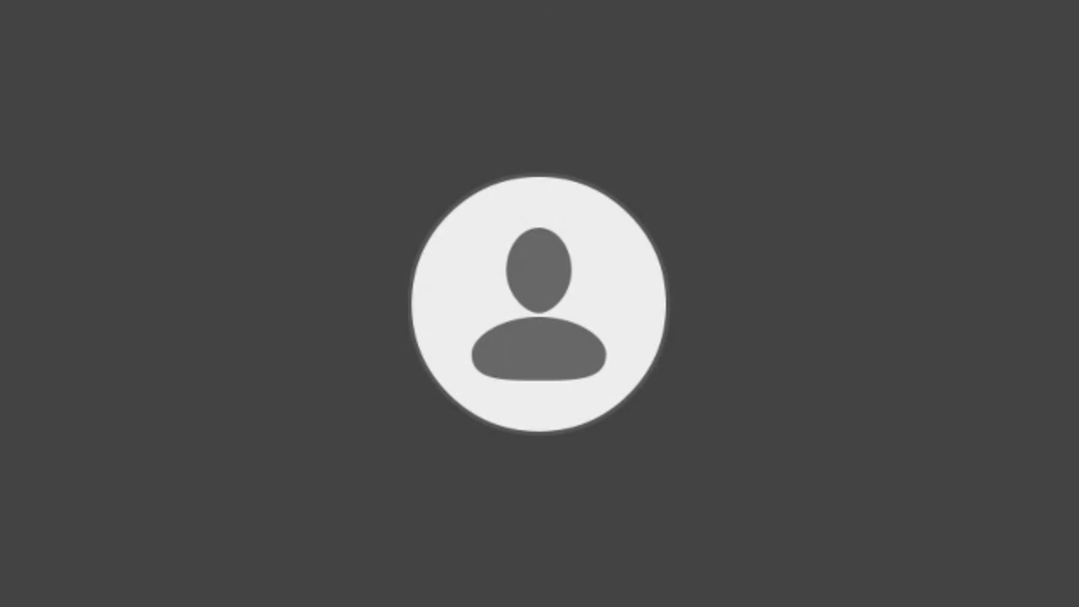